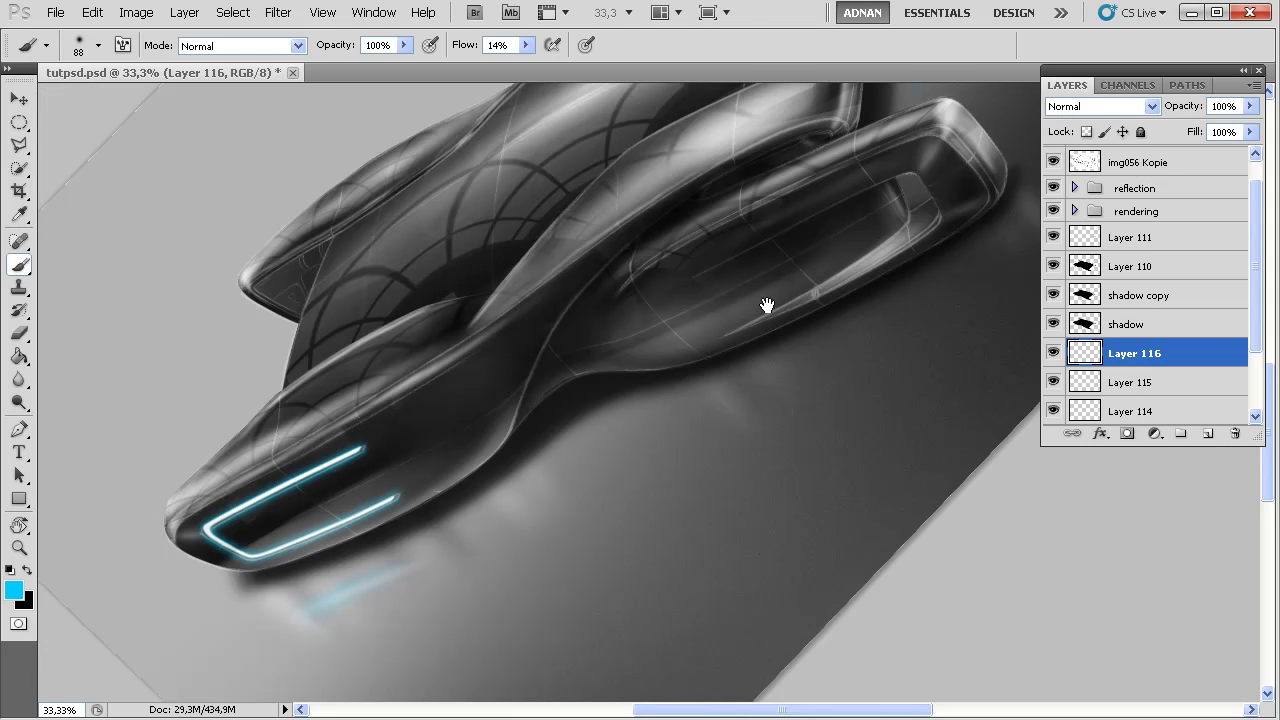
# Rotate the view to -9° over the cyan-lit side edge, then select the reflection group
pyautogui.moveTo(826, 266); pyautogui.dragTo(694, 394)
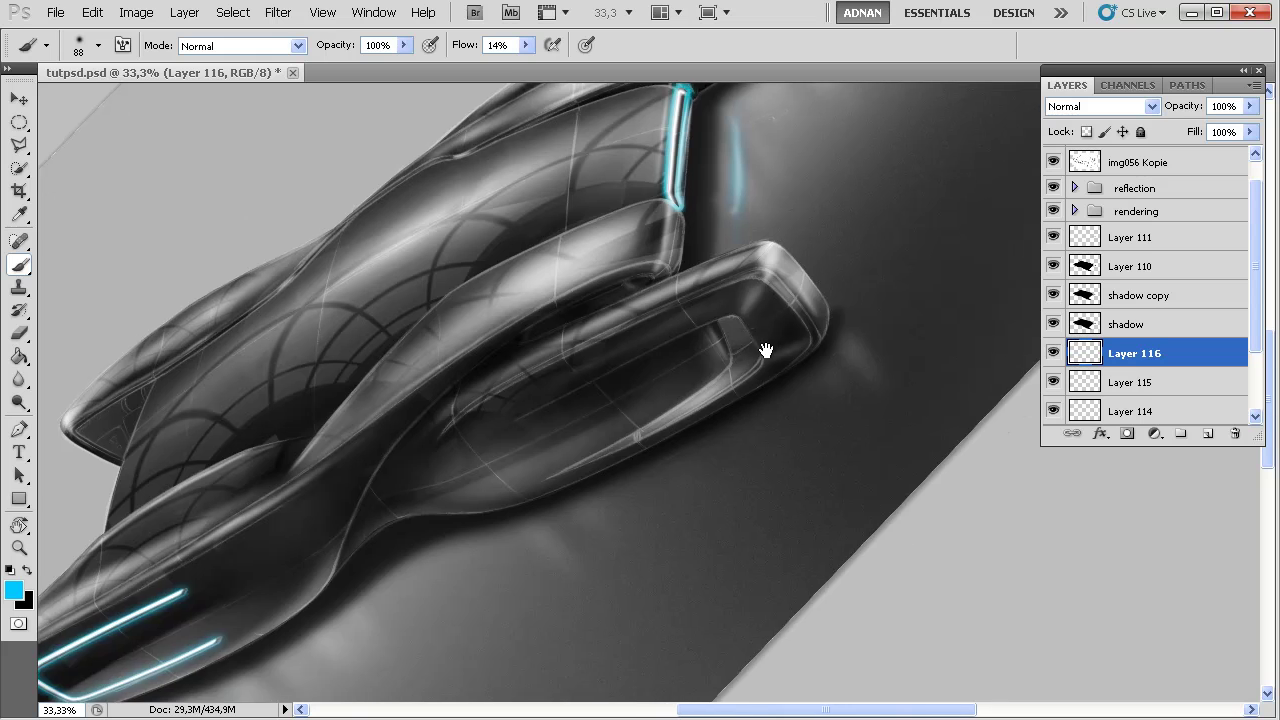
pyautogui.moveTo(766, 346); pyautogui.dragTo(742, 400)
pyautogui.press('r')
pyautogui.moveTo(641, 519); pyautogui.dragTo(600, 443)
pyautogui.moveTo(794, 391); pyautogui.dragTo(644, 464)
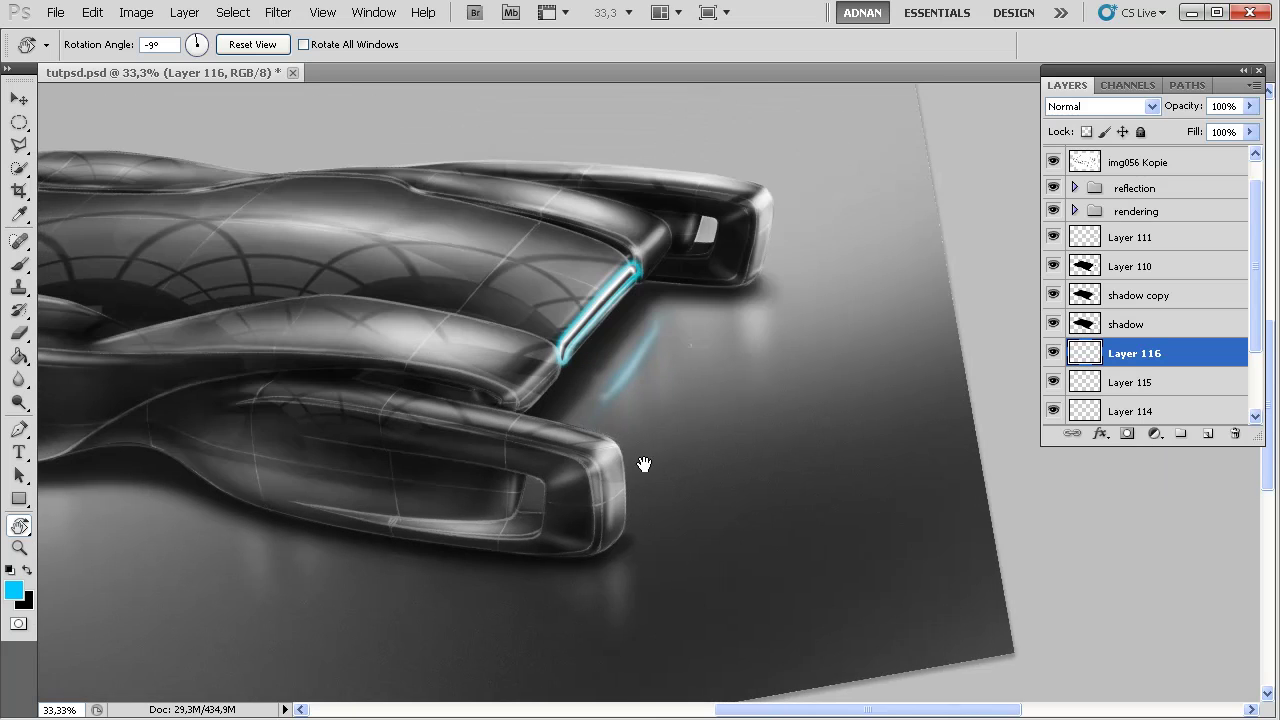
pyautogui.scroll(1, 1236, 300)
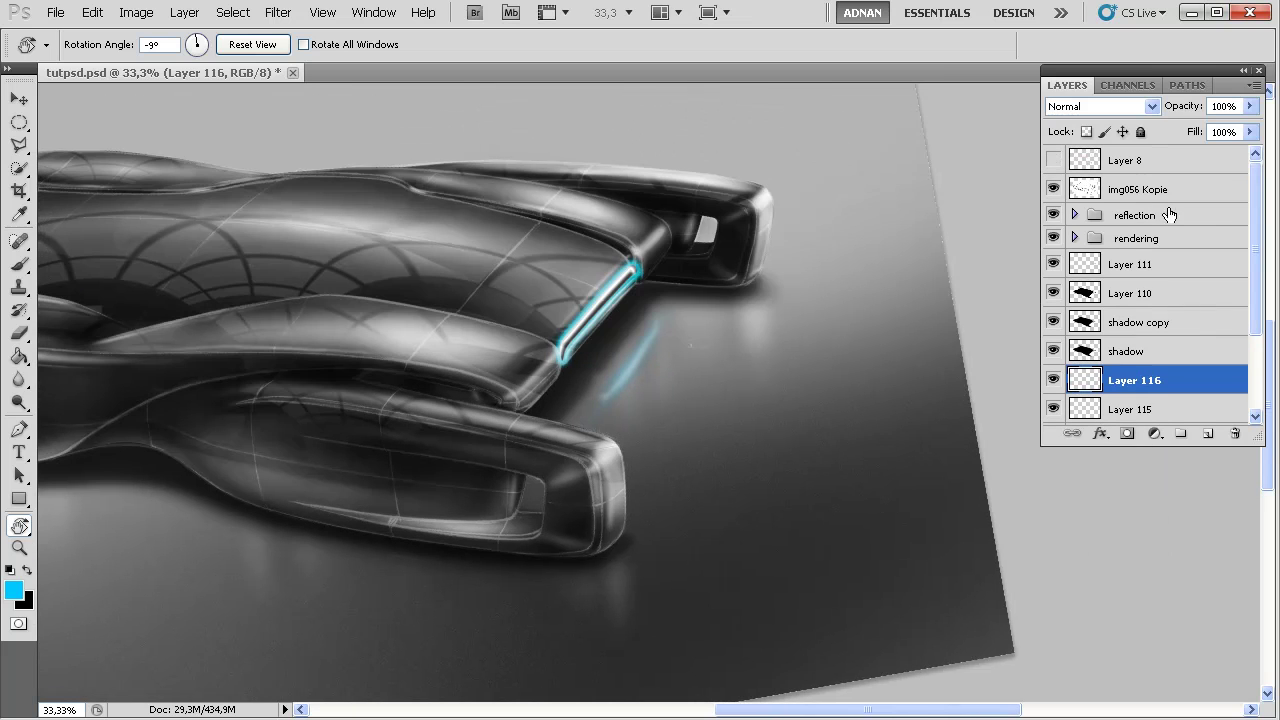
pyautogui.click(1140, 271)
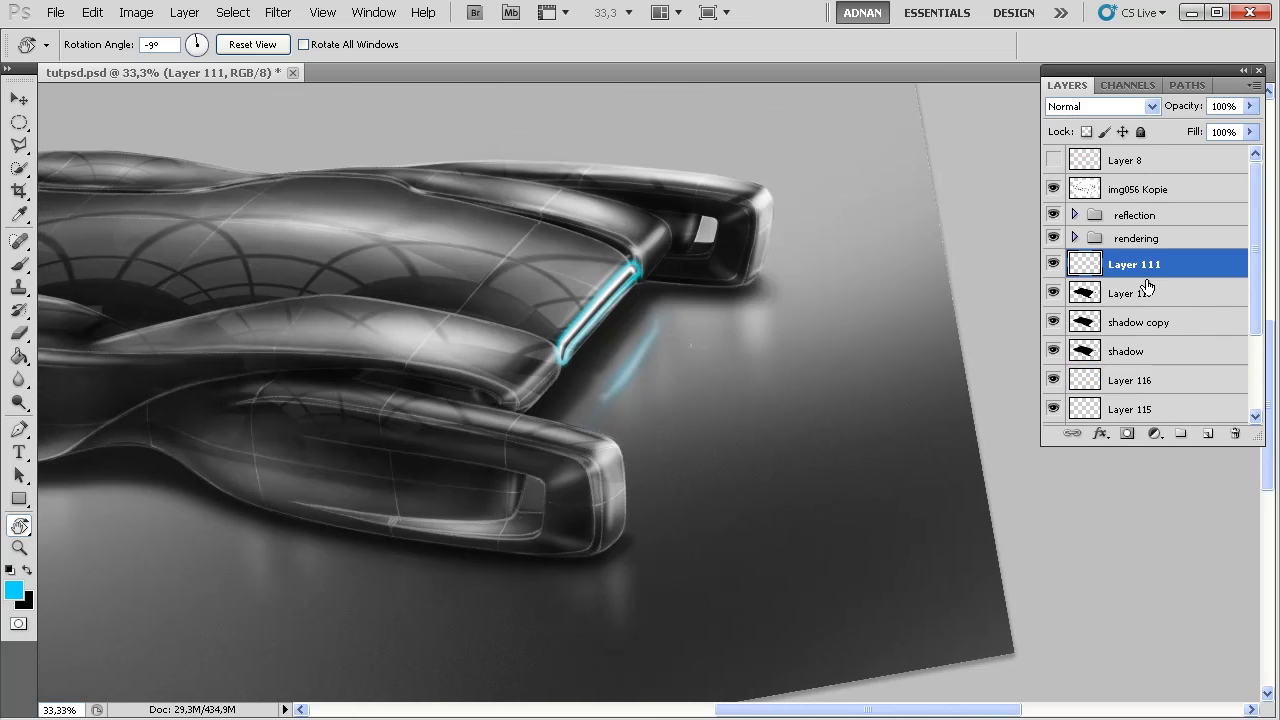
pyautogui.click(1158, 221)
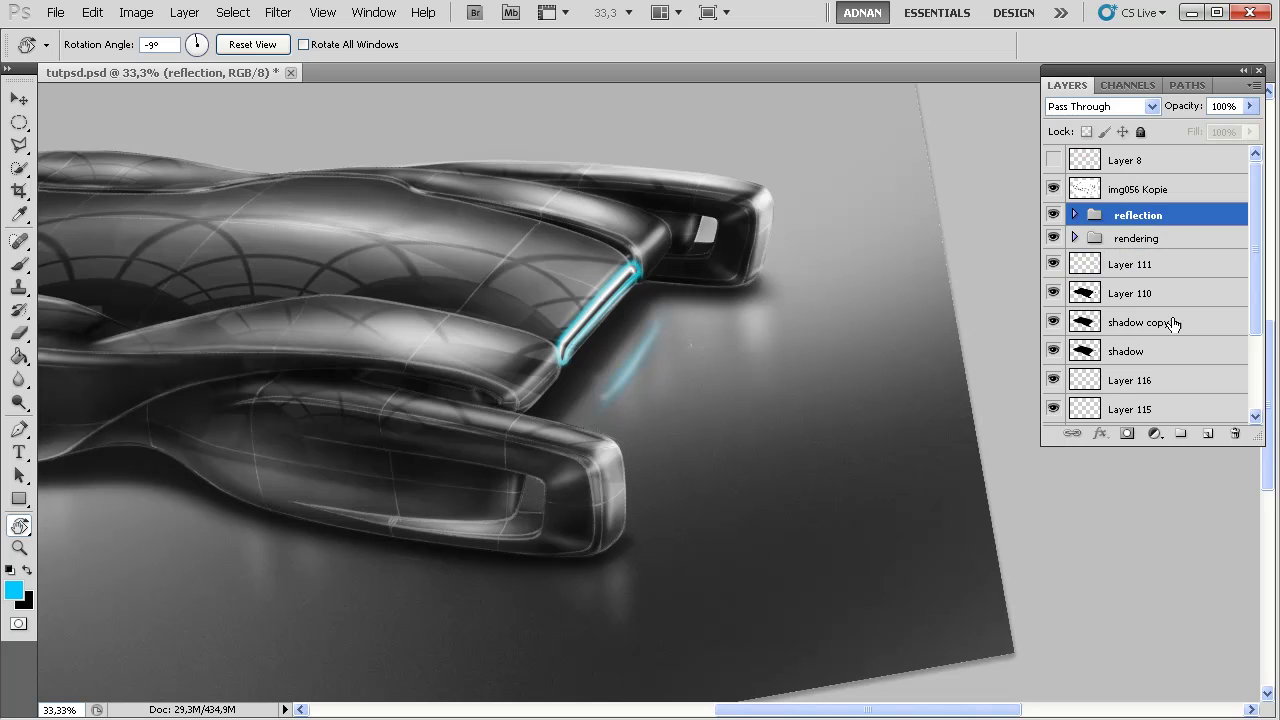
# Add a new layer above the reflection group and set up a 145 px soft round brush
pyautogui.click(1210, 434)
pyautogui.press('b')
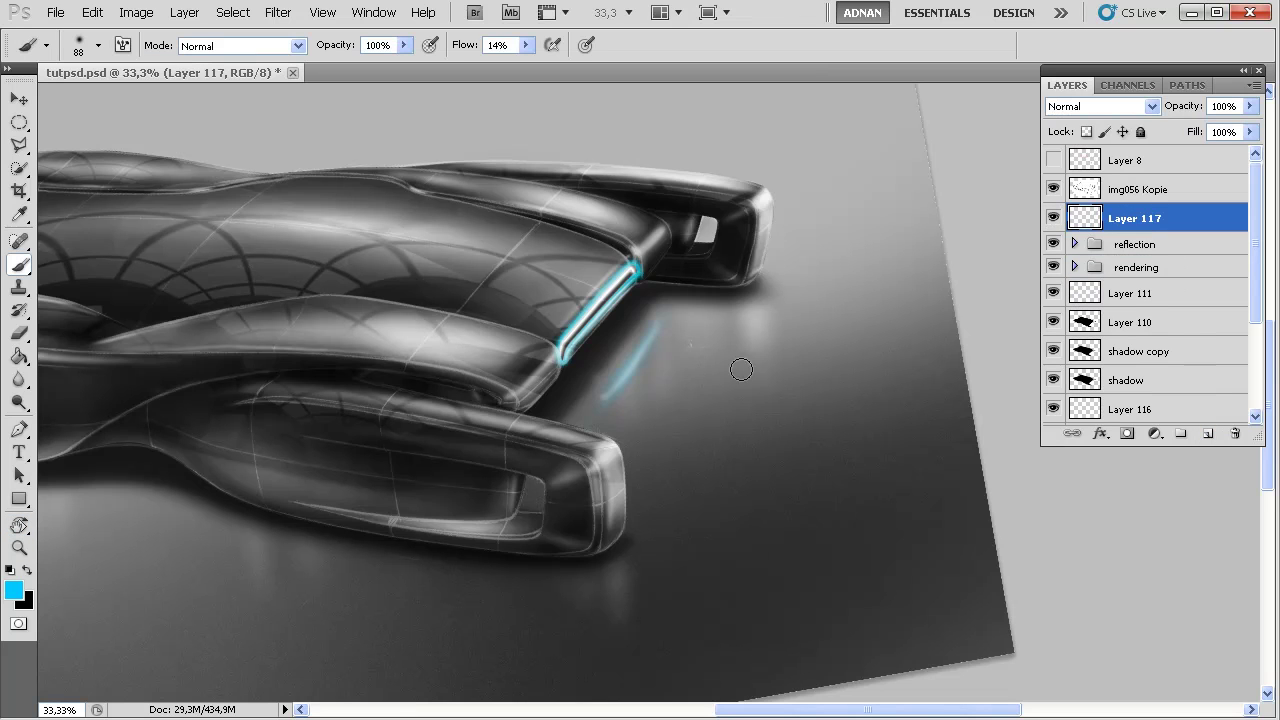
pyautogui.rightClick(735, 295)
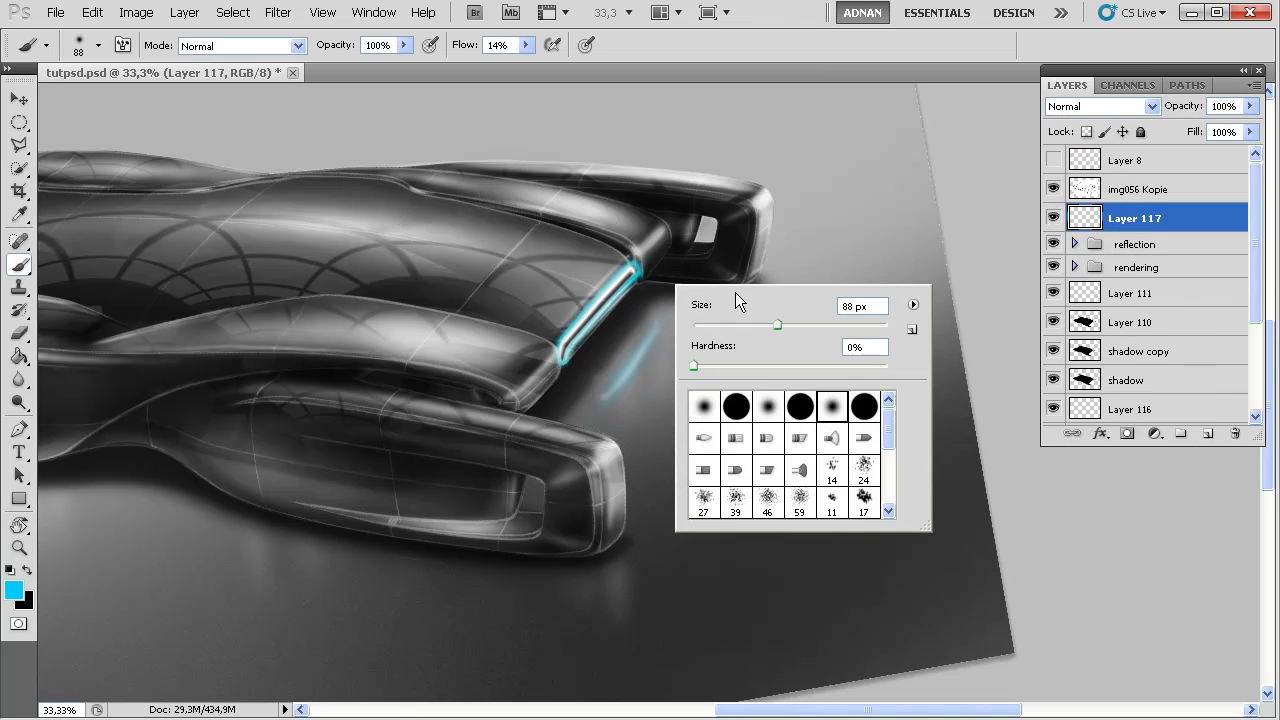
pyautogui.doubleClick(832, 408)
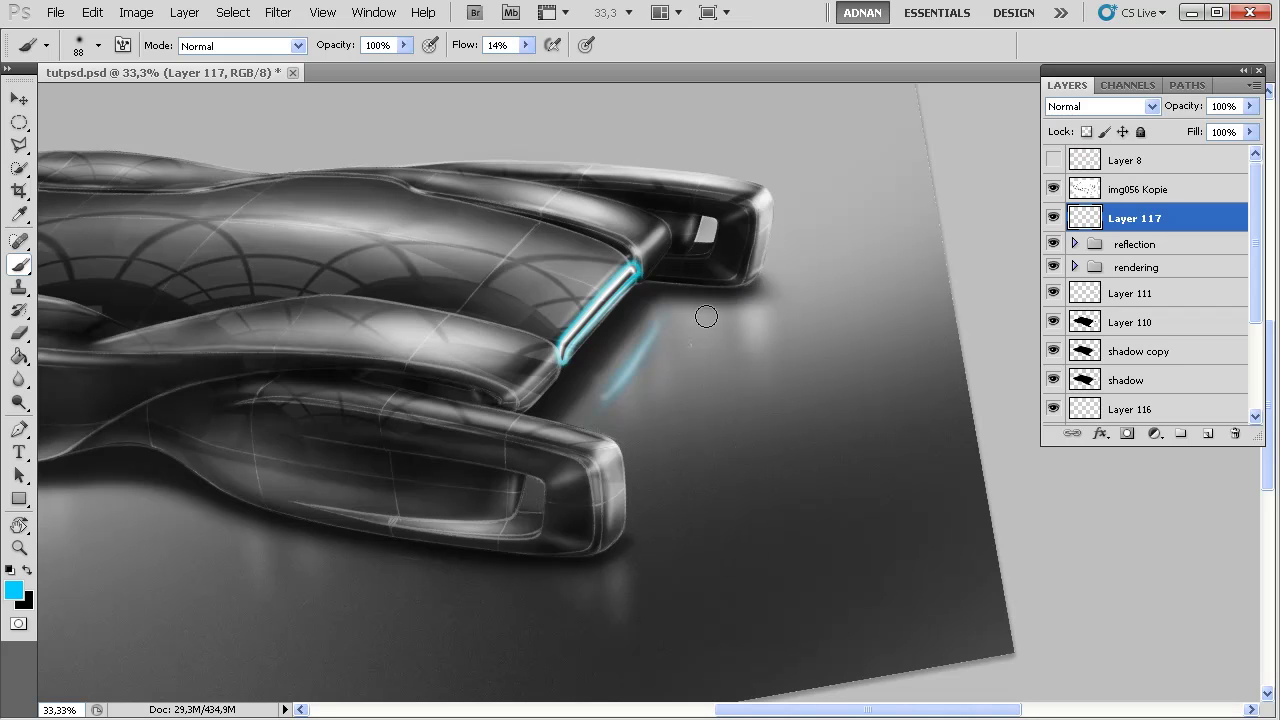
pyautogui.rightClick(577, 323)
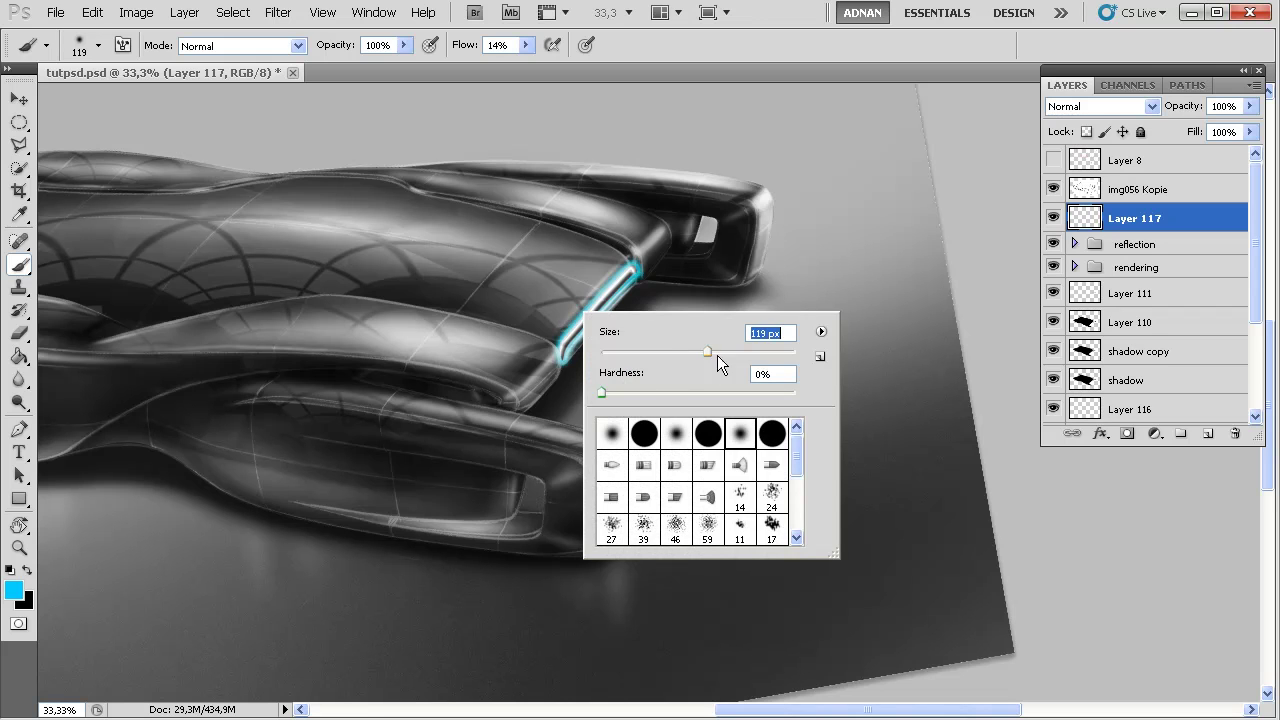
pyautogui.press('Escape')
pyautogui.rightClick(672, 296)
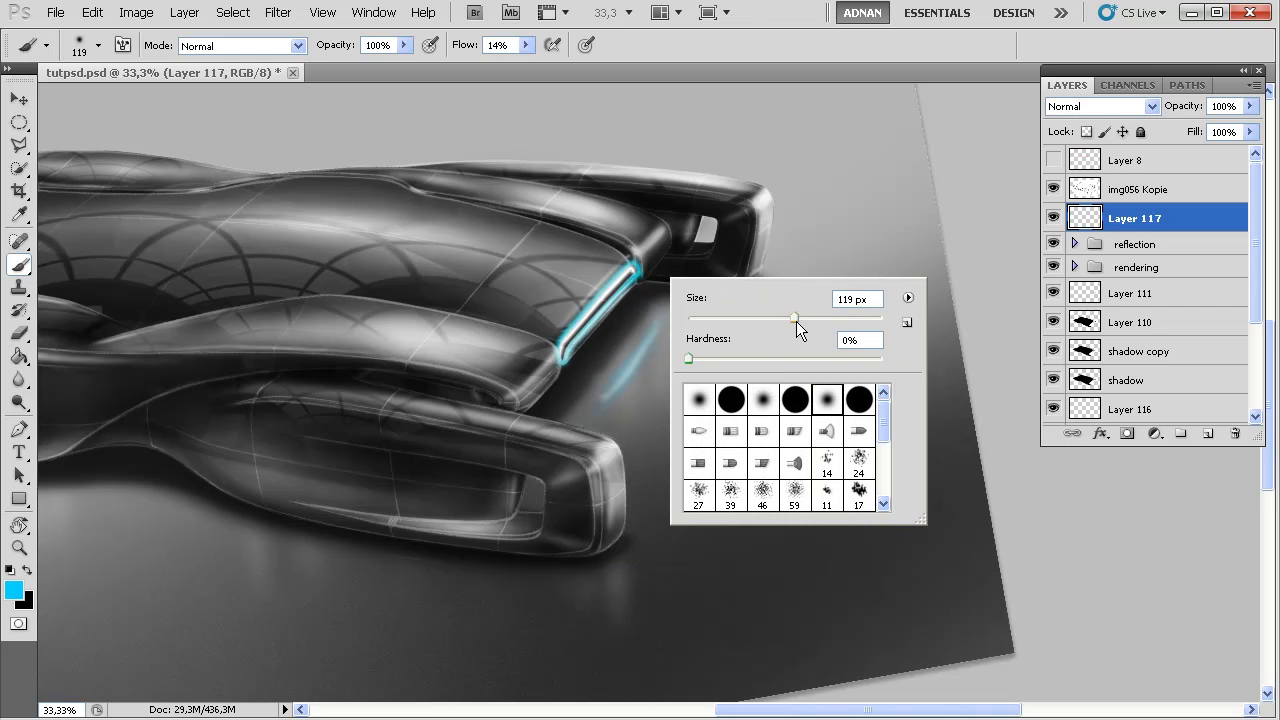
pyautogui.moveTo(808, 318); pyautogui.dragTo(806, 318)
pyautogui.click(656, 280)
# Paint soft cyan glow under the lit edge and along the lower arm's edge
pyautogui.moveTo(656, 280); pyautogui.dragTo(705, 274)
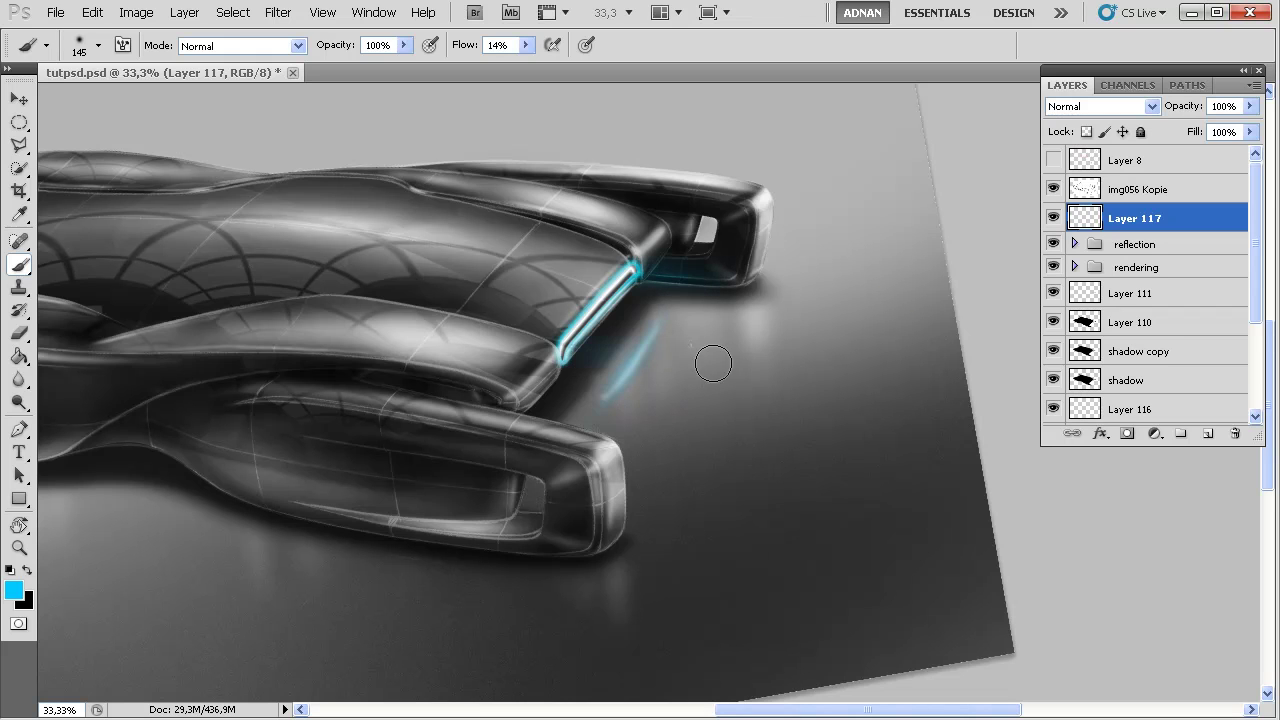
pyautogui.moveTo(643, 370)
pyautogui.mouseDown()
pyautogui.moveTo(587, 326)
pyautogui.moveTo(691, 320)
pyautogui.moveTo(602, 304)
pyautogui.mouseUp()
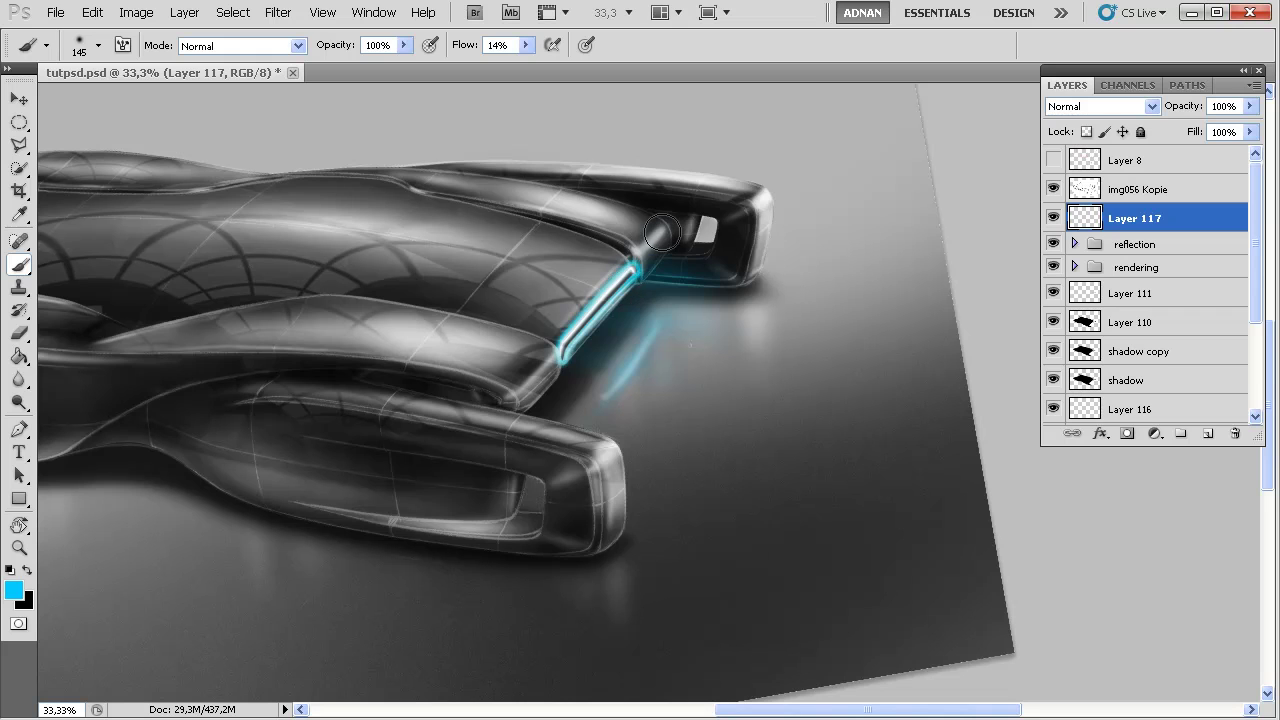
pyautogui.moveTo(554, 420)
pyautogui.mouseDown()
pyautogui.moveTo(490, 408)
pyautogui.moveTo(624, 463)
pyautogui.moveTo(667, 431)
pyautogui.mouseUp()
# Keep painting glow while shrinking the brush through 99, 86 and 69 to 54 px
pyautogui.rightClick(610, 391)
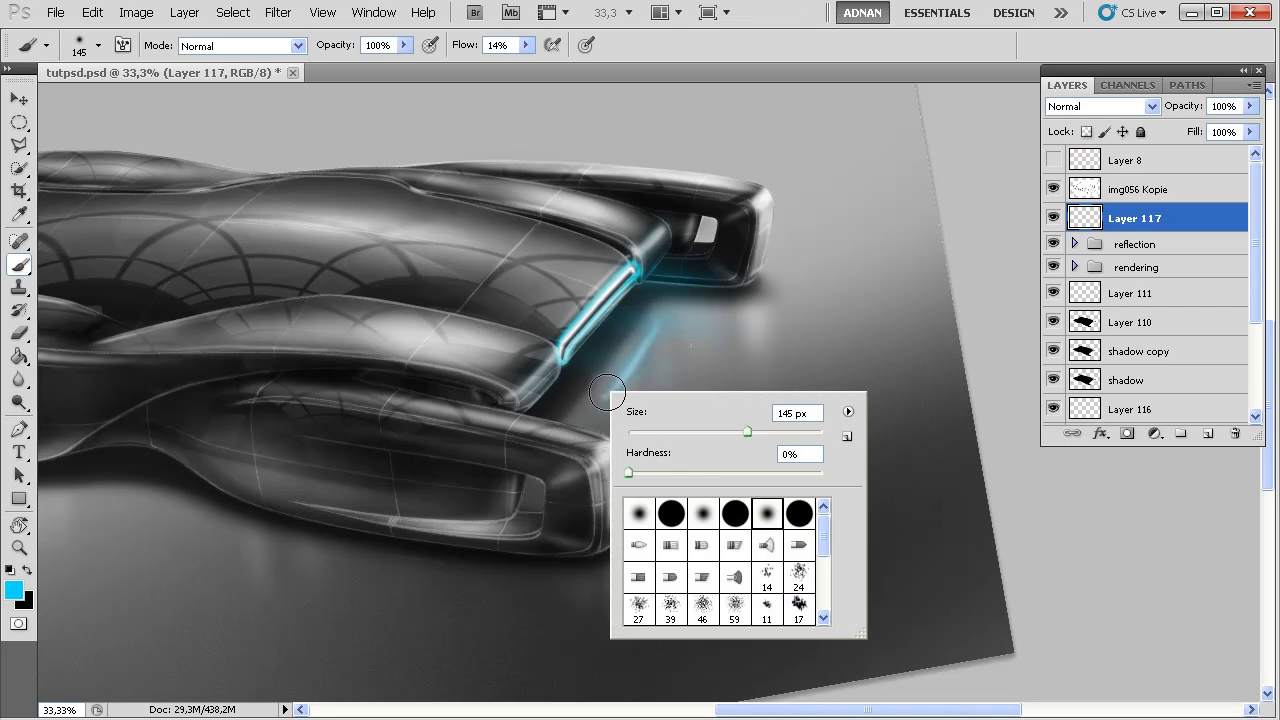
pyautogui.moveTo(746, 432); pyautogui.dragTo(723, 432)
pyautogui.press('Return')
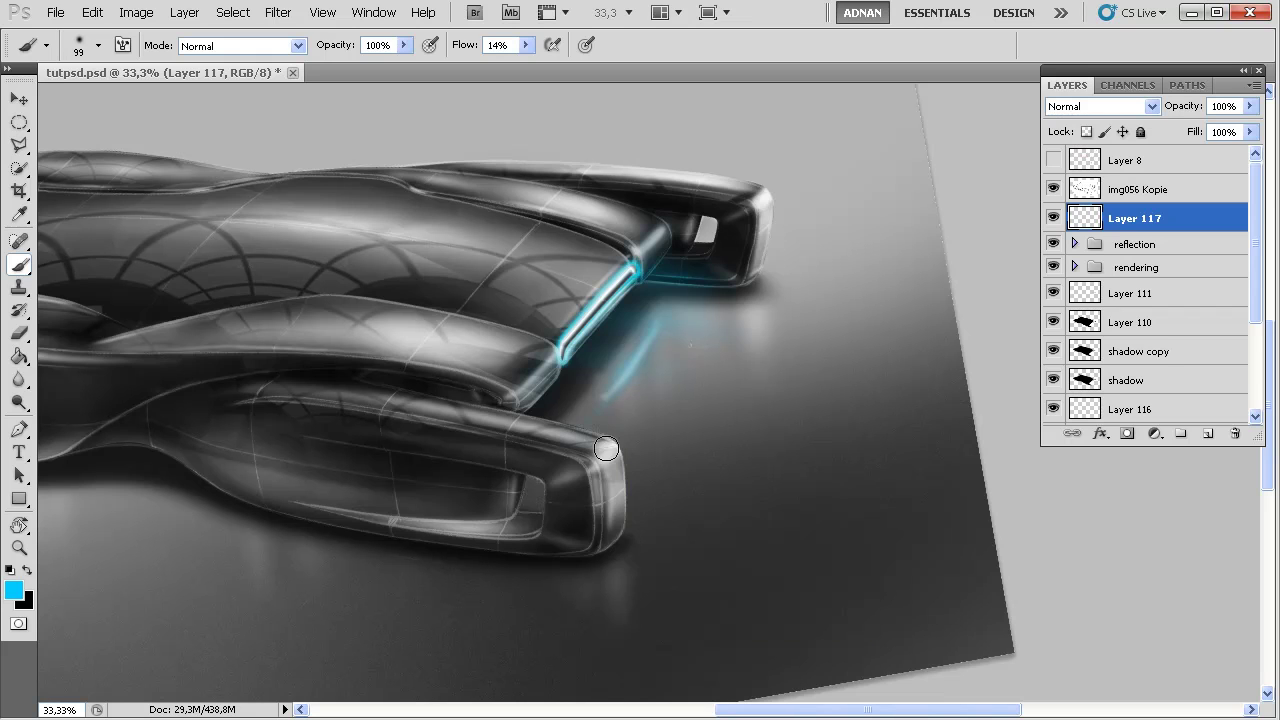
pyautogui.rightClick(597, 438)
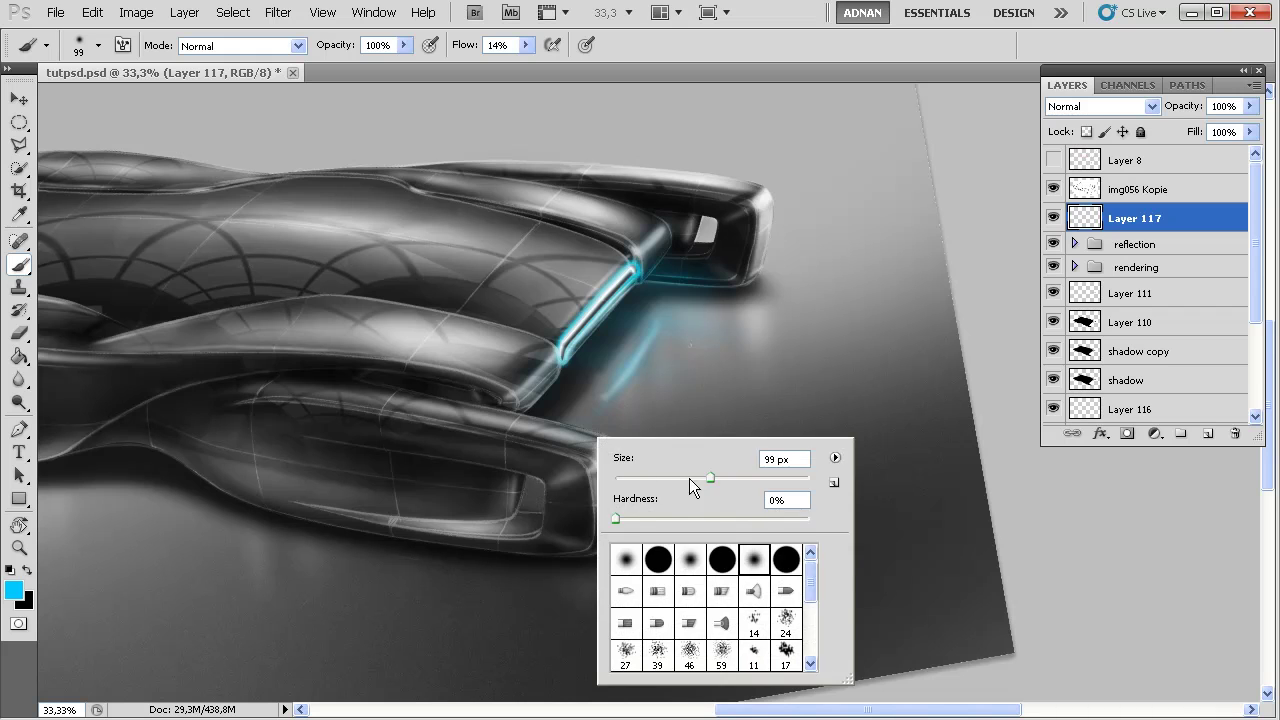
pyautogui.moveTo(710, 478); pyautogui.dragTo(697, 478)
pyautogui.press('Return')
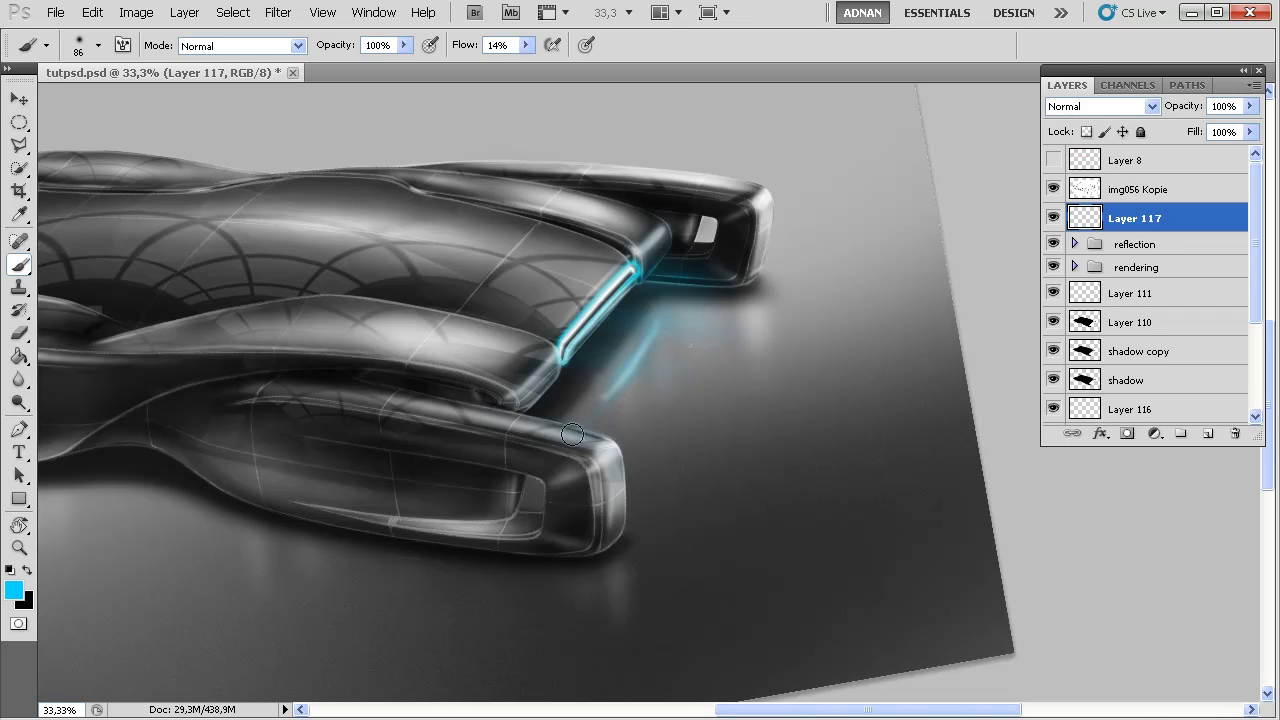
pyautogui.rightClick(597, 432)
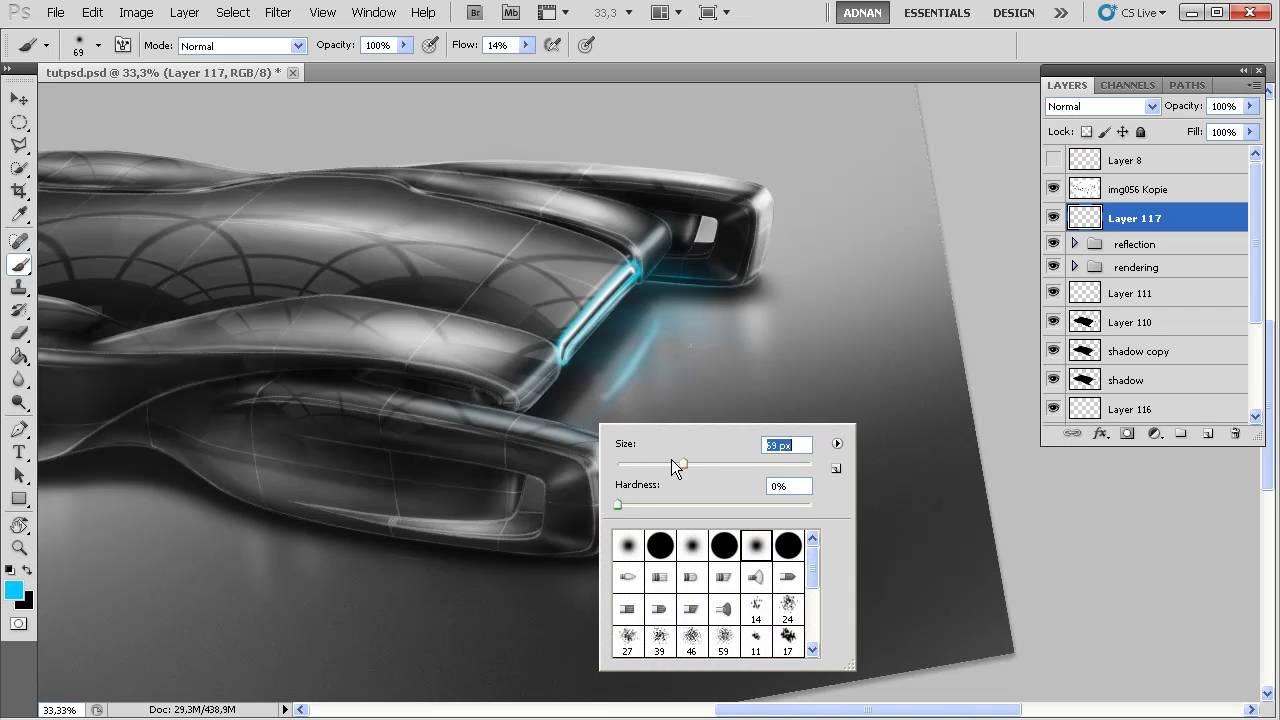
pyautogui.press('Return')
pyautogui.rightClick(603, 438)
pyautogui.moveTo(688, 477); pyautogui.dragTo(680, 477)
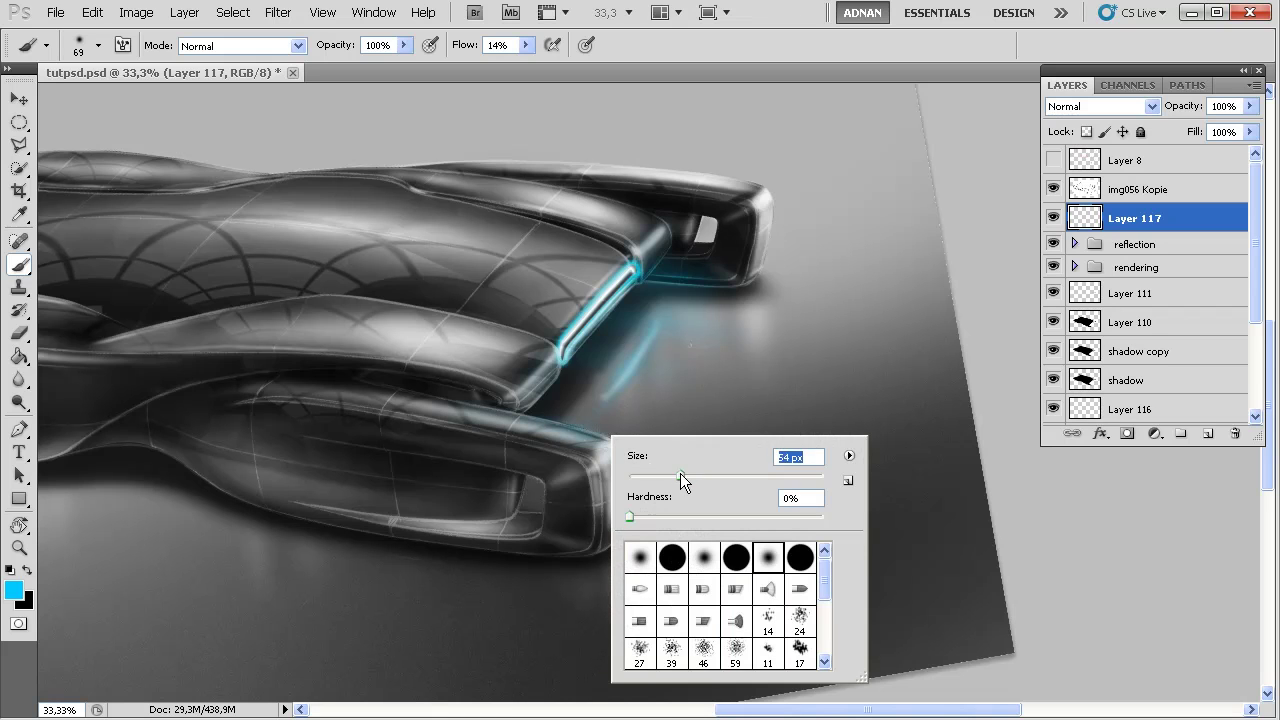
# Widen the cyan ground glow on Layer 117, growing the brush from 46 px to 185 px
pyautogui.press('Return')
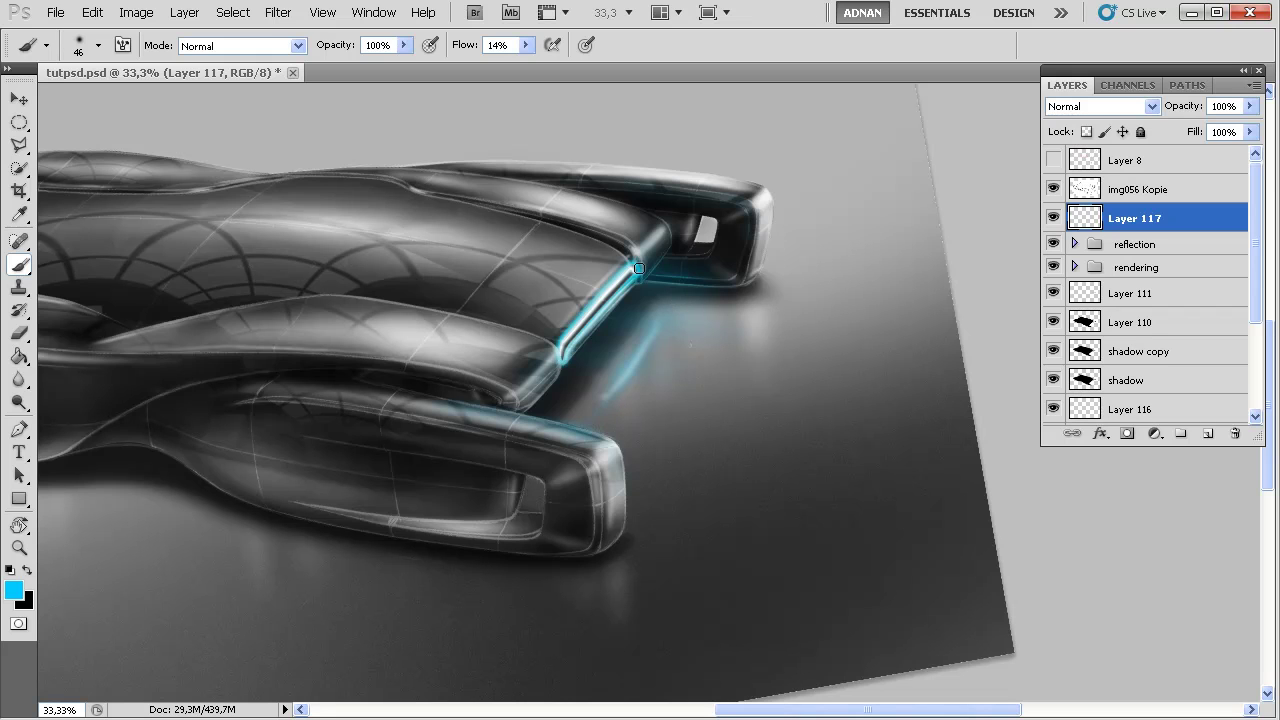
pyautogui.rightClick(710, 246)
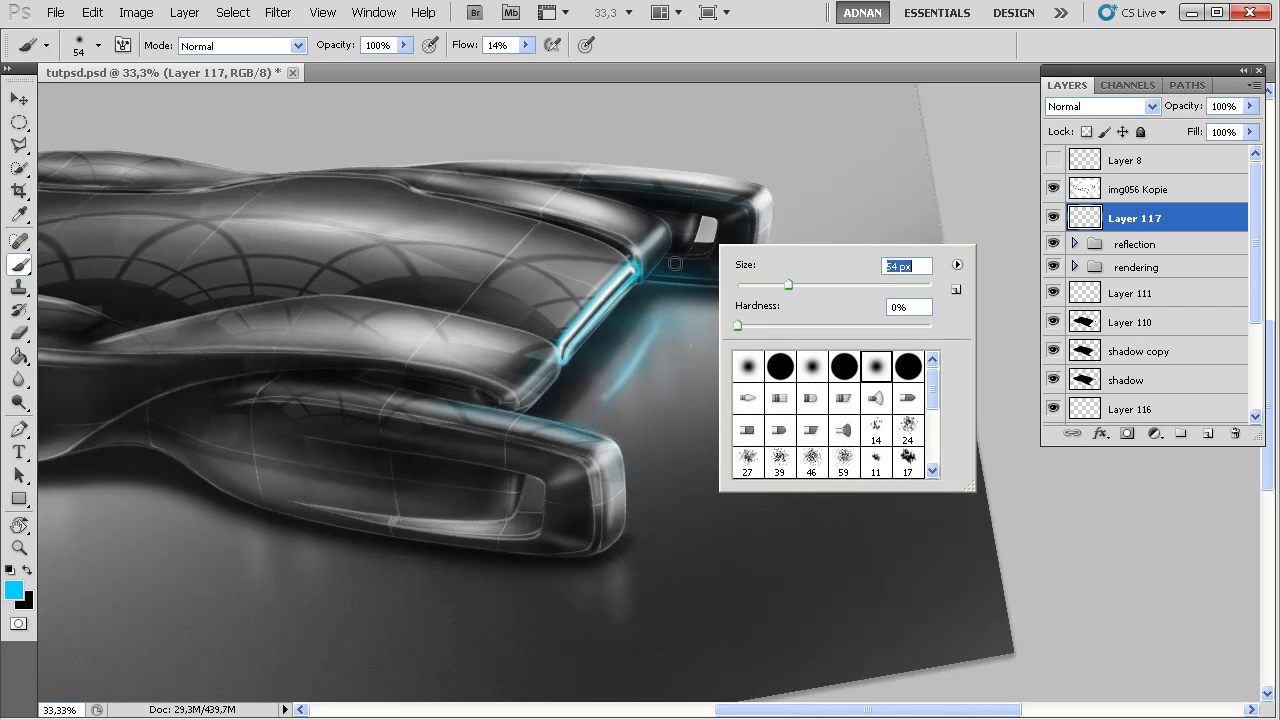
pyautogui.press('Return')
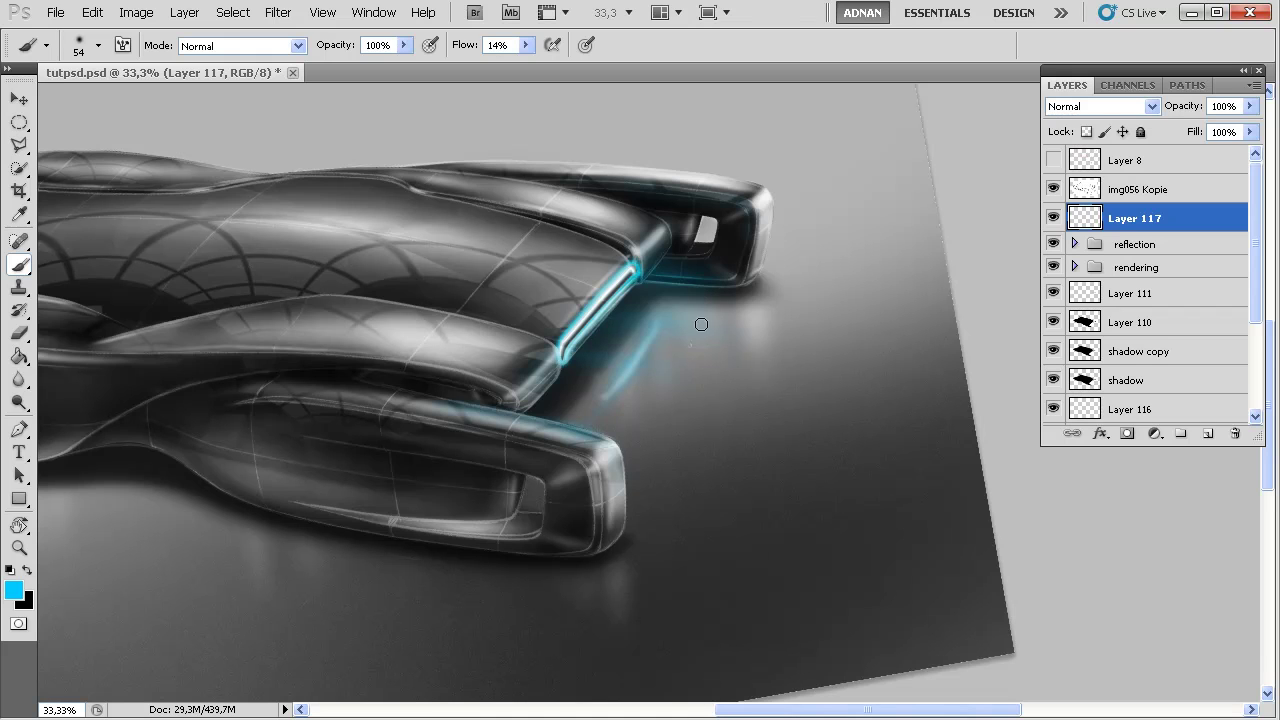
pyautogui.rightClick(633, 360)
pyautogui.press('Return')
pyautogui.rightClick(606, 401)
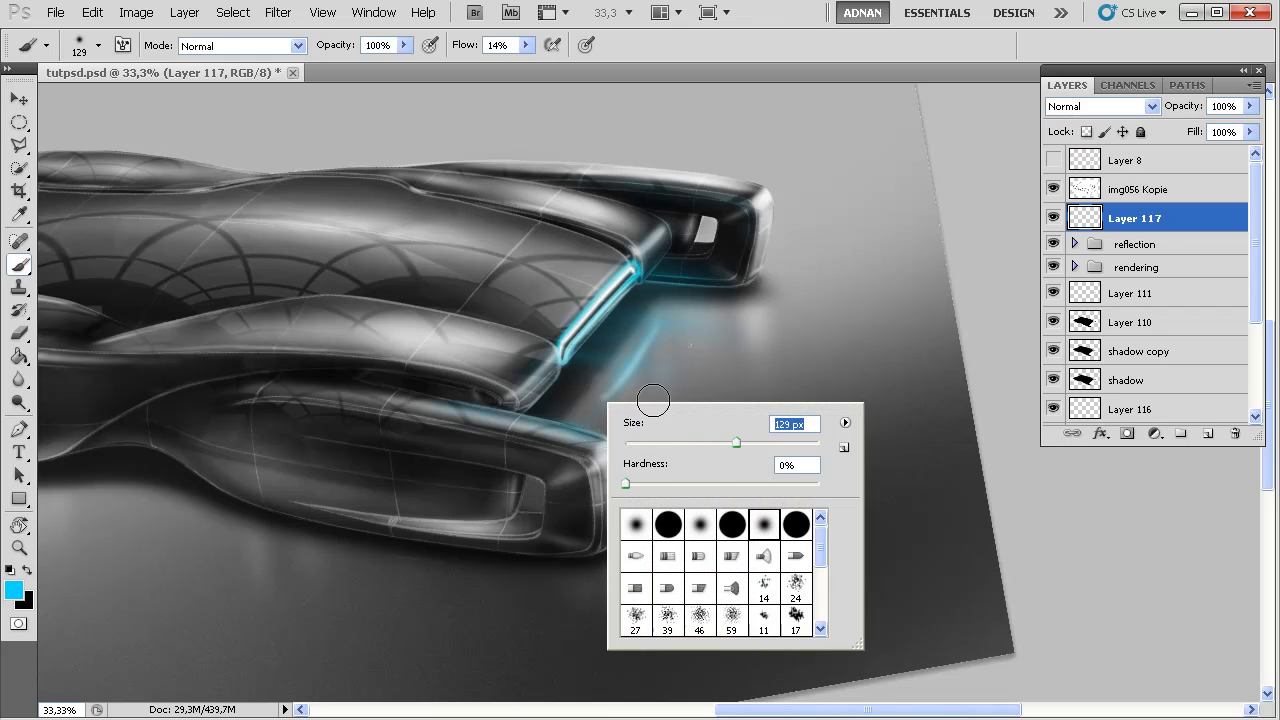
pyautogui.moveTo(736, 445); pyautogui.dragTo(755, 446)
pyautogui.press('Return')
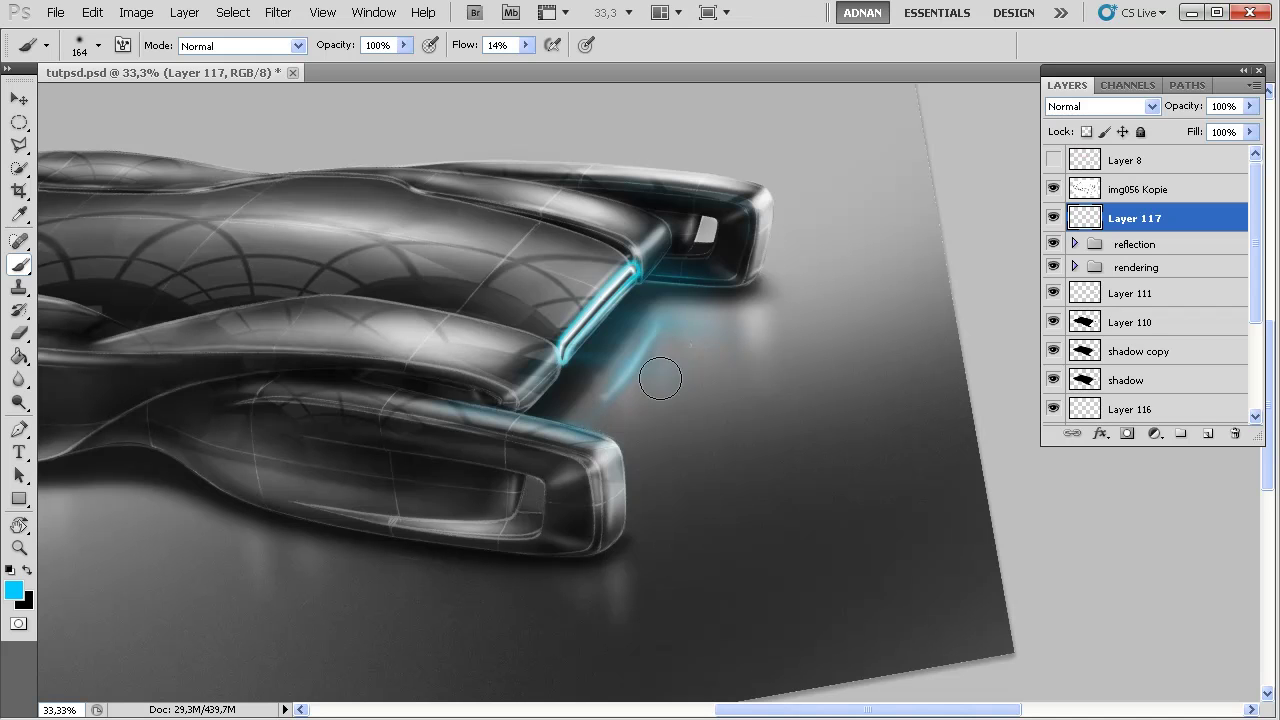
pyautogui.rightClick(653, 368)
pyautogui.press('Return')
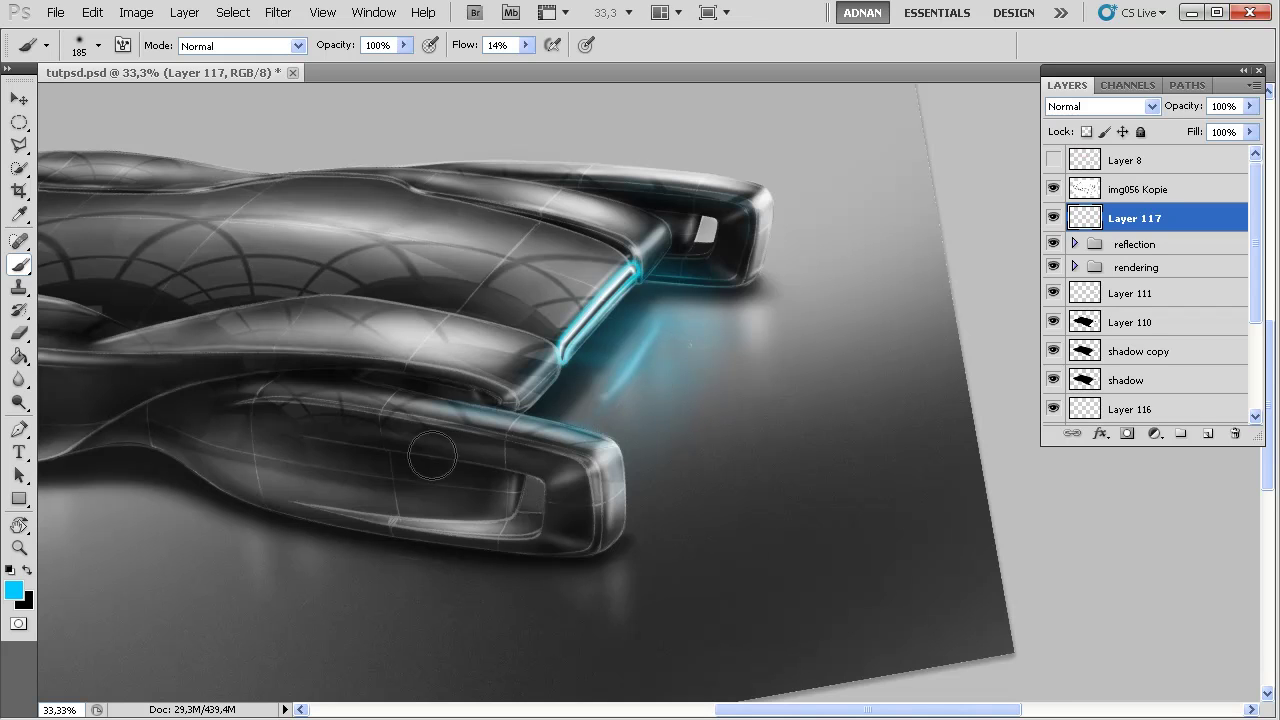
# Paint cyan glow under the front headlight with the 185 px brush, undoing one stroke
pyautogui.moveTo(423, 451)
pyautogui.mouseDown()
pyautogui.moveTo(629, 429)
pyautogui.moveTo(508, 423)
pyautogui.moveTo(634, 434)
pyautogui.mouseUp()
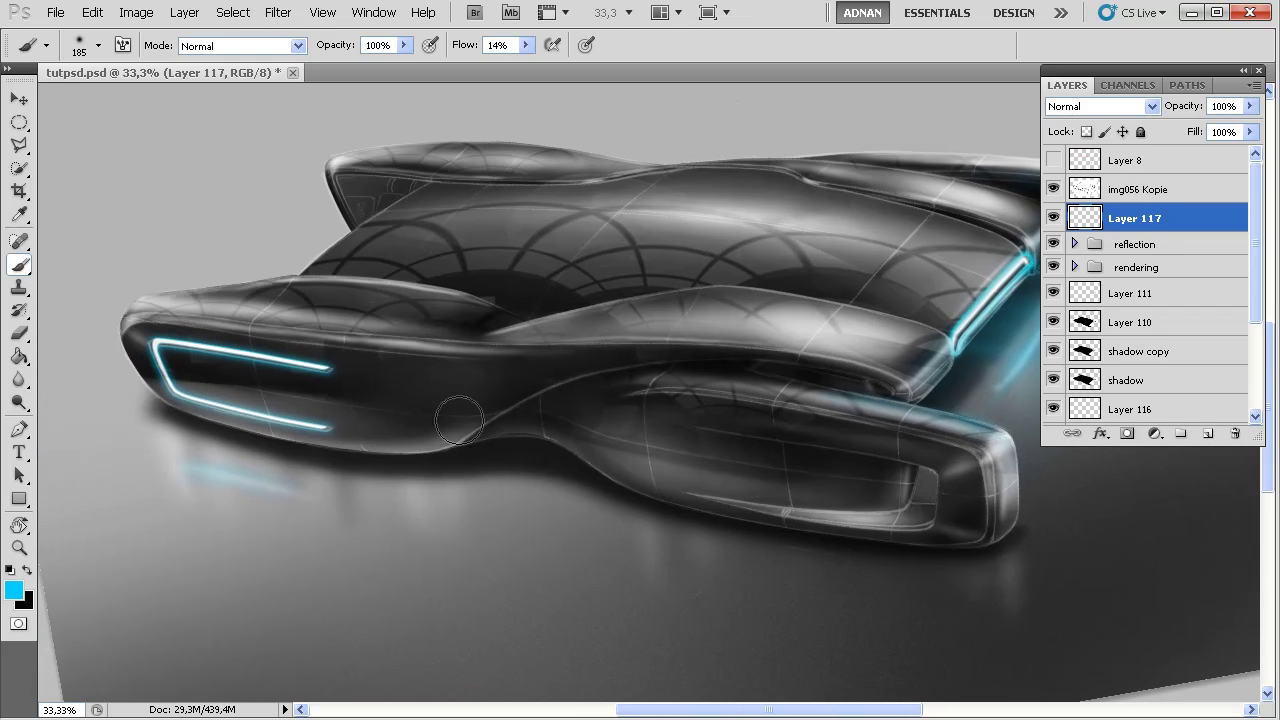
pyautogui.moveTo(393, 411); pyautogui.dragTo(506, 406)
pyautogui.moveTo(304, 460)
pyautogui.mouseDown()
pyautogui.moveTo(437, 505)
pyautogui.moveTo(320, 454)
pyautogui.moveTo(446, 475)
pyautogui.moveTo(306, 449)
pyautogui.mouseUp()
pyautogui.moveTo(288, 385)
pyautogui.mouseDown()
pyautogui.moveTo(429, 424)
pyautogui.moveTo(466, 415)
pyautogui.moveTo(286, 373)
pyautogui.moveTo(455, 410)
pyautogui.moveTo(302, 334)
pyautogui.moveTo(477, 379)
pyautogui.moveTo(262, 349)
pyautogui.moveTo(331, 347)
pyautogui.moveTo(309, 393)
pyautogui.moveTo(284, 374)
pyautogui.moveTo(462, 398)
pyautogui.moveTo(273, 363)
pyautogui.moveTo(410, 399)
pyautogui.moveTo(512, 408)
pyautogui.moveTo(322, 368)
pyautogui.moveTo(614, 418)
pyautogui.moveTo(539, 447)
pyautogui.moveTo(373, 449)
pyautogui.moveTo(389, 481)
pyautogui.moveTo(433, 444)
pyautogui.mouseUp()
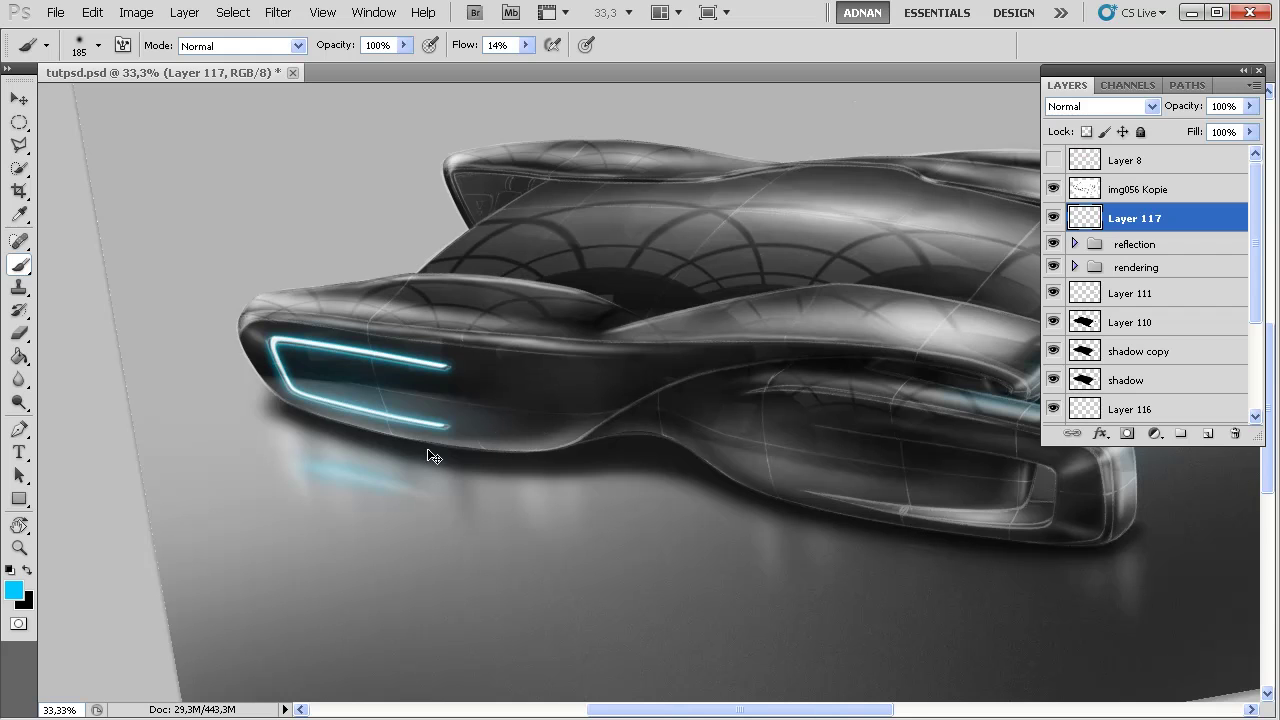
pyautogui.hotkey('ctrl', 'z')
pyautogui.moveTo(586, 546); pyautogui.dragTo(298, 529)
pyautogui.moveTo(670, 443); pyautogui.dragTo(790, 494)
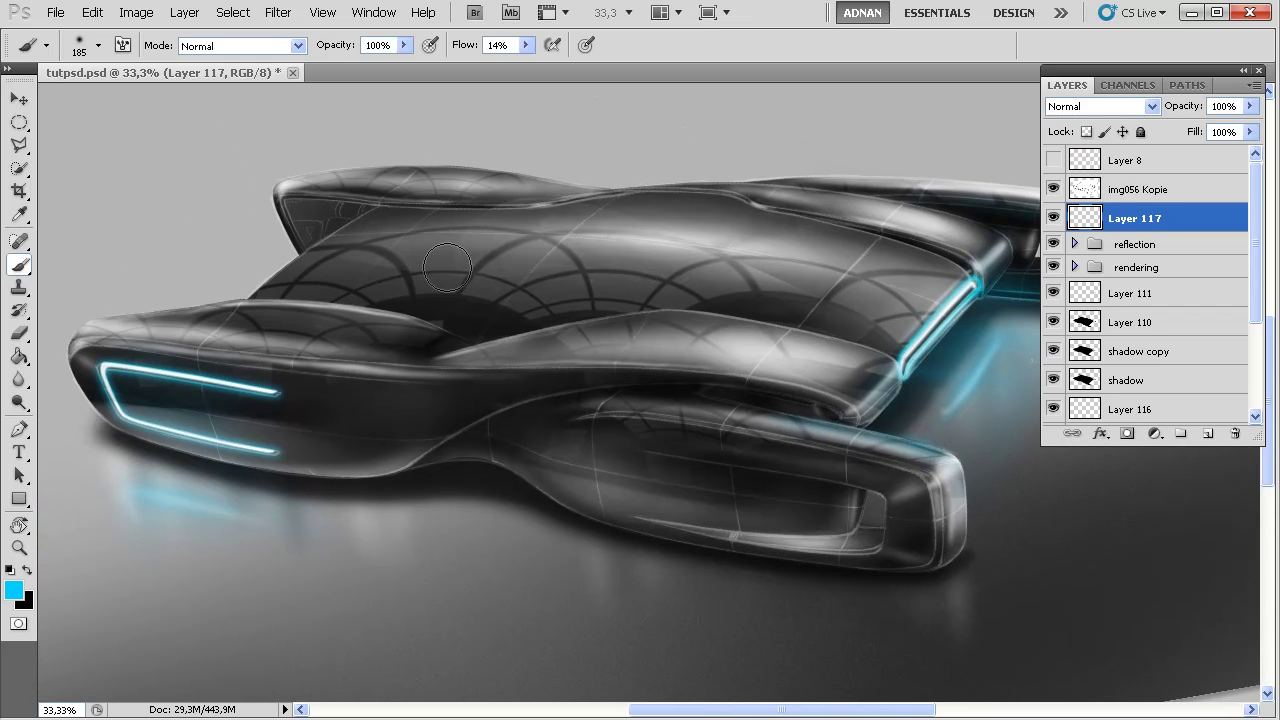
# Add a new layer above Layer 117, then select the accumulator layer in the rendering group
pyautogui.click(1208, 433)
pyautogui.moveTo(348, 222); pyautogui.dragTo(423, 243)
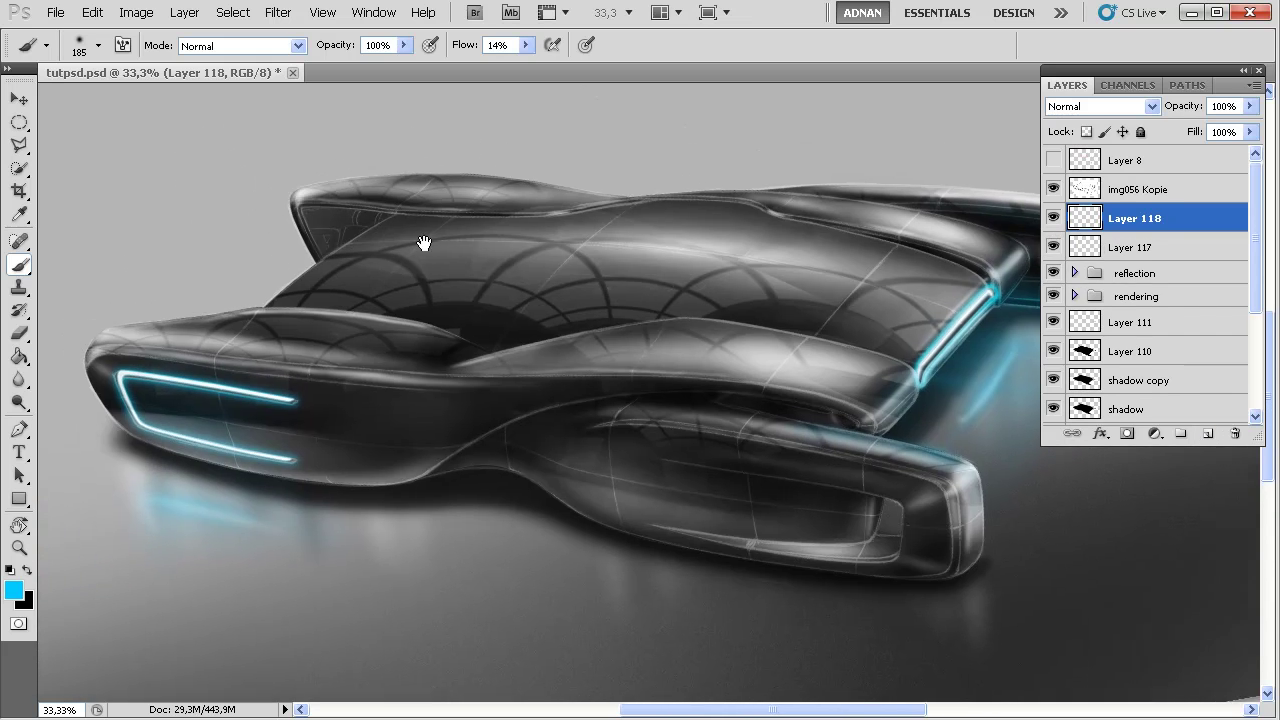
pyautogui.scroll(-3, 1245, 260)
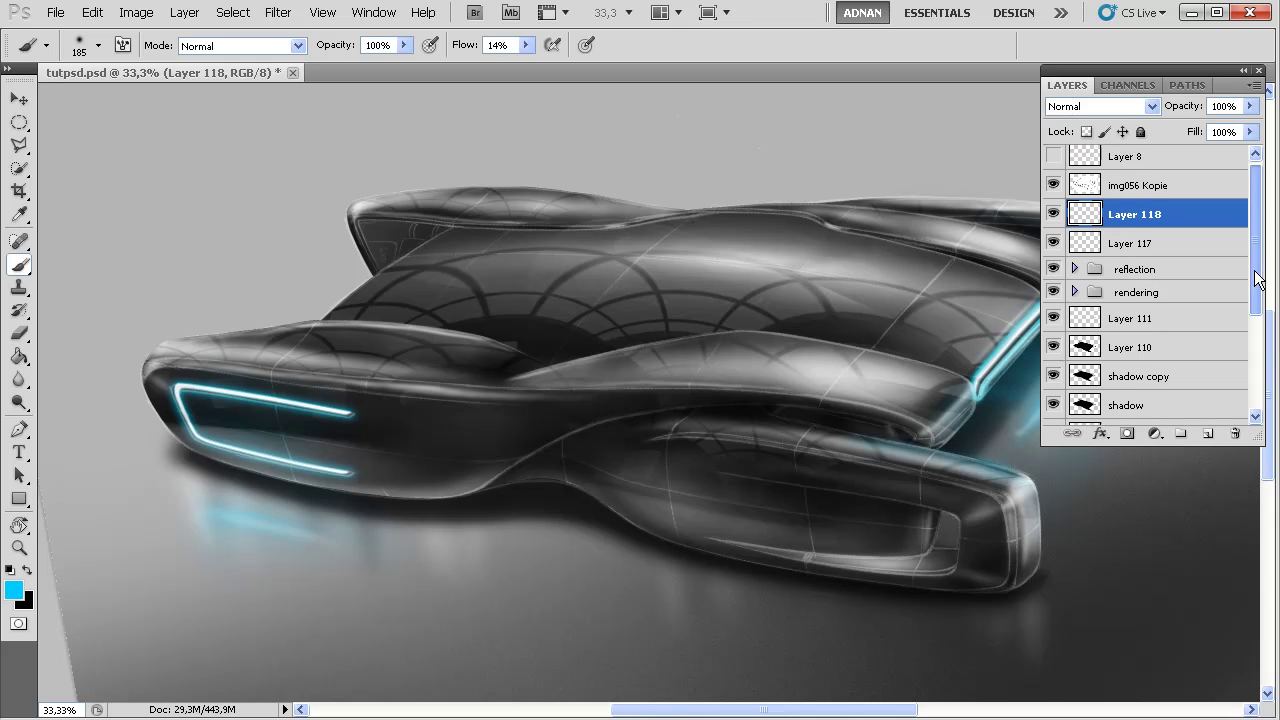
pyautogui.scroll(2, 1244, 290)
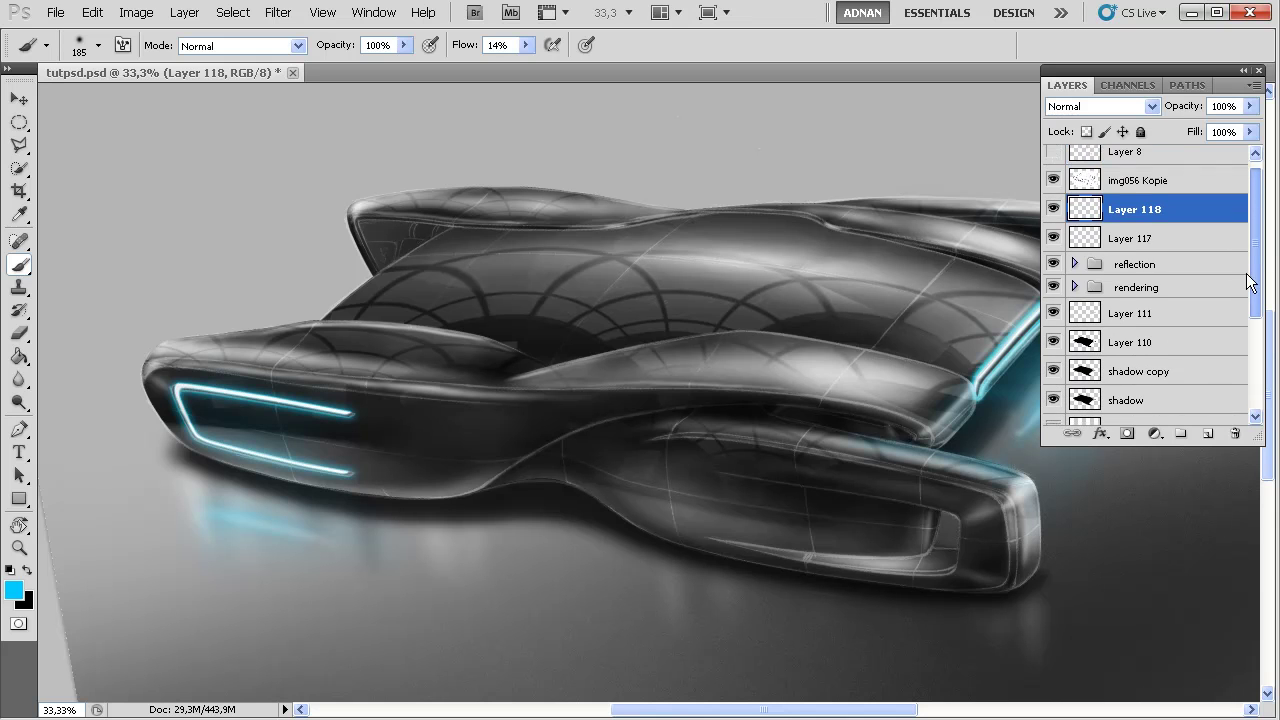
pyautogui.scroll(-5, 1235, 330)
pyautogui.scroll(10, 1160, 291)
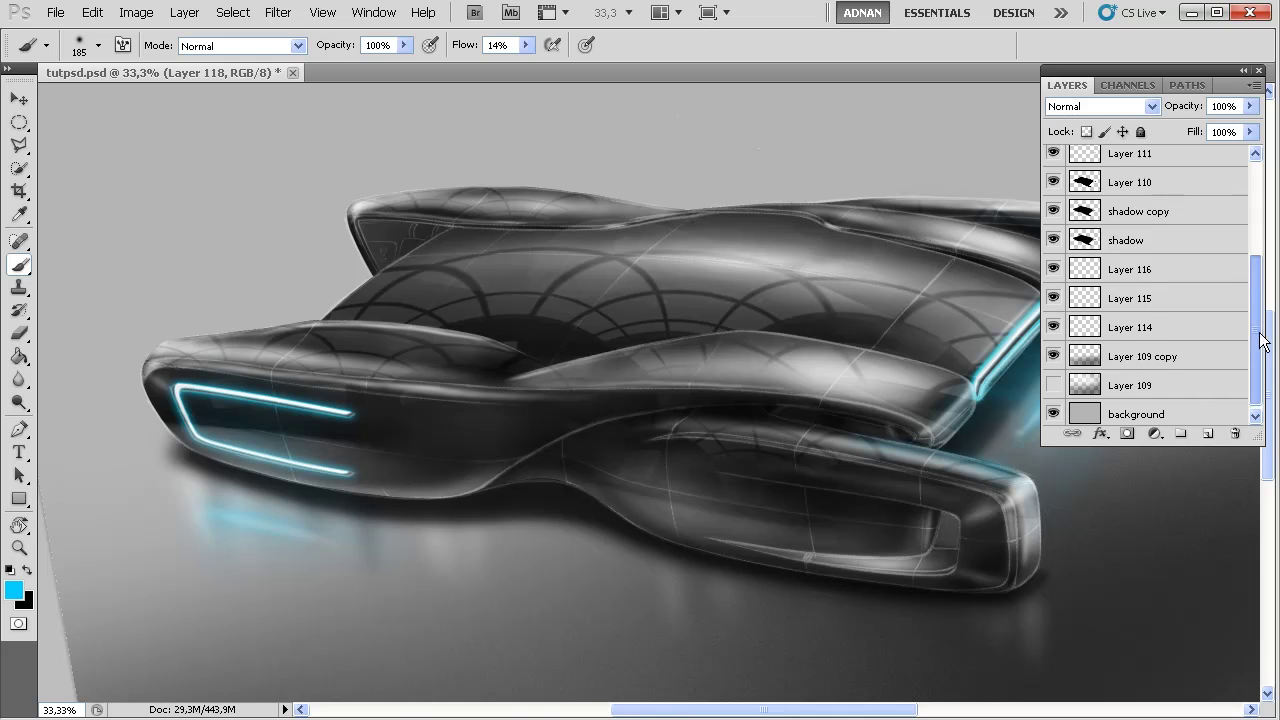
pyautogui.click(1074, 263)
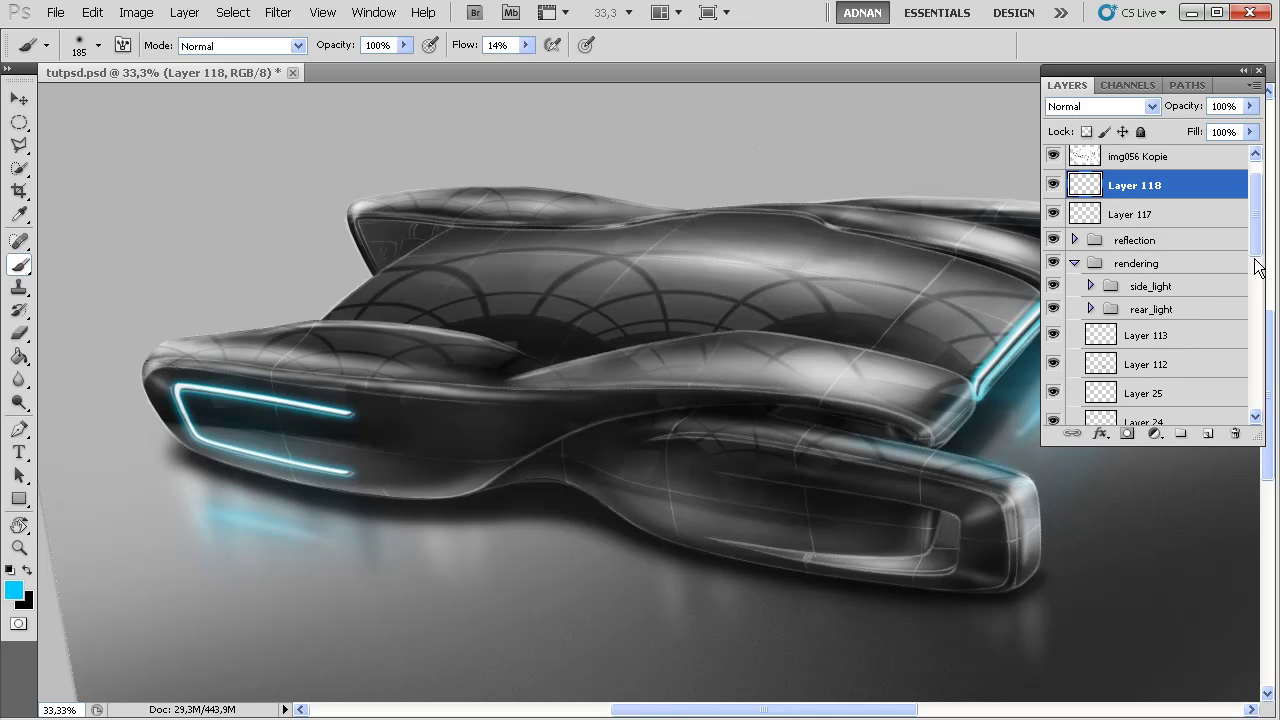
pyautogui.scroll(-9, 1248, 295)
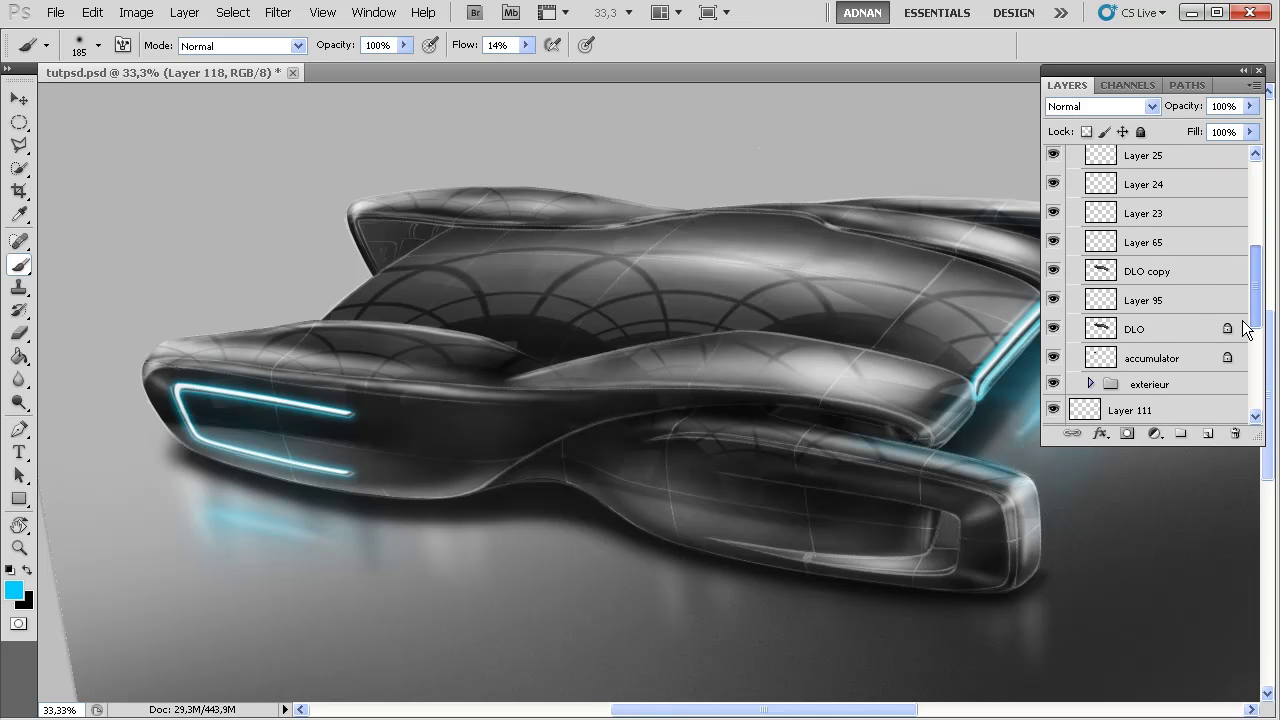
pyautogui.click(1177, 354)
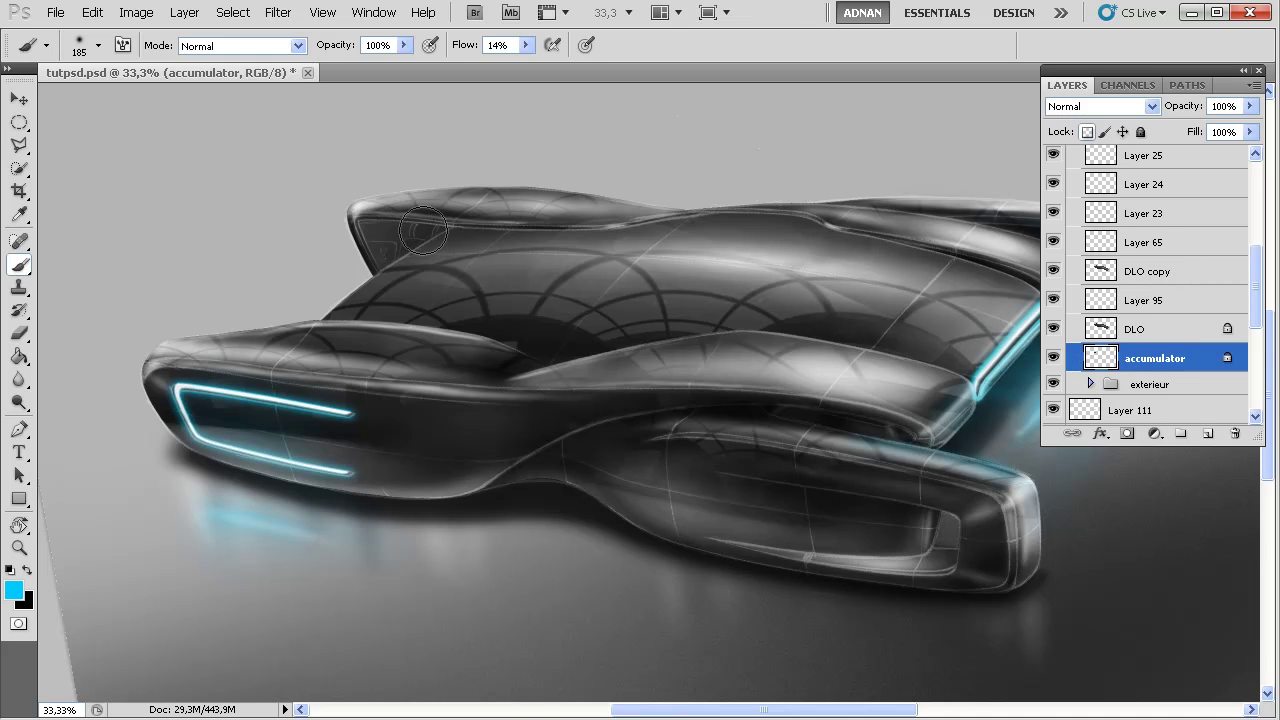
# Tint the cockpit window bluish and round the canopy's left edge with a 101 px, 37%-hardness brush
pyautogui.moveTo(422, 231)
pyautogui.mouseDown()
pyautogui.moveTo(373, 232)
pyautogui.moveTo(481, 245)
pyautogui.moveTo(376, 240)
pyautogui.moveTo(466, 245)
pyautogui.moveTo(396, 234)
pyautogui.moveTo(448, 233)
pyautogui.moveTo(342, 245)
pyautogui.moveTo(430, 247)
pyautogui.moveTo(376, 281)
pyautogui.moveTo(460, 221)
pyautogui.moveTo(382, 262)
pyautogui.mouseUp()
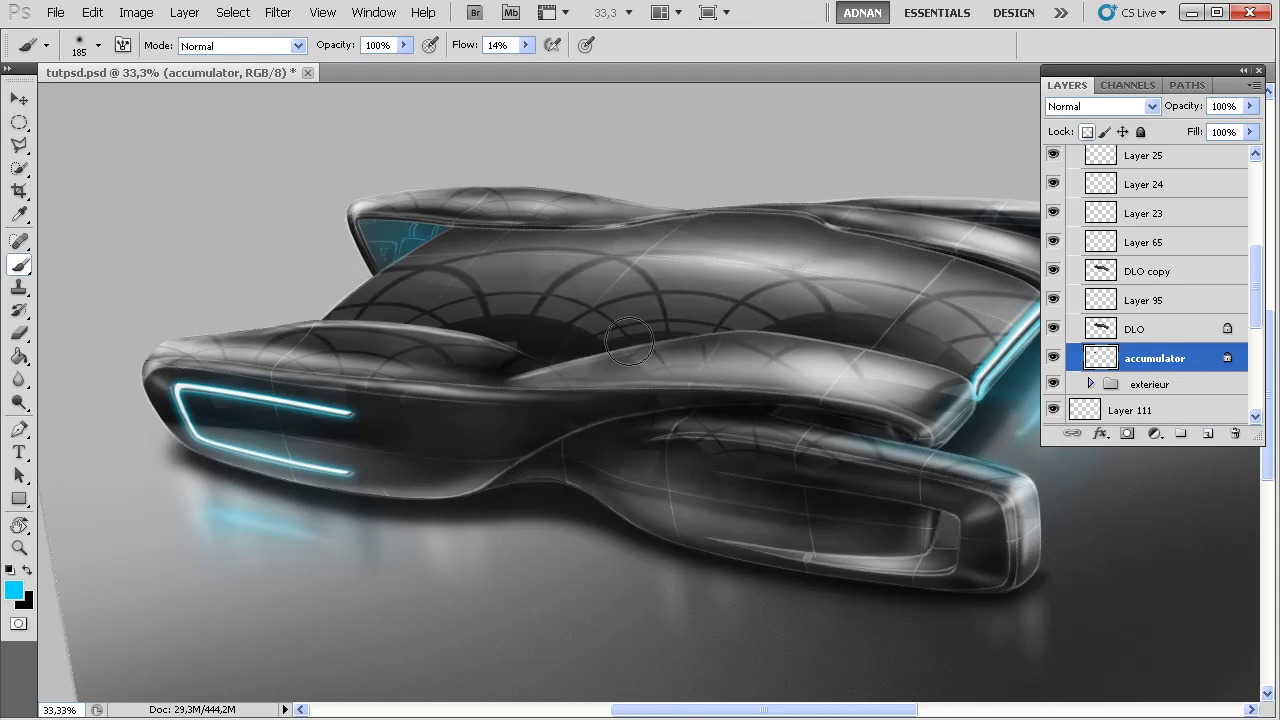
pyautogui.click(28, 569)
pyautogui.rightClick(398, 272)
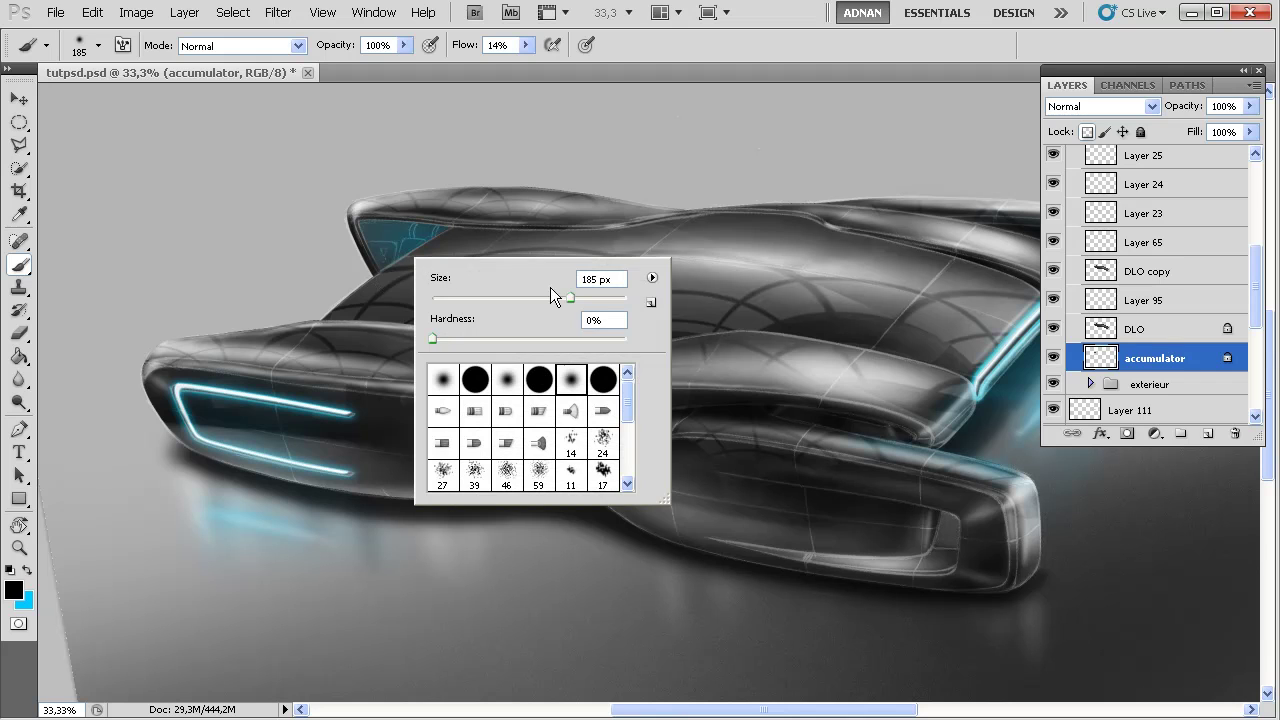
pyautogui.click(489, 298)
pyautogui.moveTo(441, 339)
pyautogui.mouseDown()
pyautogui.moveTo(503, 339)
pyautogui.moveTo(497, 298)
pyautogui.mouseUp()
pyautogui.click(383, 229)
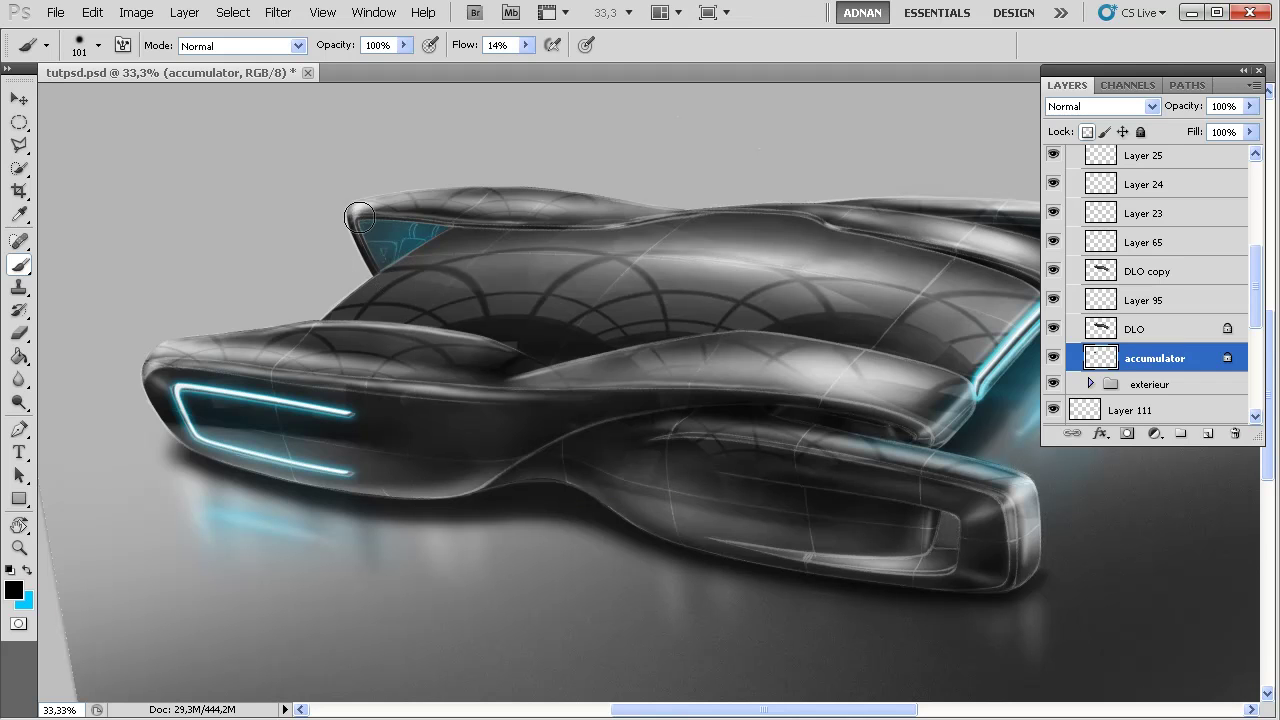
pyautogui.moveTo(358, 222); pyautogui.dragTo(370, 250)
# Switch to white and paint canopy details, resizing the brush through 73, 19, 7 and 60 px
pyautogui.rightClick(409, 186)
pyautogui.moveTo(528, 240); pyautogui.dragTo(524, 240)
pyautogui.click(393, 279)
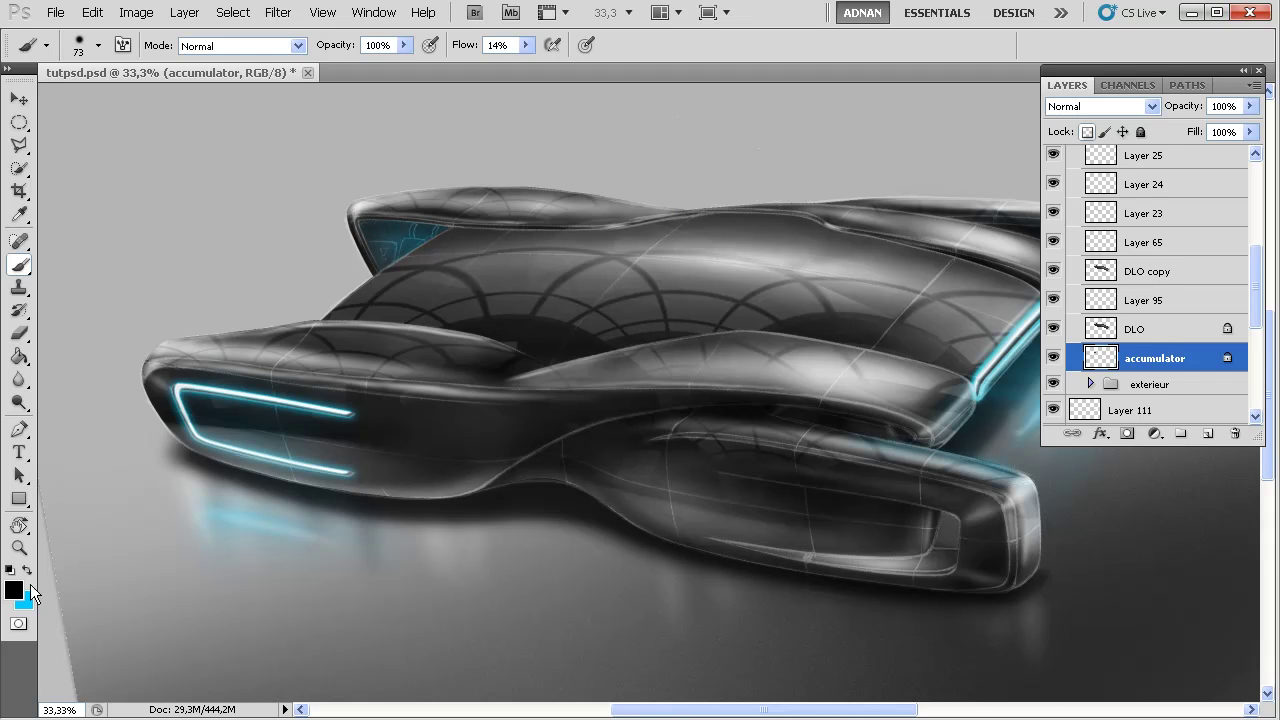
pyautogui.click(18, 591)
pyautogui.click(268, 448)
pyautogui.click(671, 421)
pyautogui.rightClick(417, 268)
pyautogui.moveTo(464, 240); pyautogui.dragTo(440, 240)
pyautogui.click(295, 271)
pyautogui.rightClick(418, 229)
pyautogui.click(410, 230)
pyautogui.rightClick(410, 243)
pyautogui.moveTo(462, 287); pyautogui.dragTo(488, 287)
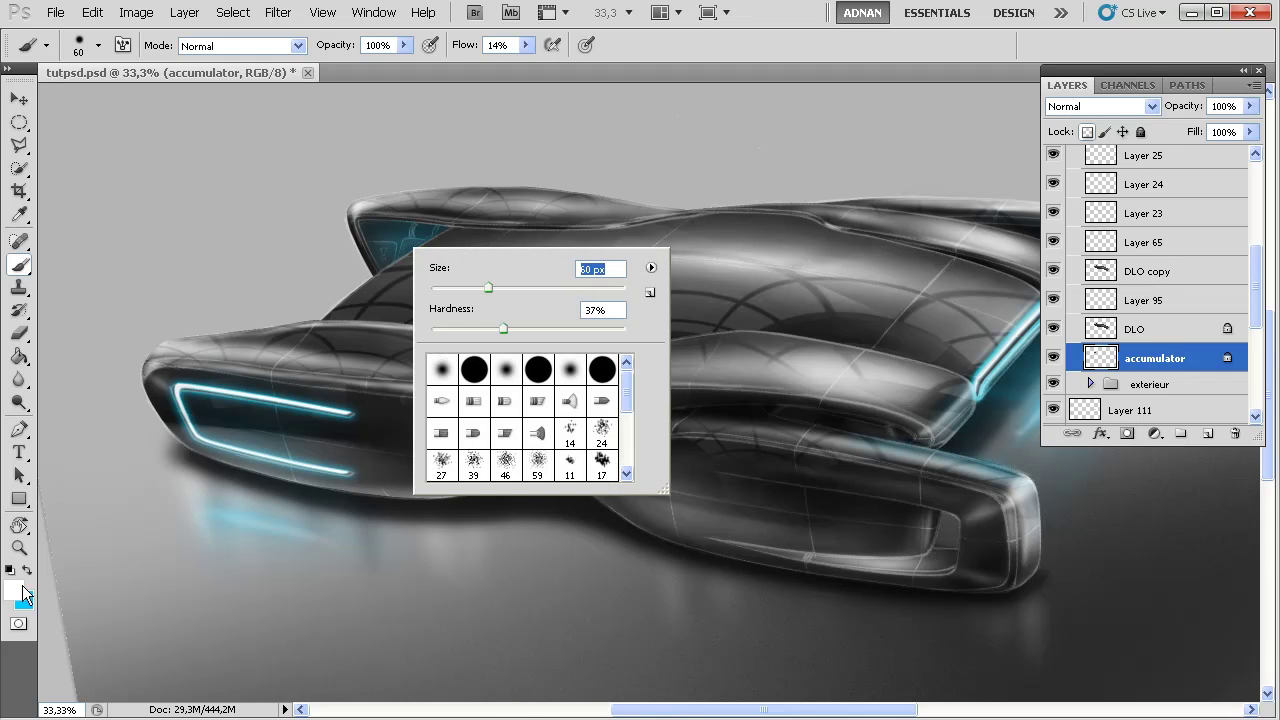
# Darken the cockpit window's upper-left edge with a 100 px black brush
pyautogui.click(14, 589)
pyautogui.moveTo(489, 440); pyautogui.dragTo(517, 692)
pyautogui.click(721, 426)
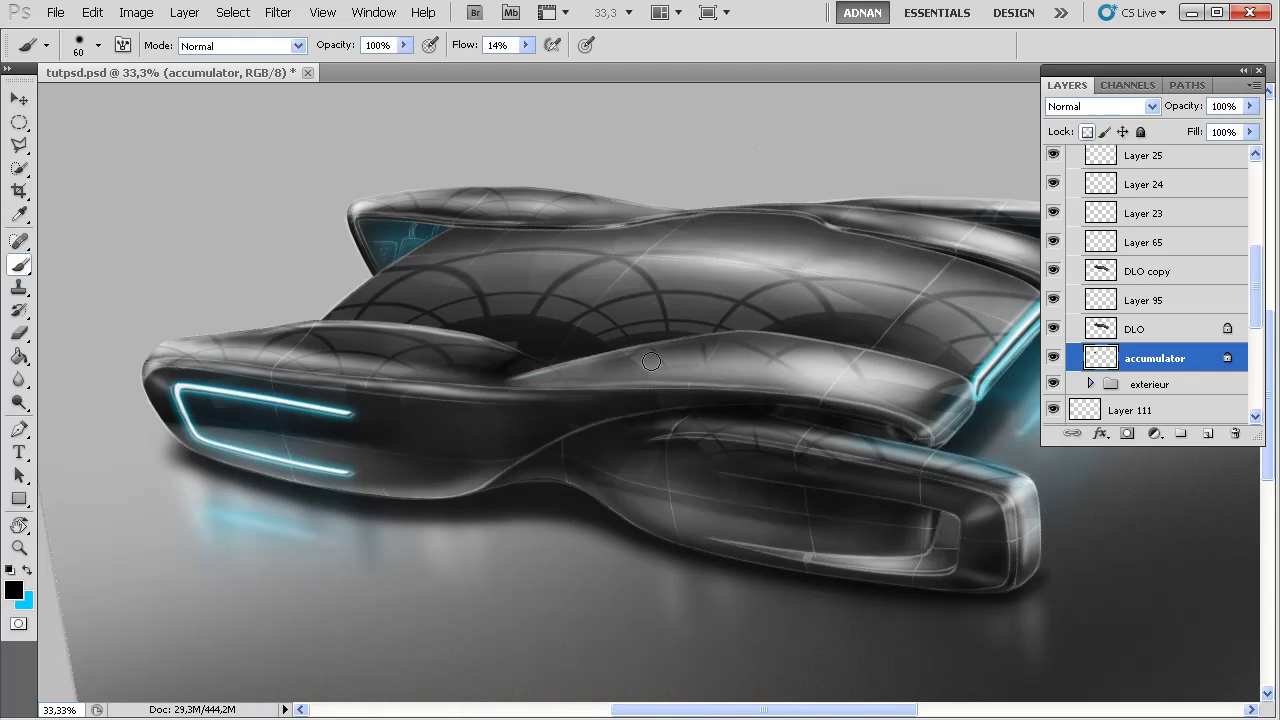
pyautogui.rightClick(440, 250)
pyautogui.moveTo(515, 285); pyautogui.dragTo(571, 284)
pyautogui.click(419, 242)
pyautogui.moveTo(374, 224)
pyautogui.mouseDown()
pyautogui.moveTo(495, 239)
pyautogui.moveTo(370, 222)
pyautogui.moveTo(466, 236)
pyautogui.mouseUp()
# Add a new layer above accumulator and set a cyan soft round brush
pyautogui.click(1208, 433)
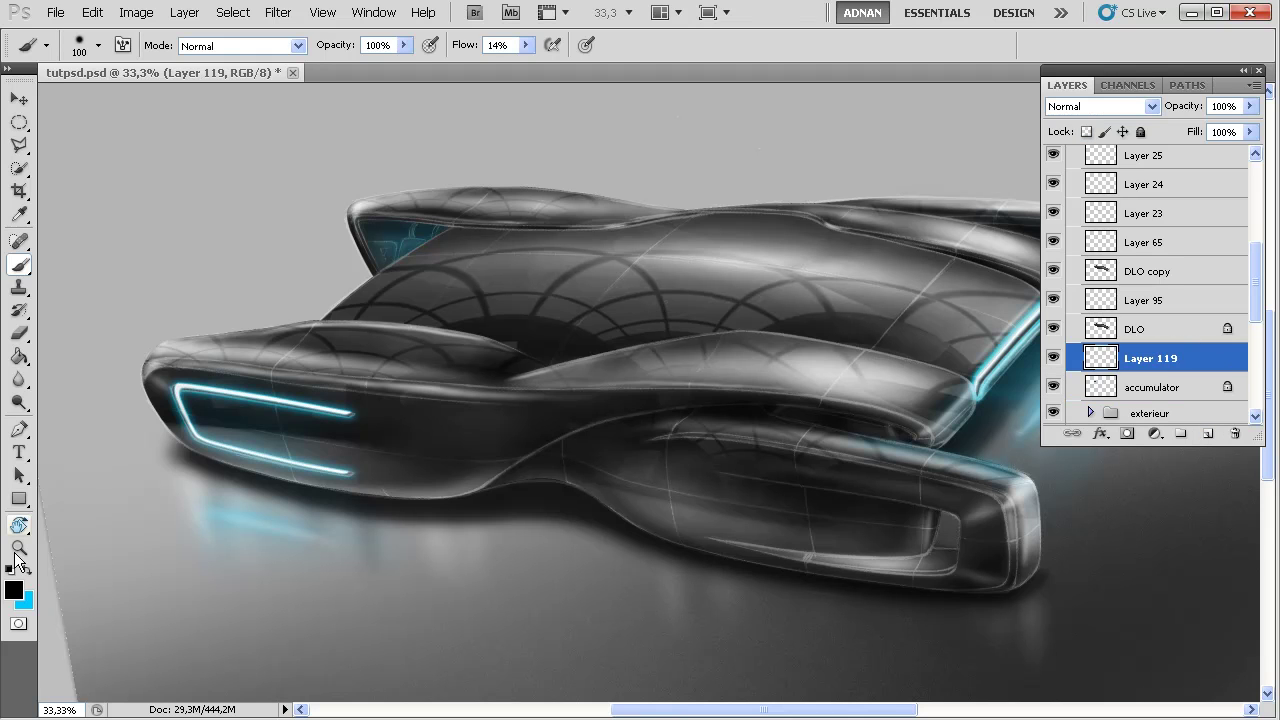
pyautogui.click(28, 569)
pyautogui.rightClick(462, 262)
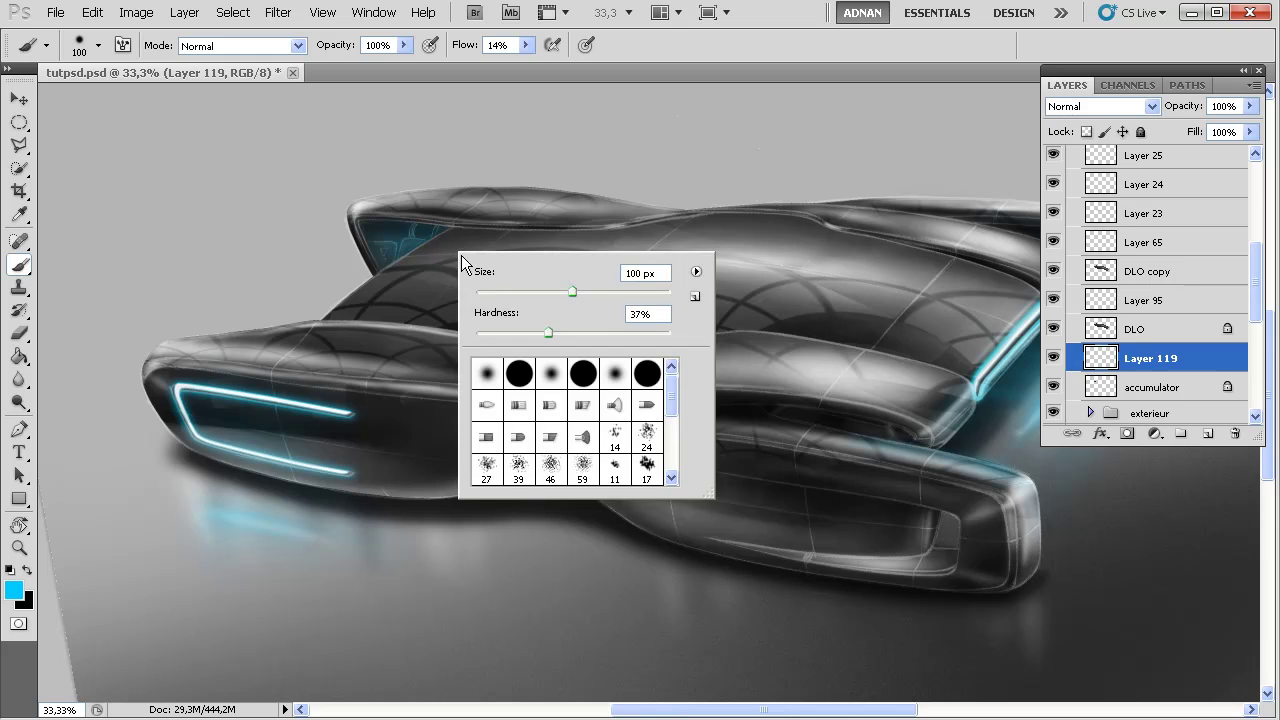
pyautogui.doubleClick(615, 378)
pyautogui.rightClick(414, 260)
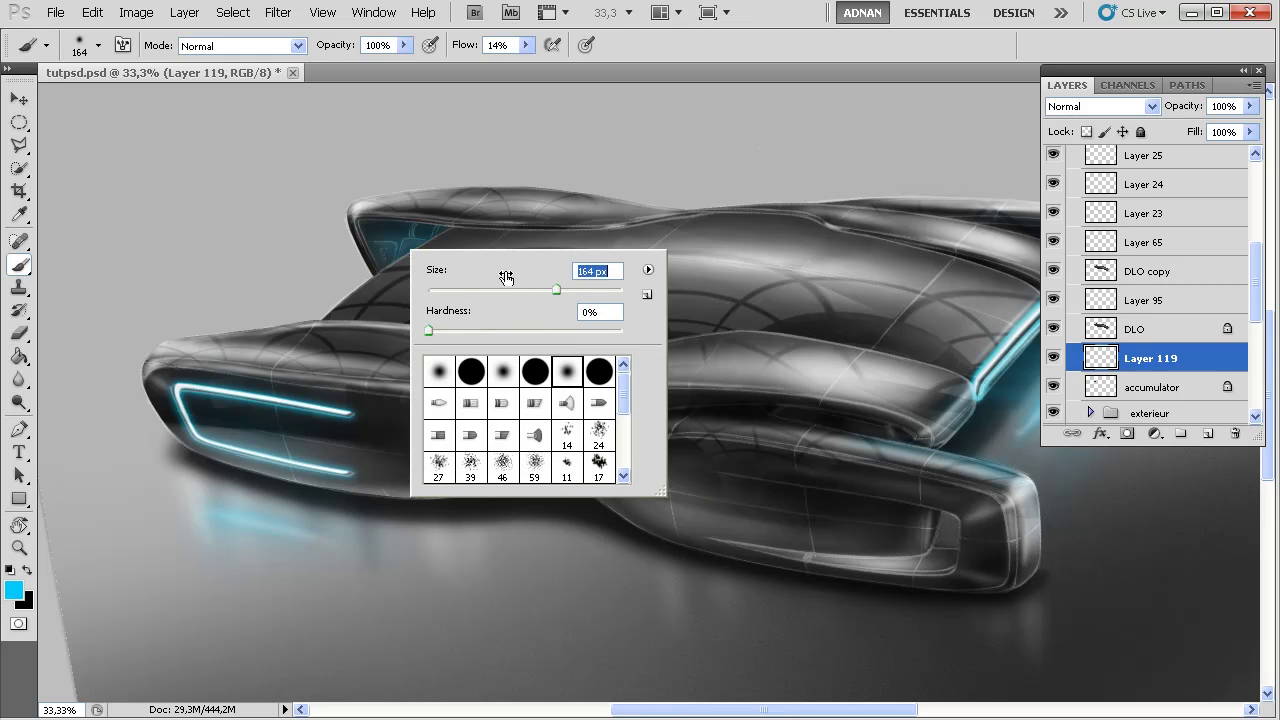
pyautogui.click(354, 233)
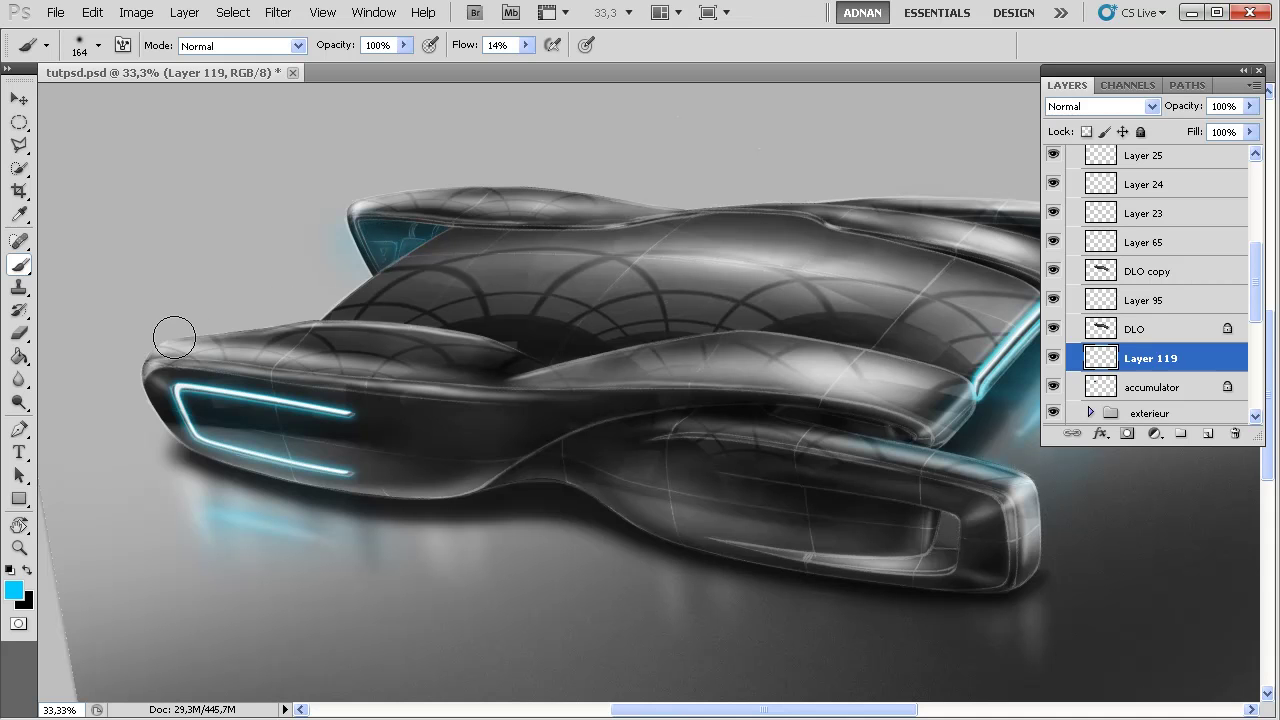
# Paint cyan glow at the cockpit's upper-left corner with 116 then 74 px brushes, undoing the last stroke
pyautogui.rightClick(387, 232)
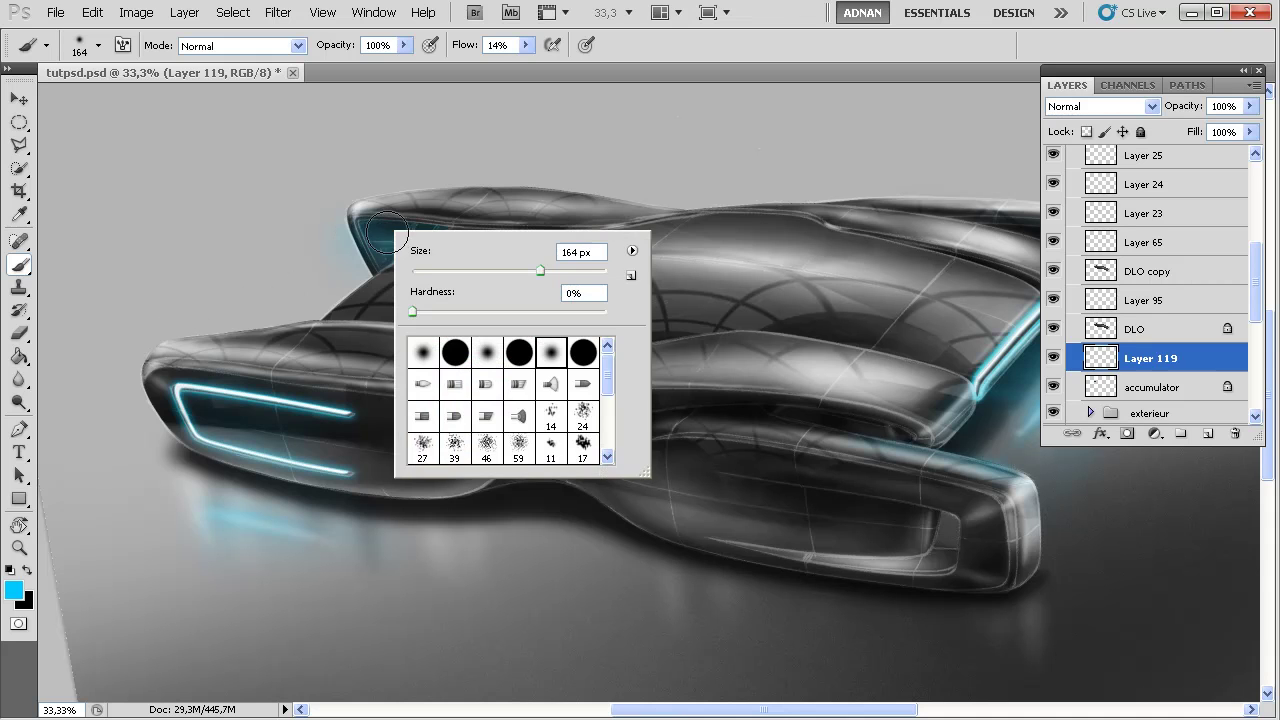
pyautogui.moveTo(540, 271); pyautogui.dragTo(534, 271)
pyautogui.click(364, 236)
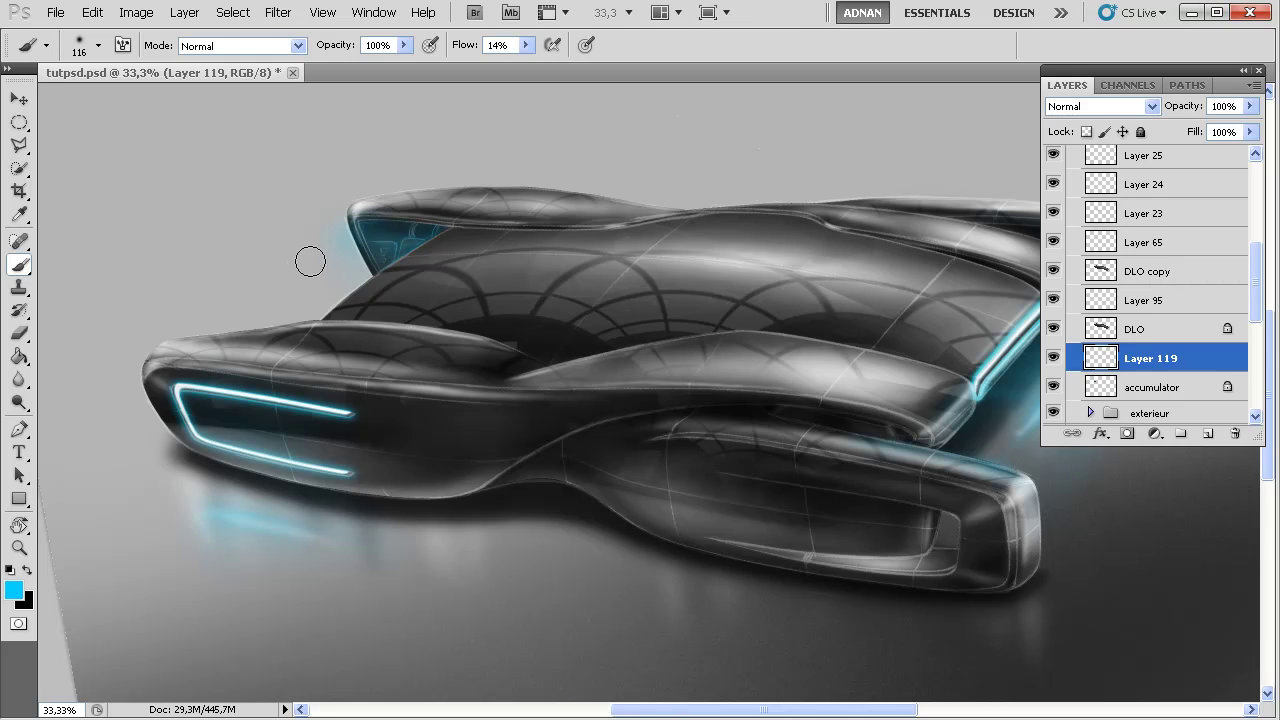
pyautogui.rightClick(393, 211)
pyautogui.moveTo(412, 224)
pyautogui.mouseDown()
pyautogui.moveTo(367, 212)
pyautogui.moveTo(637, 220)
pyautogui.moveTo(748, 264)
pyautogui.mouseUp()
pyautogui.press('Return')
pyautogui.hotkey('ctrl', 'z')
# Add a layer above DLO and paint cyan glow on the left pod with a 53–80 px soft brush
pyautogui.click(1154, 333)
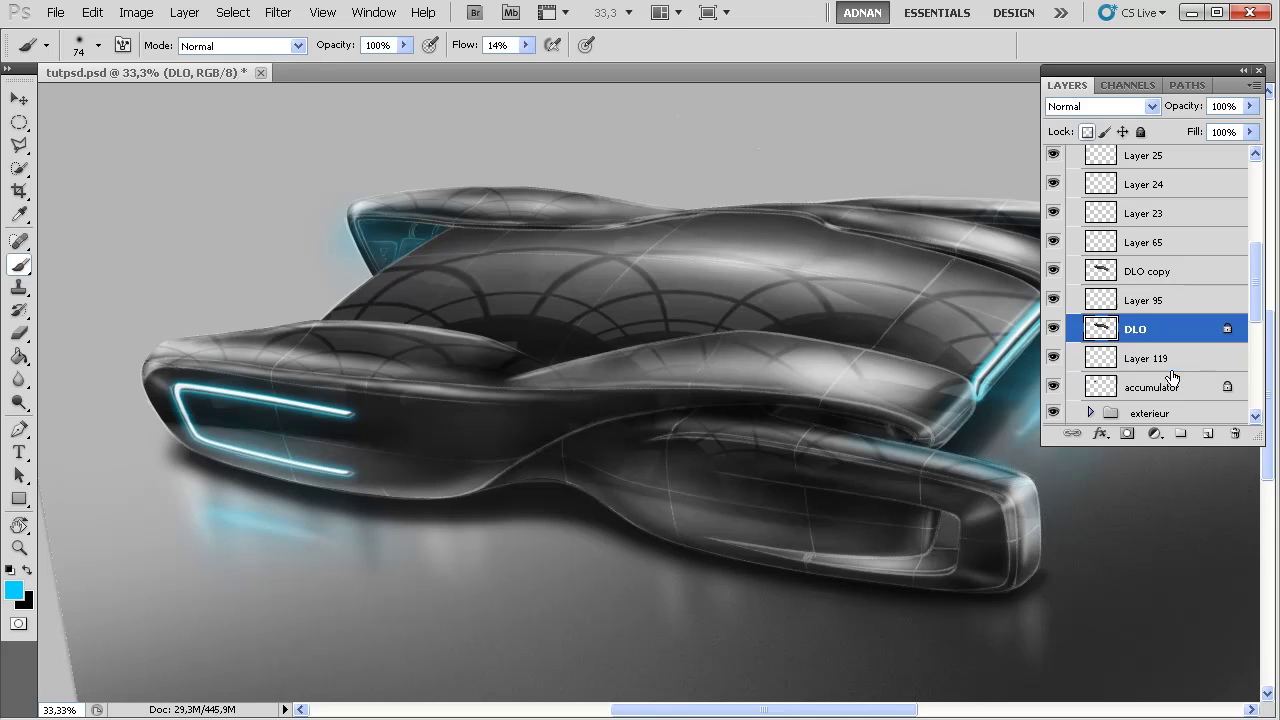
pyautogui.click(1208, 434)
pyautogui.rightClick(443, 249)
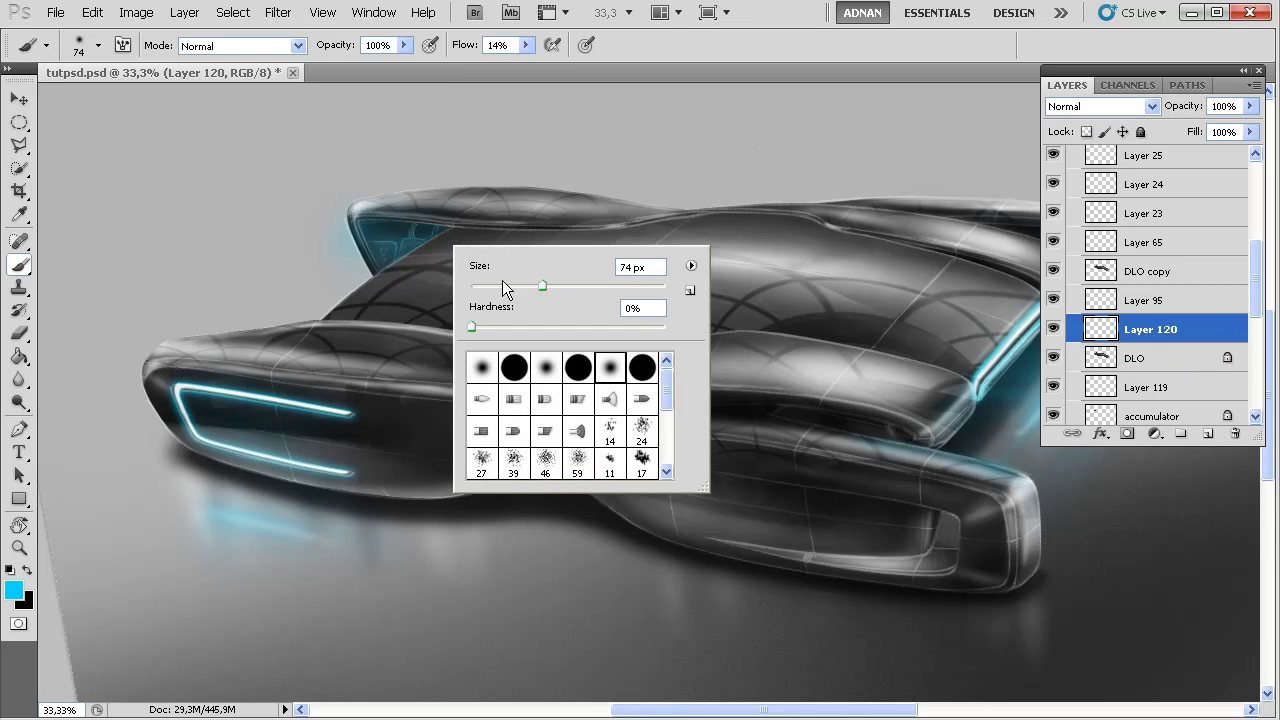
pyautogui.moveTo(542, 286); pyautogui.dragTo(525, 286)
pyautogui.click(398, 272)
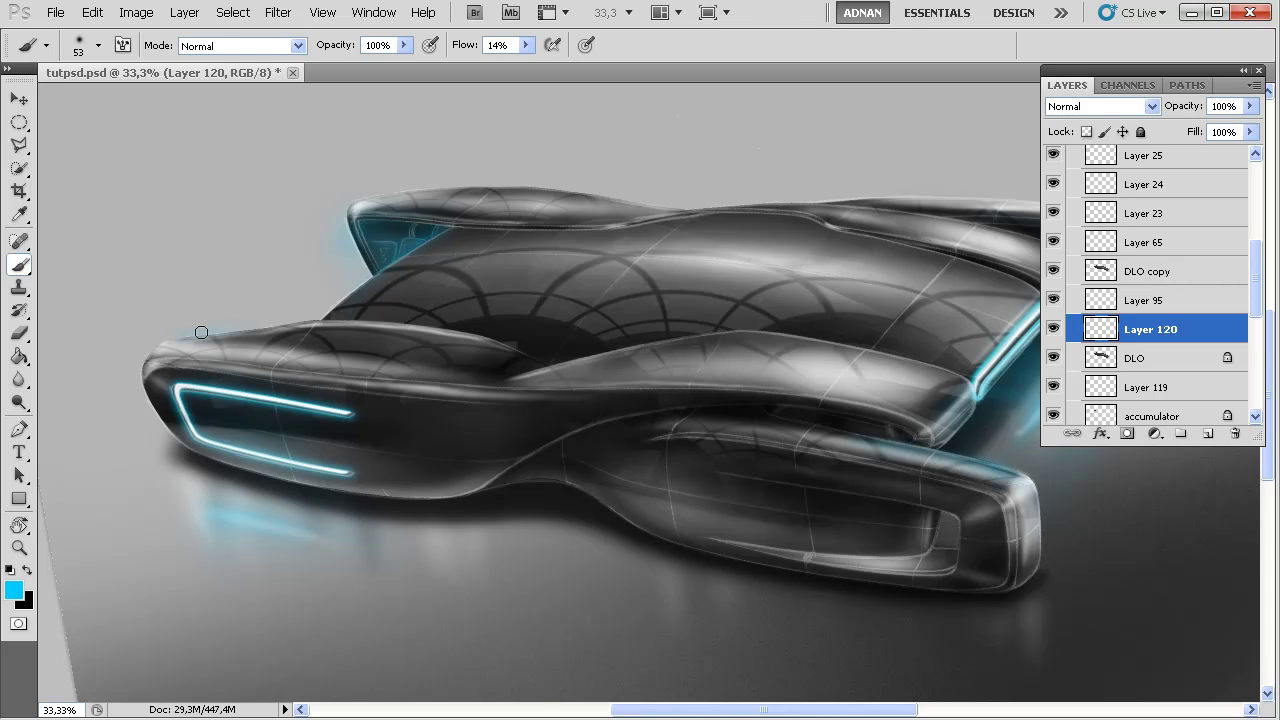
pyautogui.rightClick(328, 314)
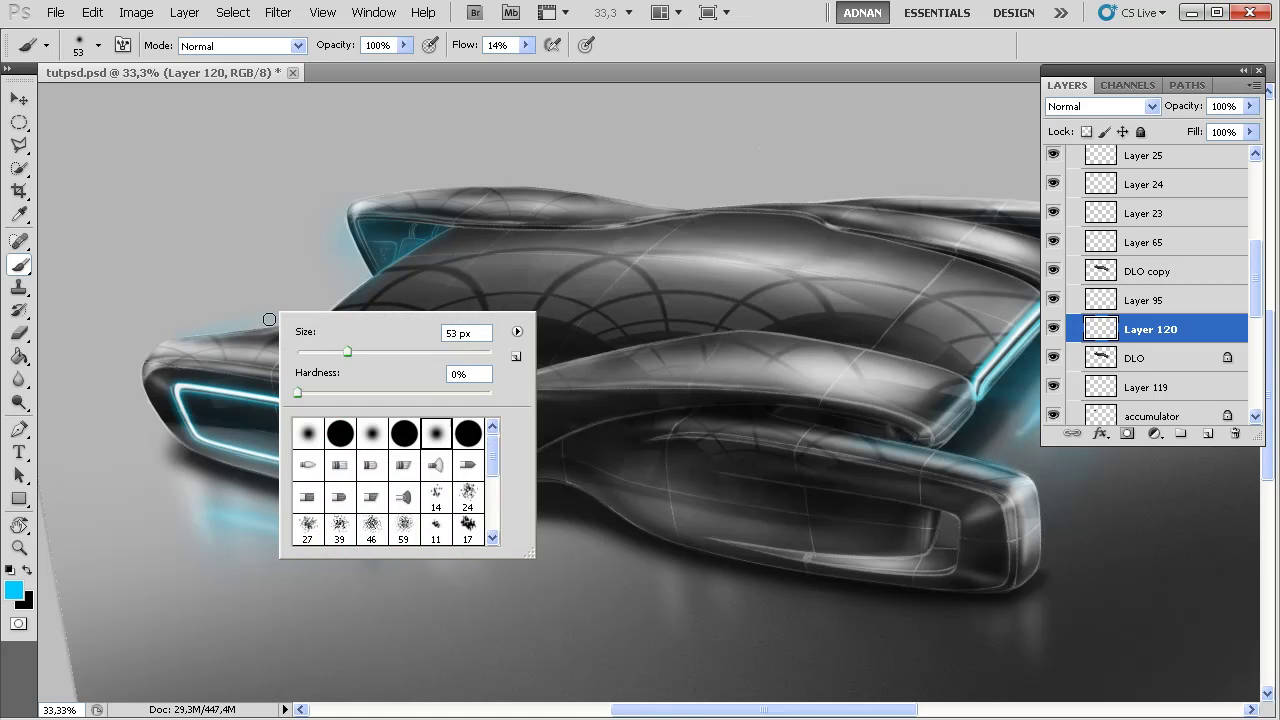
pyautogui.moveTo(360, 347); pyautogui.dragTo(369, 350)
pyautogui.press('Return')
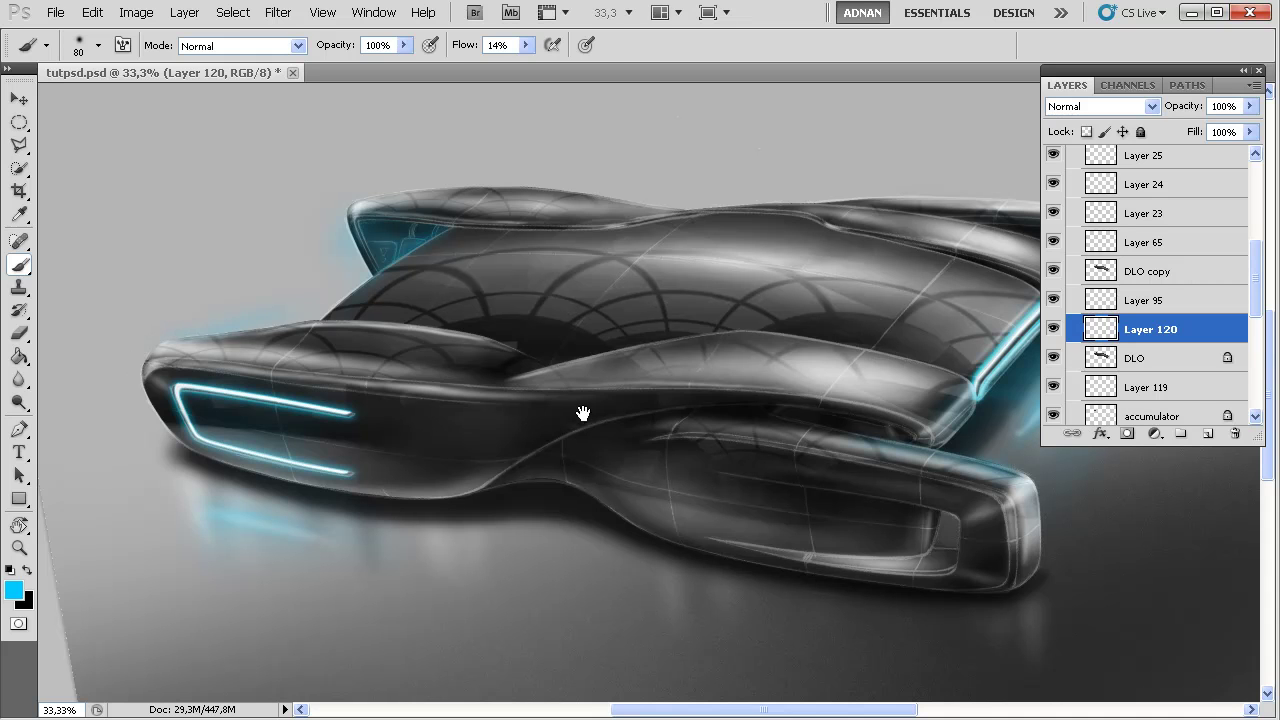
pyautogui.moveTo(583, 414); pyautogui.dragTo(543, 406)
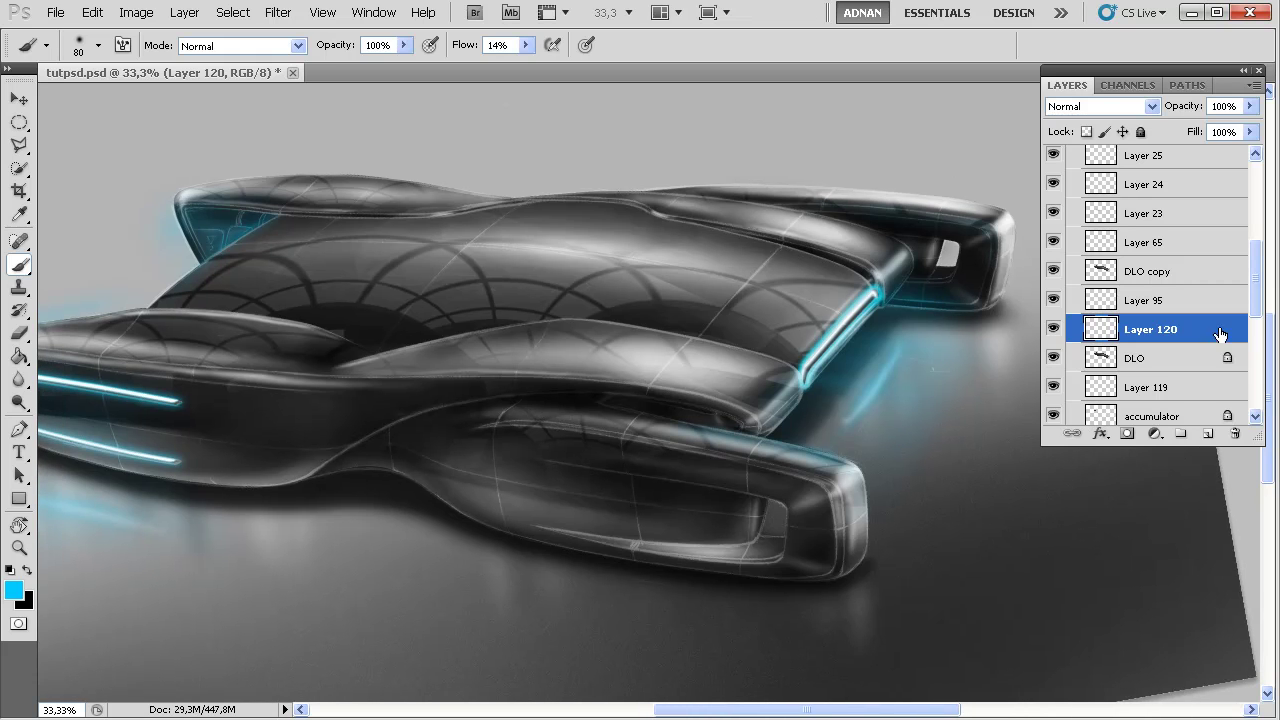
# Move DLO copy just above DLO and set its opacity to 75%
pyautogui.click(1156, 360)
pyautogui.click(1149, 274)
pyautogui.click(1249, 106)
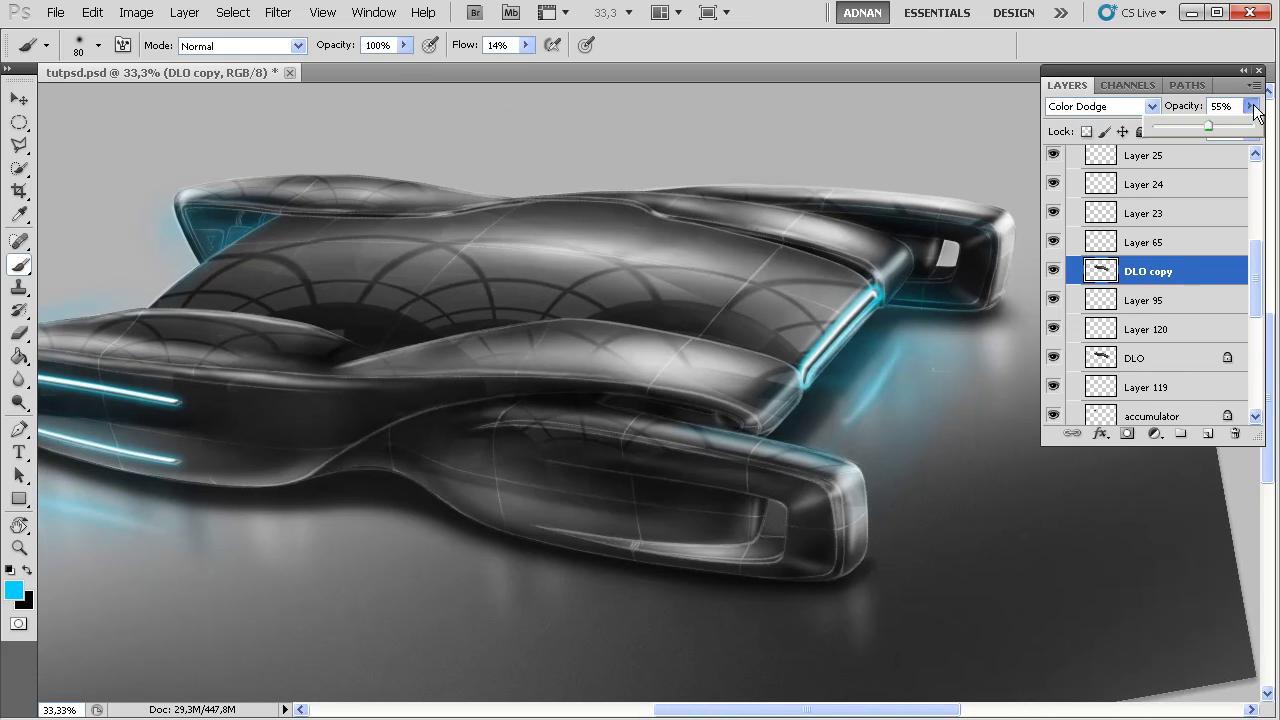
pyautogui.moveTo(1102, 270); pyautogui.dragTo(1127, 330)
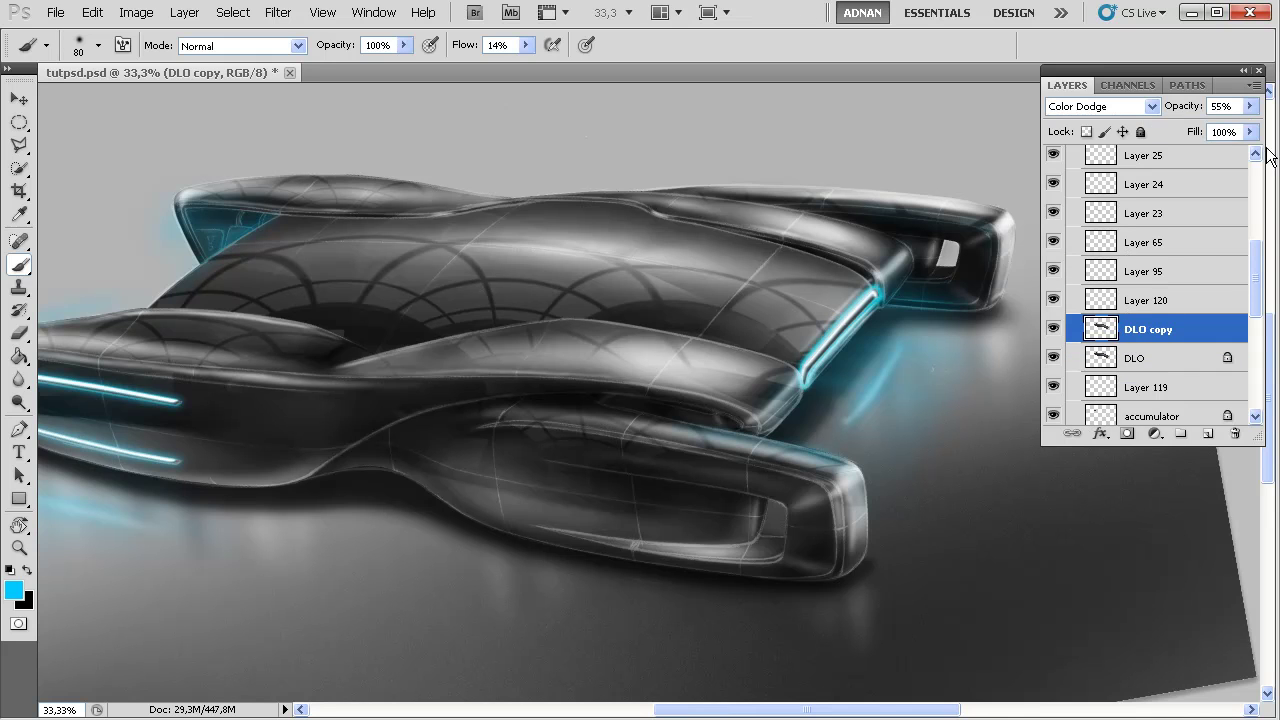
pyautogui.click(1249, 106)
pyautogui.moveTo(1227, 125); pyautogui.dragTo(1227, 127)
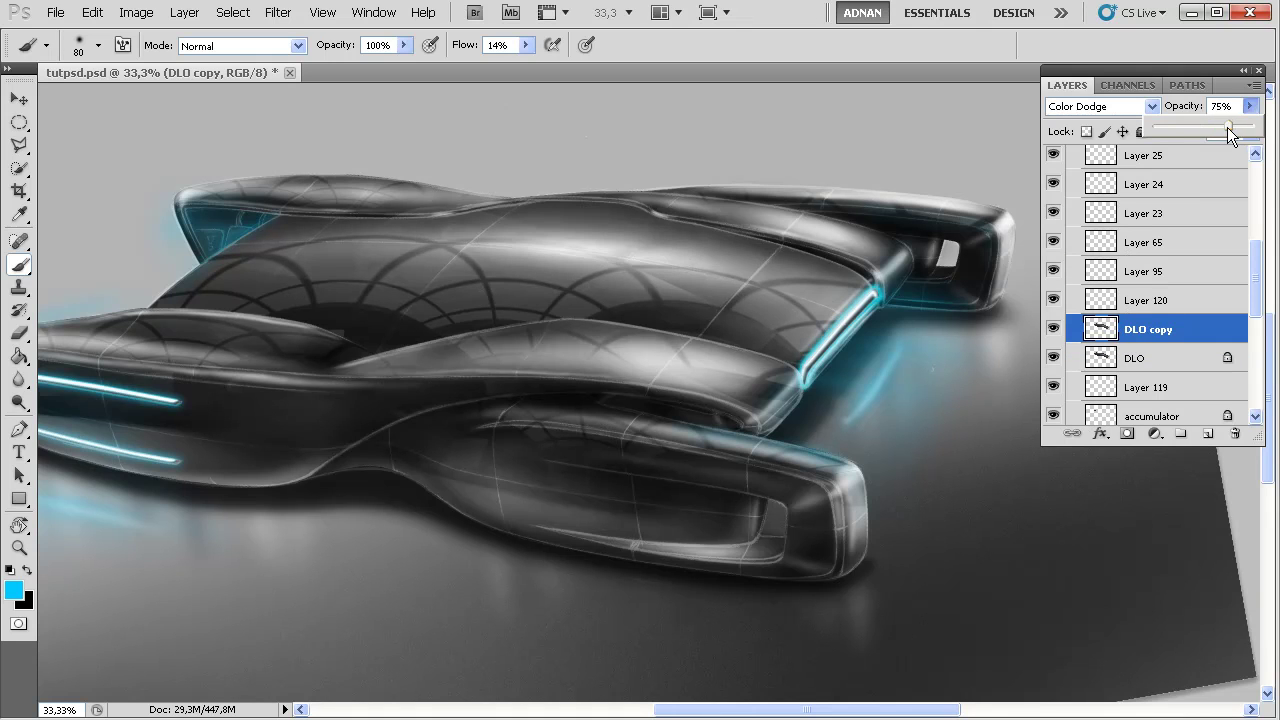
pyautogui.click(1128, 105)
# Open Levels on DLO and drag the midtone slider to 0.75
pyautogui.click(1122, 355)
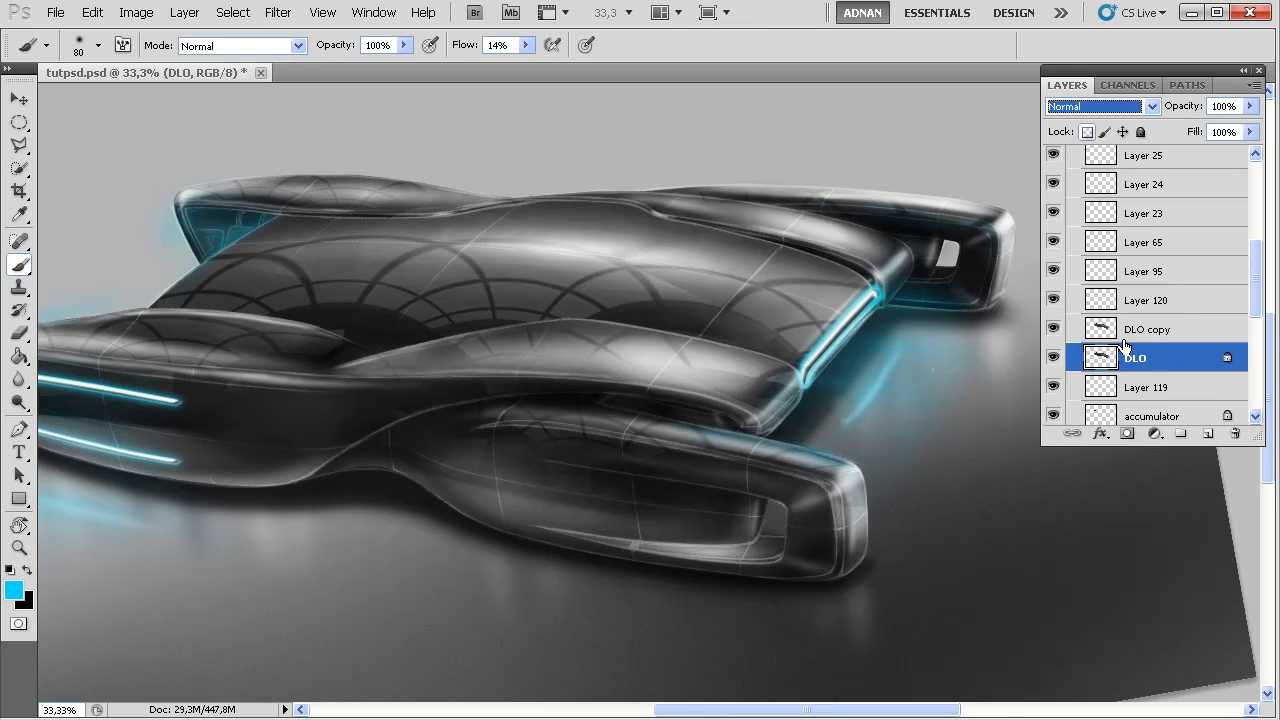
pyautogui.hotkey('ctrl', 'l')
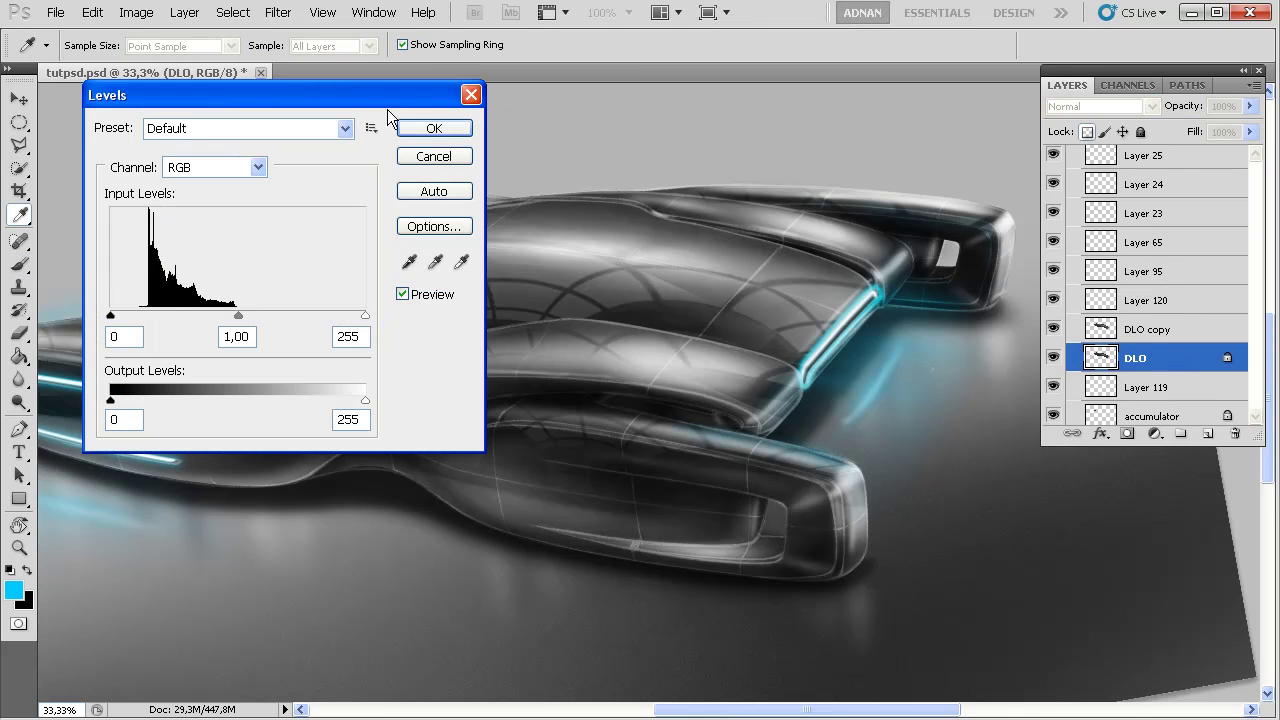
pyautogui.moveTo(387, 100); pyautogui.dragTo(1091, 2)
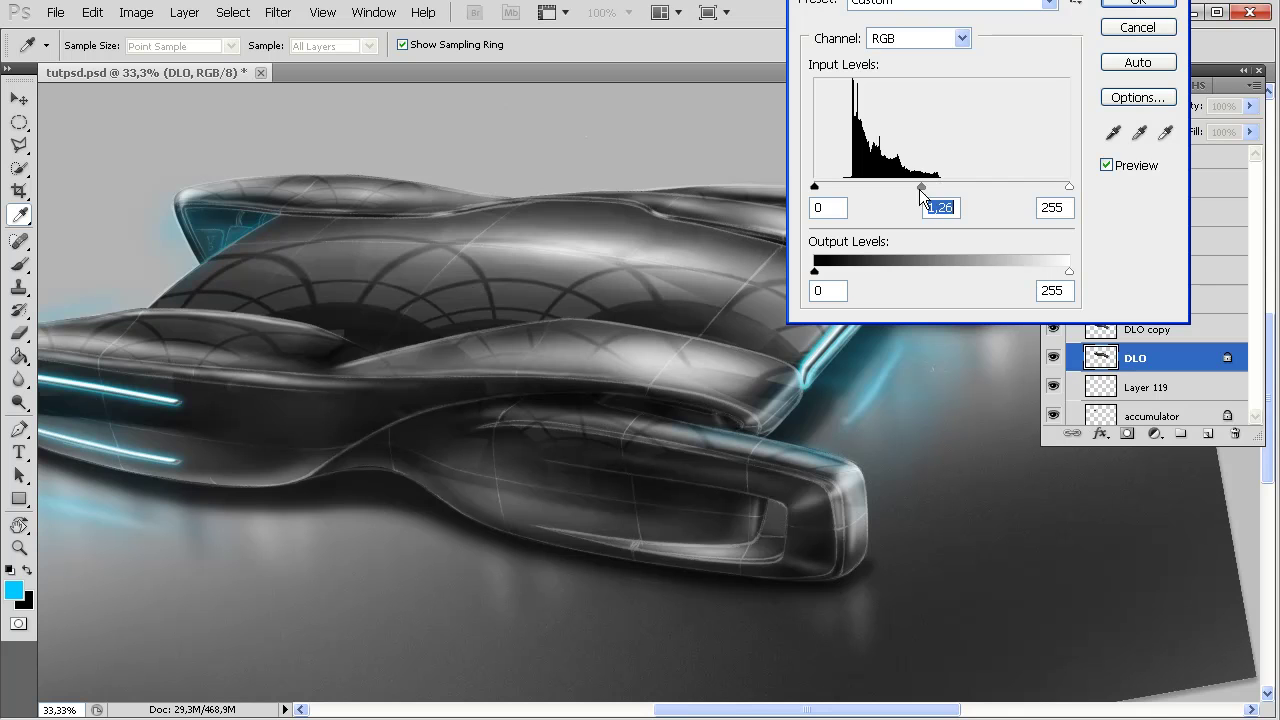
pyautogui.moveTo(923, 186); pyautogui.dragTo(966, 186)
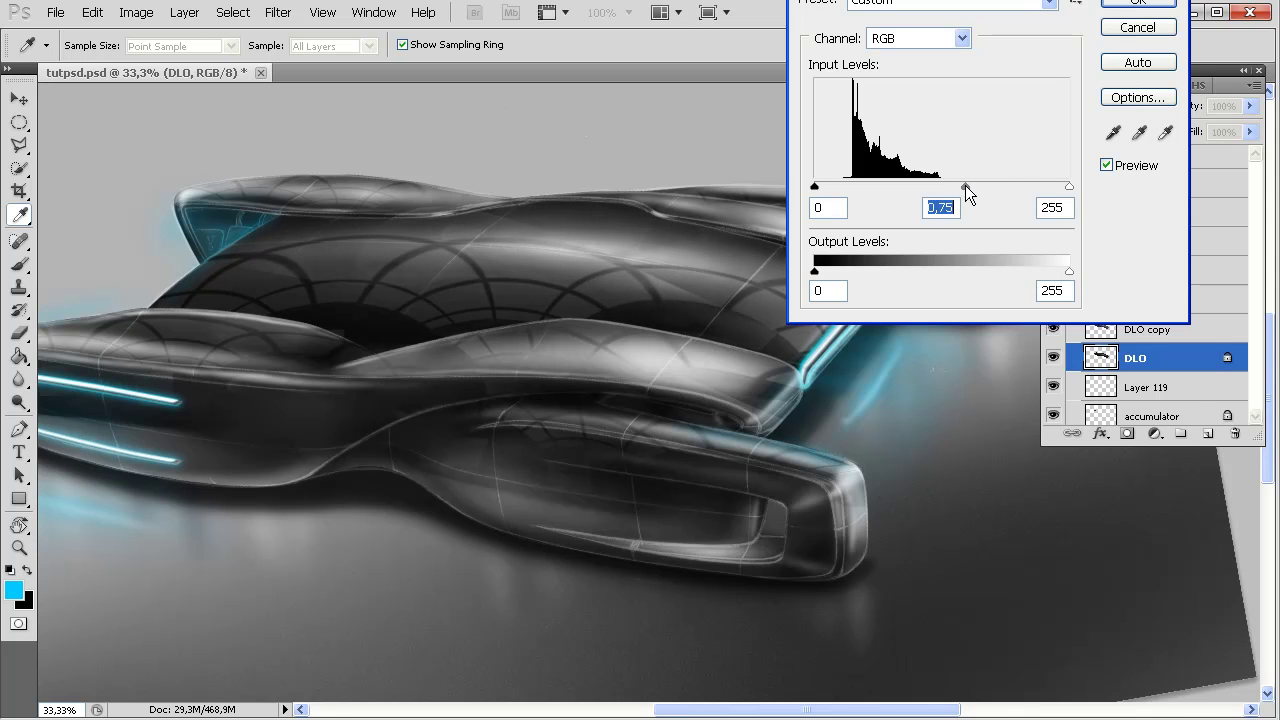
# Apply the DLO Levels change and expand the exterieur group to reach Layer 77 and shape
pyautogui.click(1138, 3)
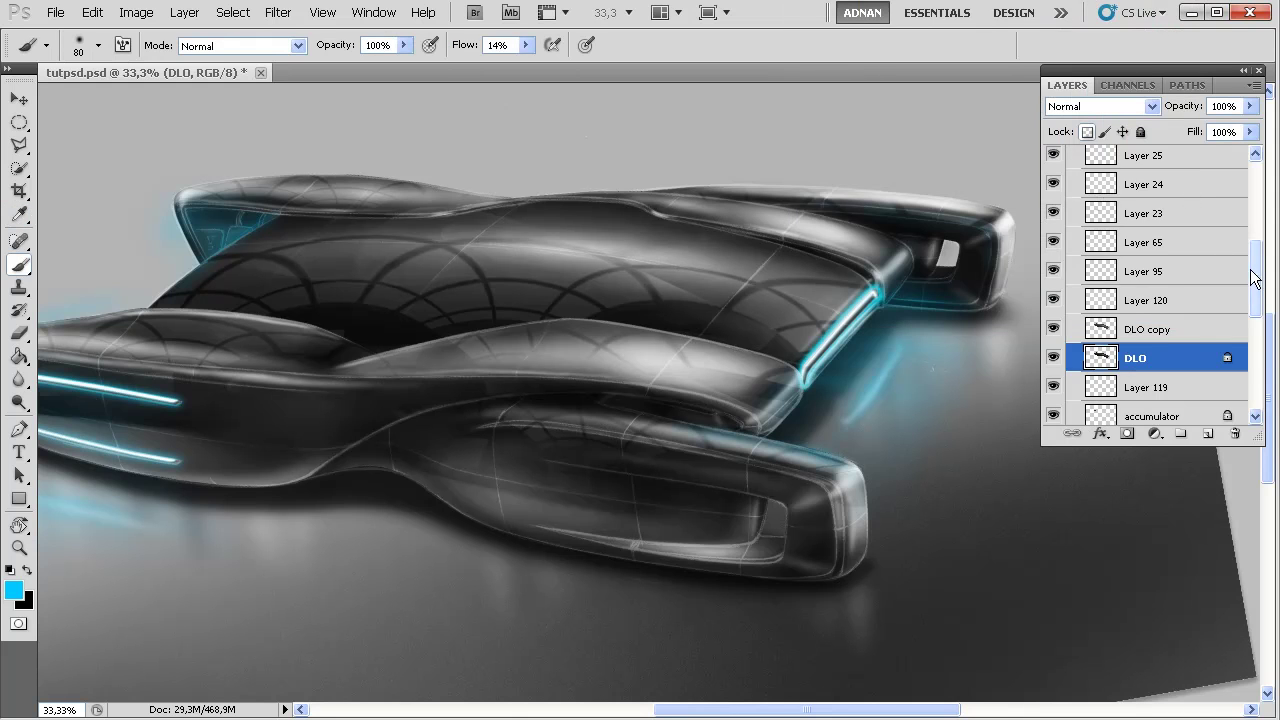
pyautogui.scroll(-6, 1188, 285)
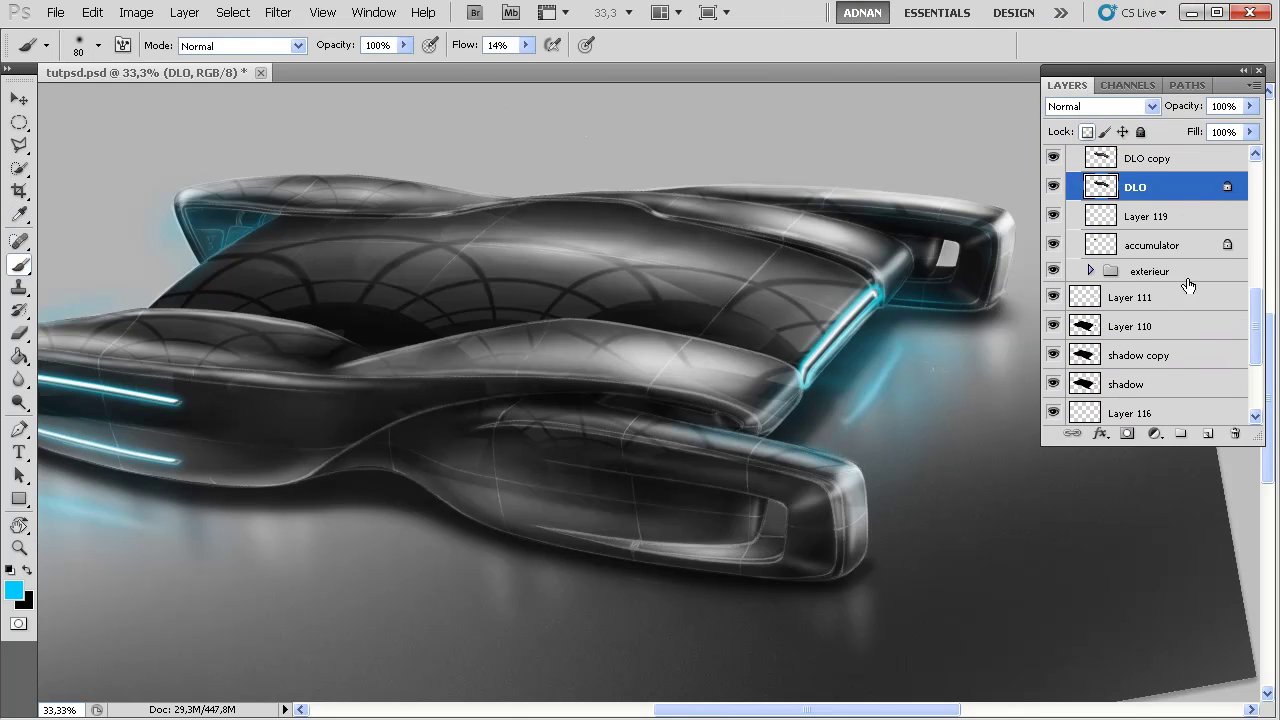
pyautogui.click(1089, 270)
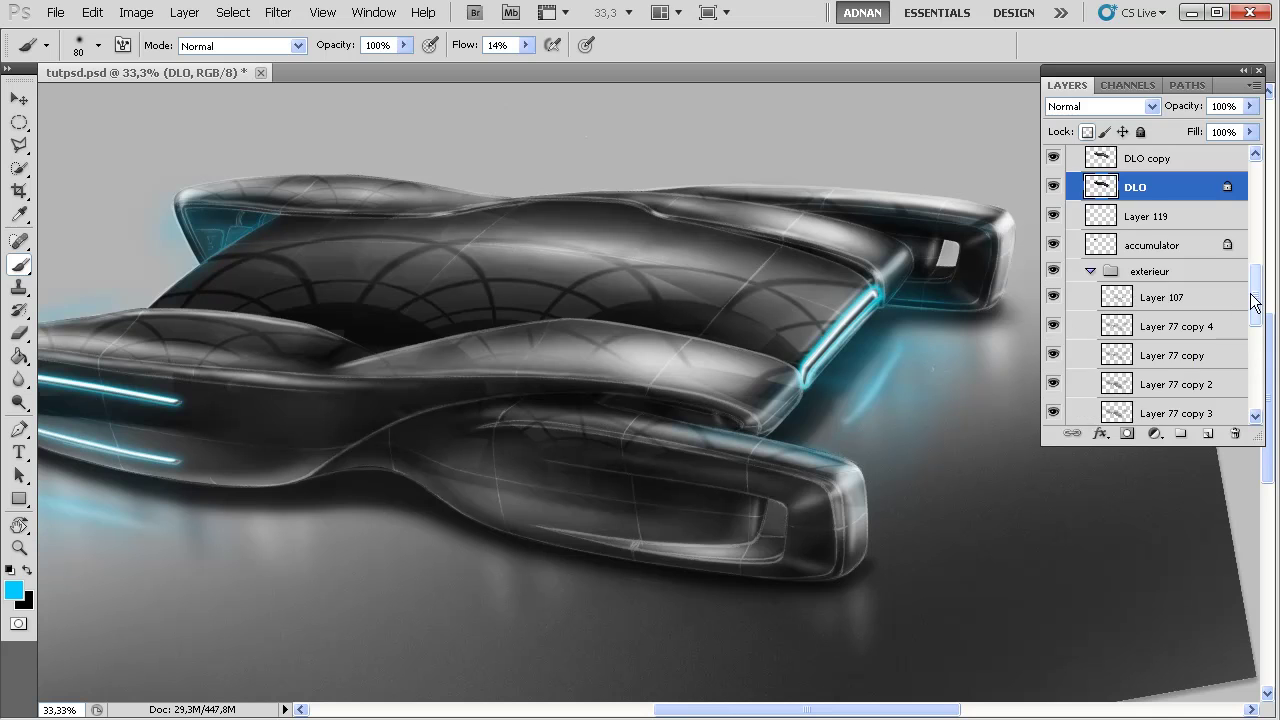
pyautogui.scroll(-5, 1245, 353)
pyautogui.scroll(2, 1240, 358)
pyautogui.scroll(-3, 1240, 358)
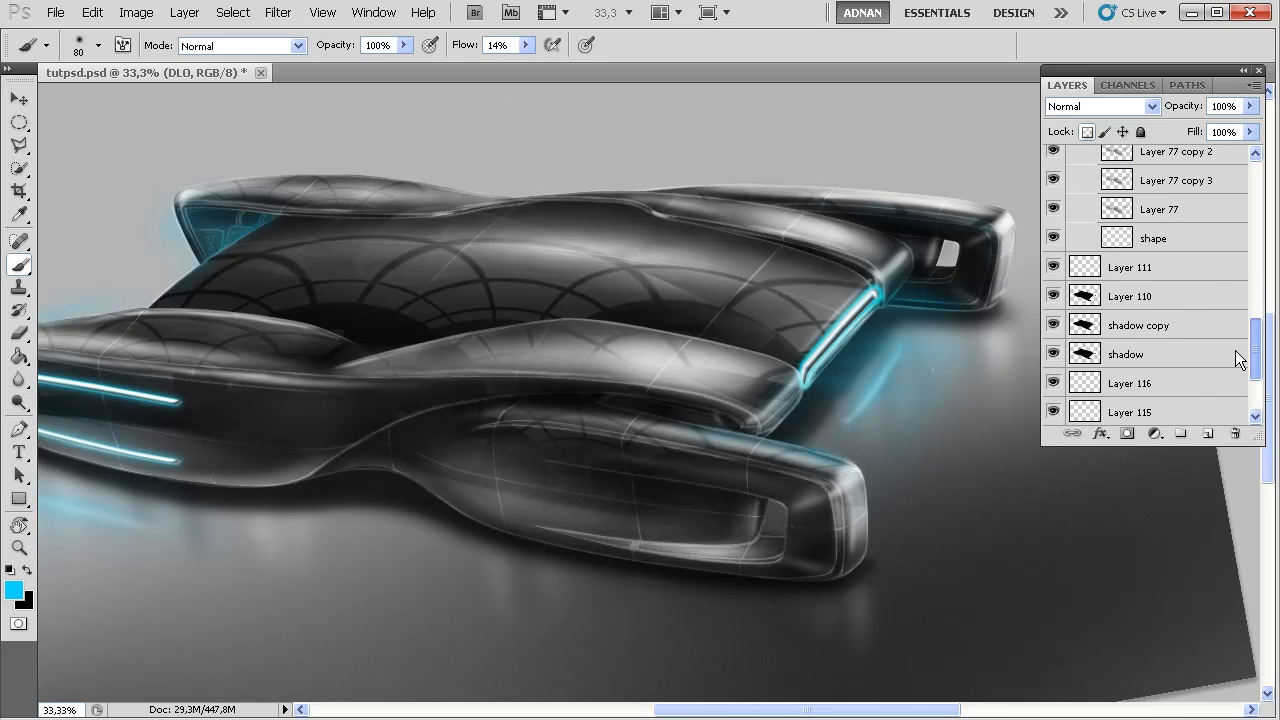
pyautogui.scroll(-1, 1234, 352)
pyautogui.scroll(3, 1234, 352)
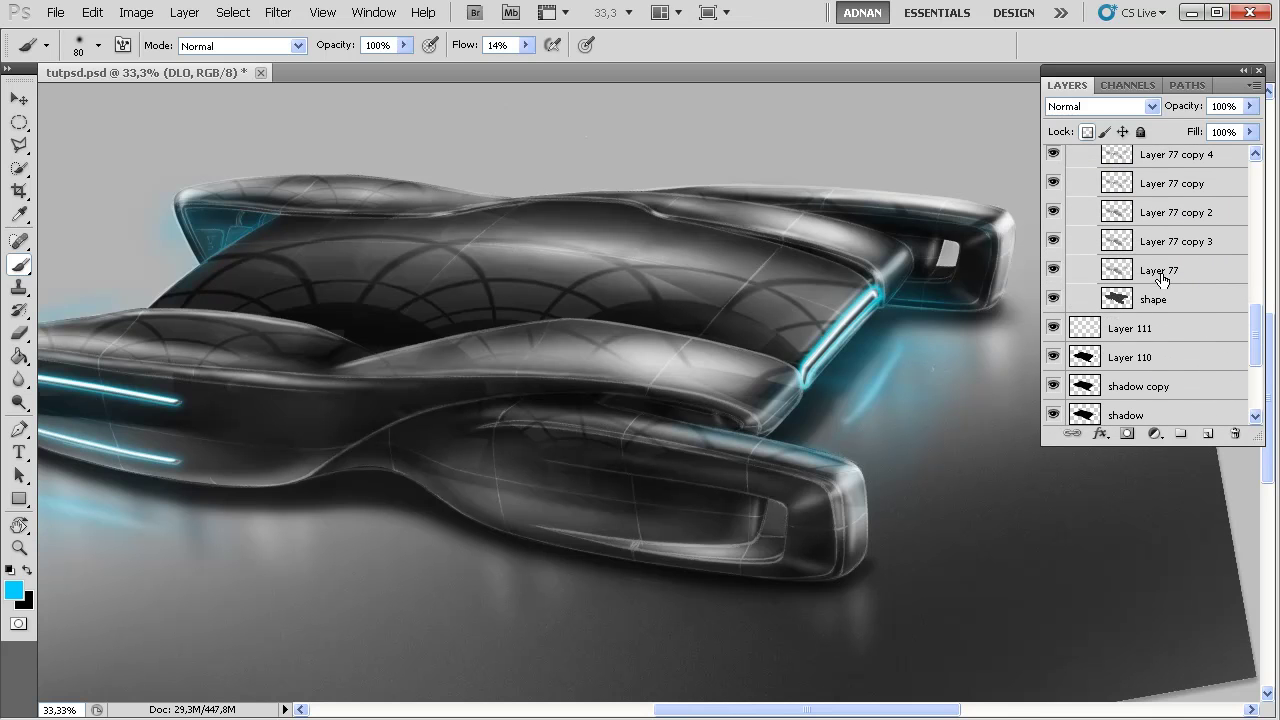
pyautogui.moveTo(1158, 278); pyautogui.dragTo(1147, 302)
pyautogui.click(1147, 302)
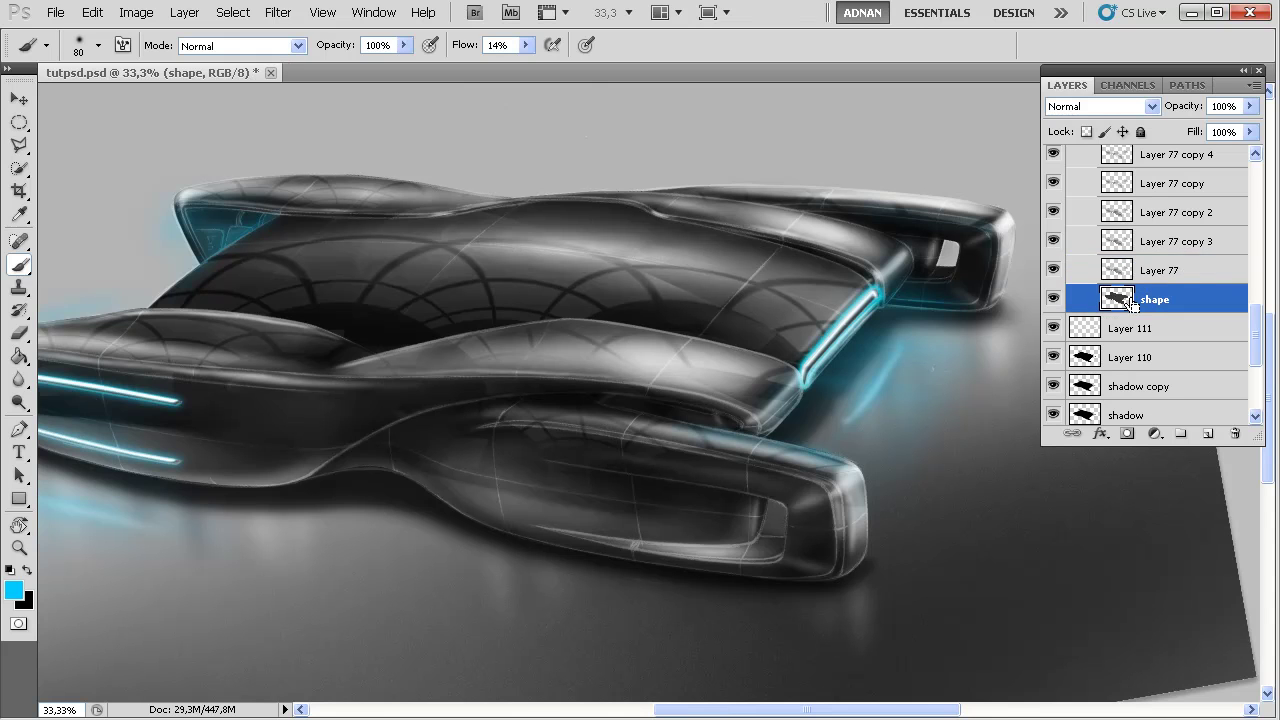
# Darken Layer 77's midtones with Levels, keeping the white point at 255
pyautogui.click(1168, 277)
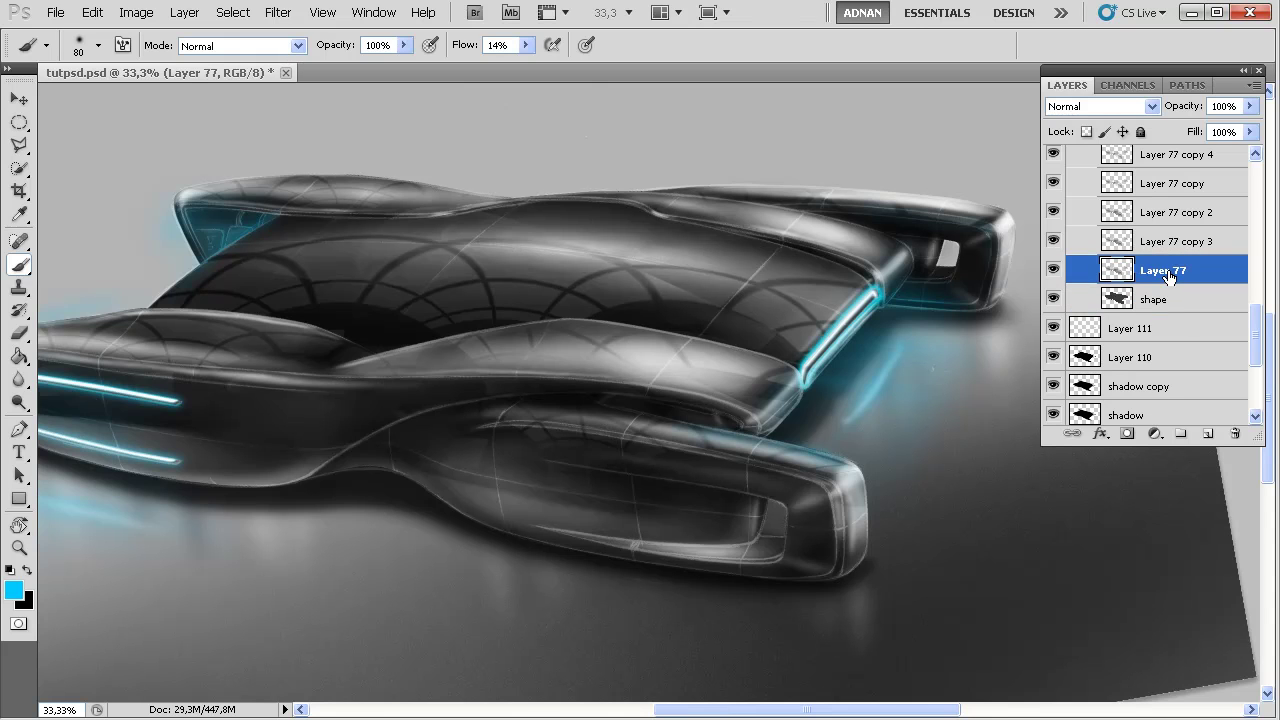
pyautogui.hotkey('ctrl', 'l')
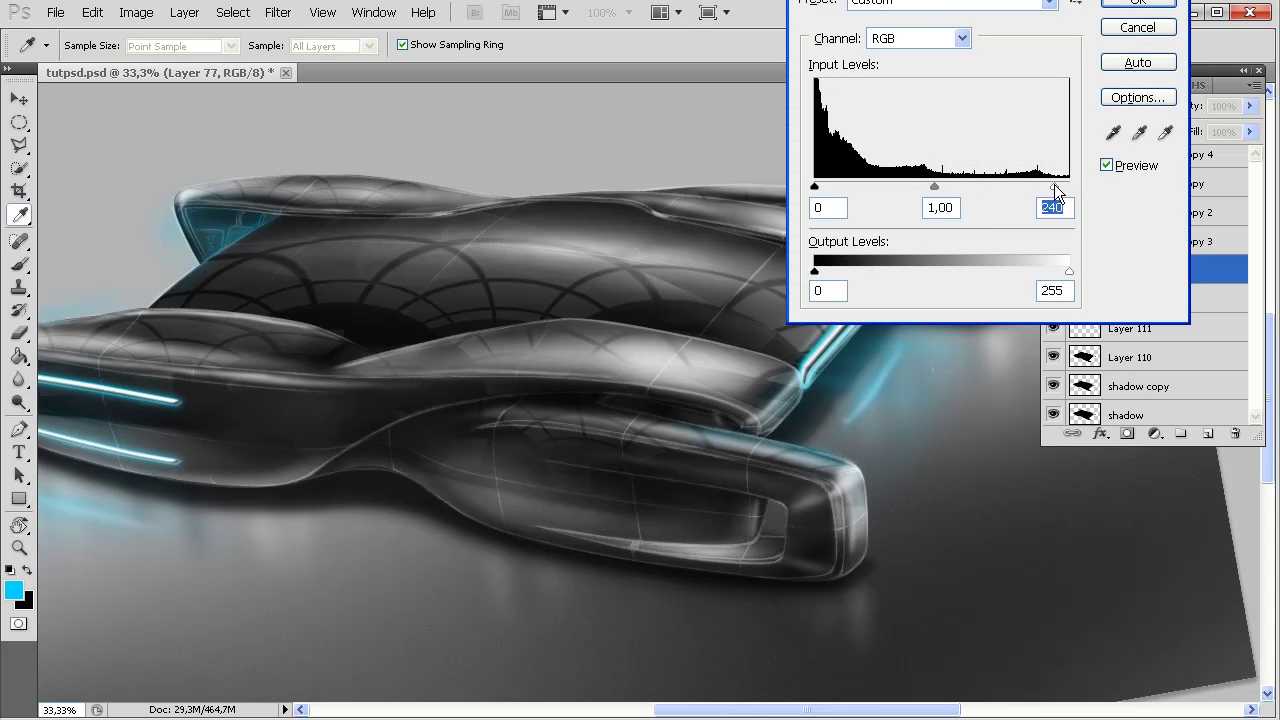
pyautogui.moveTo(1054, 184); pyautogui.dragTo(1045, 184)
pyautogui.moveTo(930, 186); pyautogui.dragTo(953, 187)
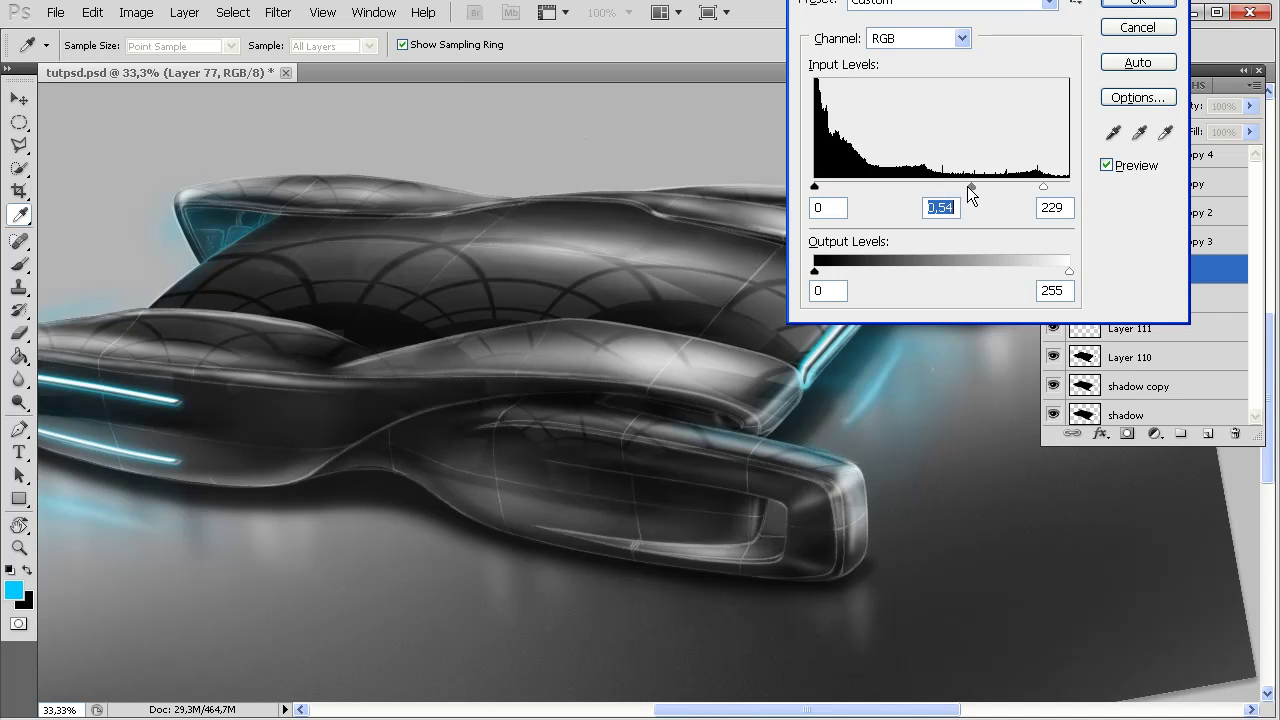
pyautogui.moveTo(1044, 186); pyautogui.dragTo(1082, 187)
pyautogui.click(1130, 4)
# Lower the shape layer's Hue/Saturation Lightness to -16
pyautogui.click(1152, 299)
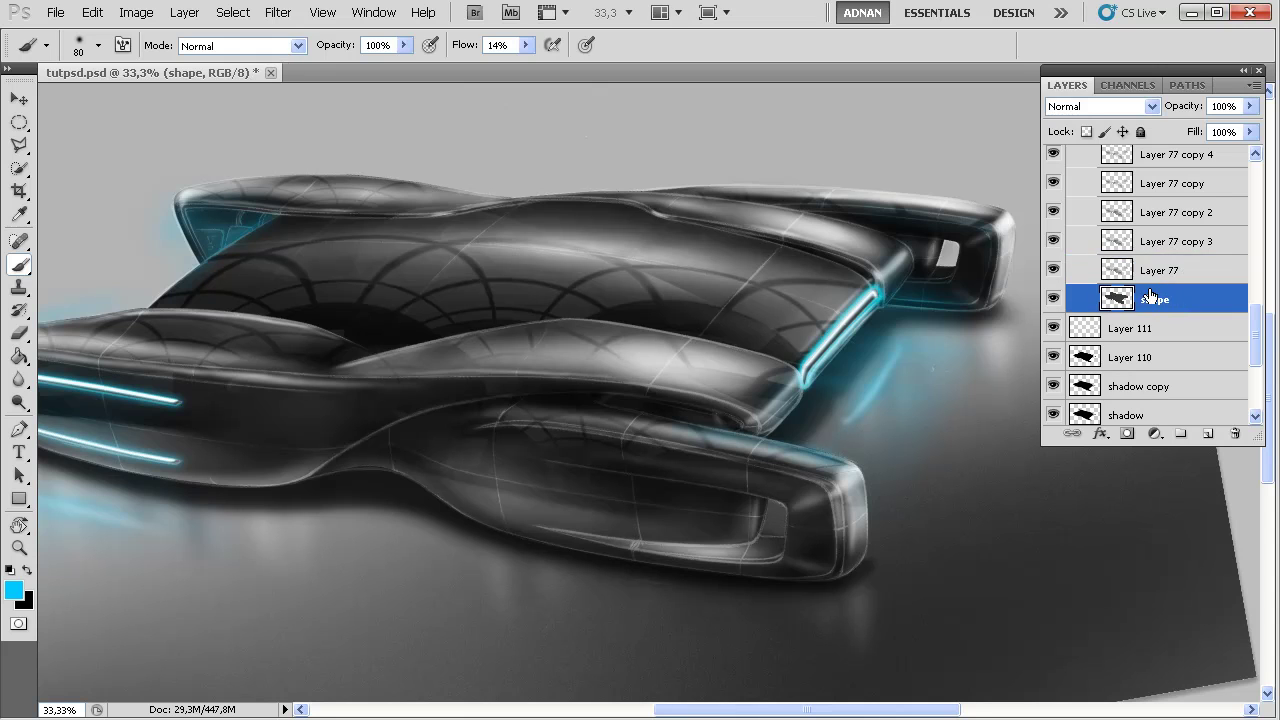
pyautogui.hotkey('ctrl', 'u')
pyautogui.moveTo(979, 311); pyautogui.dragTo(1063, 308)
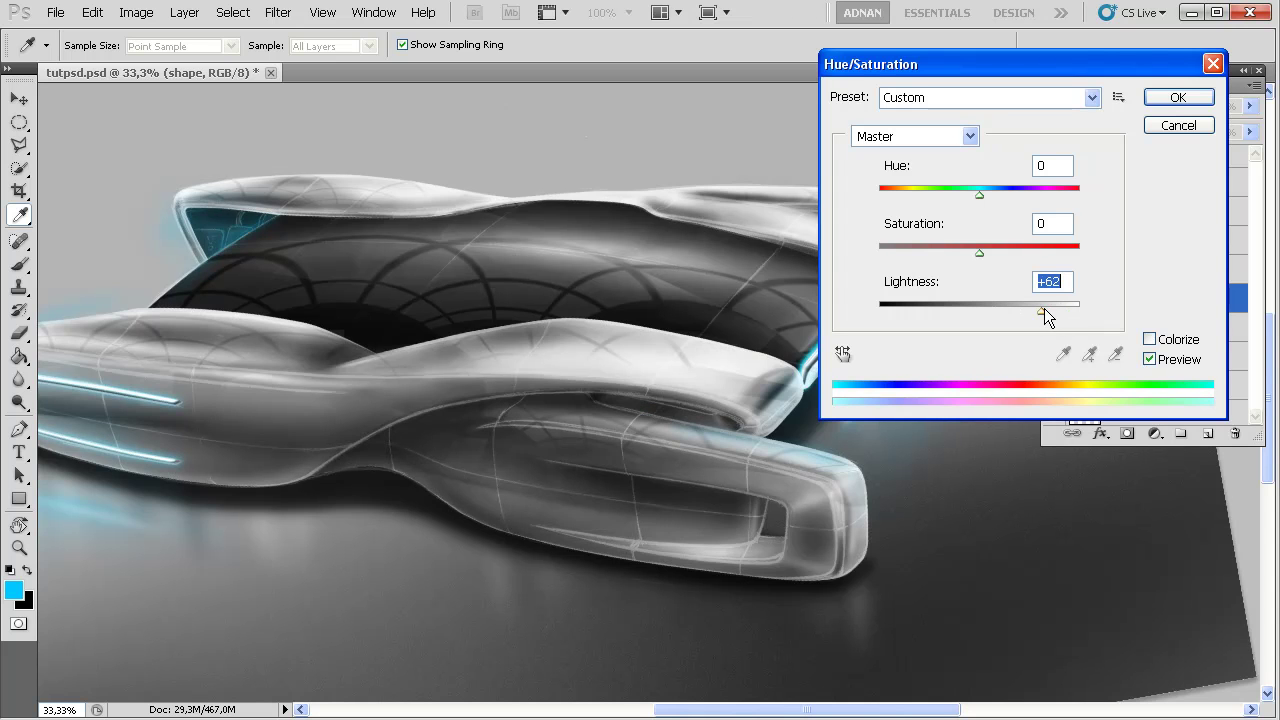
pyautogui.moveTo(1044, 308); pyautogui.dragTo(963, 307)
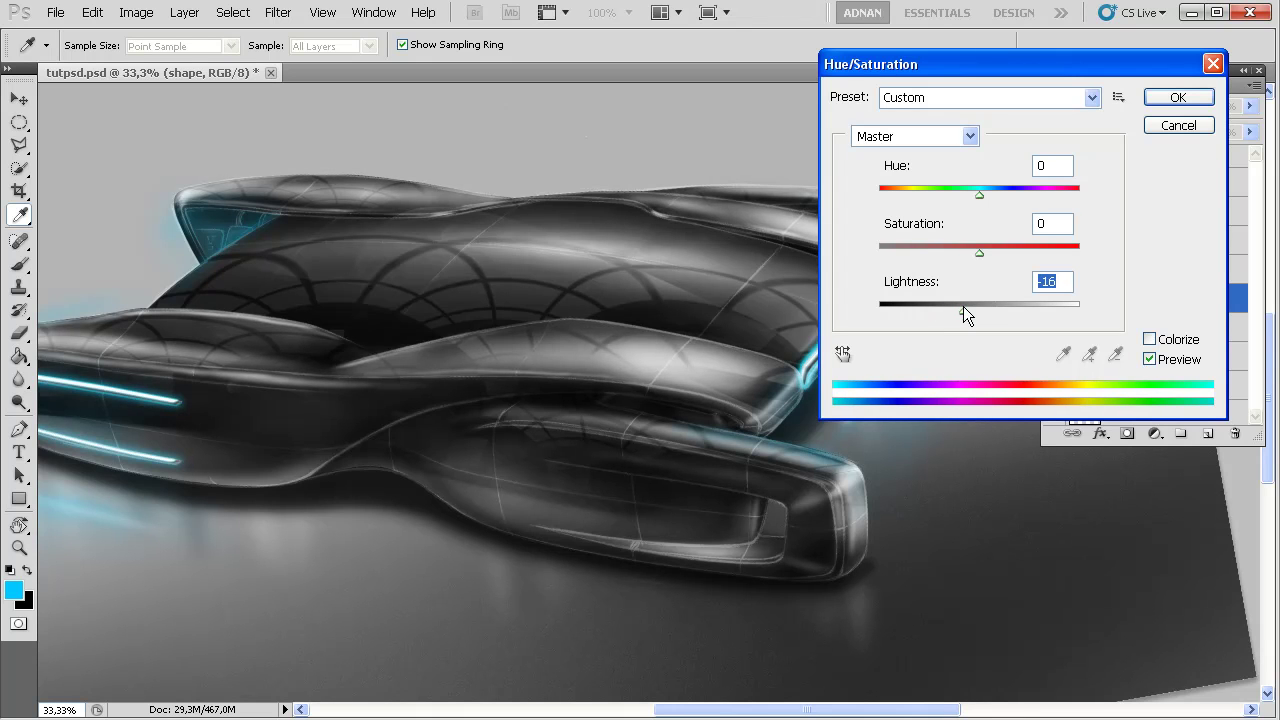
pyautogui.click(1178, 97)
# Confirm the lightness change, bring the vehicle's left end into view and collapse the rendering group
pyautogui.press('b')
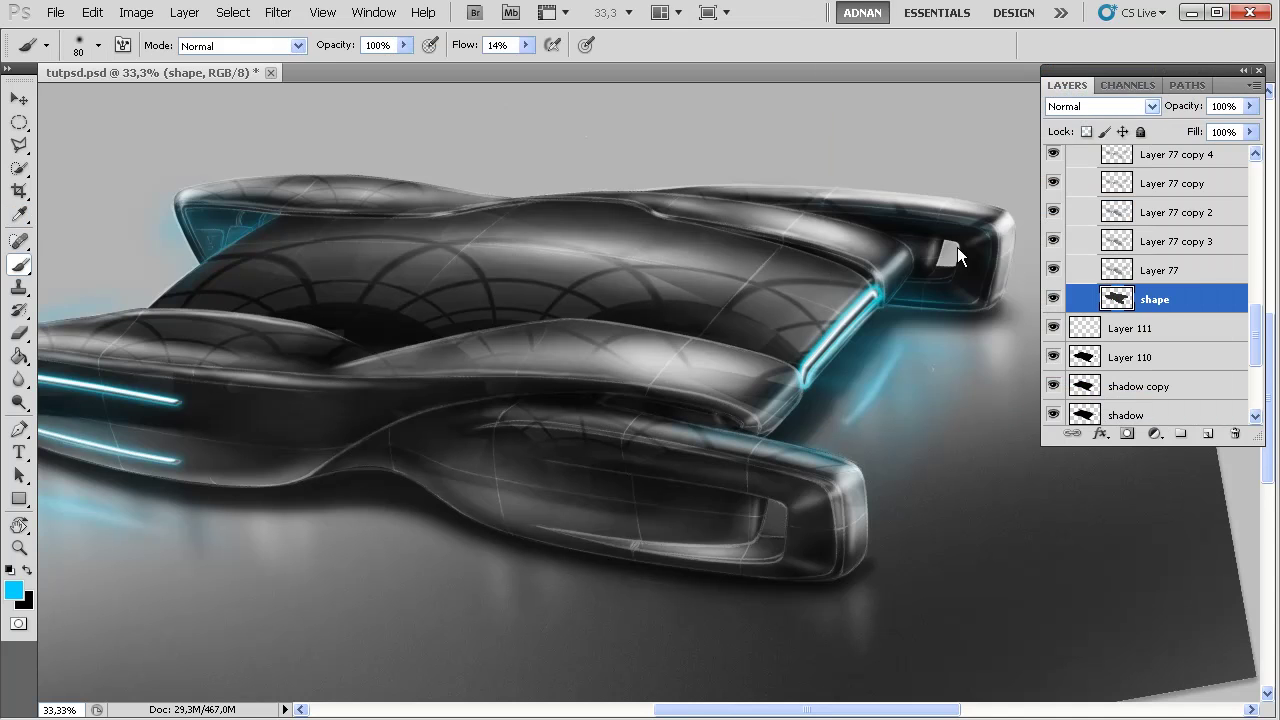
pyautogui.moveTo(908, 349); pyautogui.dragTo(860, 307)
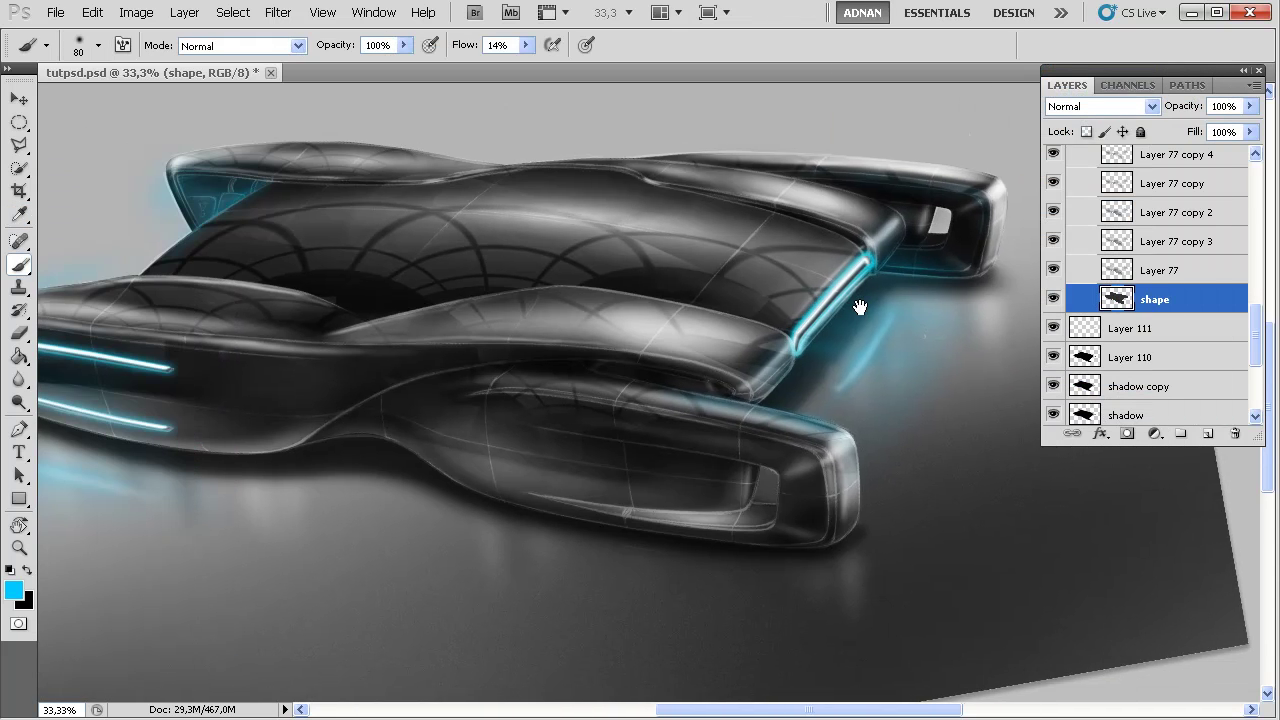
pyautogui.moveTo(753, 379)
pyautogui.mouseDown()
pyautogui.moveTo(915, 322)
pyautogui.moveTo(935, 353)
pyautogui.moveTo(814, 360)
pyautogui.mouseUp()
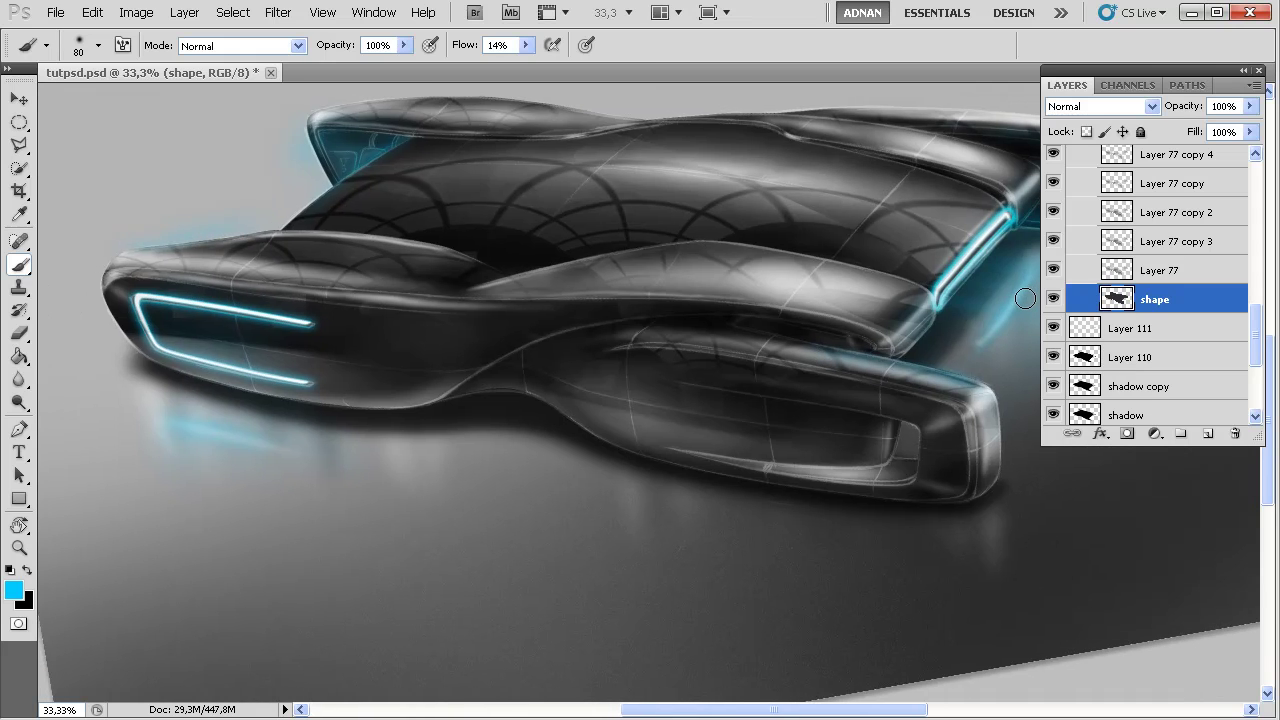
pyautogui.moveTo(1256, 332); pyautogui.dragTo(1274, 230)
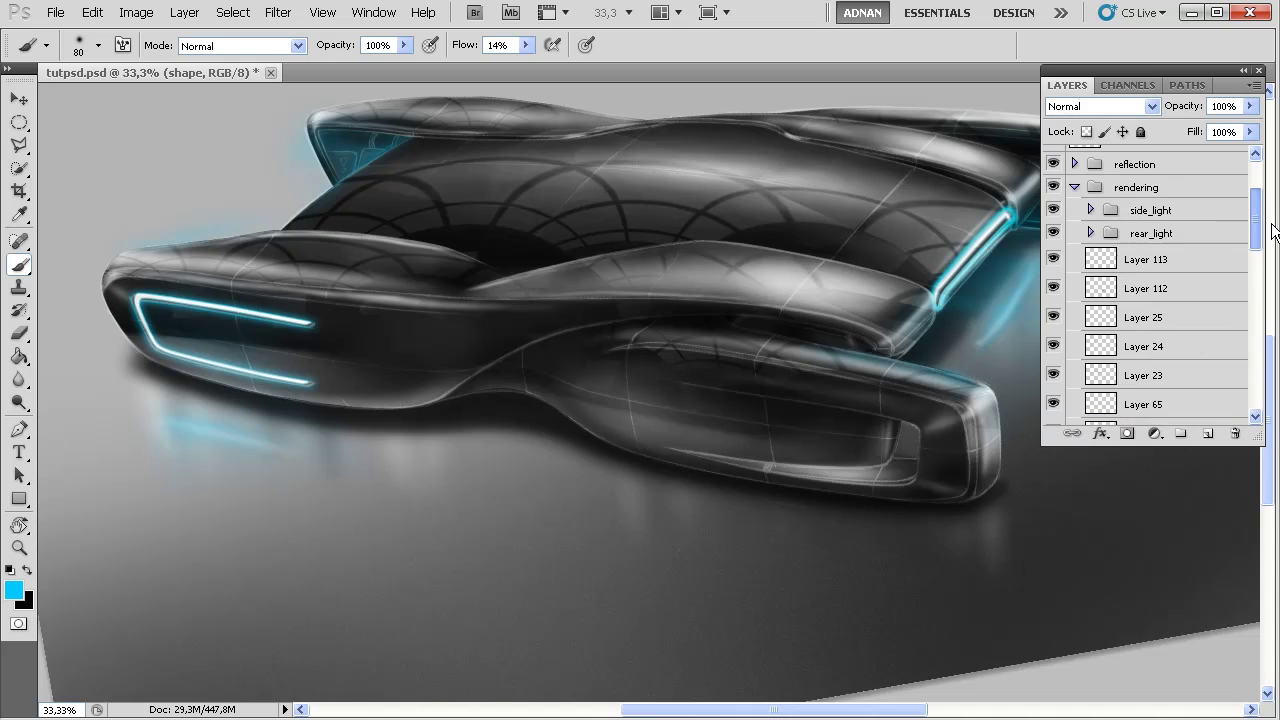
pyautogui.click(1075, 181)
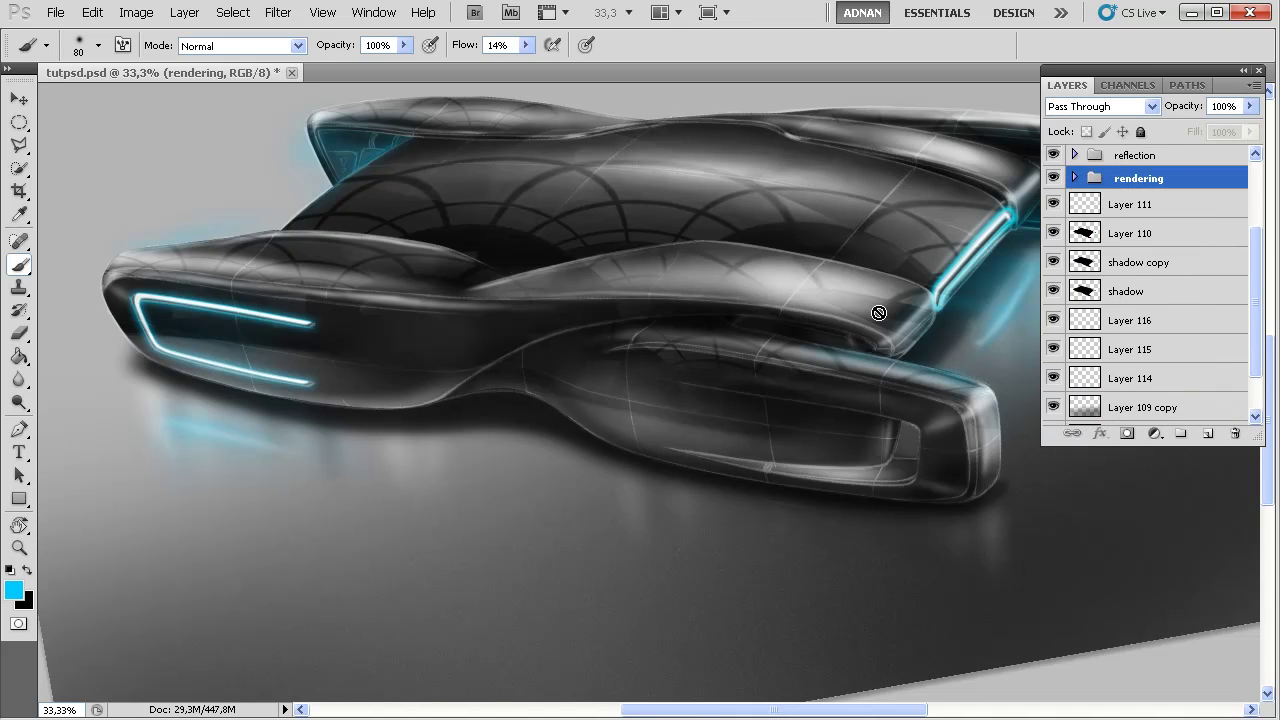
pyautogui.moveTo(881, 465)
pyautogui.mouseDown()
pyautogui.moveTo(715, 480)
pyautogui.moveTo(871, 429)
pyautogui.moveTo(877, 480)
pyautogui.mouseUp()
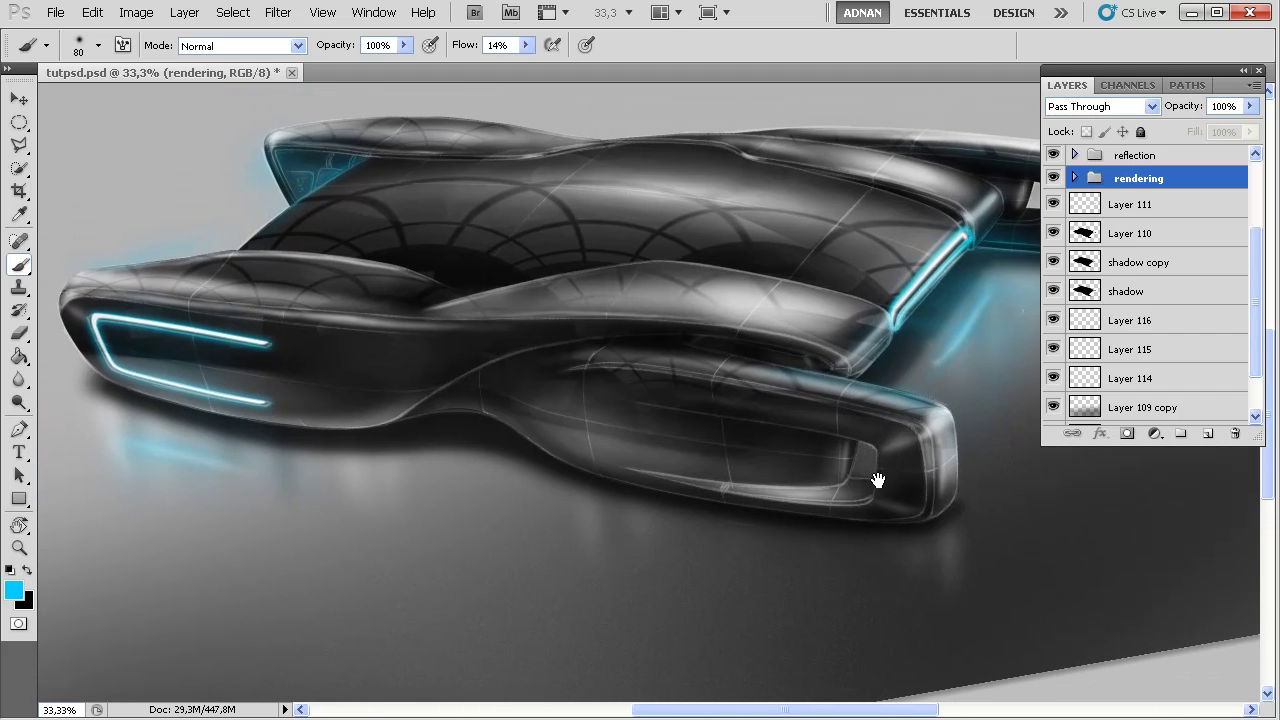
# Hide Layer 8's red sketch lines at the top of the layer stack
pyautogui.click(1145, 158)
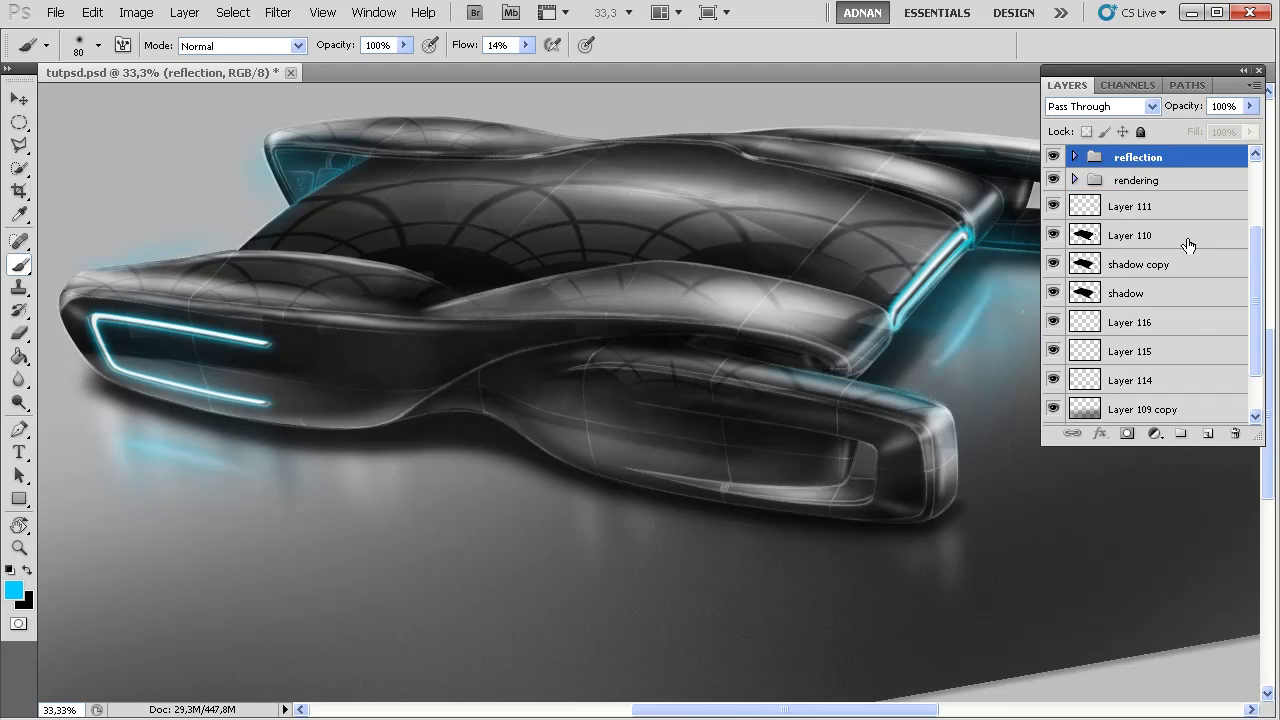
pyautogui.scroll(3, 1188, 245)
pyautogui.click(1136, 160)
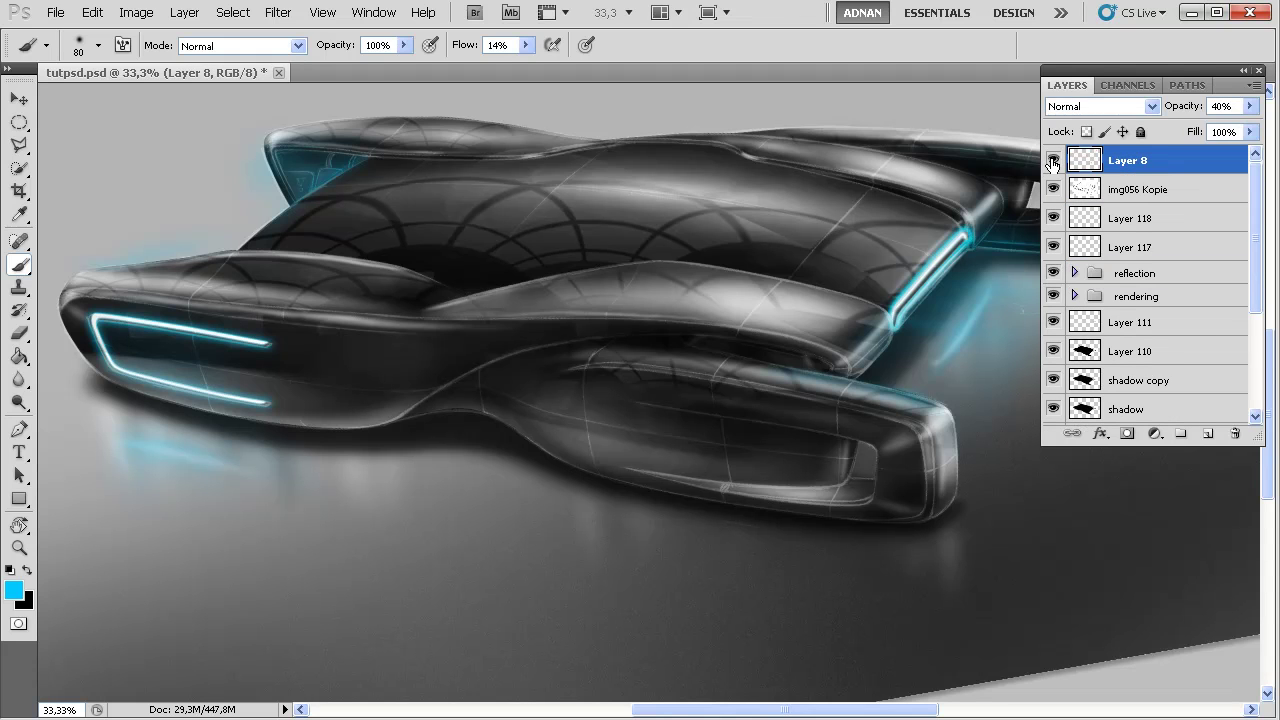
pyautogui.click(1052, 161)
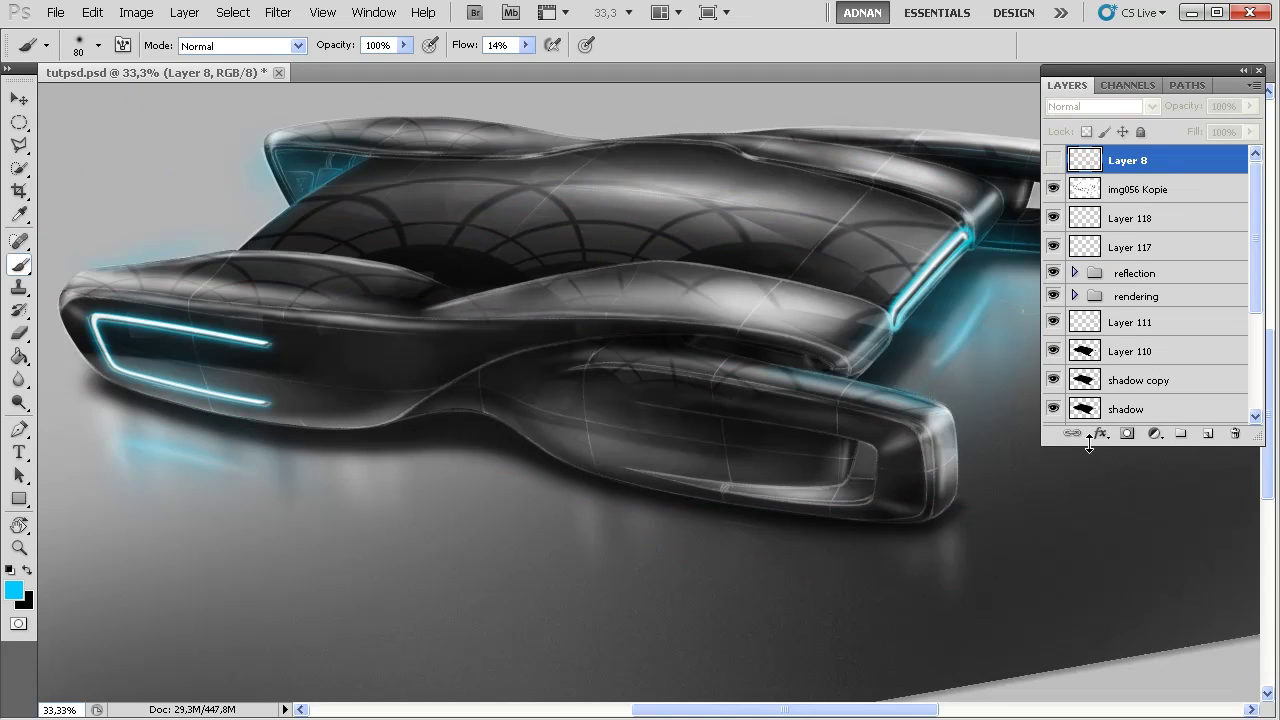
# Add a Levels adjustment layer and set the Red channel midtones to 0,92
pyautogui.click(1154, 434)
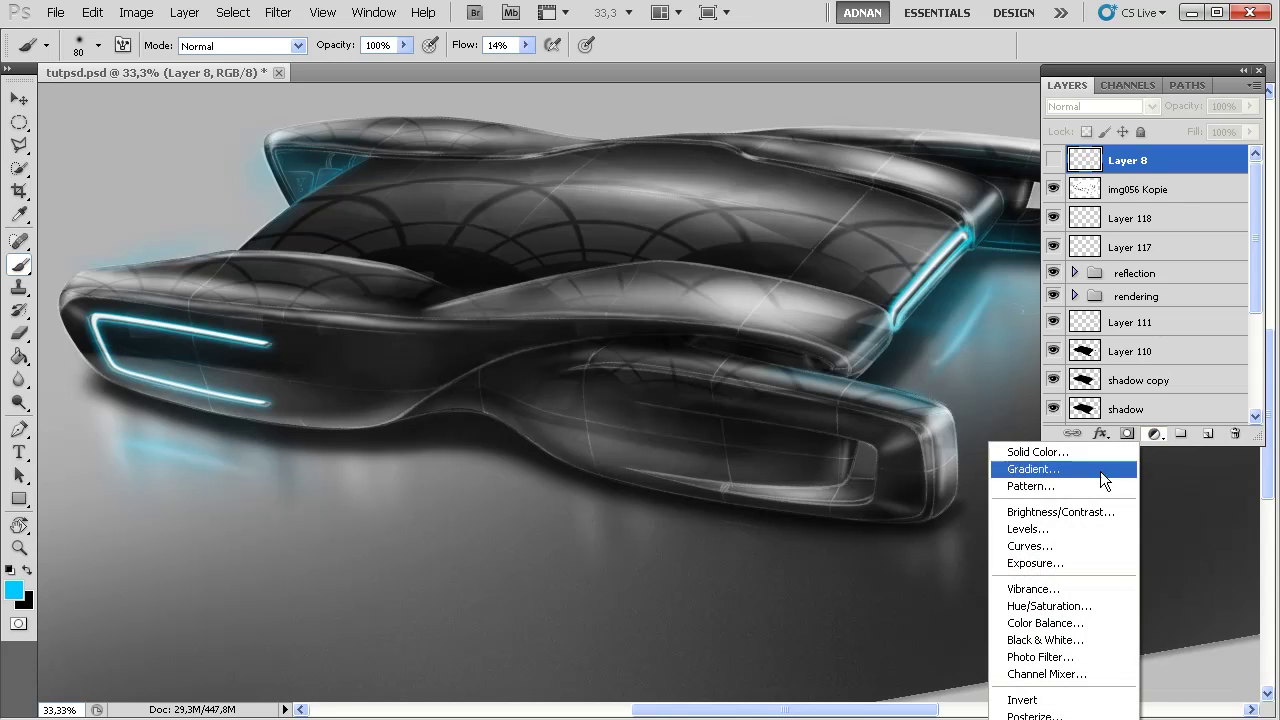
pyautogui.click(1072, 528)
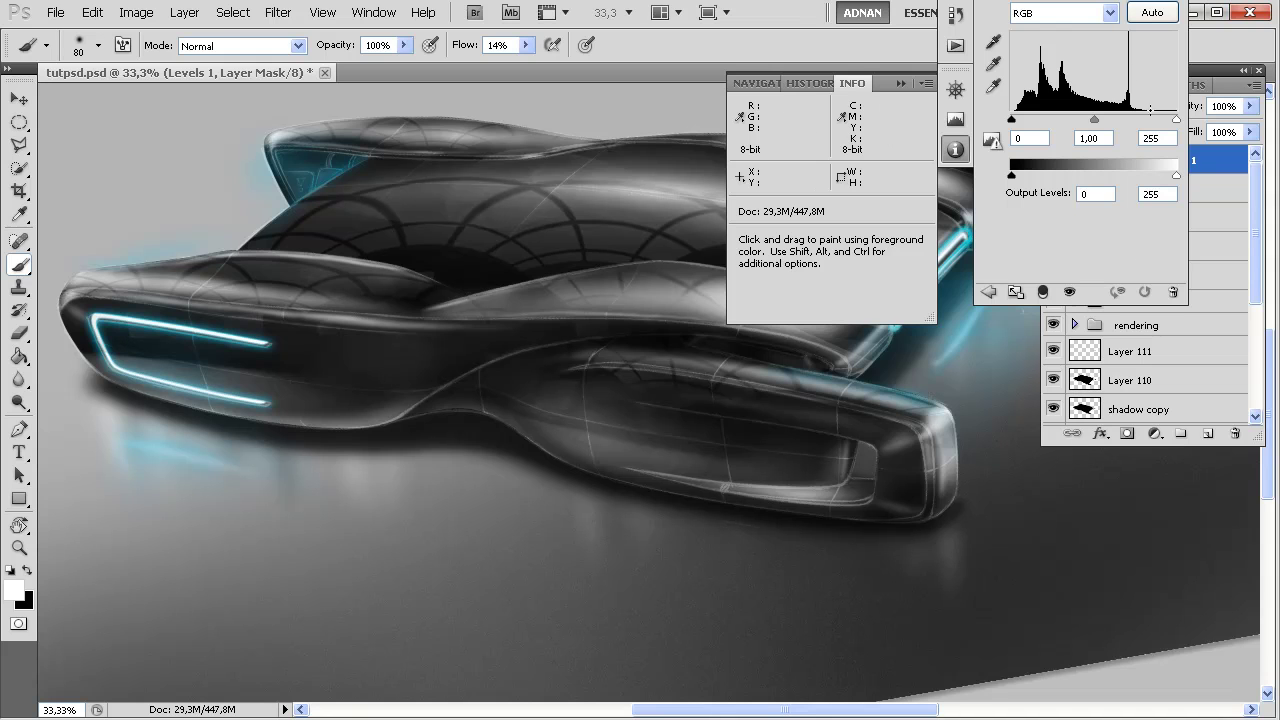
pyautogui.click(1108, 12)
pyautogui.click(1050, 49)
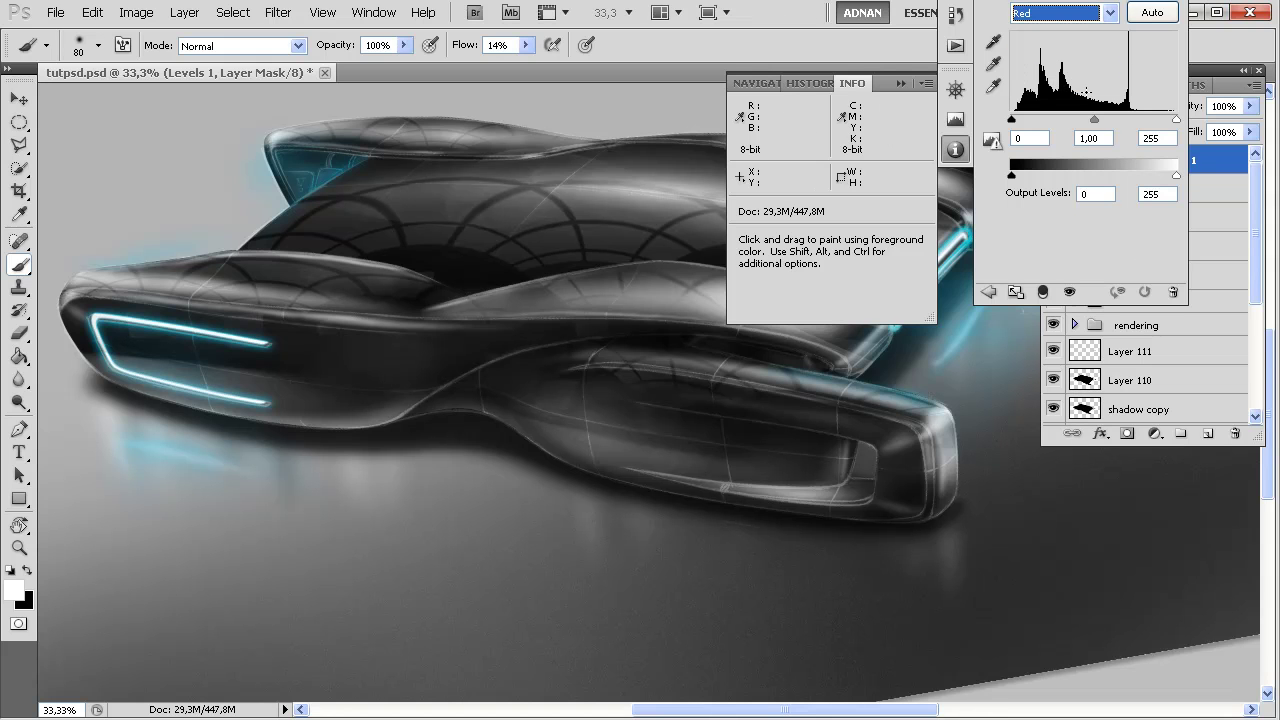
pyautogui.moveTo(1096, 118); pyautogui.dragTo(1098, 119)
# Set the Green midtones to 0,96, review Blue, Green and Red, then return to RGB
pyautogui.click(1109, 12)
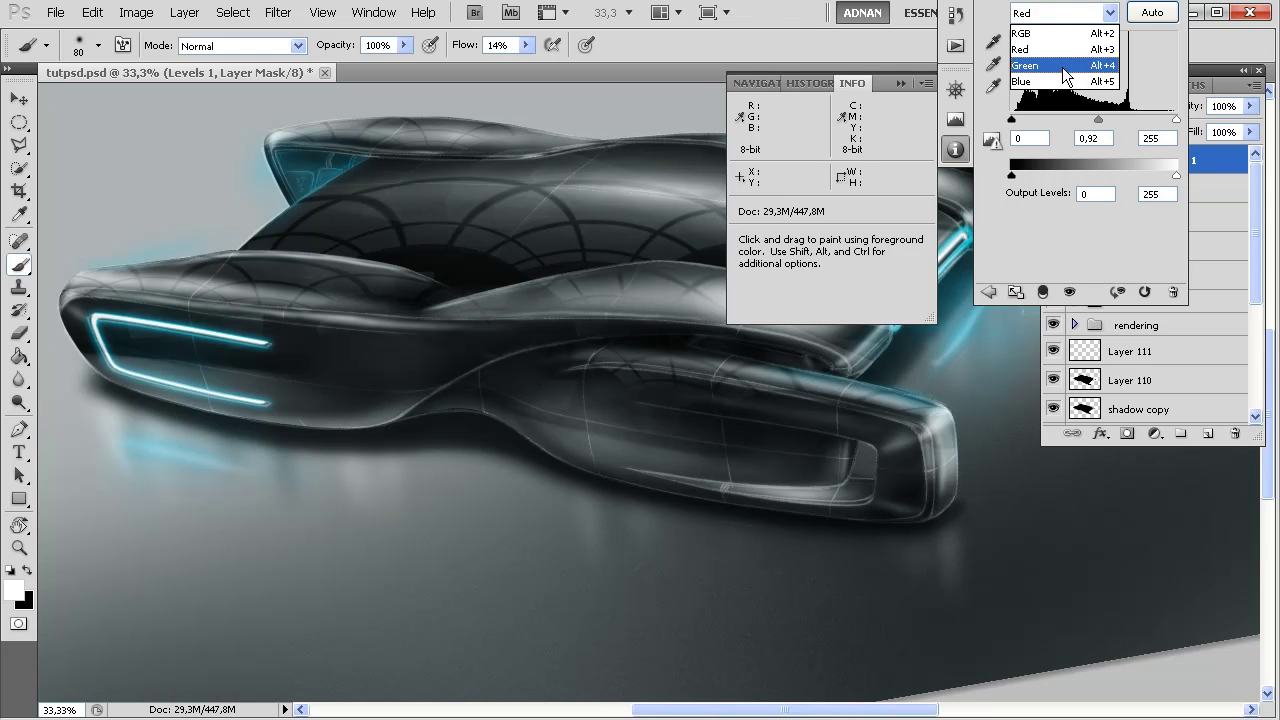
pyautogui.click(1050, 64)
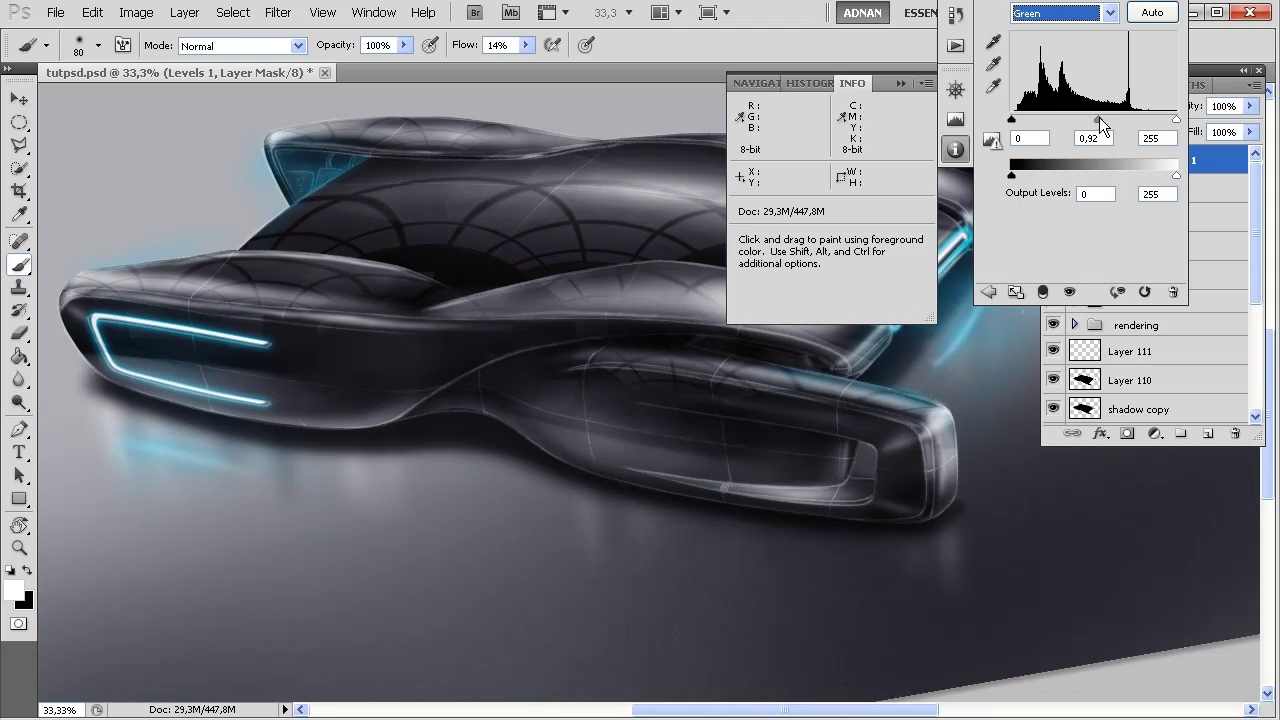
pyautogui.moveTo(1099, 117); pyautogui.dragTo(1089, 120)
pyautogui.moveTo(1095, 116); pyautogui.dragTo(1096, 116)
pyautogui.click(1109, 12)
pyautogui.click(1057, 77)
pyautogui.click(1109, 12)
pyautogui.click(1049, 62)
pyautogui.click(1109, 12)
pyautogui.click(1055, 48)
pyautogui.click(1042, 14)
pyautogui.click(1042, 36)
# Close the Info readout and fine-tune the RGB midtones of the Levels adjustment
pyautogui.moveTo(880, 82); pyautogui.dragTo(861, 418)
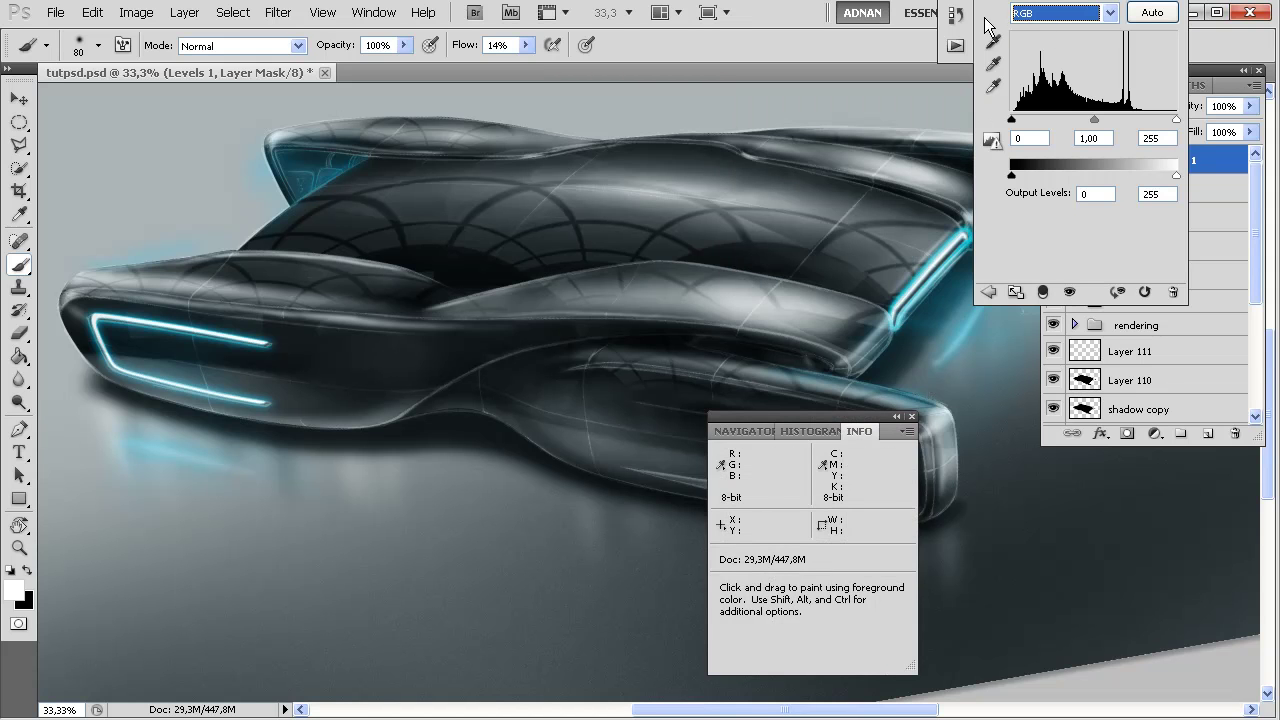
pyautogui.moveTo(983, 1); pyautogui.dragTo(1005, 226)
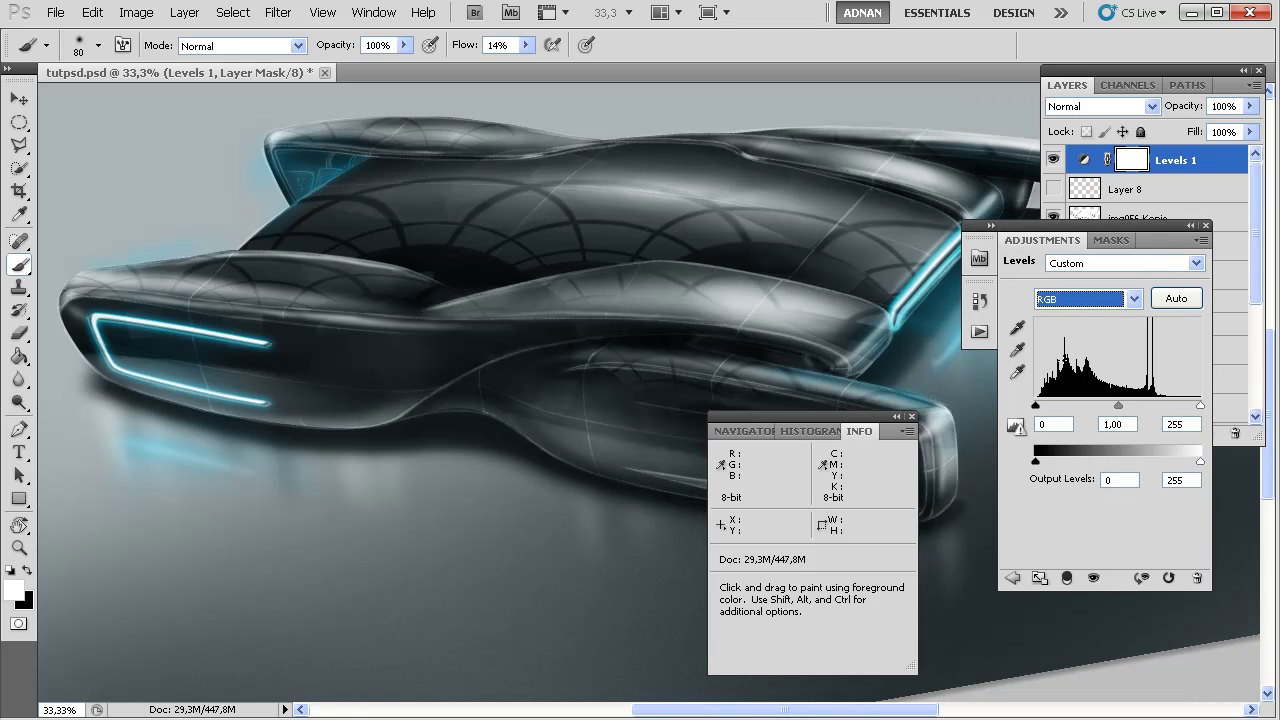
pyautogui.click(911, 417)
pyautogui.moveTo(1118, 406)
pyautogui.mouseDown()
pyautogui.moveTo(1189, 405)
pyautogui.moveTo(1106, 408)
pyautogui.mouseUp()
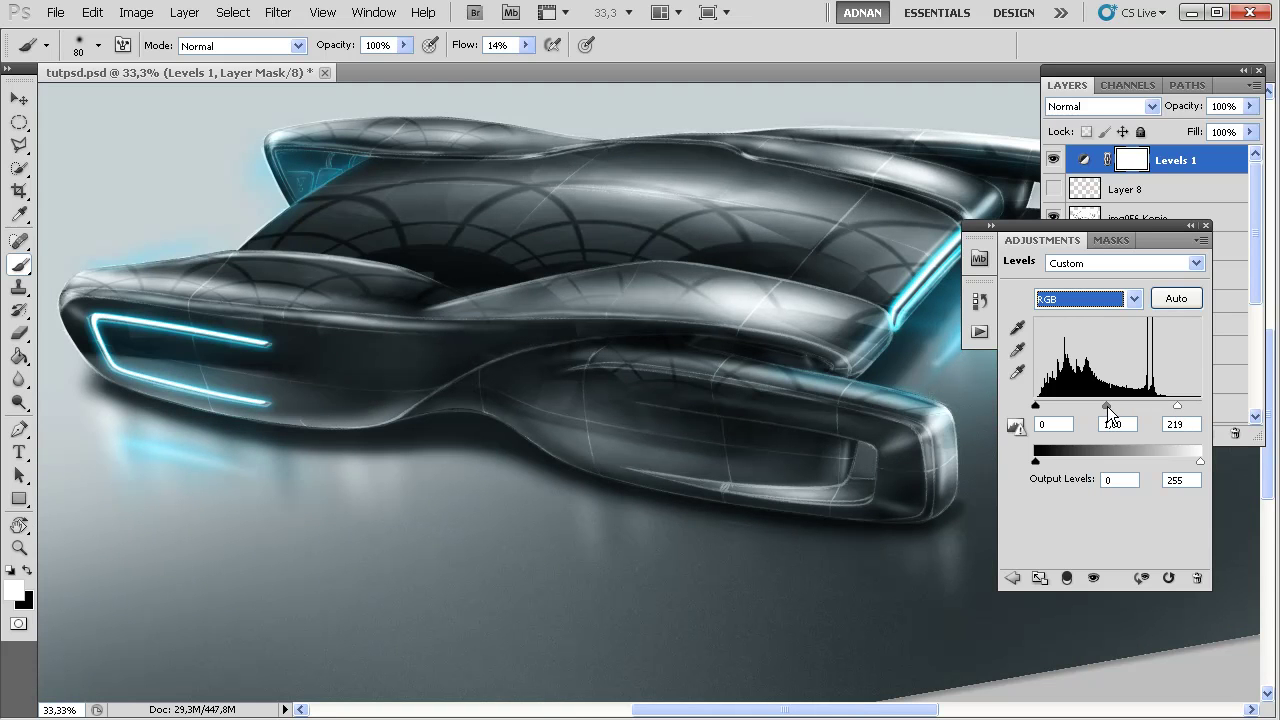
pyautogui.moveTo(1109, 407); pyautogui.dragTo(1107, 408)
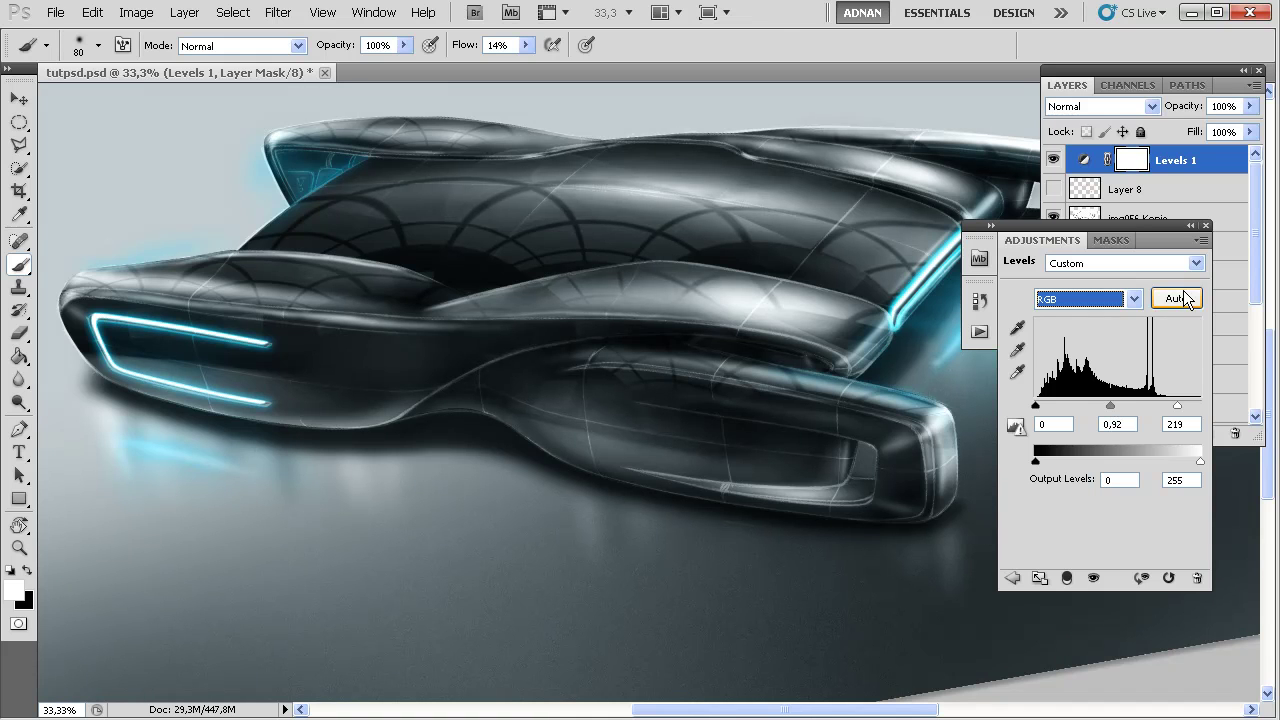
# Close the Adjustments panel, zoom out and rotate the canvas view back to 0°
pyautogui.click(1206, 226)
pyautogui.hscroll(3, 731, 310)
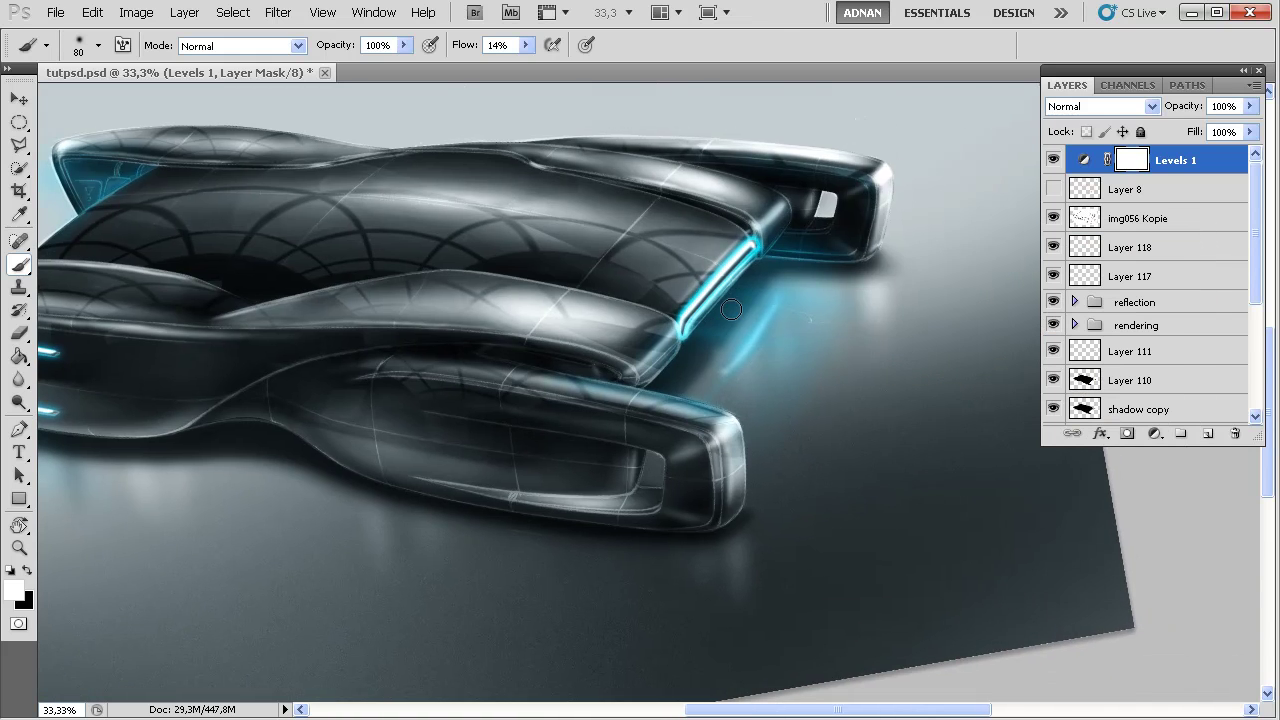
pyautogui.hotkey('ctrl', '-')
pyautogui.hotkey('ctrl', '-')
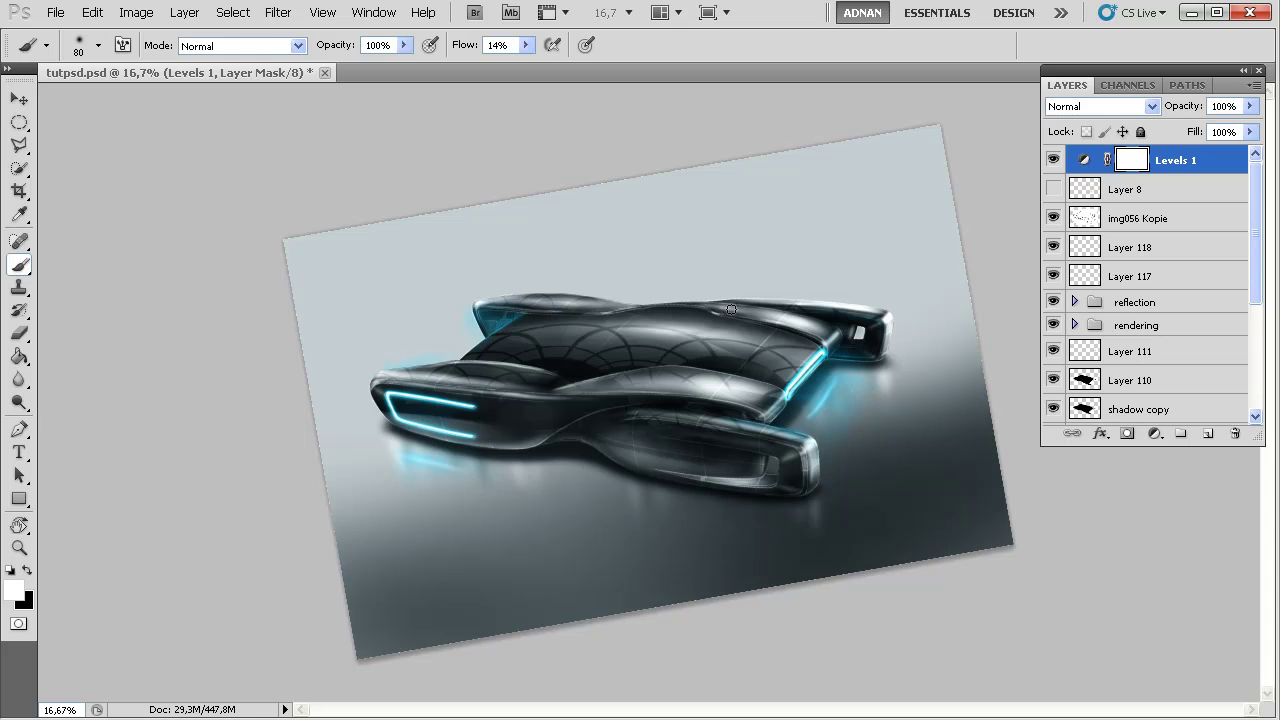
pyautogui.press('r')
pyautogui.moveTo(530, 528)
pyautogui.mouseDown()
pyautogui.moveTo(514, 486)
pyautogui.moveTo(522, 507)
pyautogui.mouseUp()
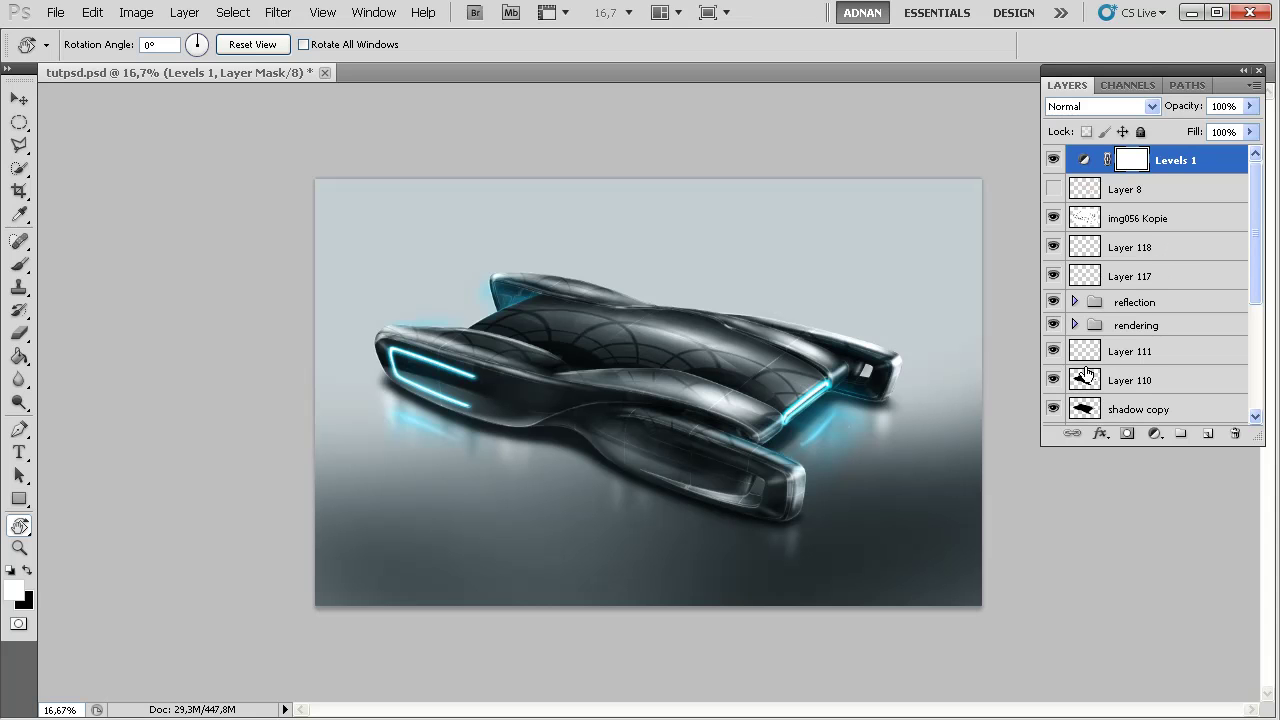
# Add a new empty Layer 121 above Layer 109 copy
pyautogui.scroll(-5, 1245, 320)
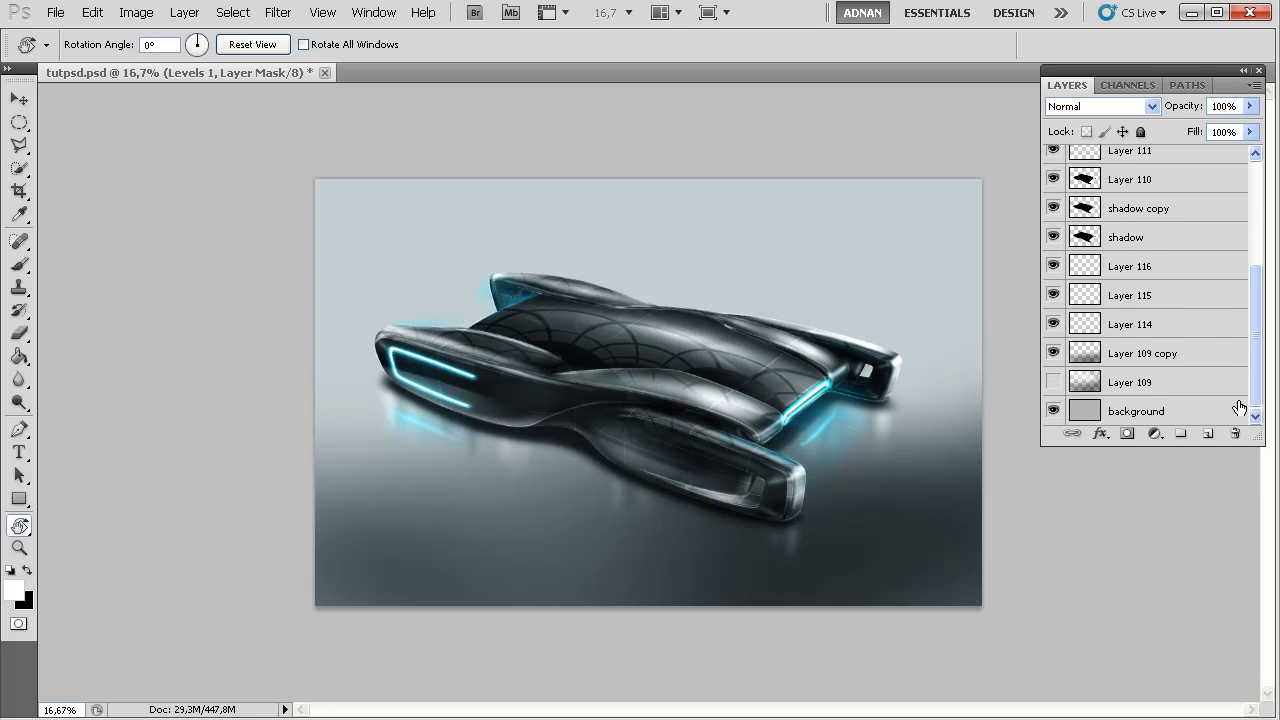
pyautogui.click(1158, 352)
pyautogui.click(1208, 433)
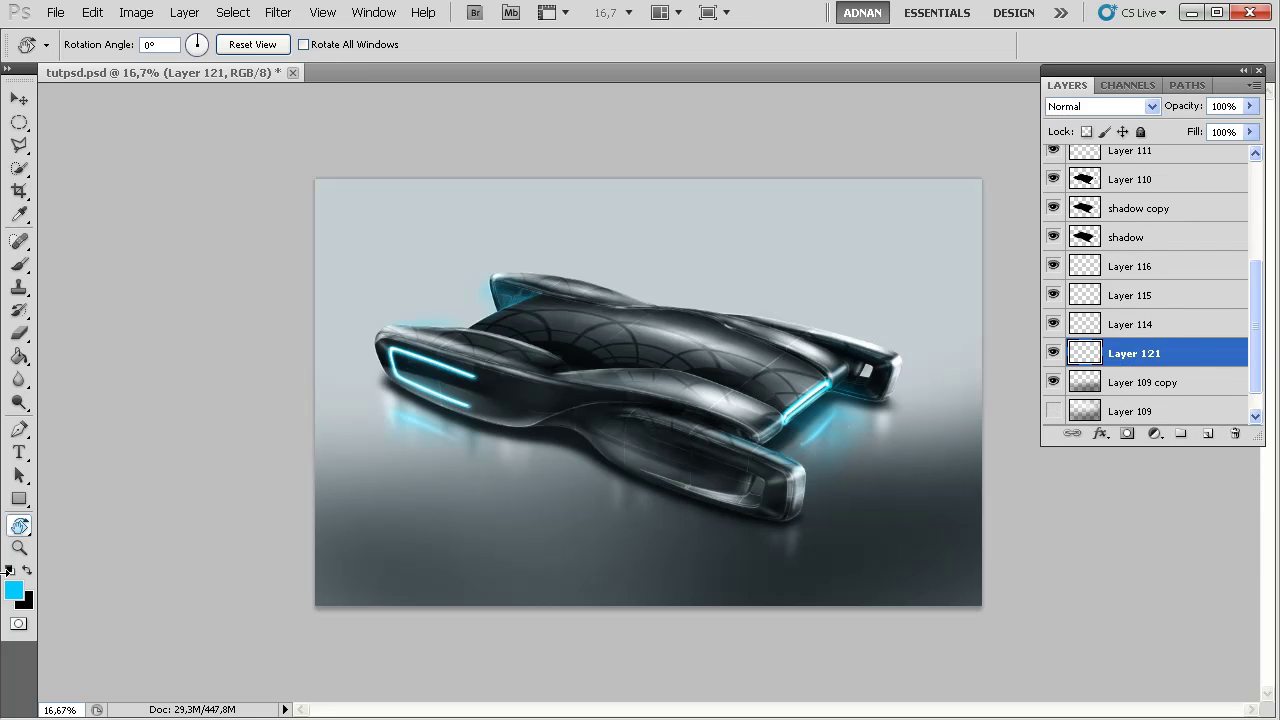
# Set the Brush to a soft black 715 px tip
pyautogui.press('b')
pyautogui.rightClick(562, 410)
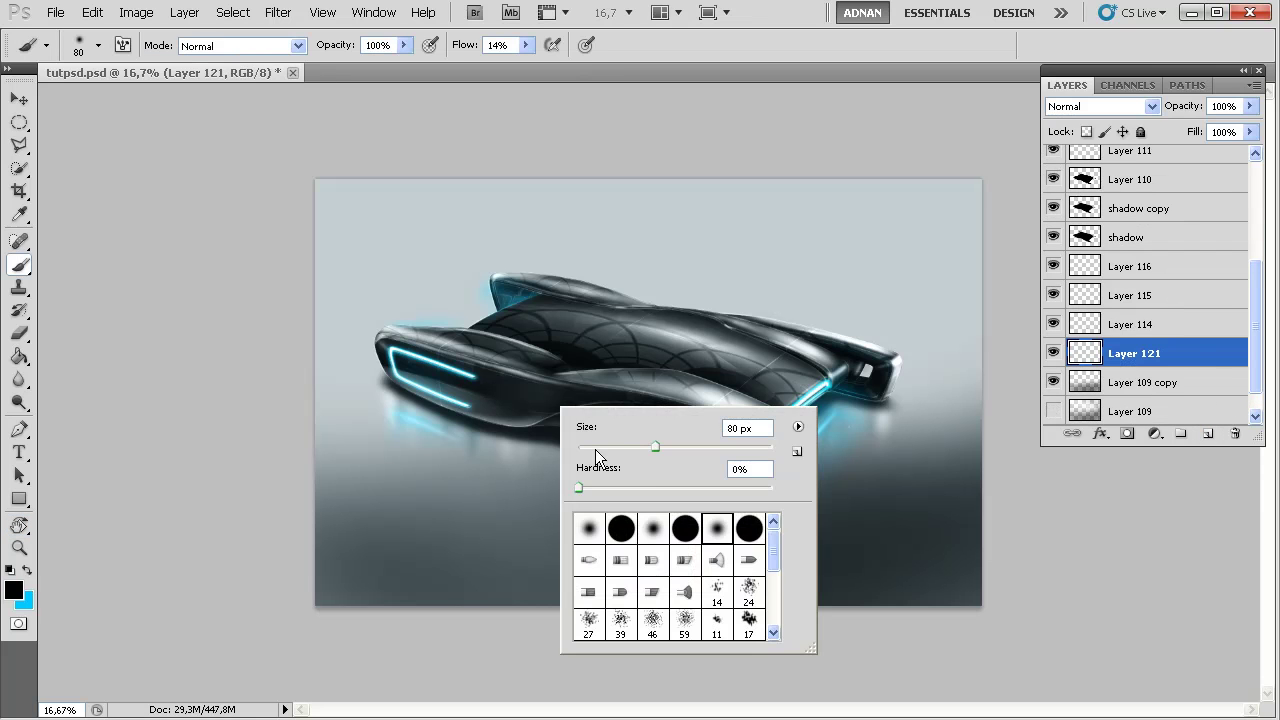
pyautogui.rightClick(608, 383)
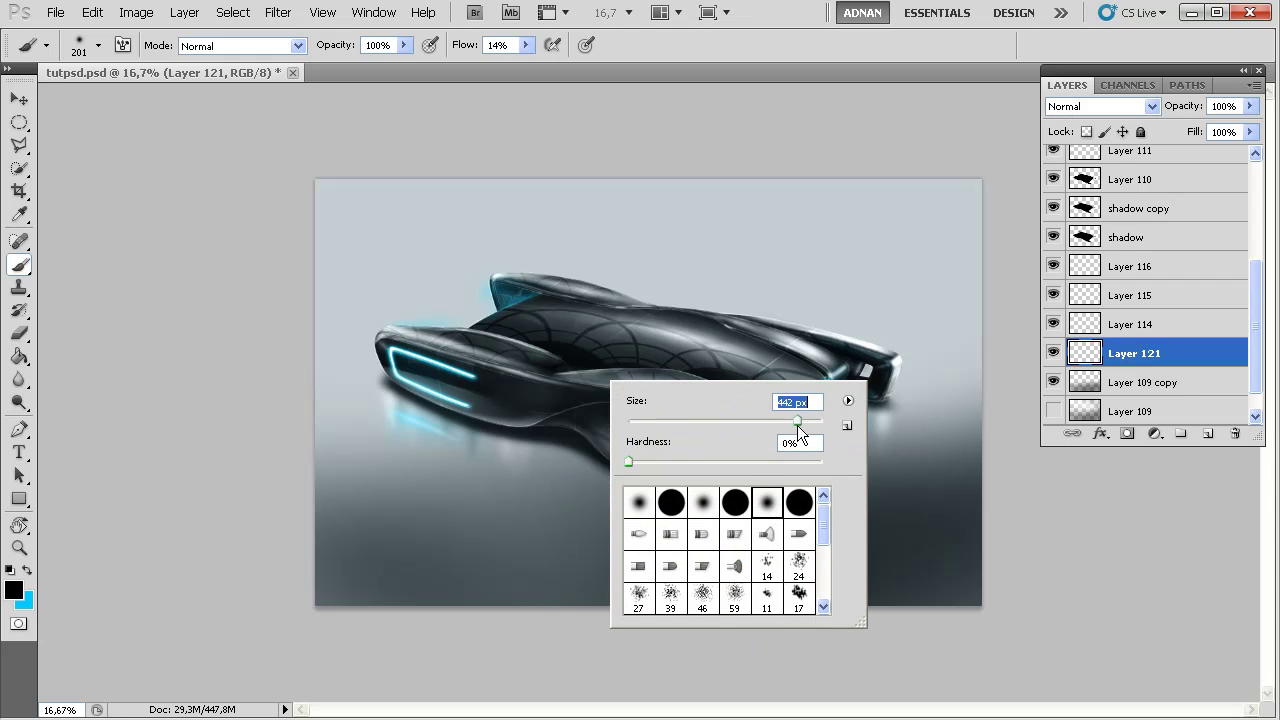
pyautogui.moveTo(799, 432); pyautogui.dragTo(804, 432)
pyautogui.moveTo(802, 420); pyautogui.dragTo(809, 420)
pyautogui.press('Return')
pyautogui.rightClick(545, 442)
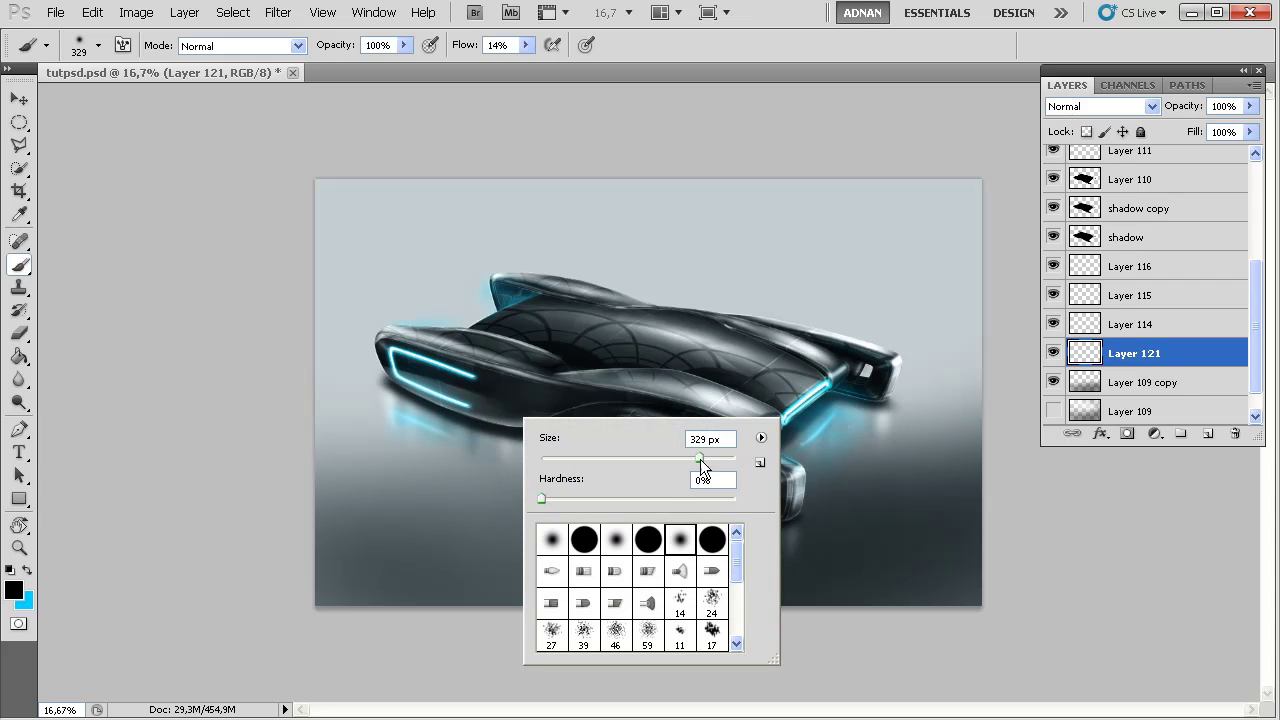
pyautogui.moveTo(700, 459); pyautogui.dragTo(712, 459)
pyautogui.press('Return')
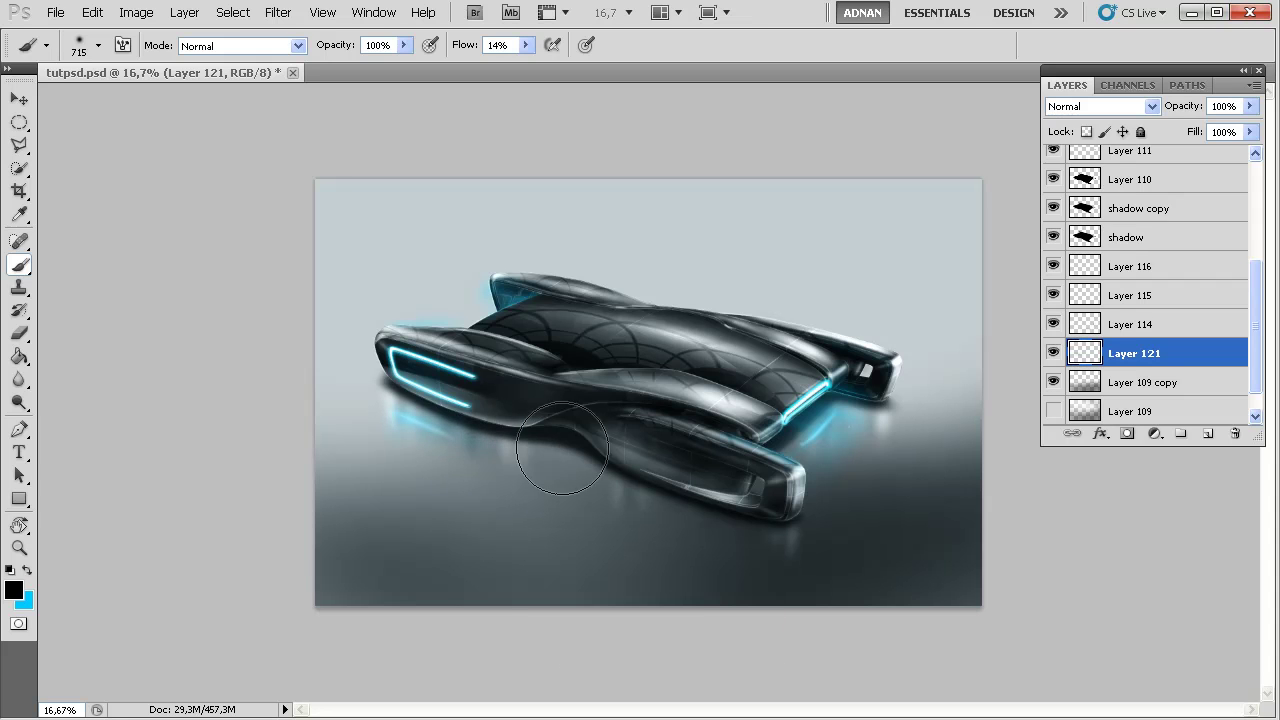
# Paint faint soft black shading on the ground around the car and its left light
pyautogui.moveTo(561, 448)
pyautogui.mouseDown()
pyautogui.moveTo(829, 537)
pyautogui.moveTo(800, 555)
pyautogui.moveTo(723, 523)
pyautogui.mouseUp()
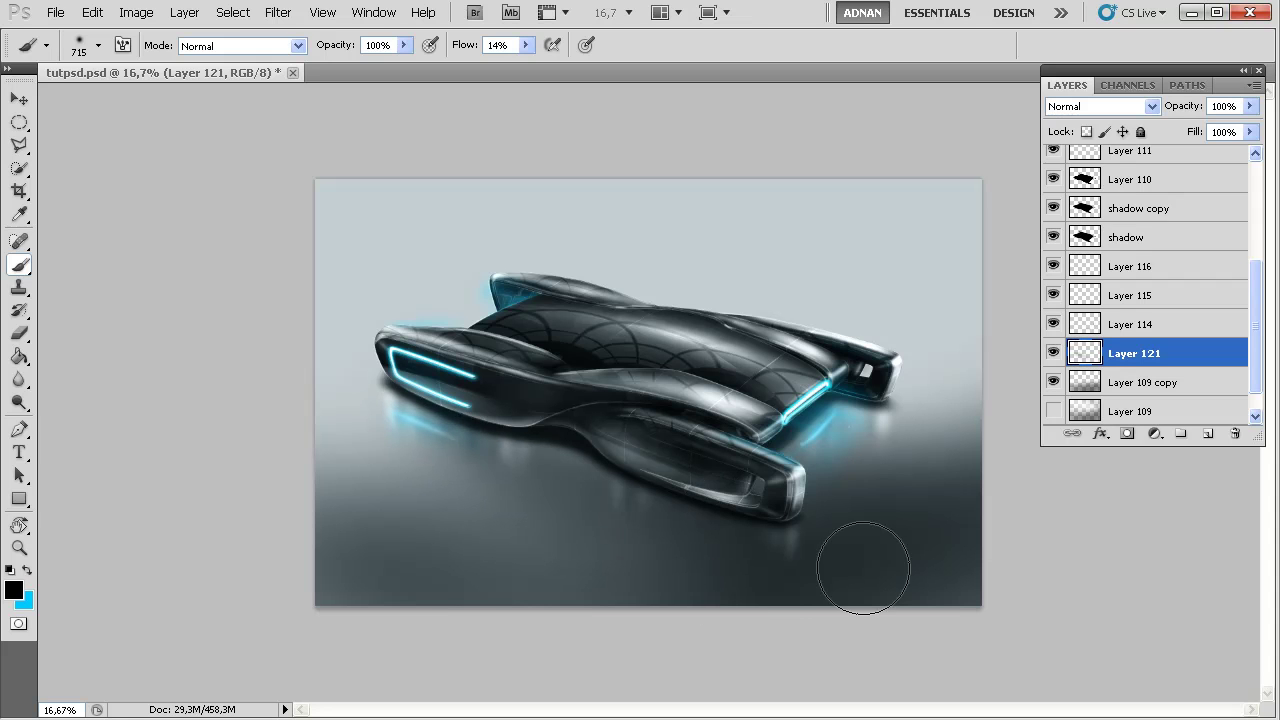
pyautogui.moveTo(386, 400); pyautogui.dragTo(430, 450)
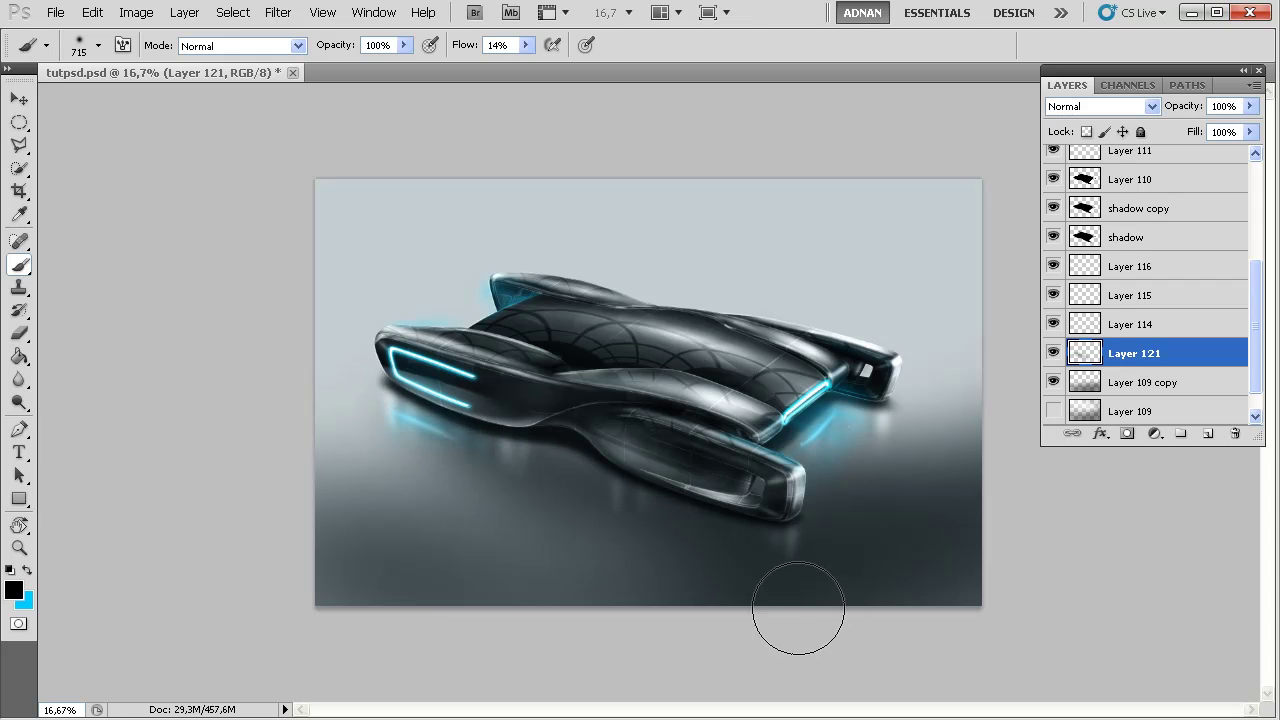
pyautogui.moveTo(470, 405)
pyautogui.mouseDown()
pyautogui.moveTo(403, 405)
pyautogui.moveTo(429, 396)
pyautogui.moveTo(476, 405)
pyautogui.mouseUp()
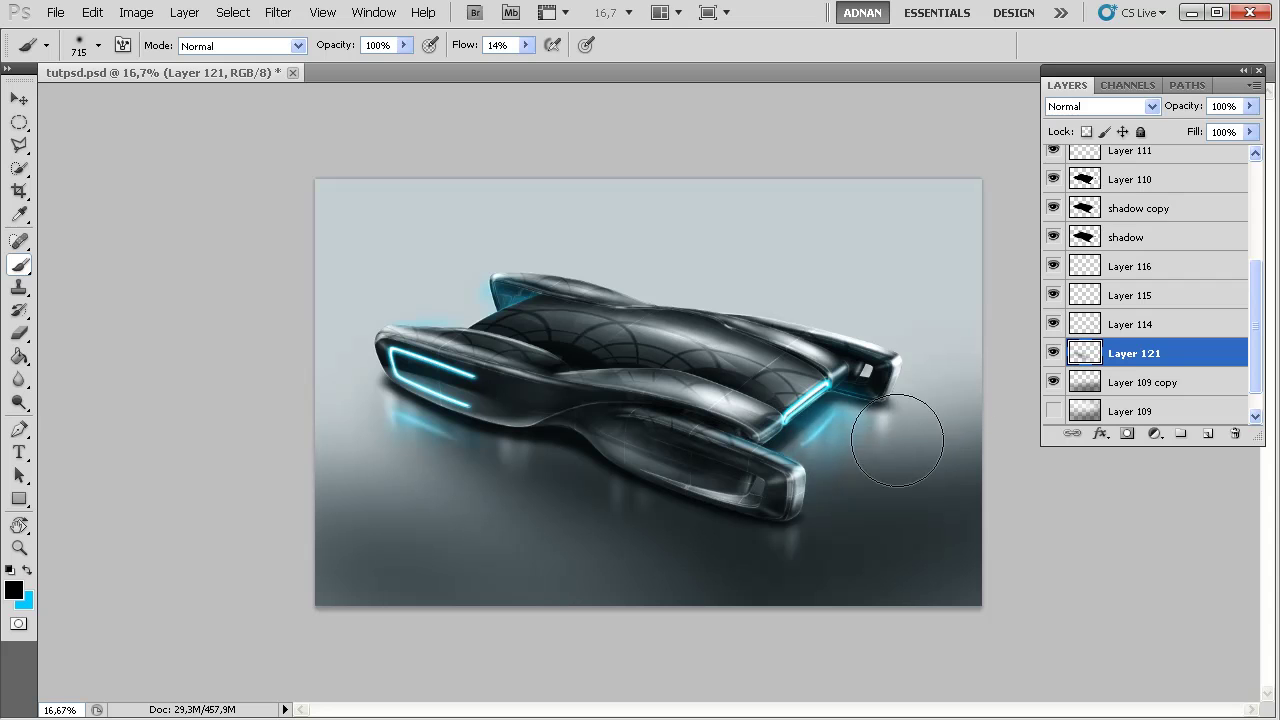
pyautogui.moveTo(897, 440); pyautogui.dragTo(870, 416)
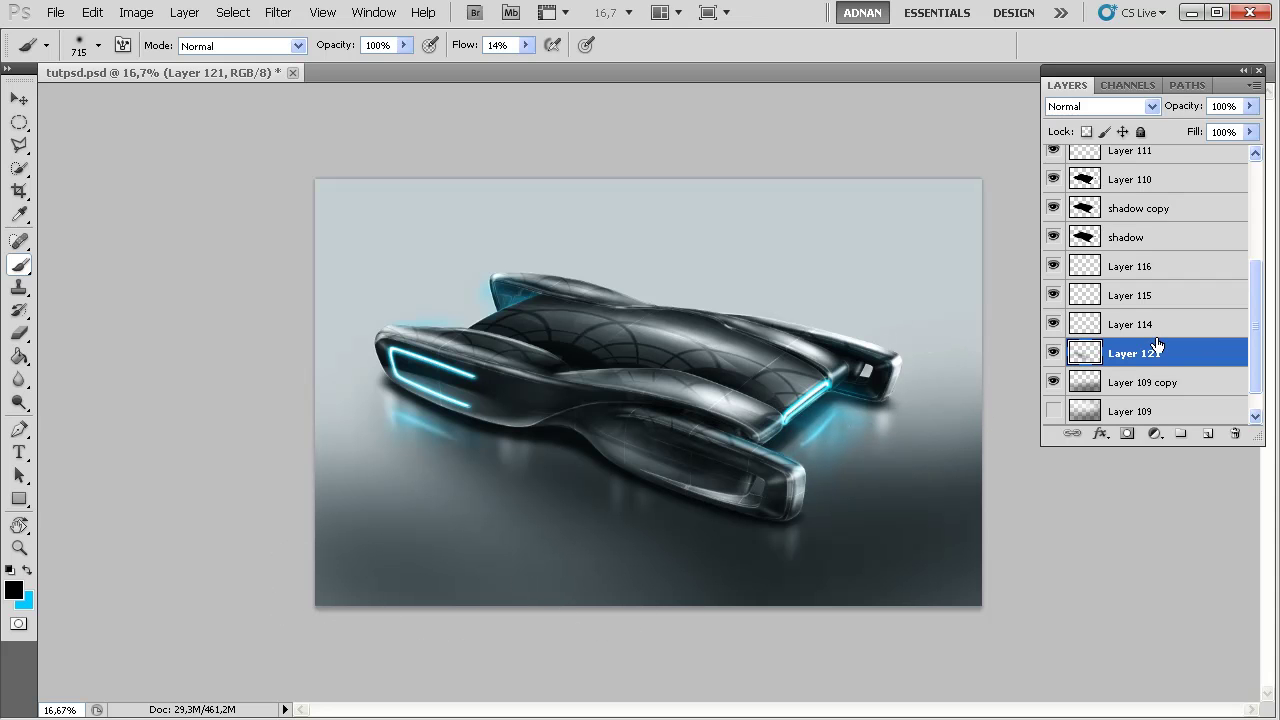
pyautogui.moveTo(1255, 343); pyautogui.dragTo(1252, 238)
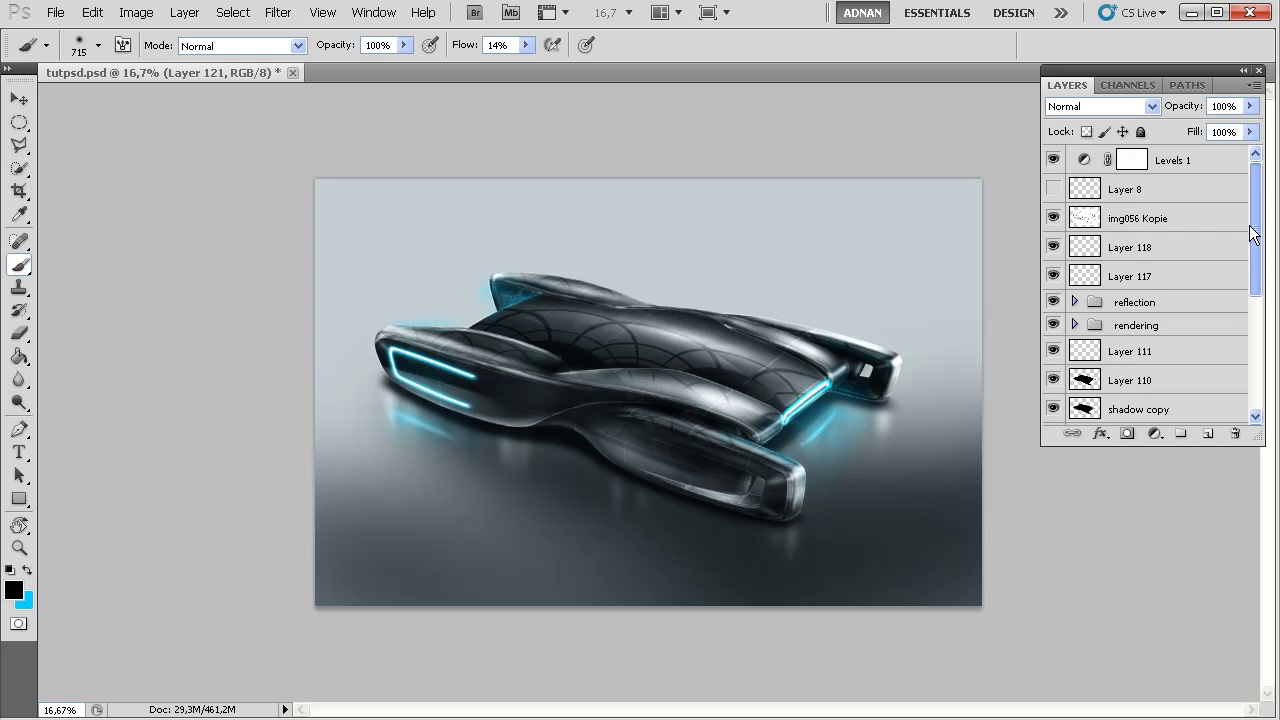
# Expand the rendering and reflection groups and toggle each reflection layer's visibility to compare
pyautogui.moveTo(1246, 284)
pyautogui.mouseDown()
pyautogui.moveTo(1243, 358)
pyautogui.moveTo(1258, 275)
pyautogui.mouseUp()
pyautogui.click(1074, 325)
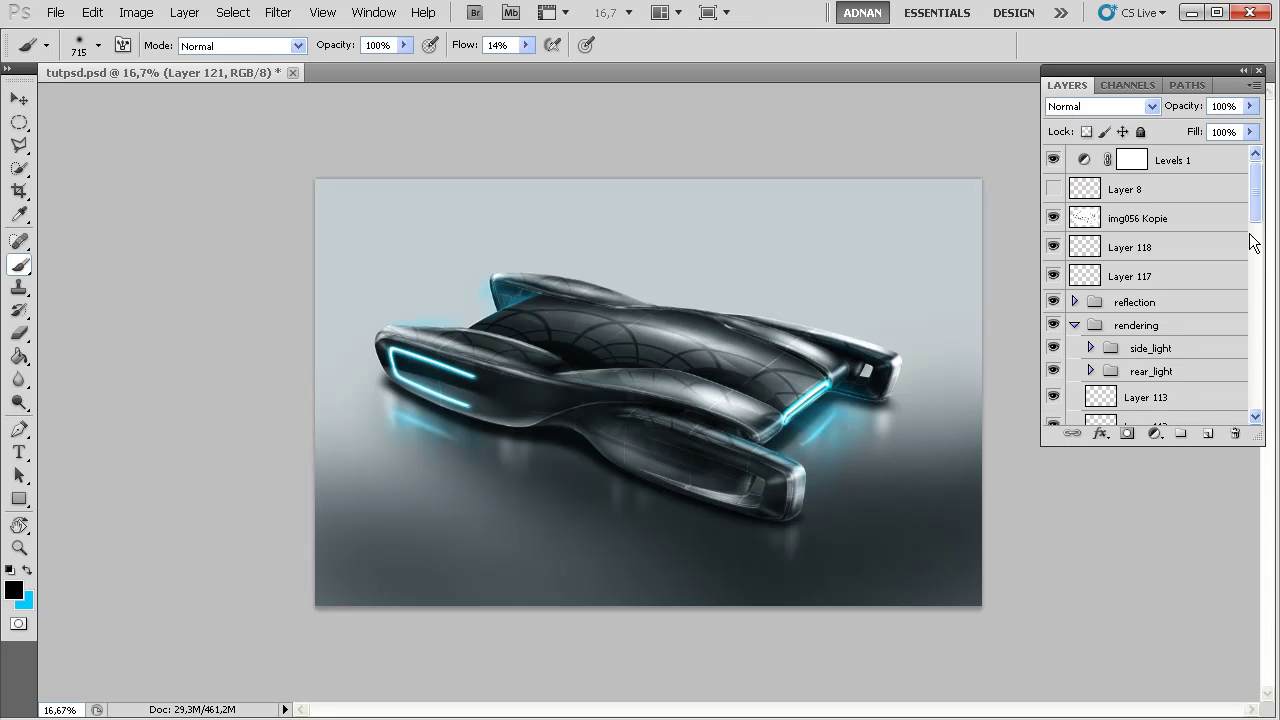
pyautogui.click(1077, 302)
pyautogui.scroll(-5, 1150, 290)
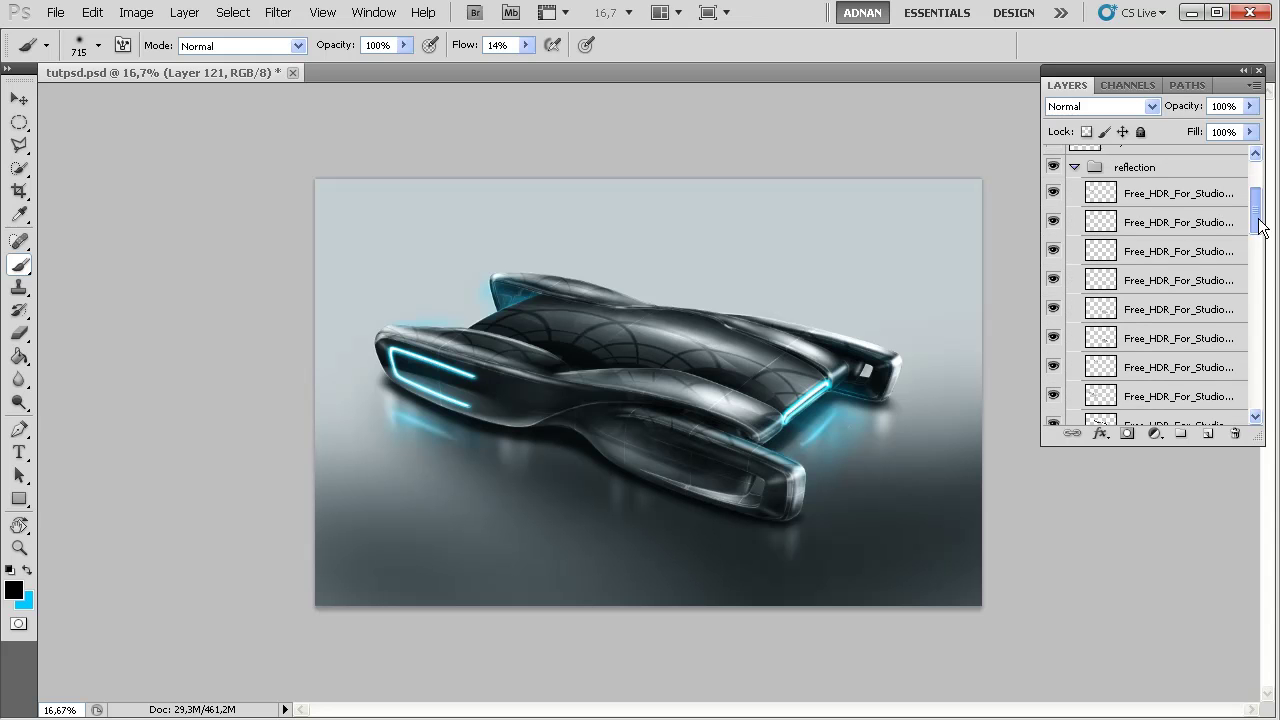
pyautogui.click(1054, 289)
pyautogui.click(1054, 289)
pyautogui.click(1053, 260)
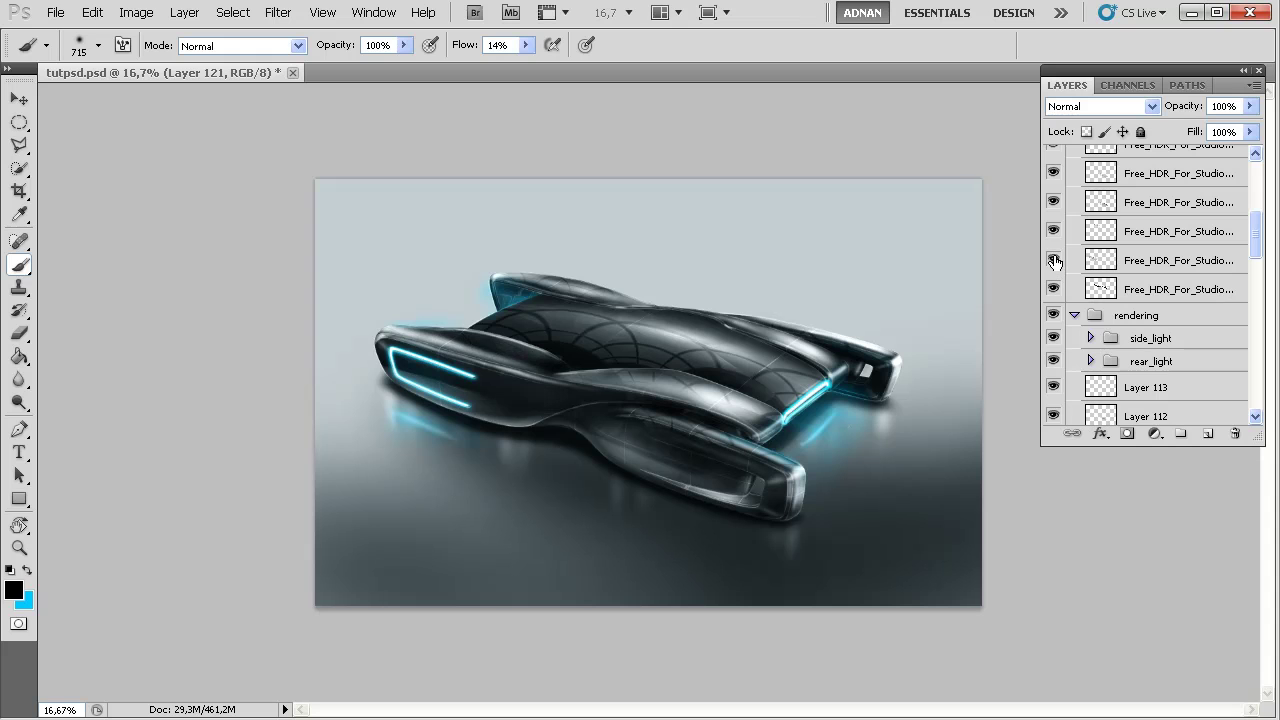
pyautogui.click(1053, 260)
pyautogui.click(1053, 232)
pyautogui.click(1053, 232)
pyautogui.click(1053, 203)
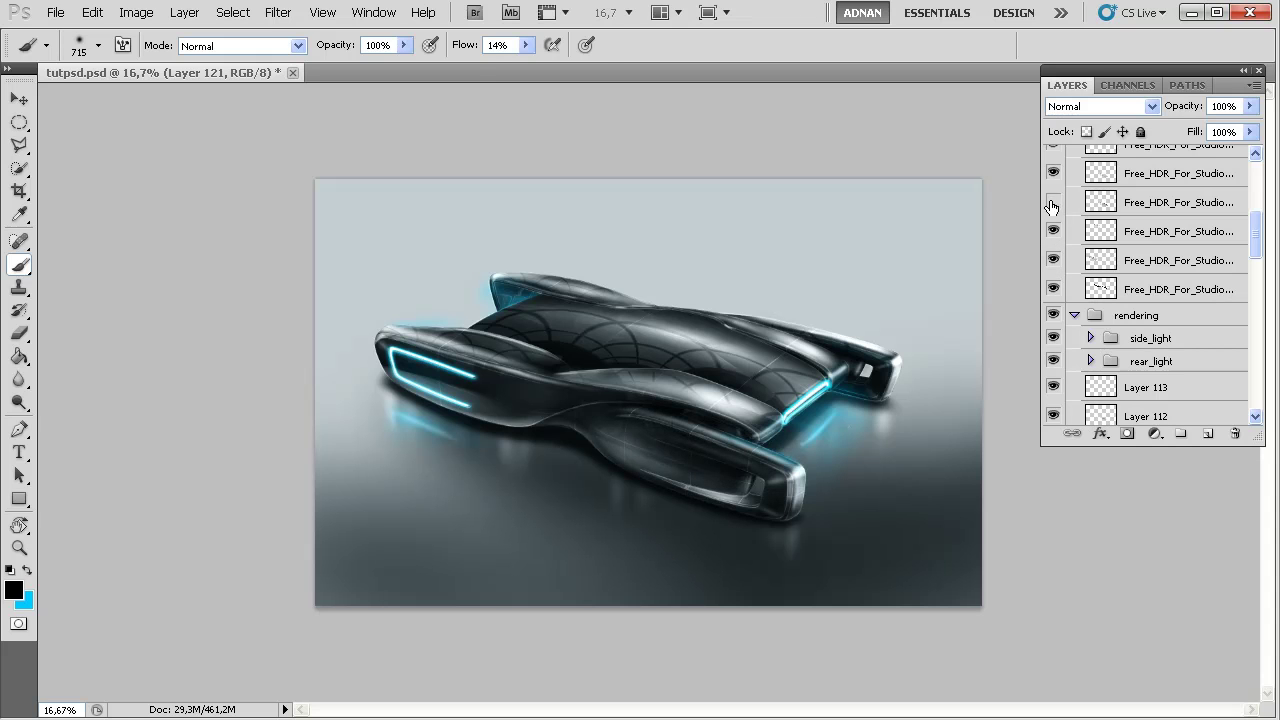
pyautogui.click(1053, 203)
# Select the Hard Light 8% reflection layer and set the Eraser to a hard round 182 px brush
pyautogui.click(1092, 206)
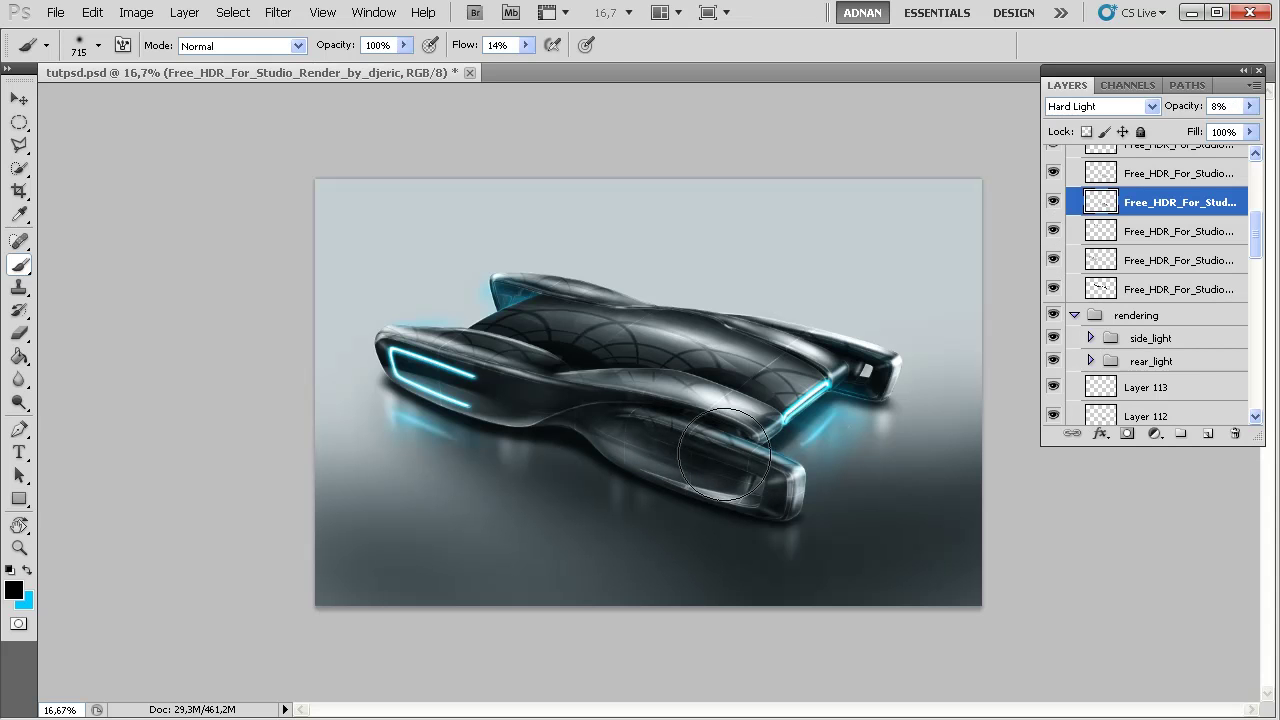
pyautogui.press('e')
pyautogui.rightClick(632, 421)
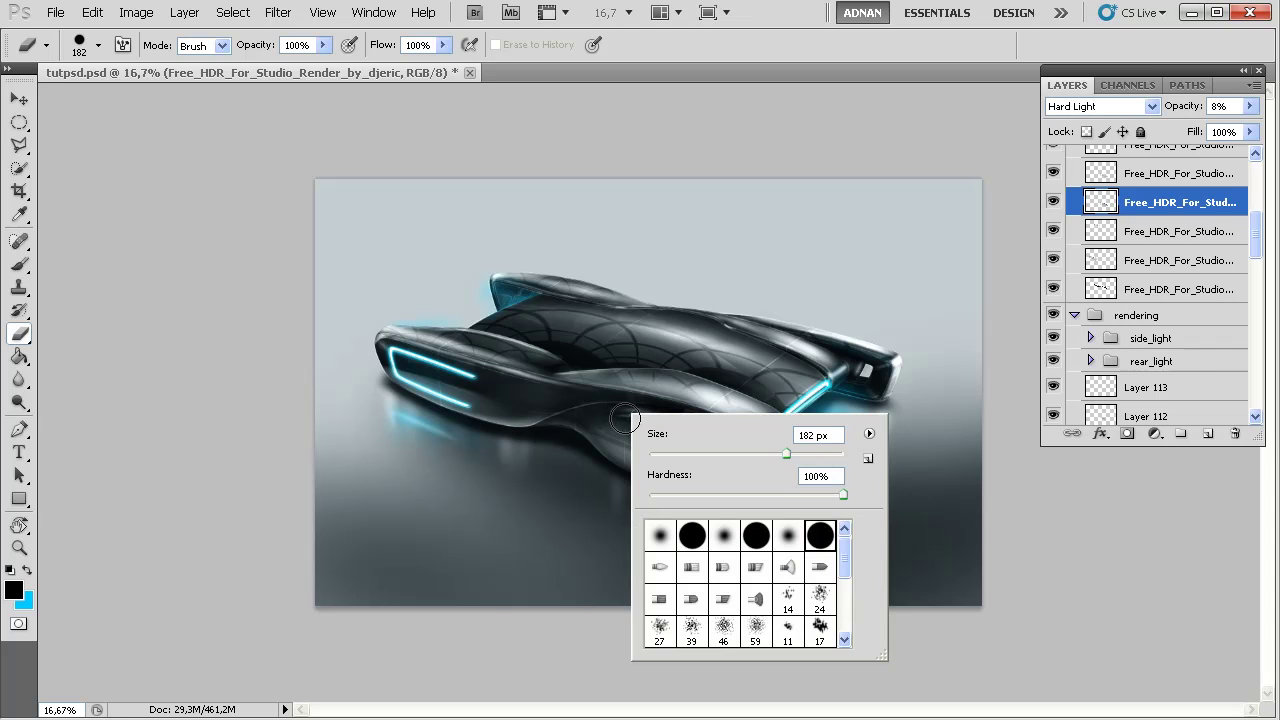
pyautogui.doubleClick(802, 543)
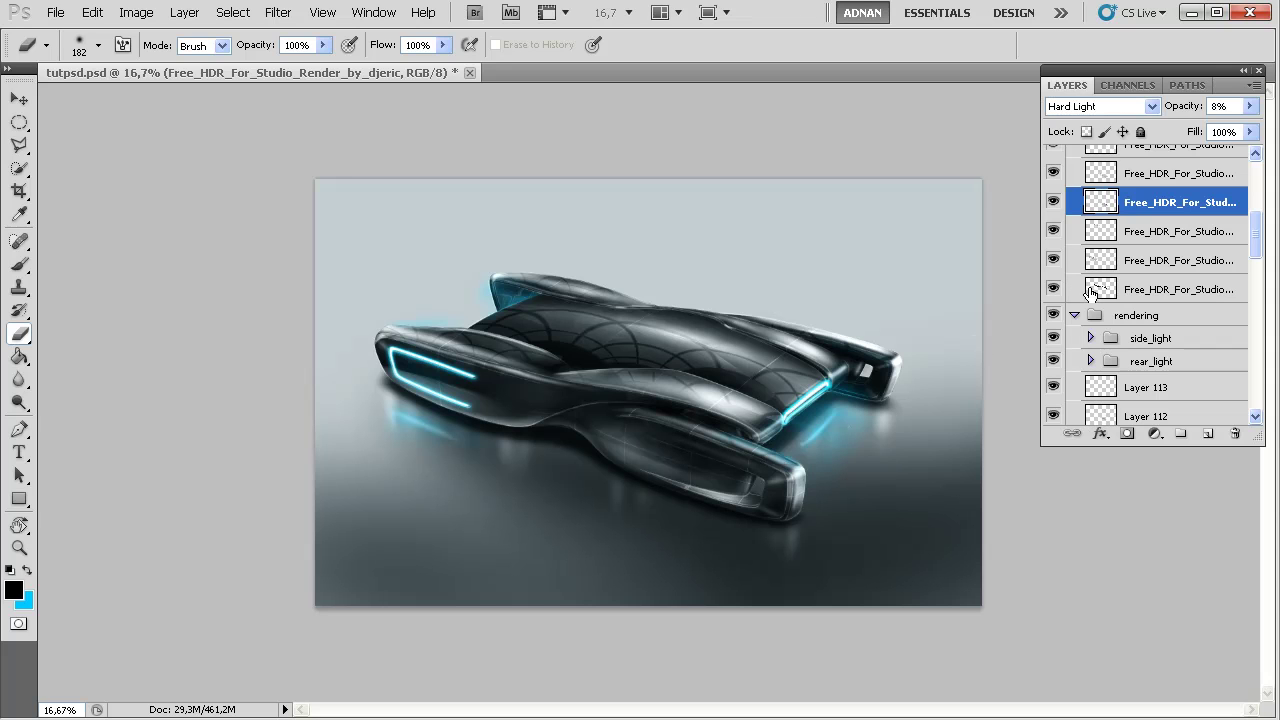
# Show the fourth reflection layer again and toggle two more layers to compare the car
pyautogui.click(1051, 232)
pyautogui.click(1053, 289)
pyautogui.click(1053, 289)
pyautogui.click(1053, 260)
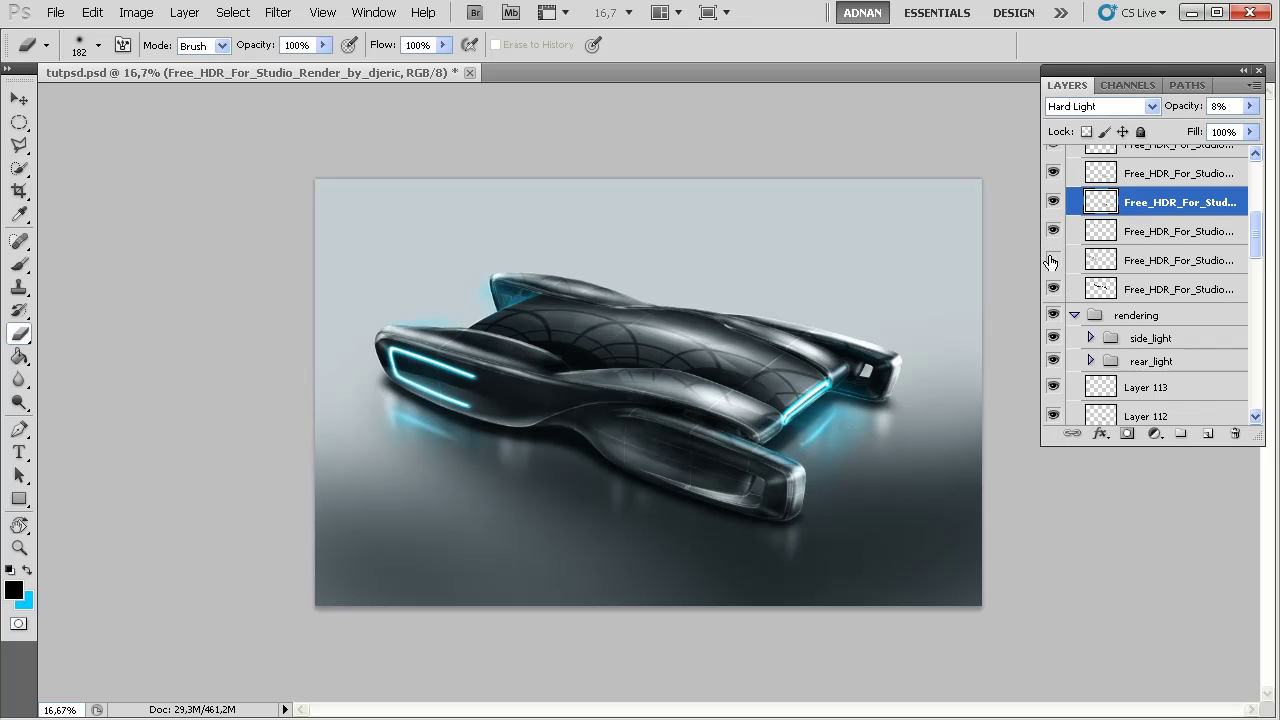
pyautogui.click(1053, 260)
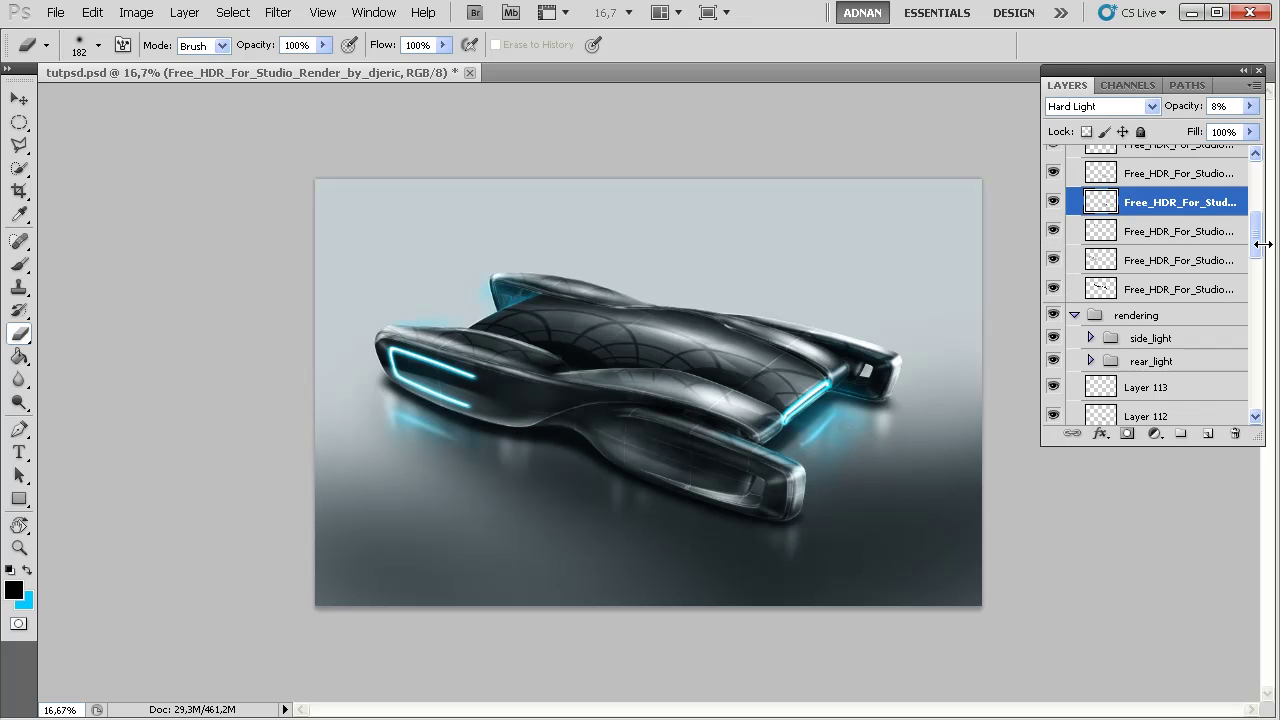
pyautogui.moveTo(1257, 244); pyautogui.dragTo(1257, 306)
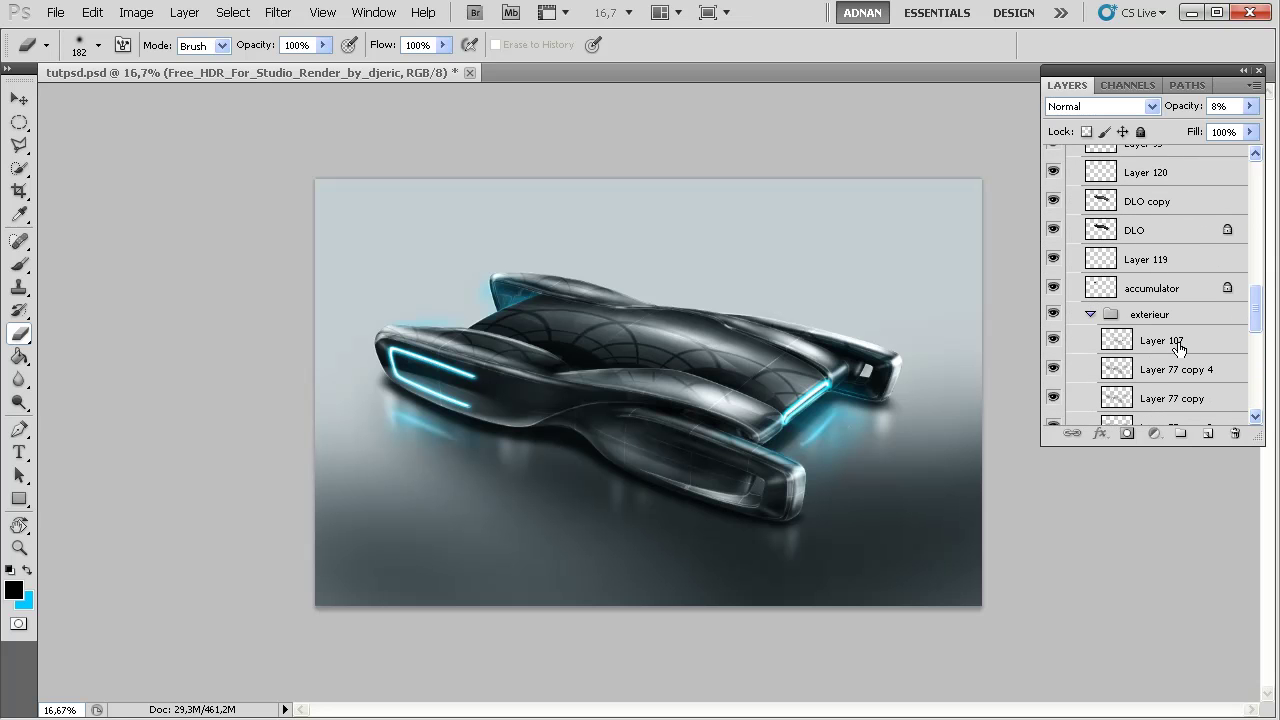
pyautogui.click(1178, 345)
pyautogui.click(1052, 341)
pyautogui.click(1052, 342)
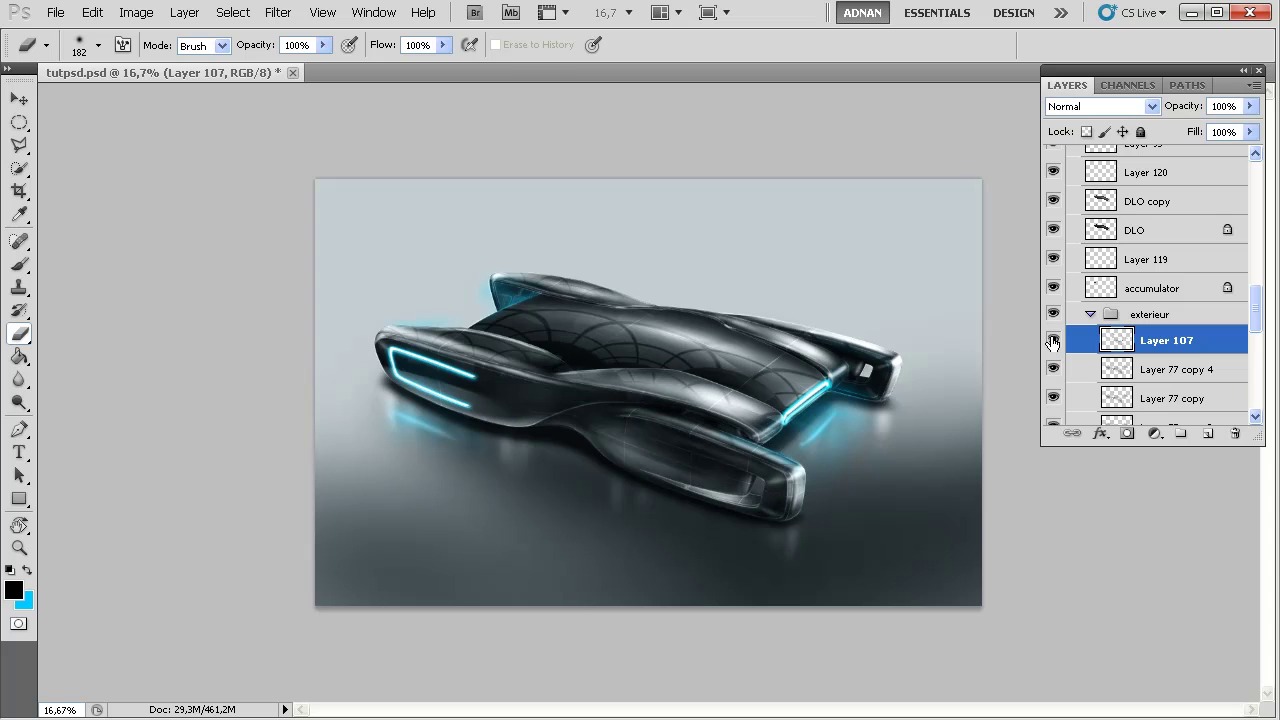
pyautogui.click(1249, 106)
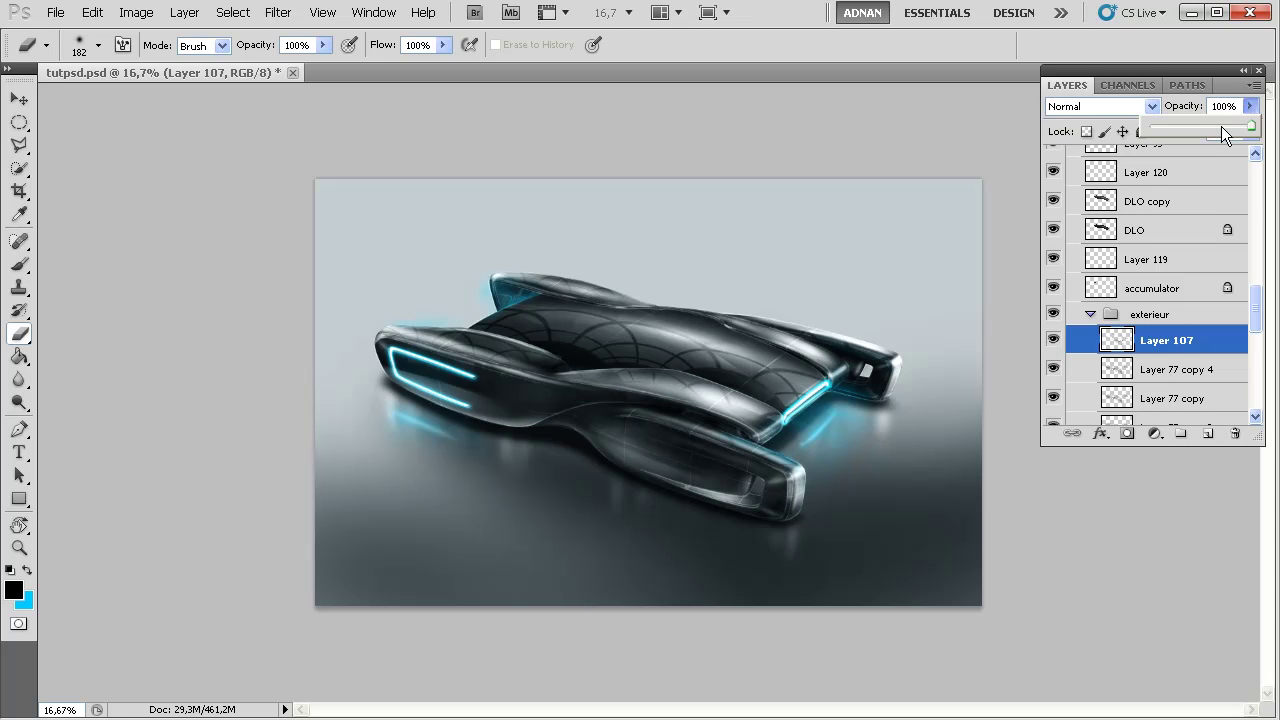
pyautogui.click(1221, 127)
pyautogui.moveTo(1213, 128); pyautogui.dragTo(1251, 127)
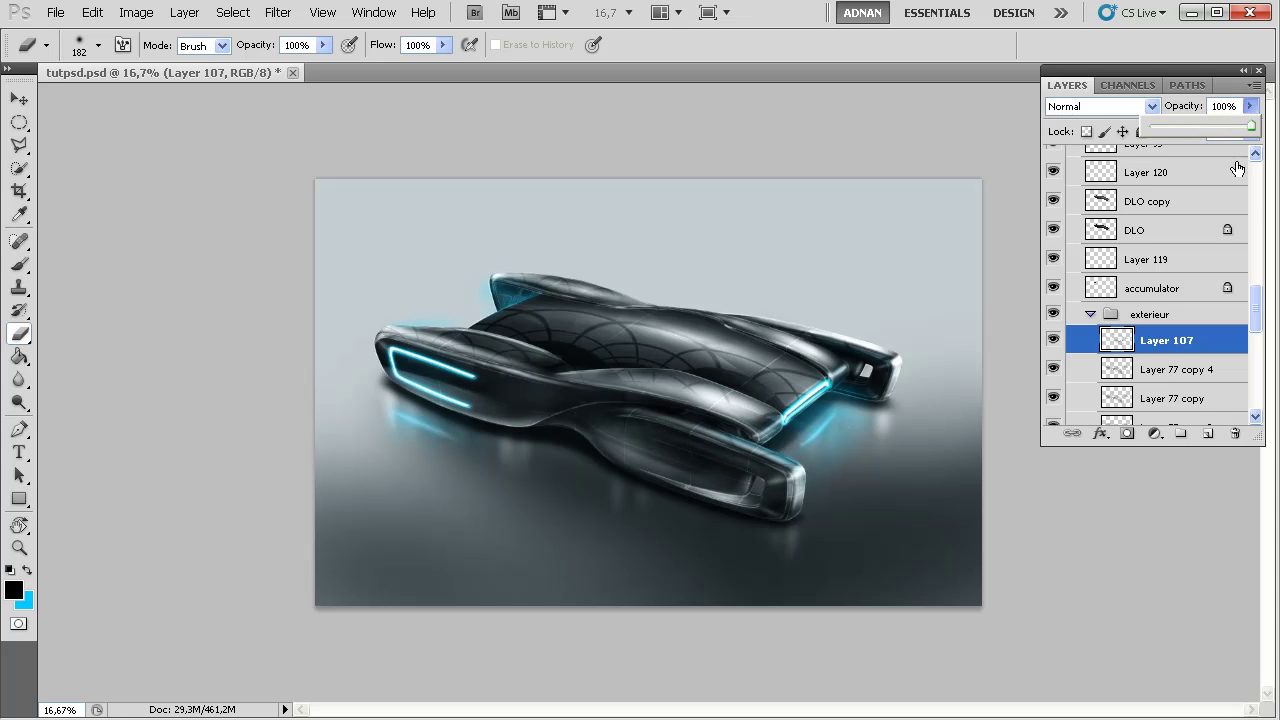
pyautogui.click(780, 453)
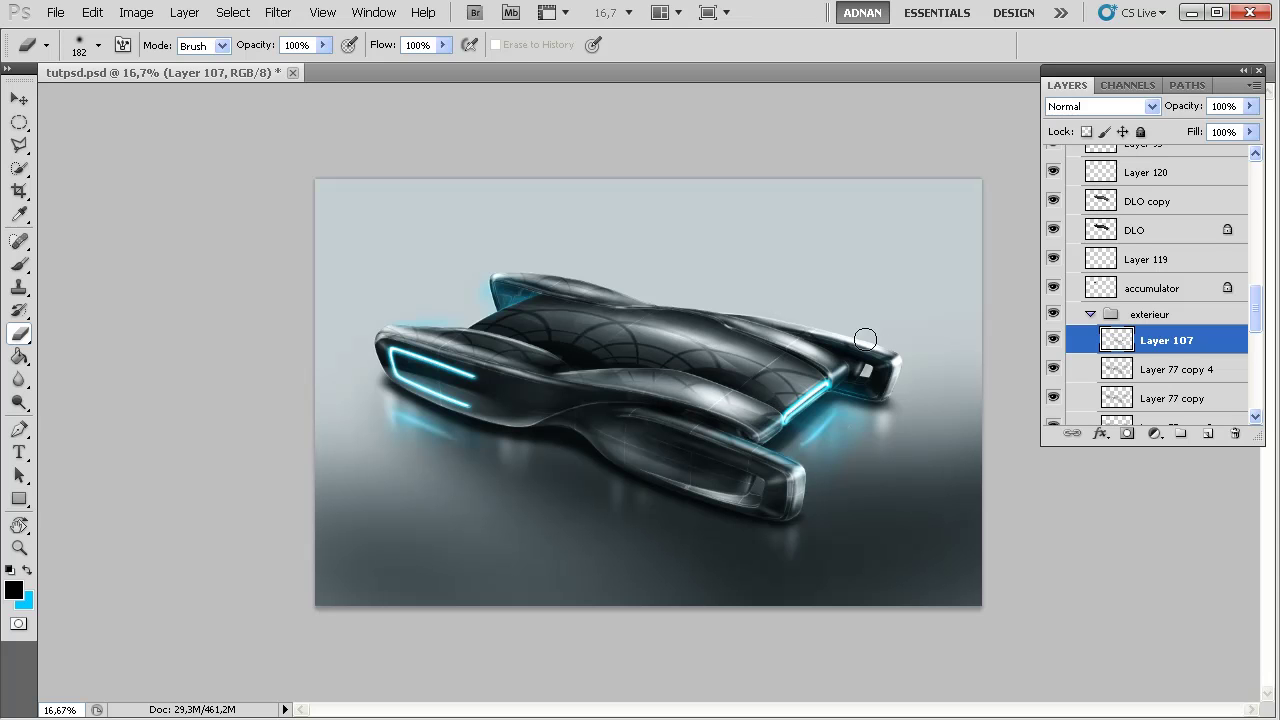
pyautogui.click(1125, 372)
pyautogui.click(1053, 370)
pyautogui.click(1053, 370)
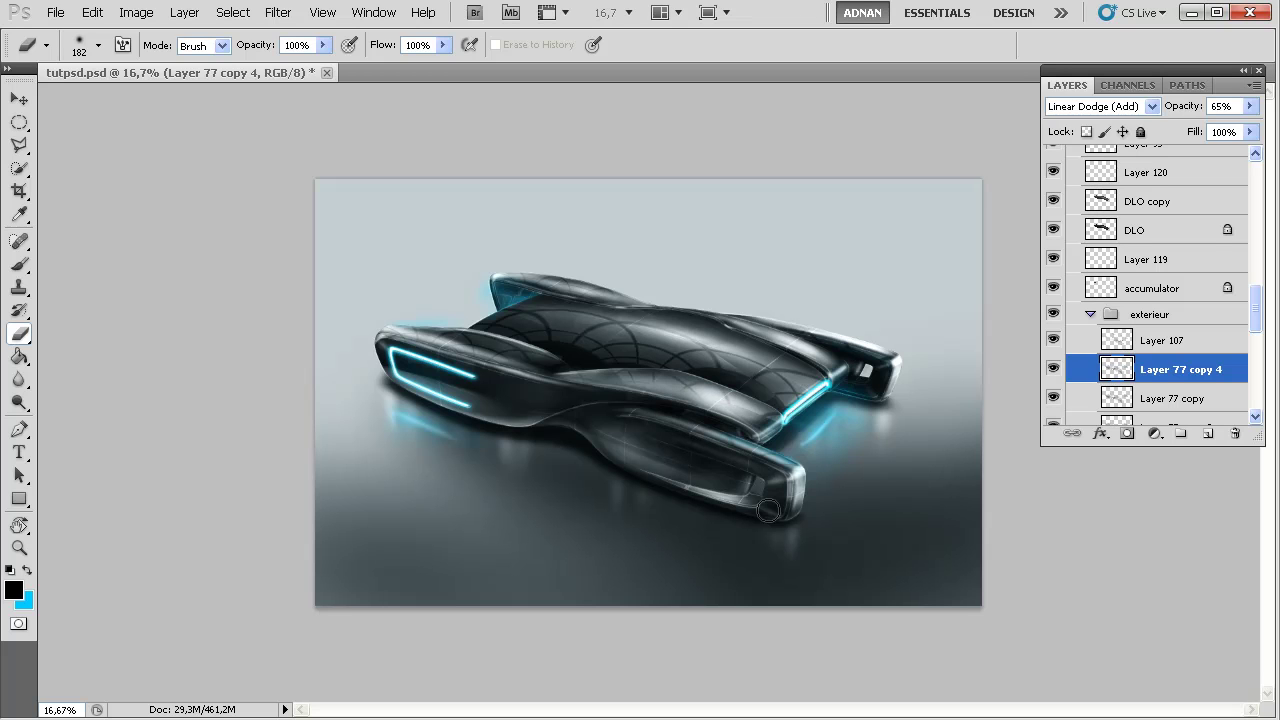
pyautogui.scroll(-4, 1221, 345)
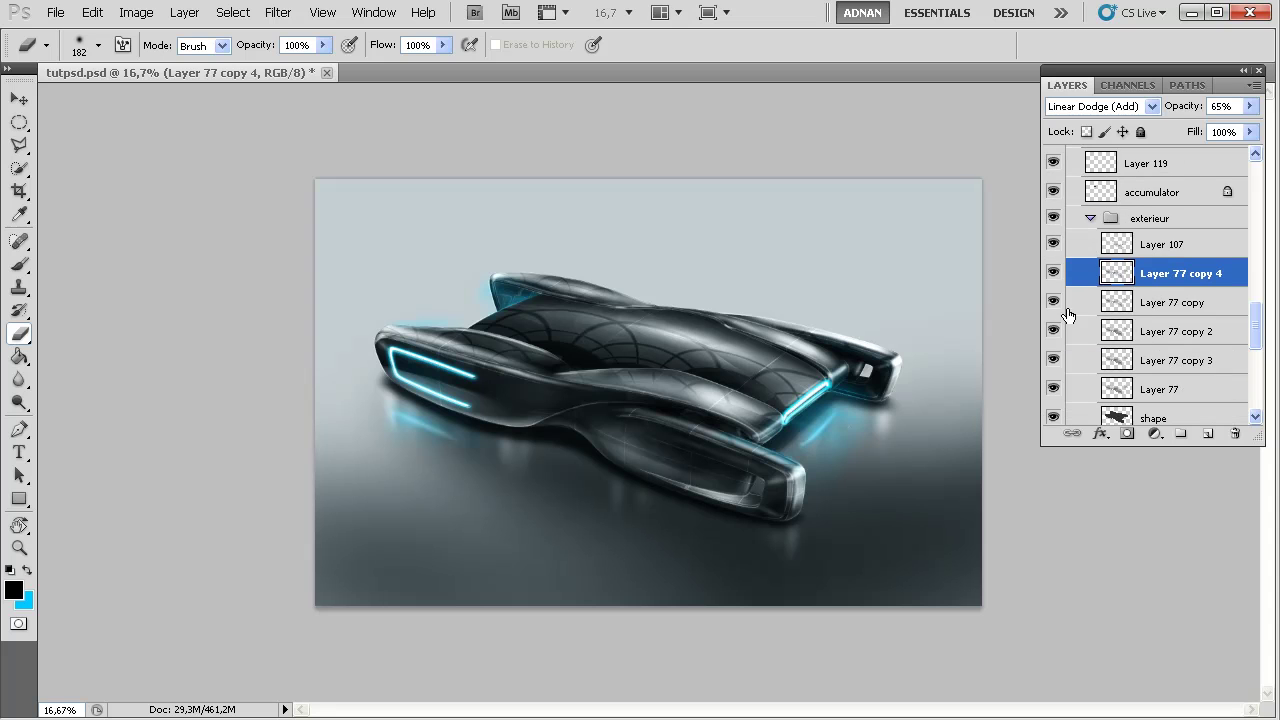
pyautogui.click(1053, 303)
pyautogui.click(1053, 303)
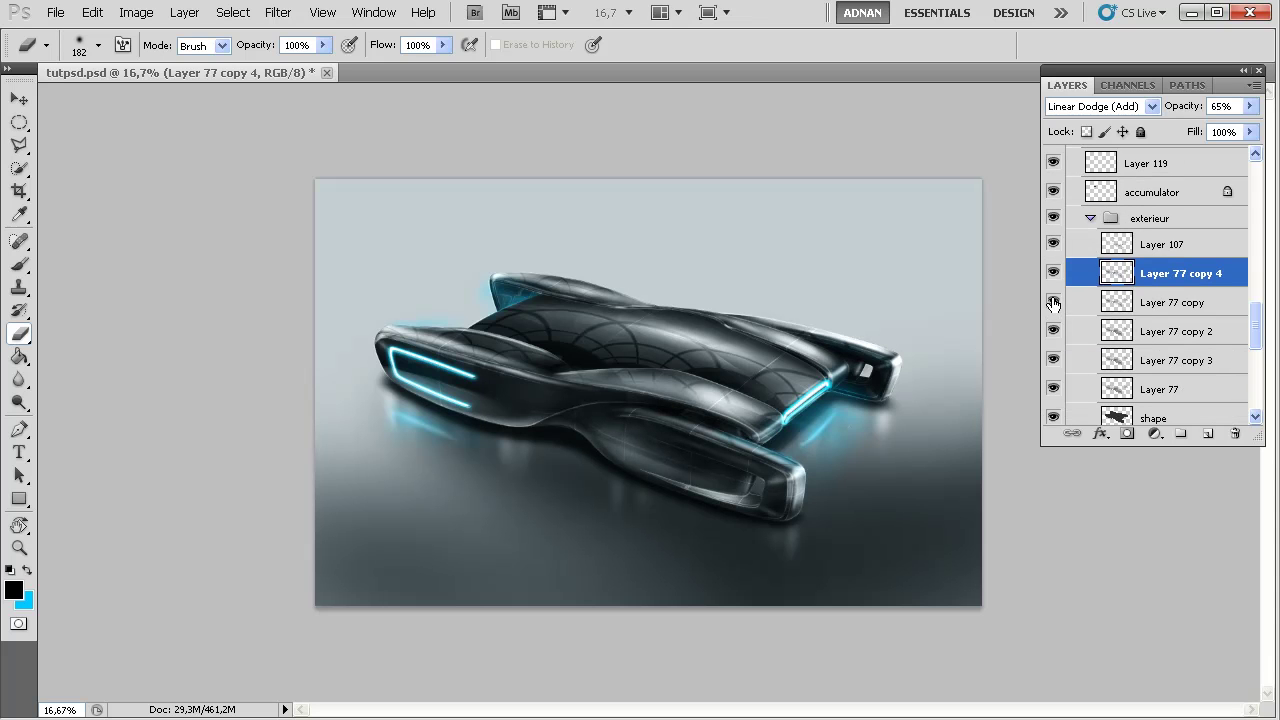
pyautogui.click(1088, 333)
pyautogui.click(1053, 331)
pyautogui.click(1053, 331)
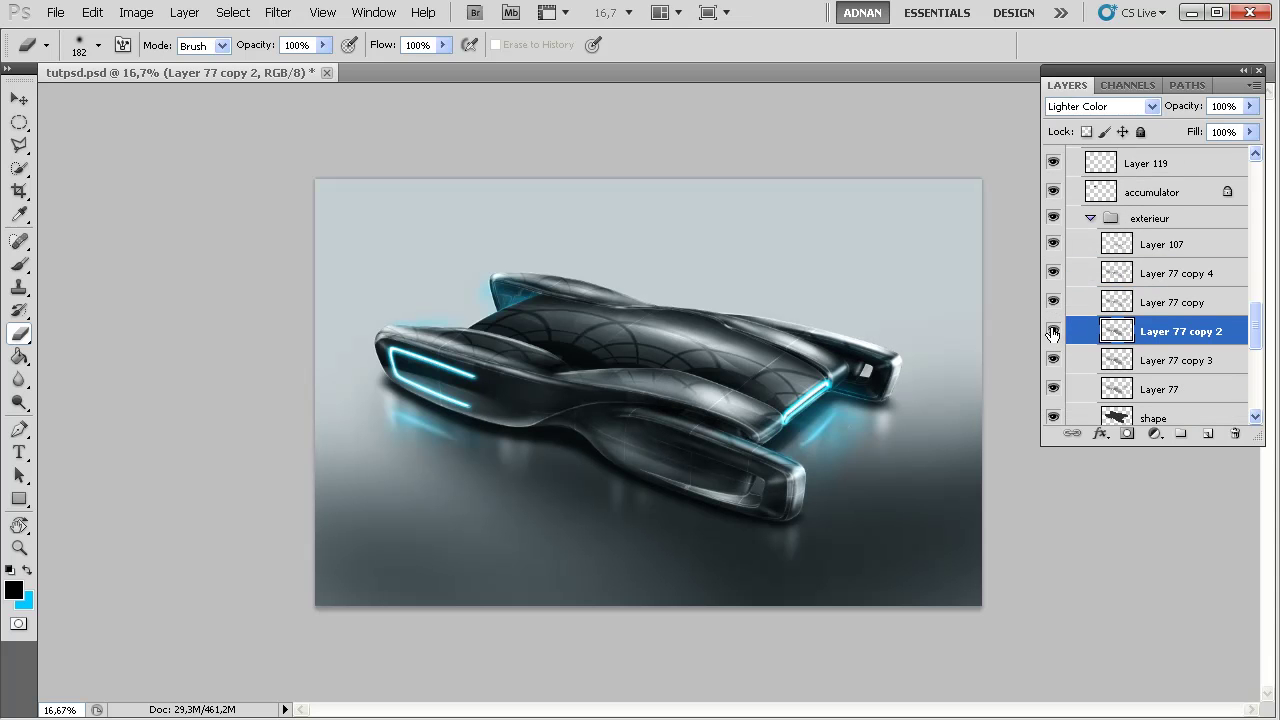
pyautogui.click(1090, 362)
pyautogui.click(1066, 334)
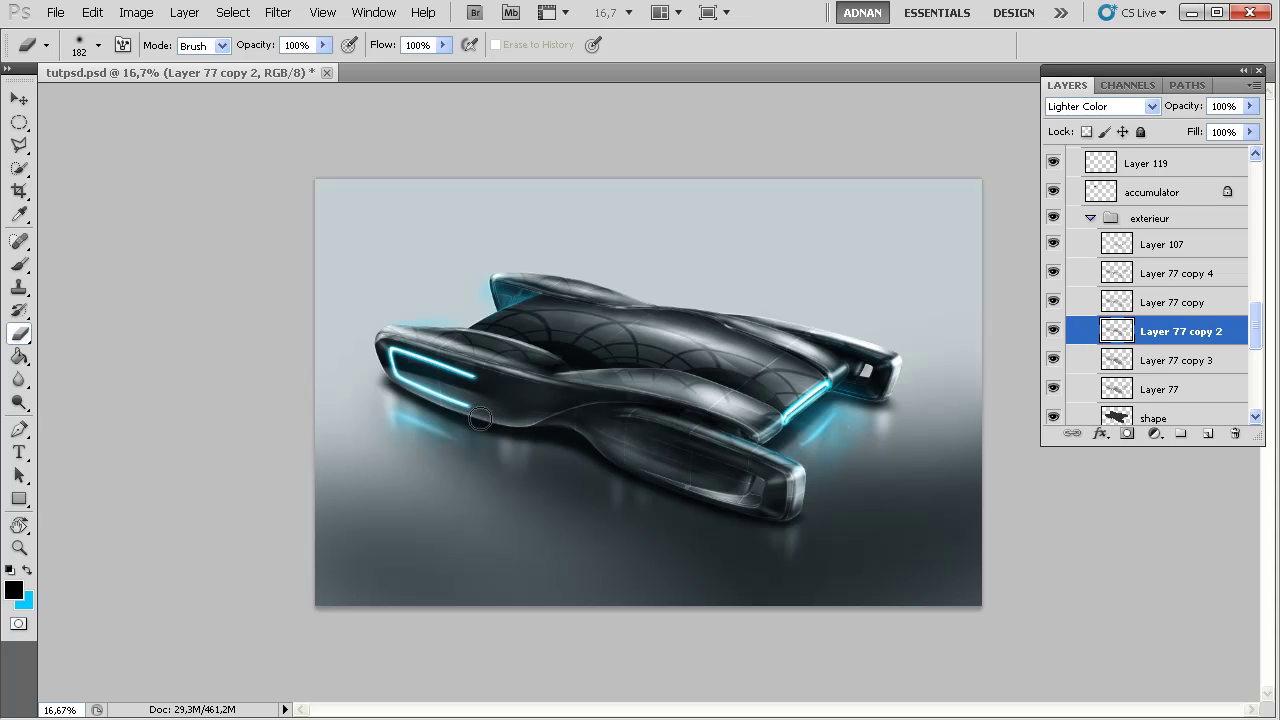
pyautogui.click(1096, 363)
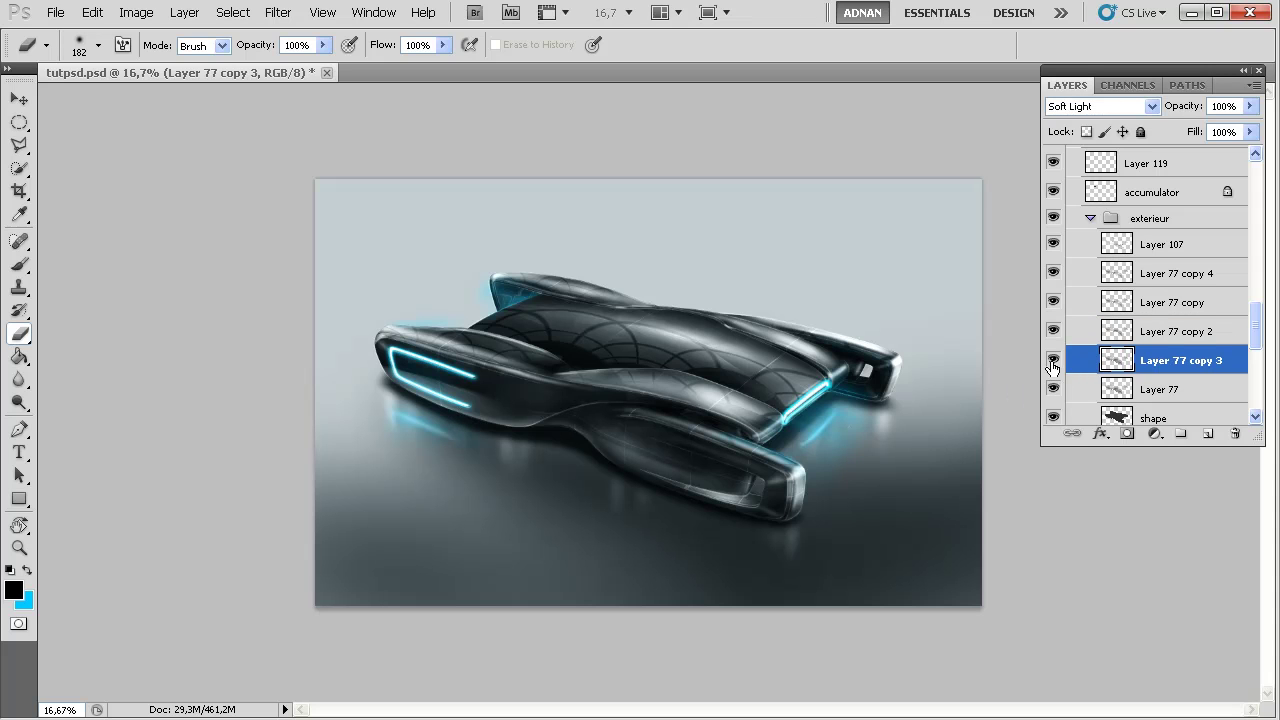
pyautogui.click(1052, 362)
pyautogui.click(1052, 362)
pyautogui.click(1054, 390)
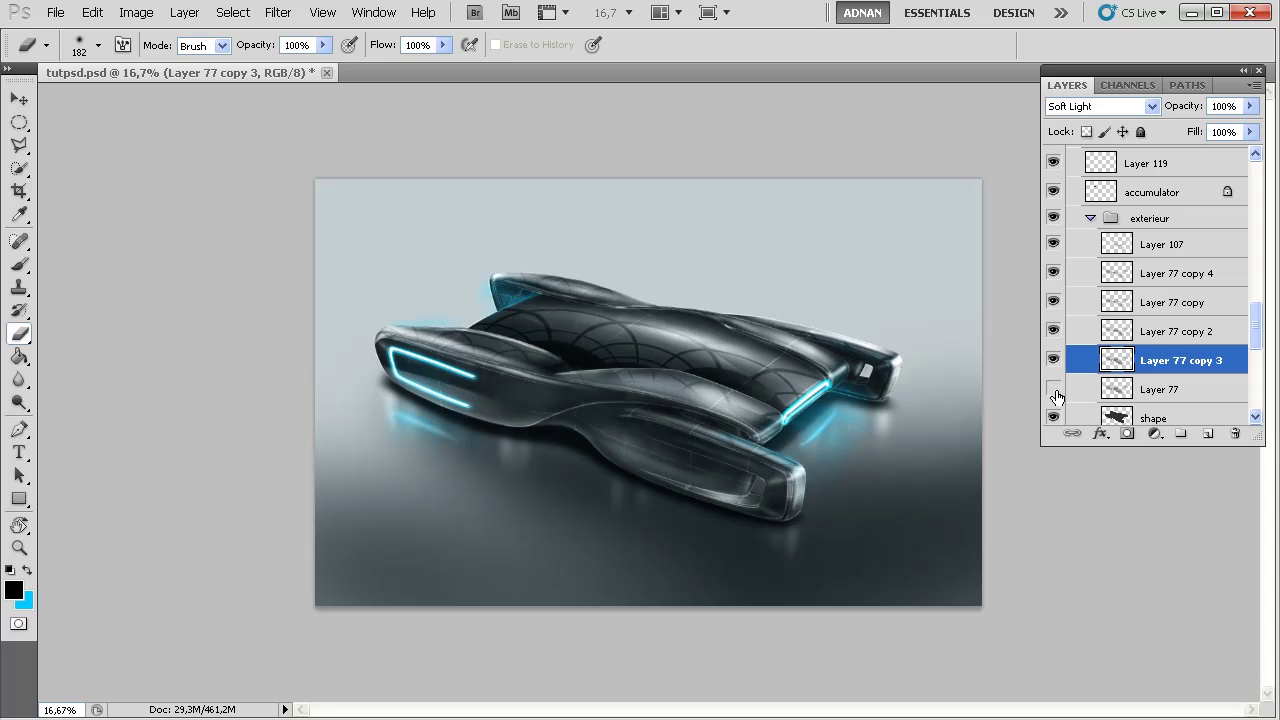
pyautogui.click(1055, 392)
pyautogui.click(1053, 391)
pyautogui.click(1053, 391)
pyautogui.click(1053, 302)
pyautogui.click(1052, 302)
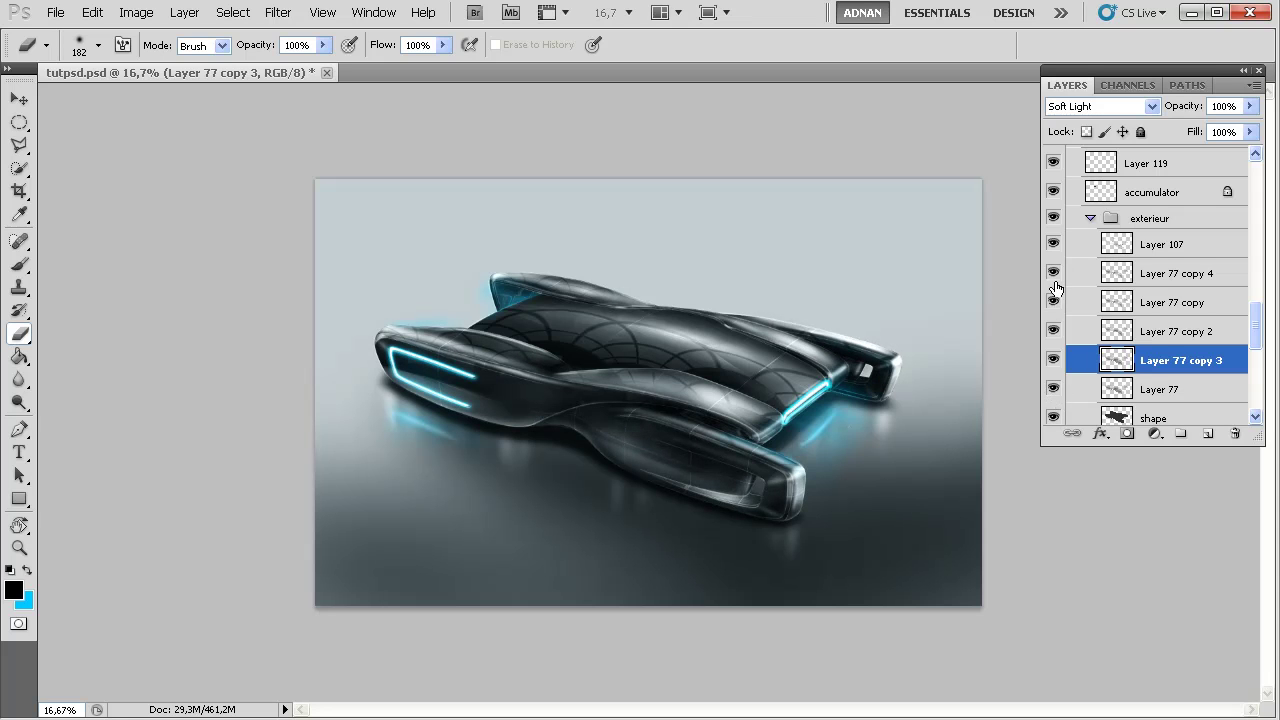
pyautogui.click(1053, 273)
pyautogui.click(1115, 273)
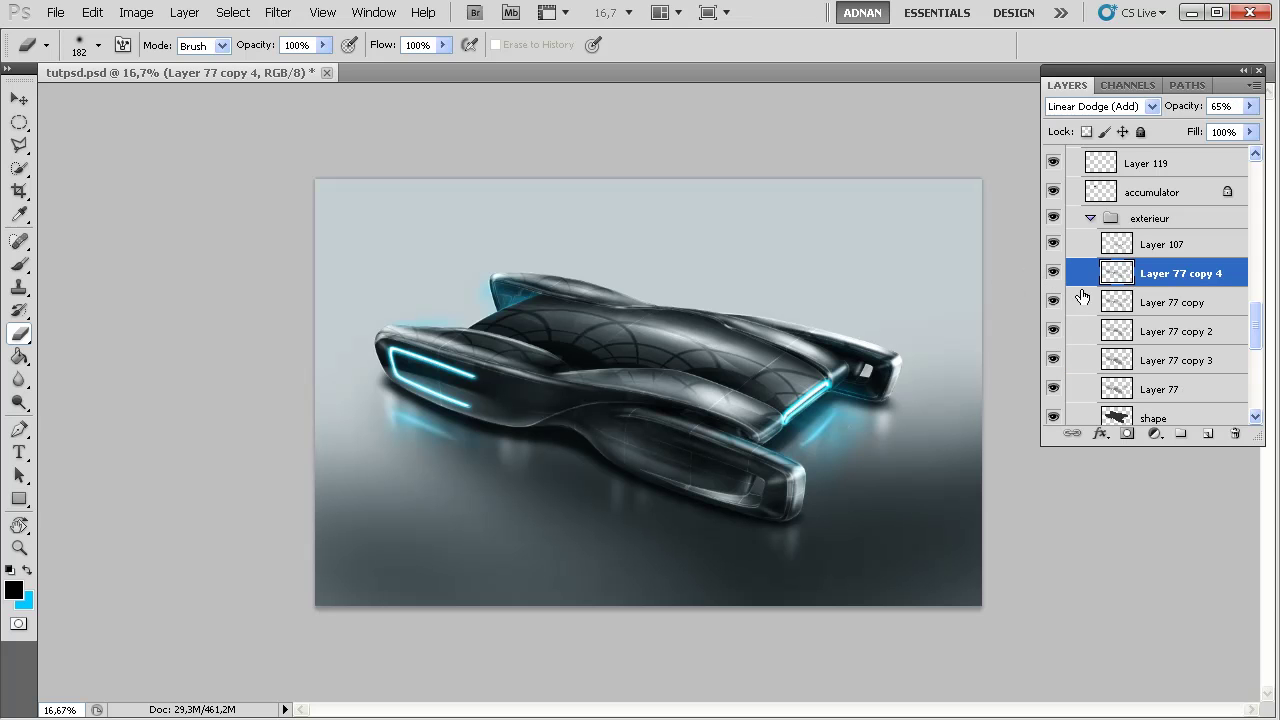
pyautogui.click(1053, 244)
pyautogui.click(1053, 244)
pyautogui.click(1053, 244)
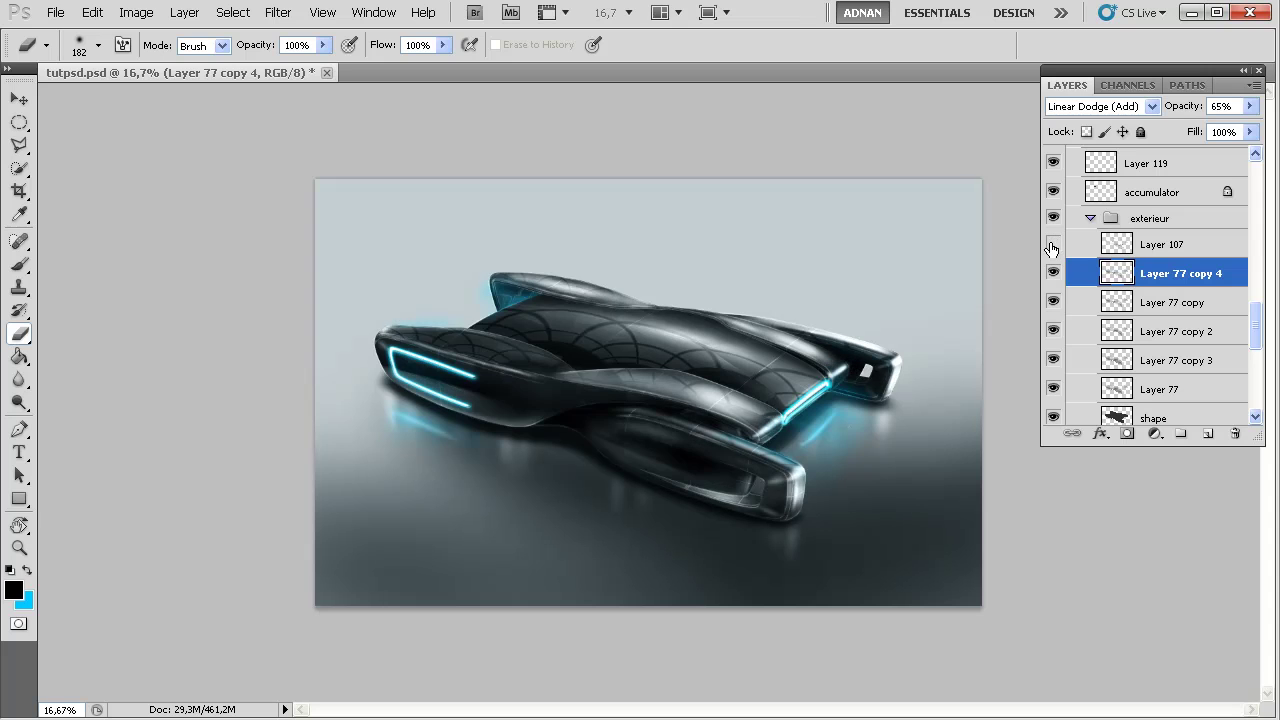
pyautogui.click(1053, 244)
pyautogui.press('space')
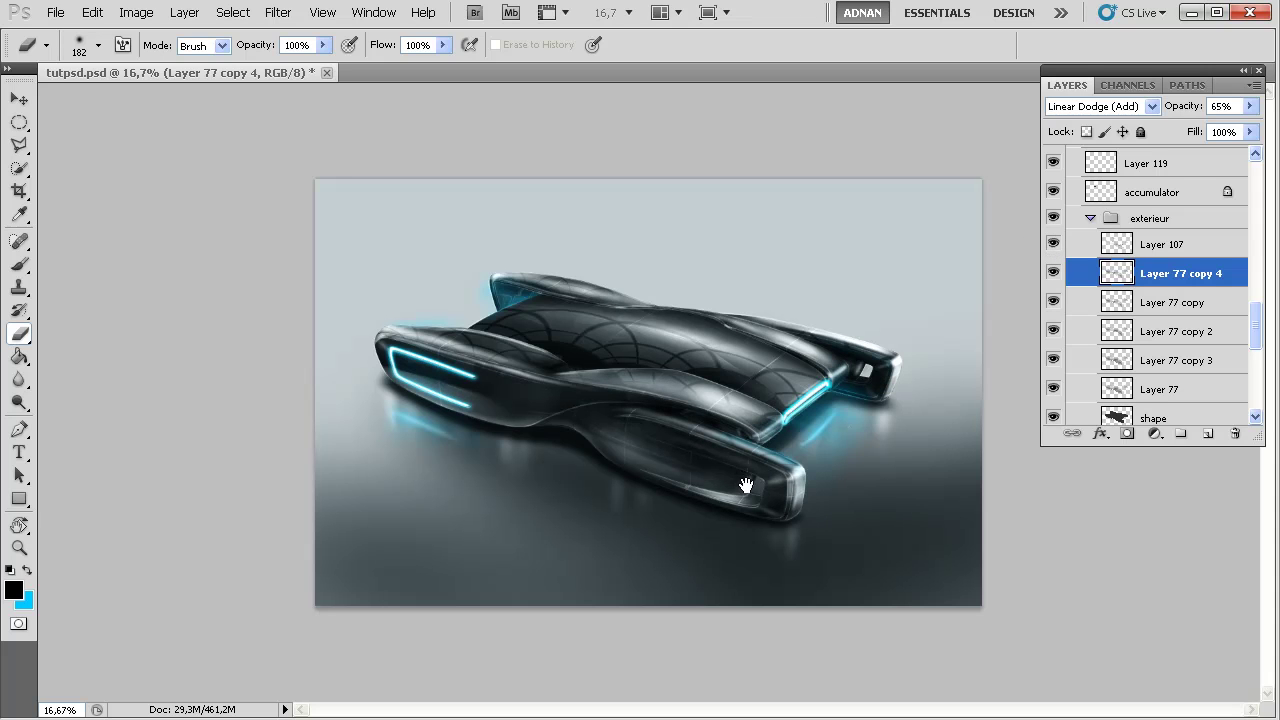
pyautogui.moveTo(1248, 341); pyautogui.dragTo(1275, 182)
pyautogui.click(1208, 163)
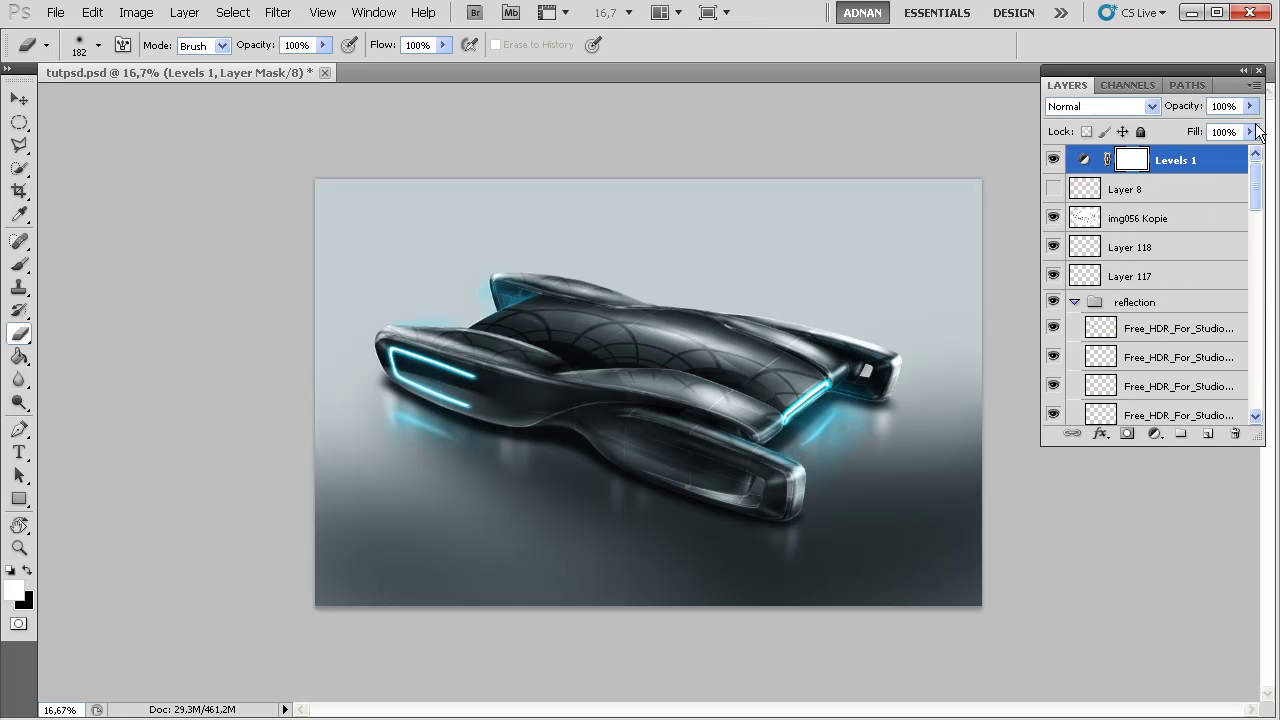
# Open Levels 1, view its Red channel midtone at 0,89, and close the panel
pyautogui.click(1095, 170)
pyautogui.click(1060, 300)
pyautogui.click(1056, 336)
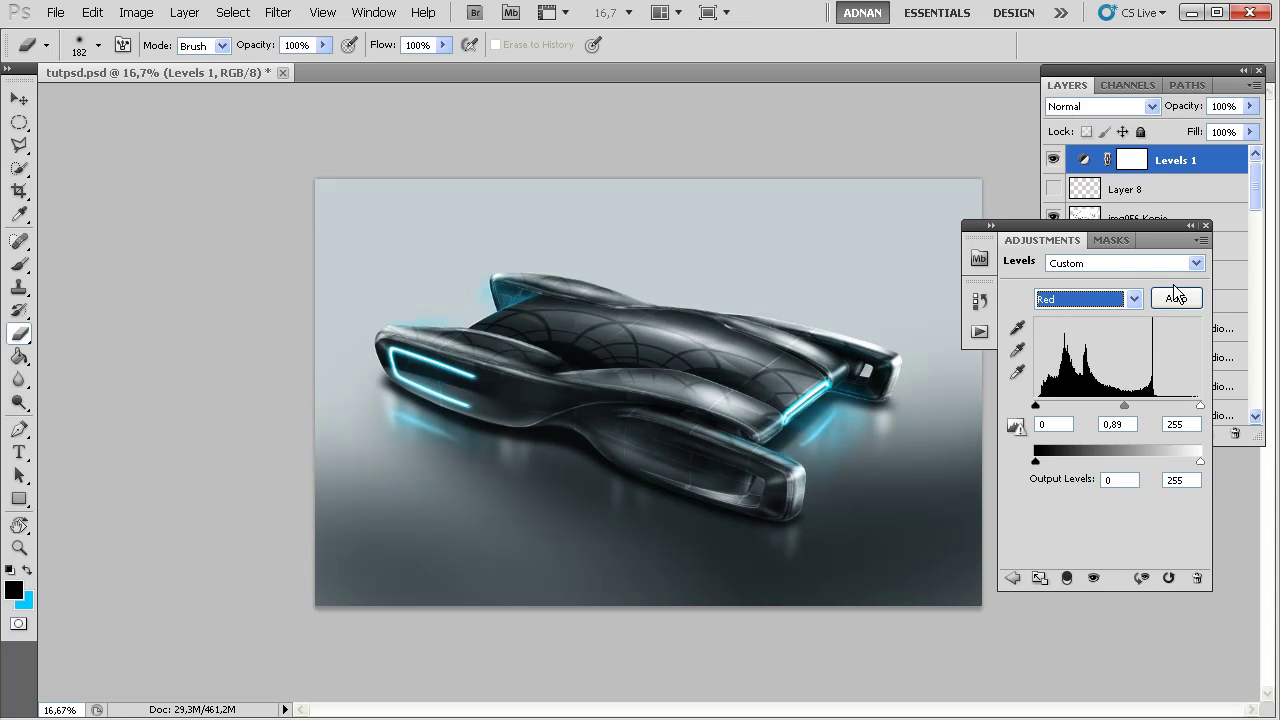
pyautogui.click(1206, 226)
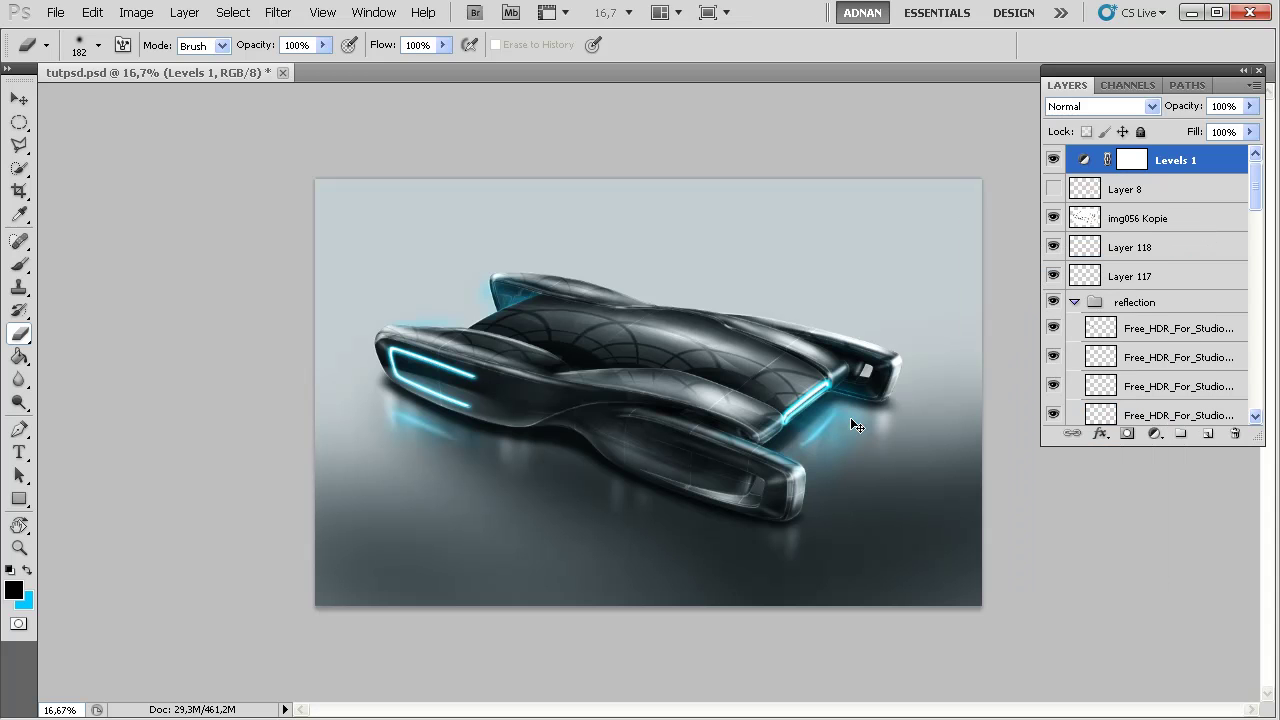
# Collapse the reflection group so the rendering group's layers are visible
pyautogui.scroll(1, 850, 420)
pyautogui.scroll(1, 850, 417)
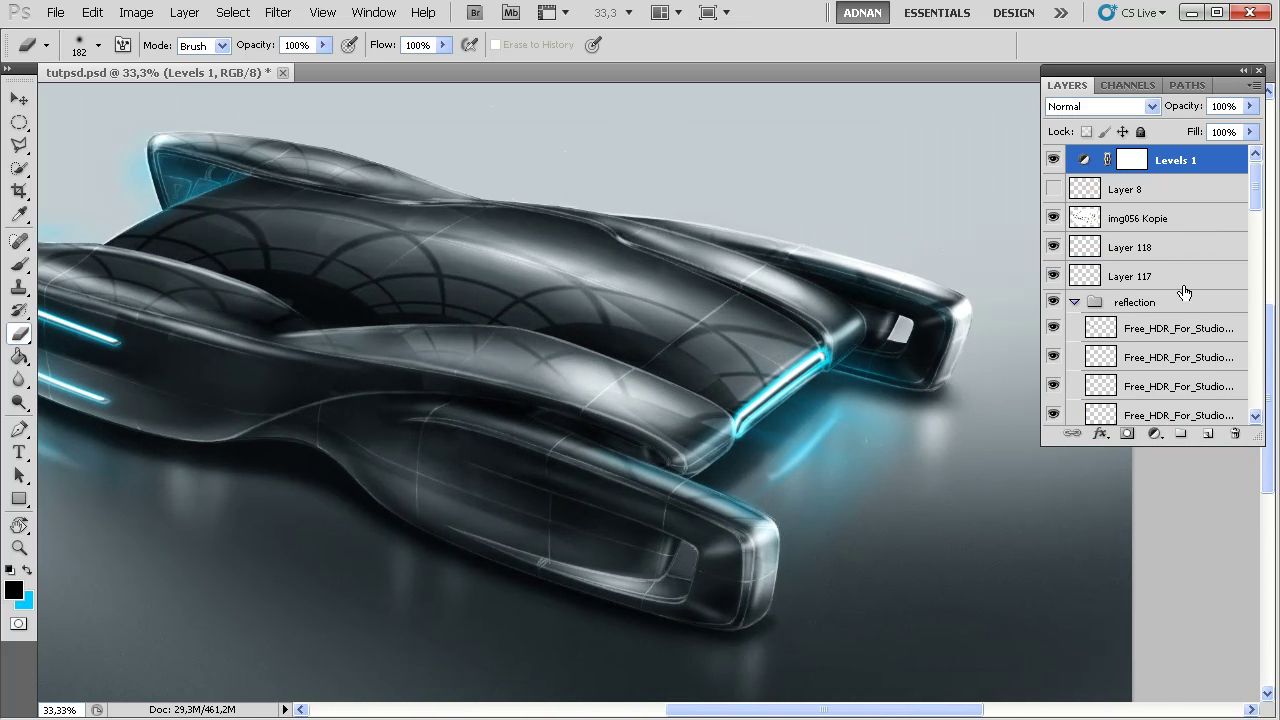
pyautogui.scroll(-1, 1258, 209)
pyautogui.click(1074, 291)
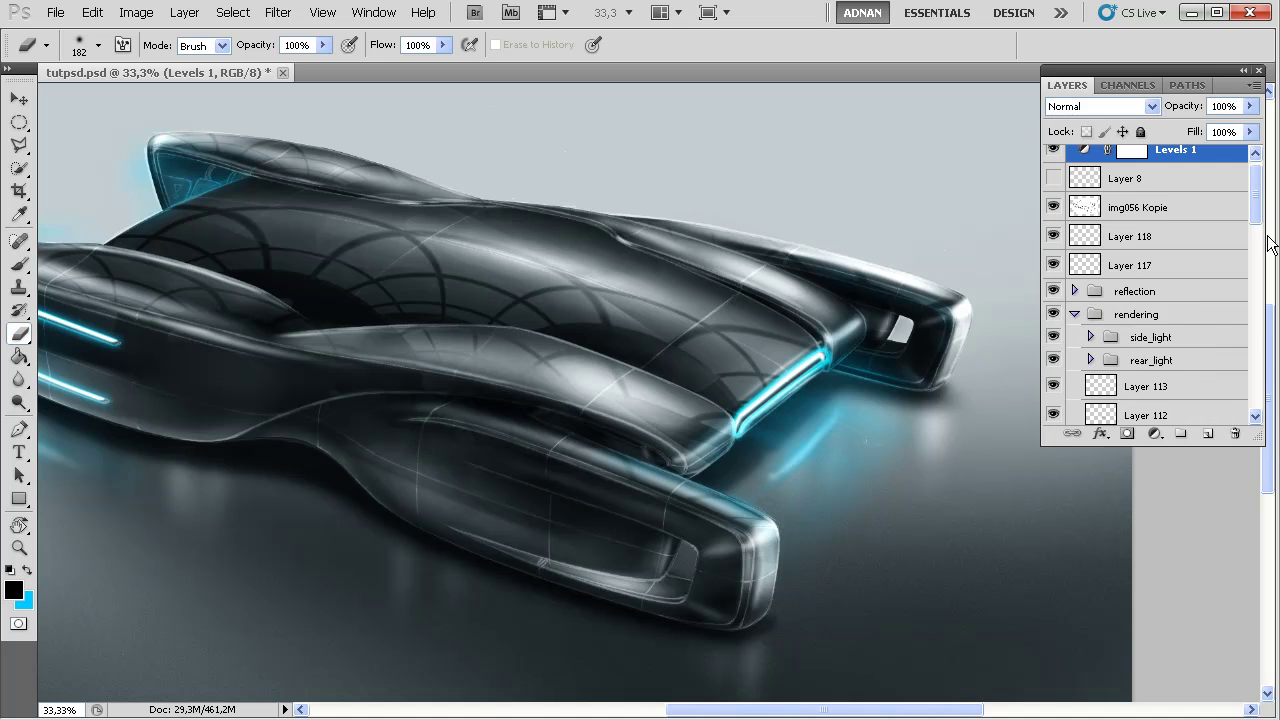
pyautogui.moveTo(1257, 214); pyautogui.dragTo(1255, 244)
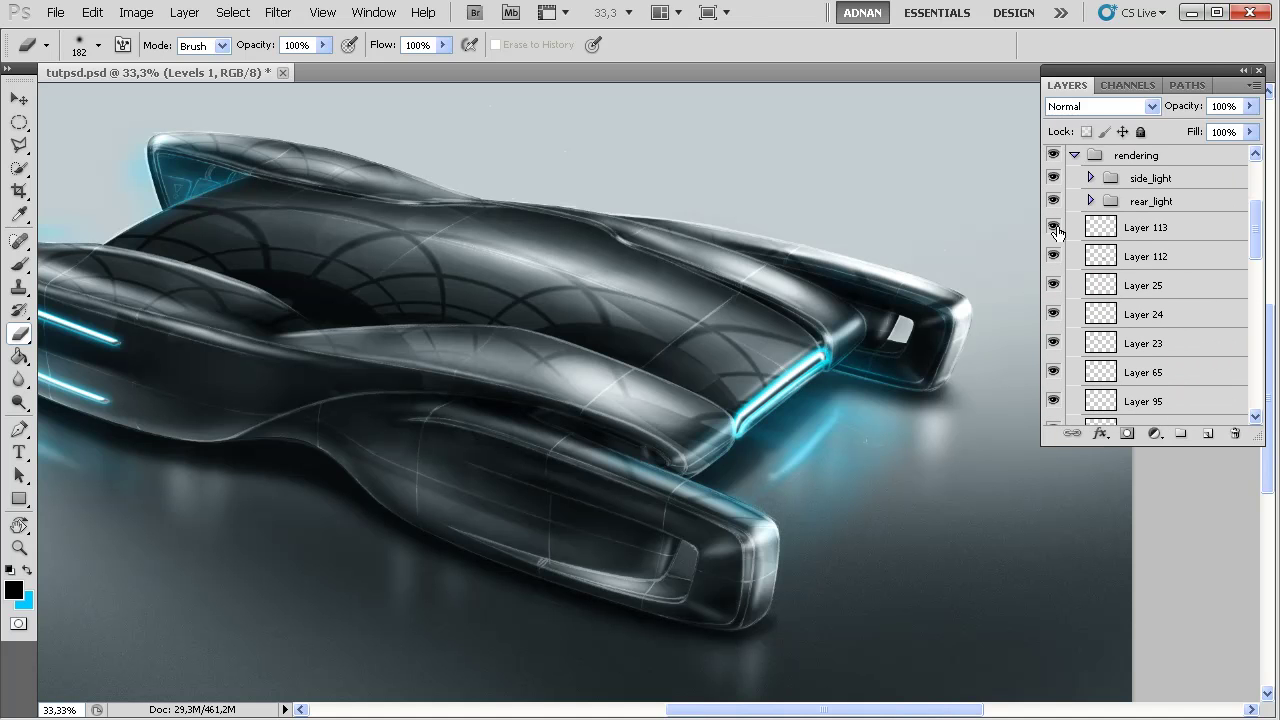
# Show Layer 113 again and hide Layer 112 to compare
pyautogui.click(1052, 229)
pyautogui.click(1053, 257)
pyautogui.moveTo(1255, 240); pyautogui.dragTo(1256, 194)
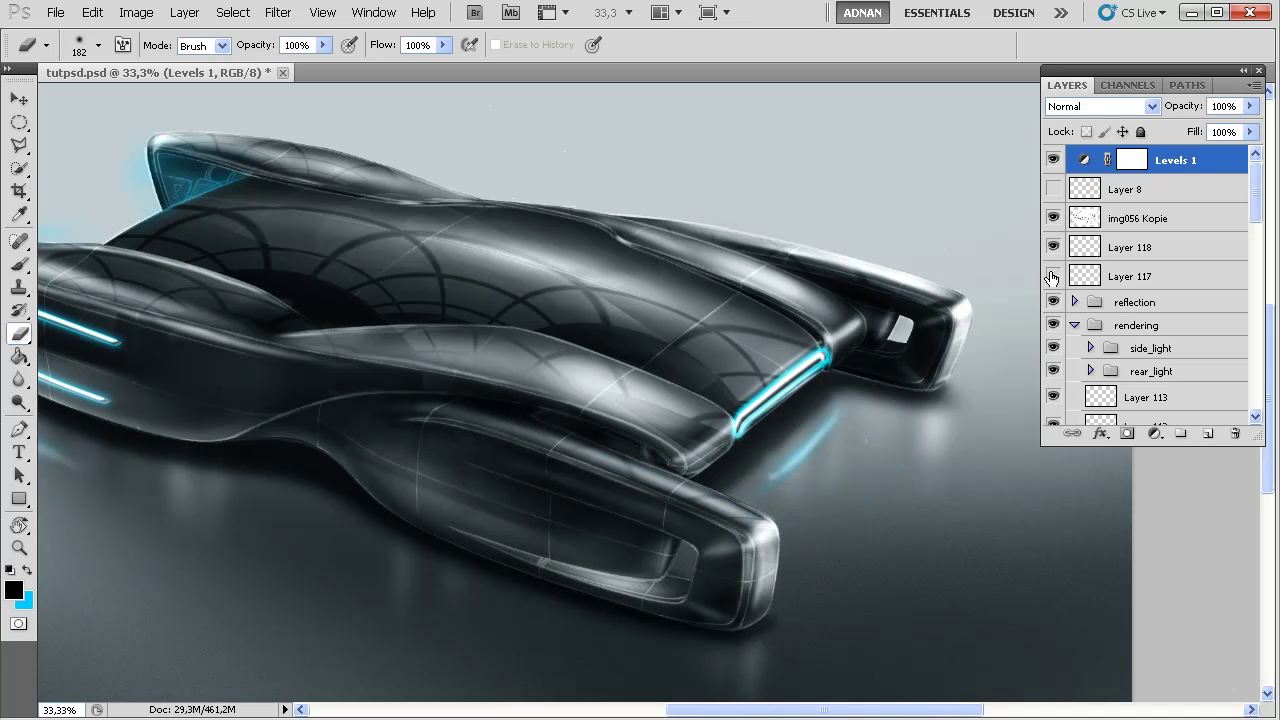
# Show Layer 117 and cycle its blend modes to settle on Screen
pyautogui.click(1052, 276)
pyautogui.click(1097, 287)
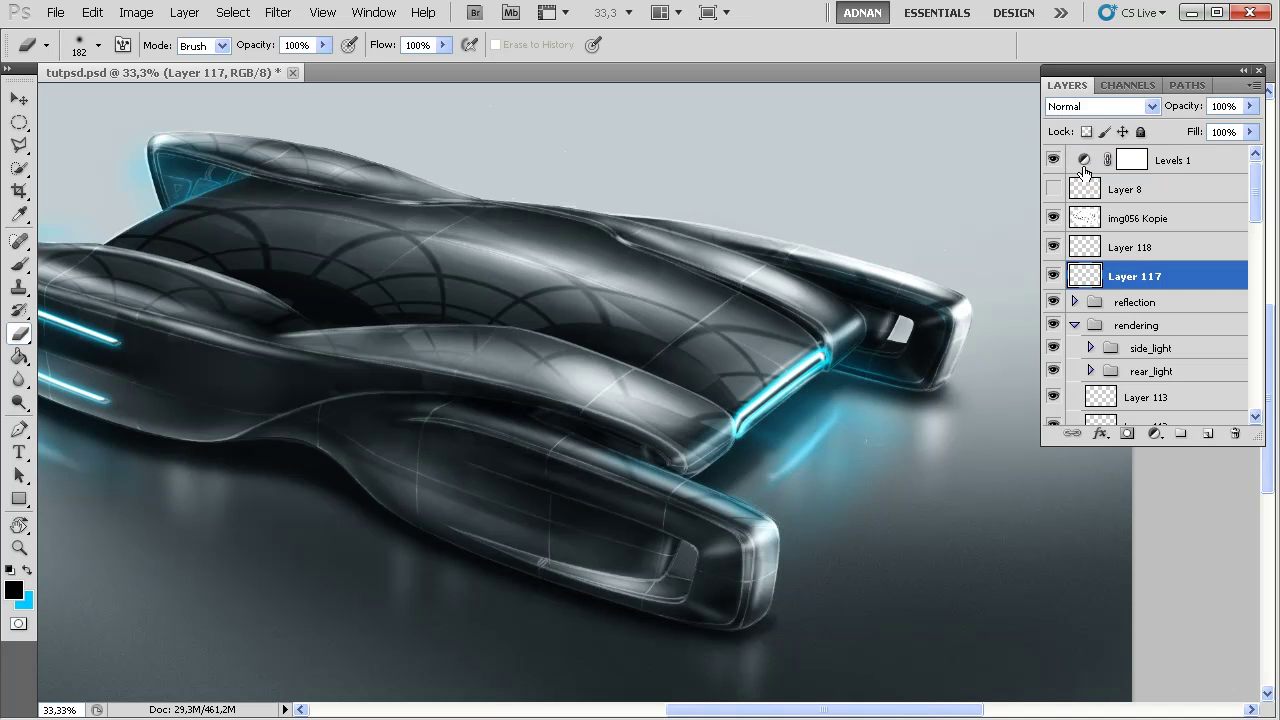
pyautogui.click(1087, 107)
pyautogui.click(1091, 103)
pyautogui.press('Down')
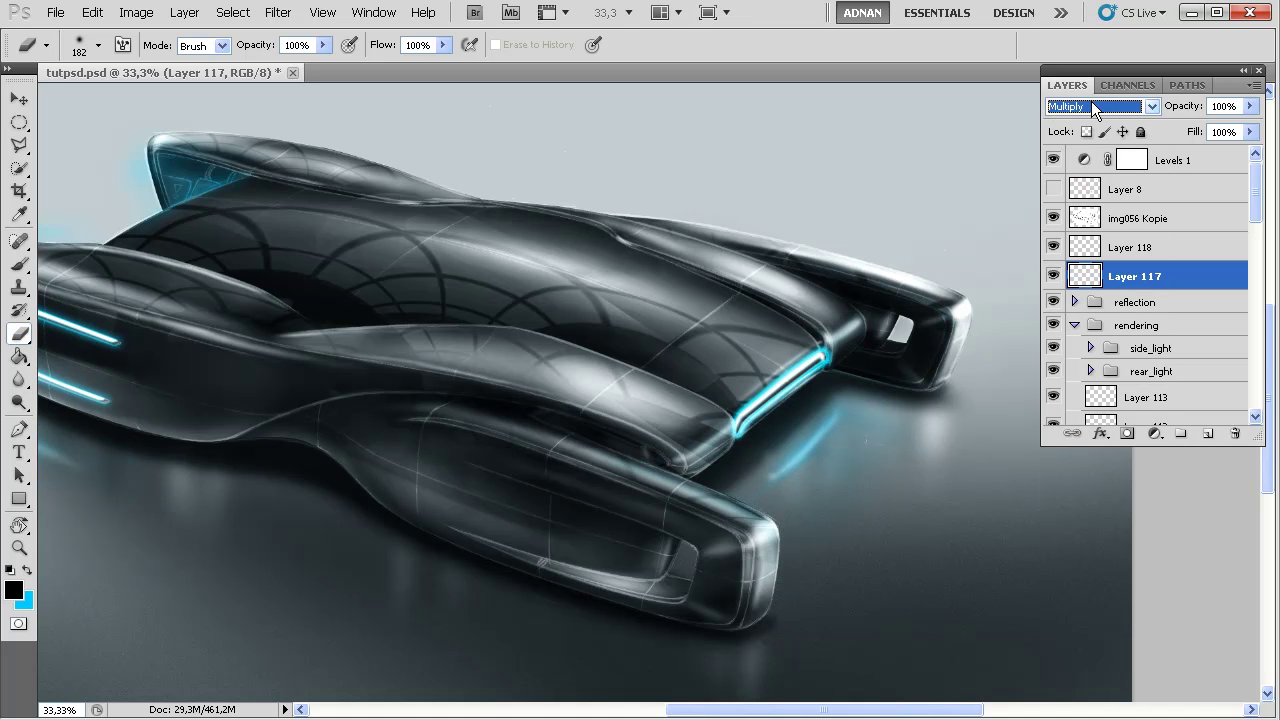
pyautogui.press('Down')
pyautogui.press('Down')
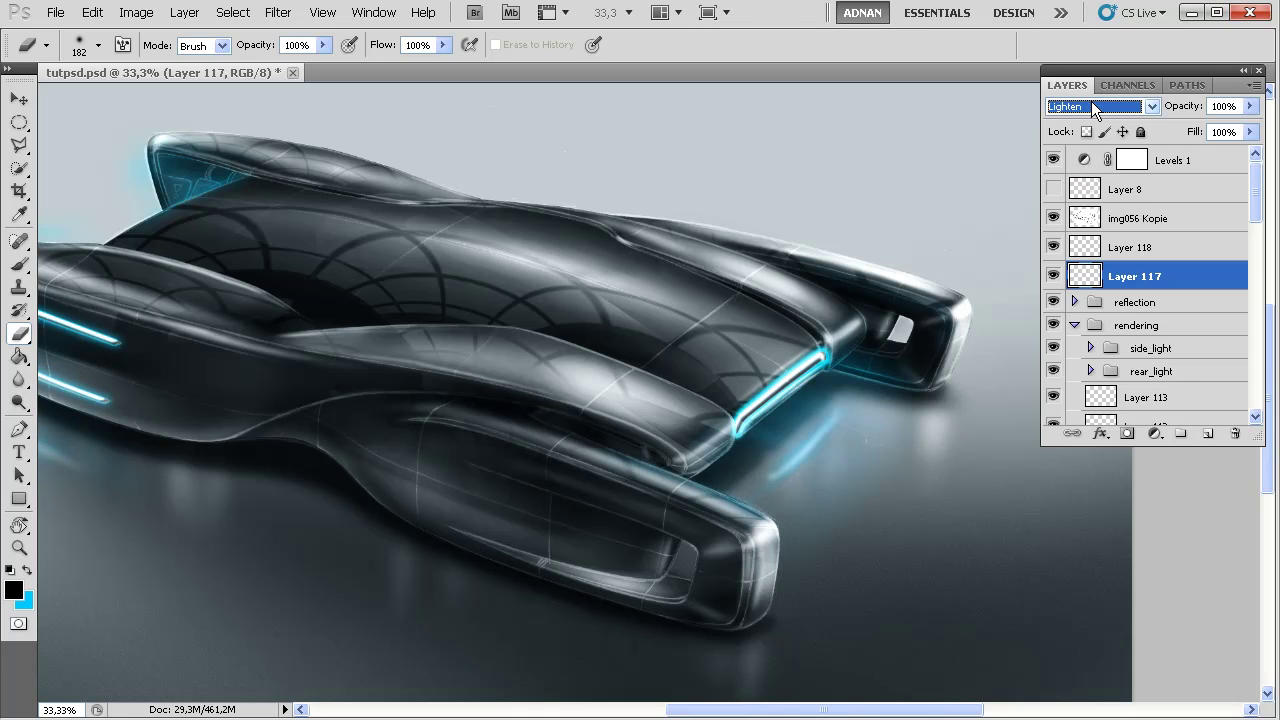
pyautogui.press('Down')
pyautogui.press('Up')
pyautogui.press('Up')
pyautogui.moveTo(338, 350); pyautogui.dragTo(565, 332)
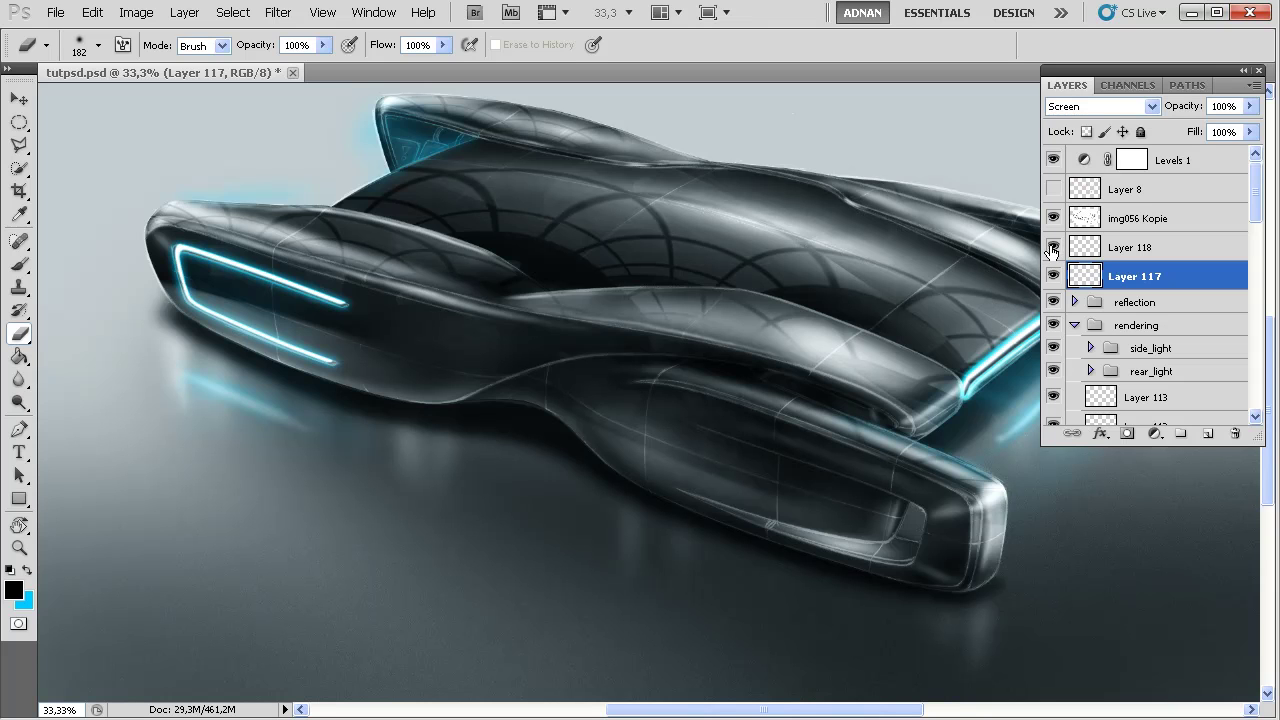
# Set Layer 118's blend mode to Screen as well
pyautogui.click(1086, 250)
pyautogui.click(1117, 107)
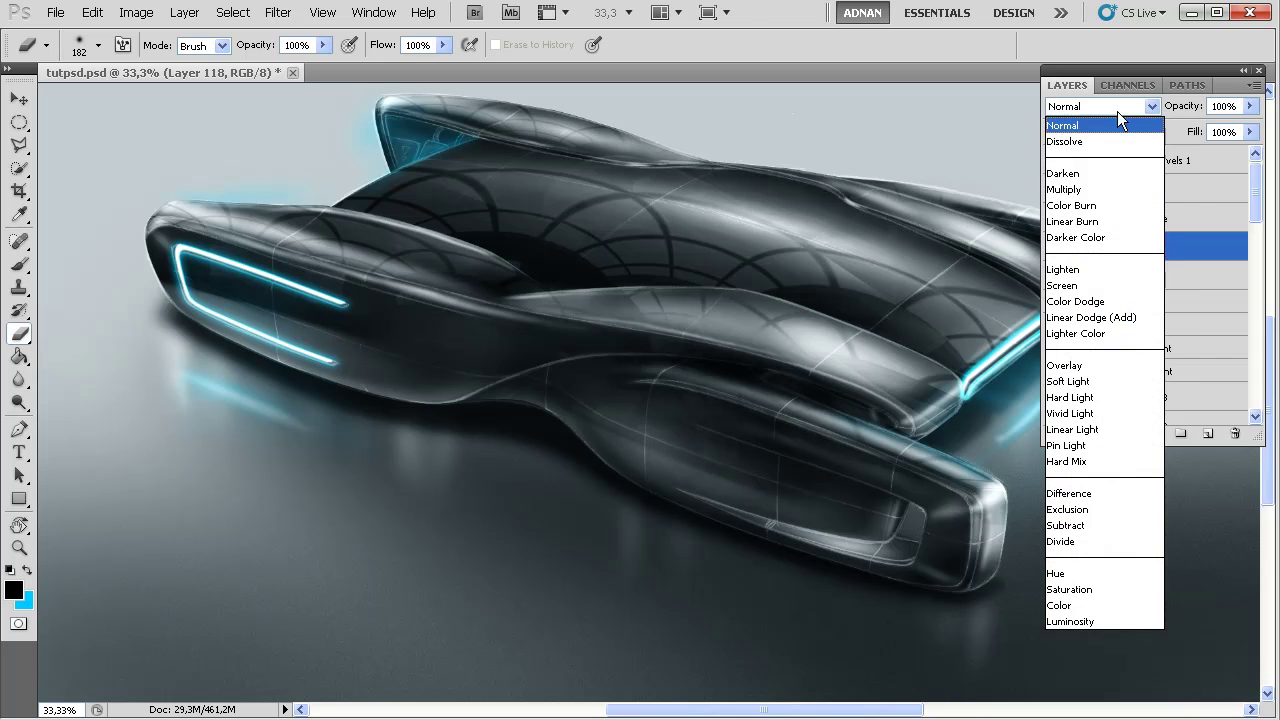
pyautogui.click(1055, 288)
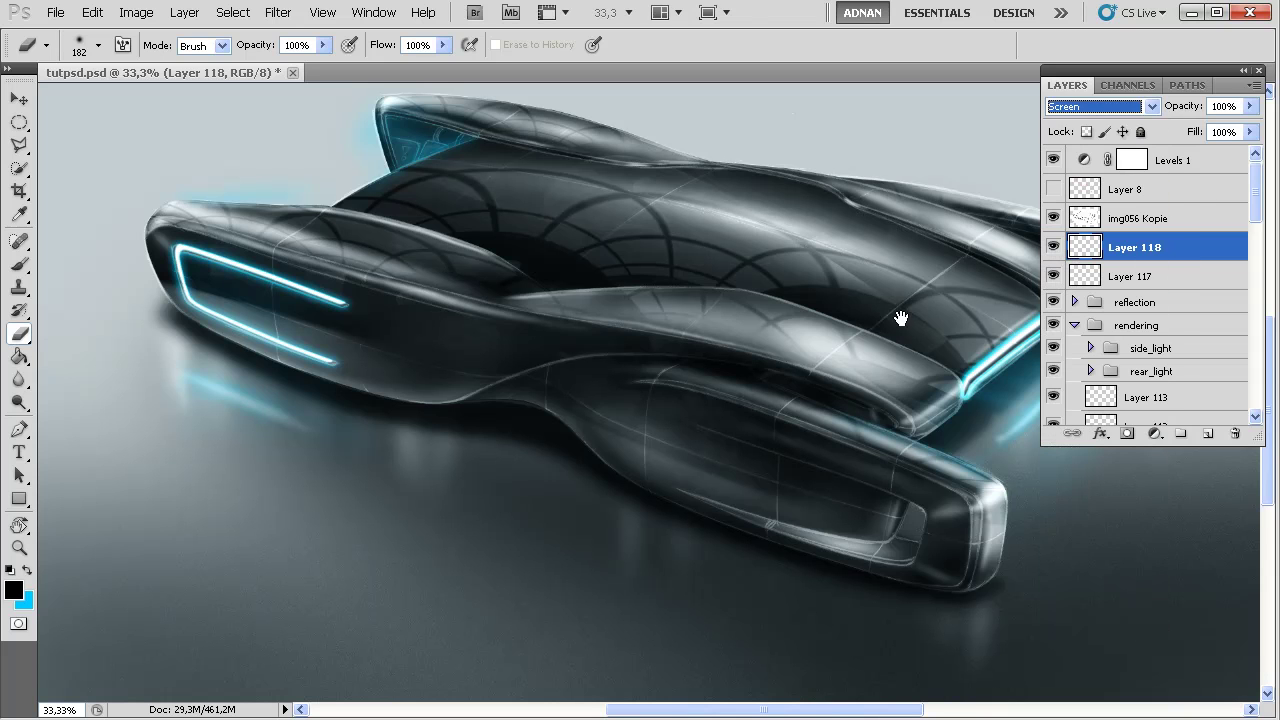
pyautogui.moveTo(897, 314); pyautogui.dragTo(848, 356)
# Toggle the shadow and shadow copy layers' visibility to compare their effect
pyautogui.scroll(-1, 1260, 222)
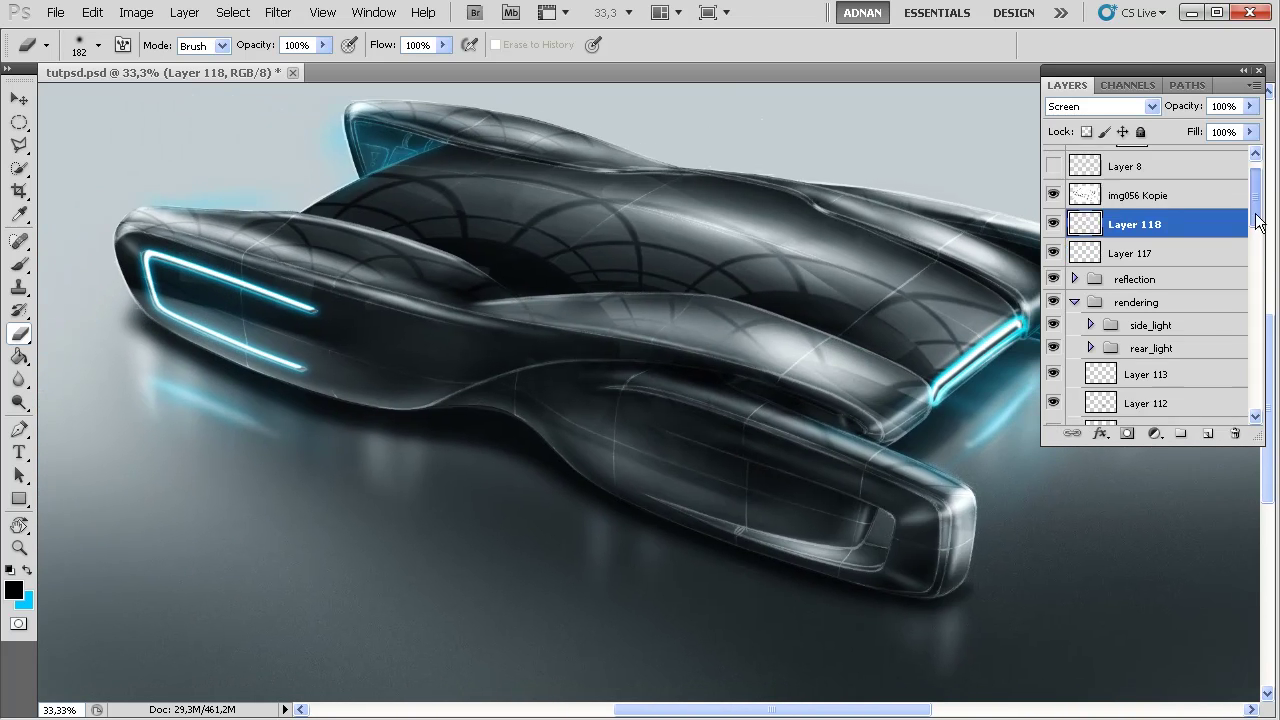
pyautogui.scroll(-10, 1258, 222)
pyautogui.click(1125, 208)
pyautogui.click(1249, 106)
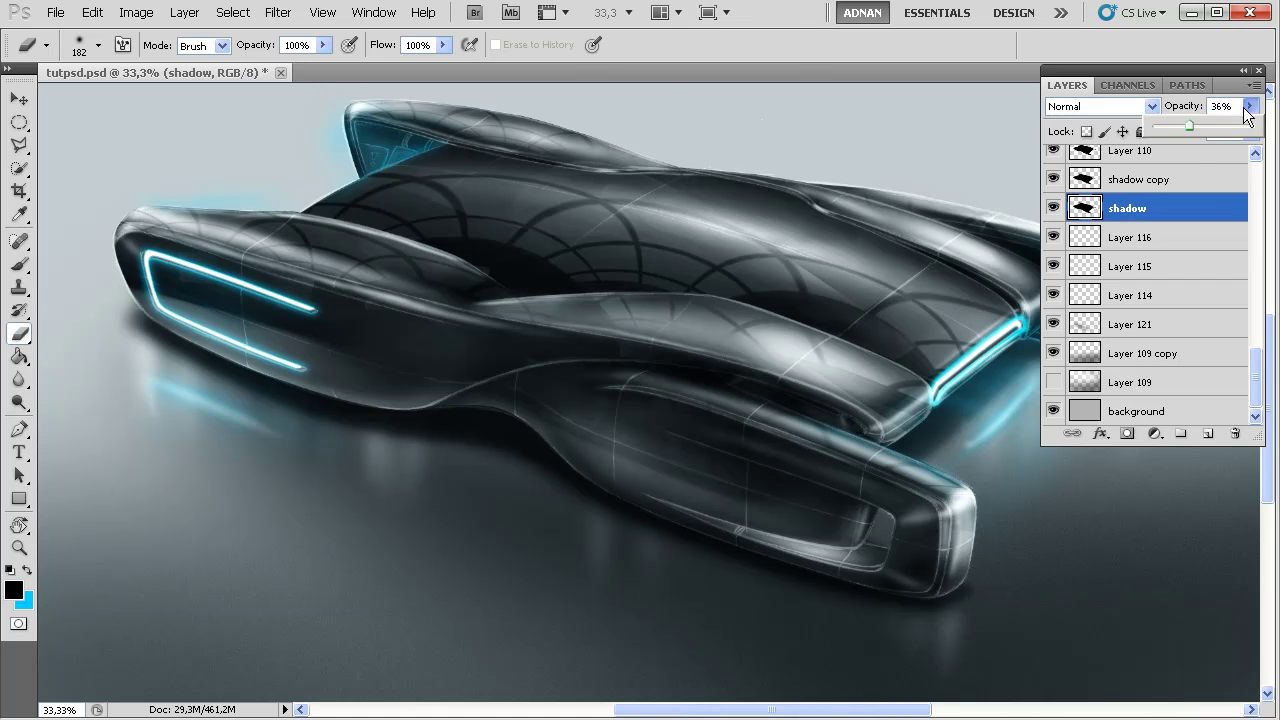
pyautogui.click(1054, 208)
pyautogui.click(1054, 208)
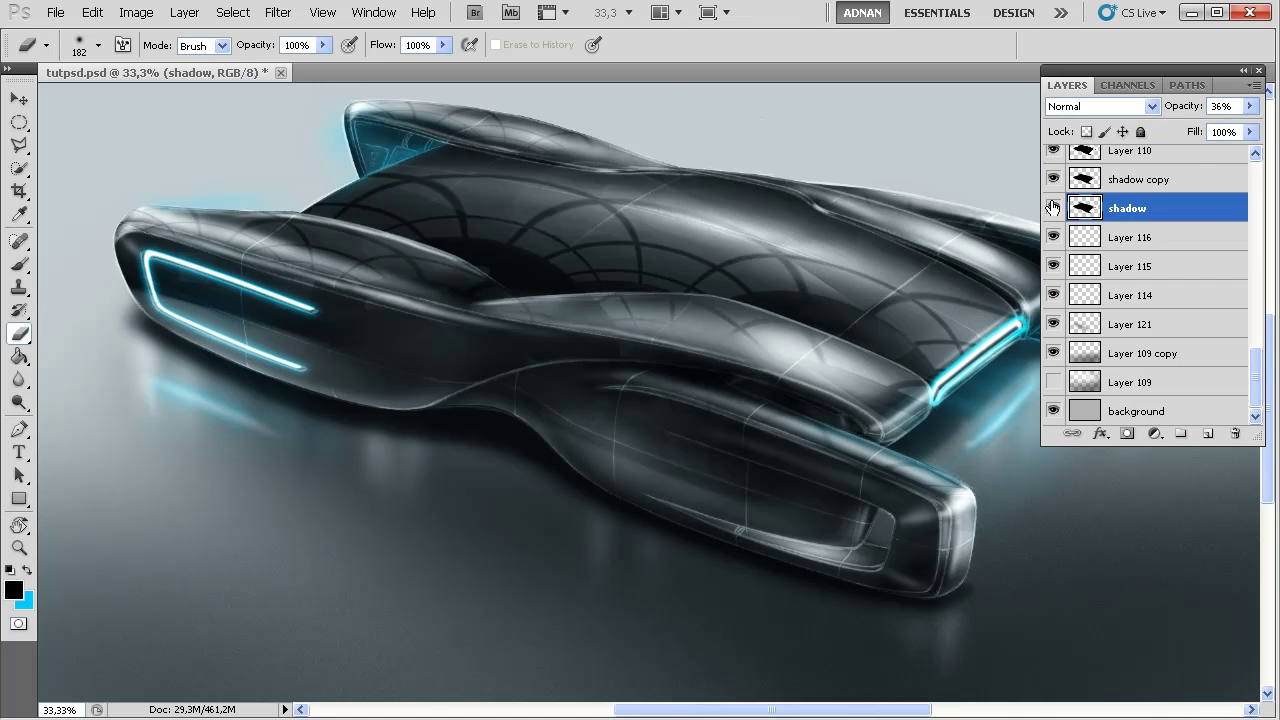
pyautogui.click(1054, 180)
pyautogui.click(1054, 180)
# Lower the shadow copy layer's opacity to 50%
pyautogui.click(1110, 180)
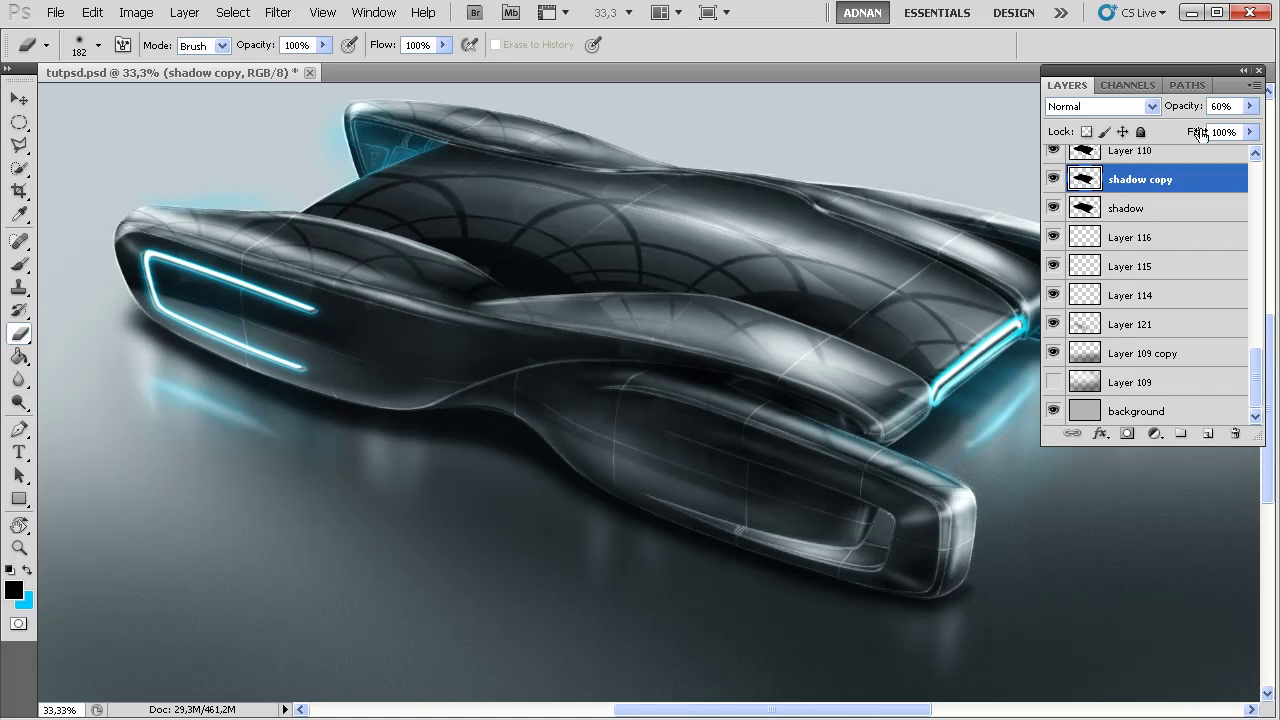
pyautogui.click(1249, 106)
pyautogui.moveTo(1201, 122); pyautogui.dragTo(1190, 125)
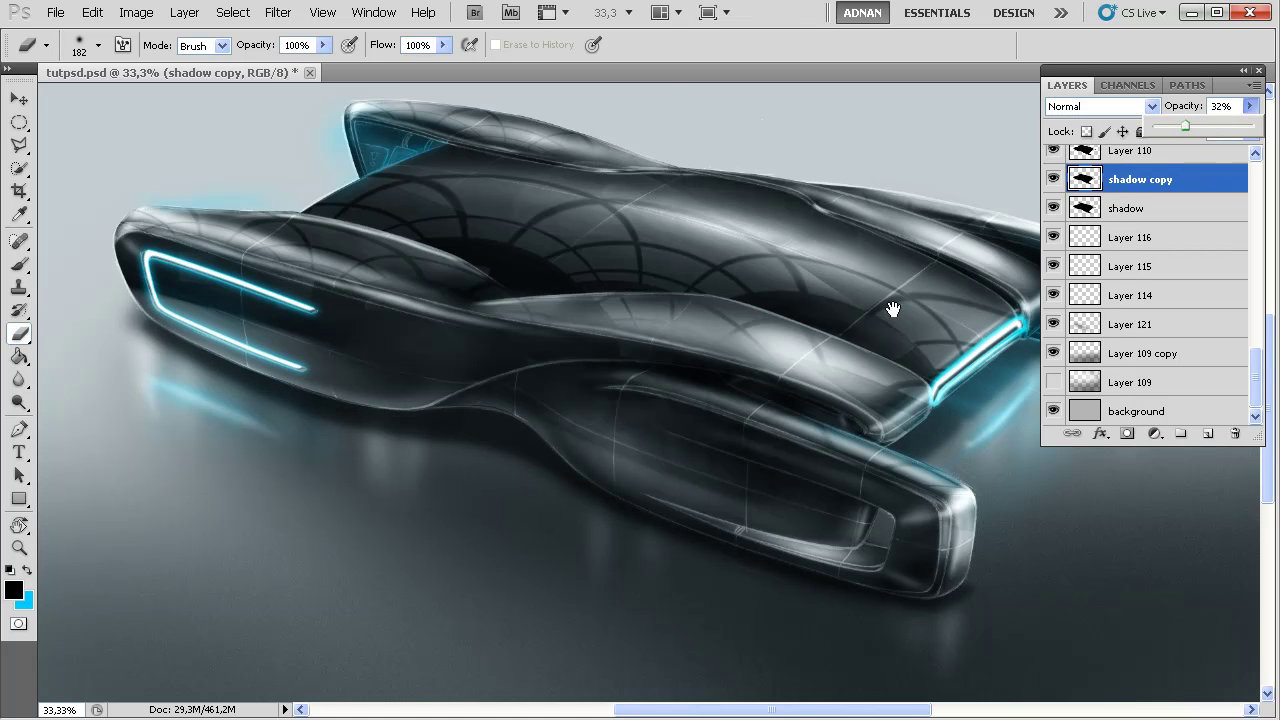
pyautogui.moveTo(909, 371); pyautogui.dragTo(713, 308)
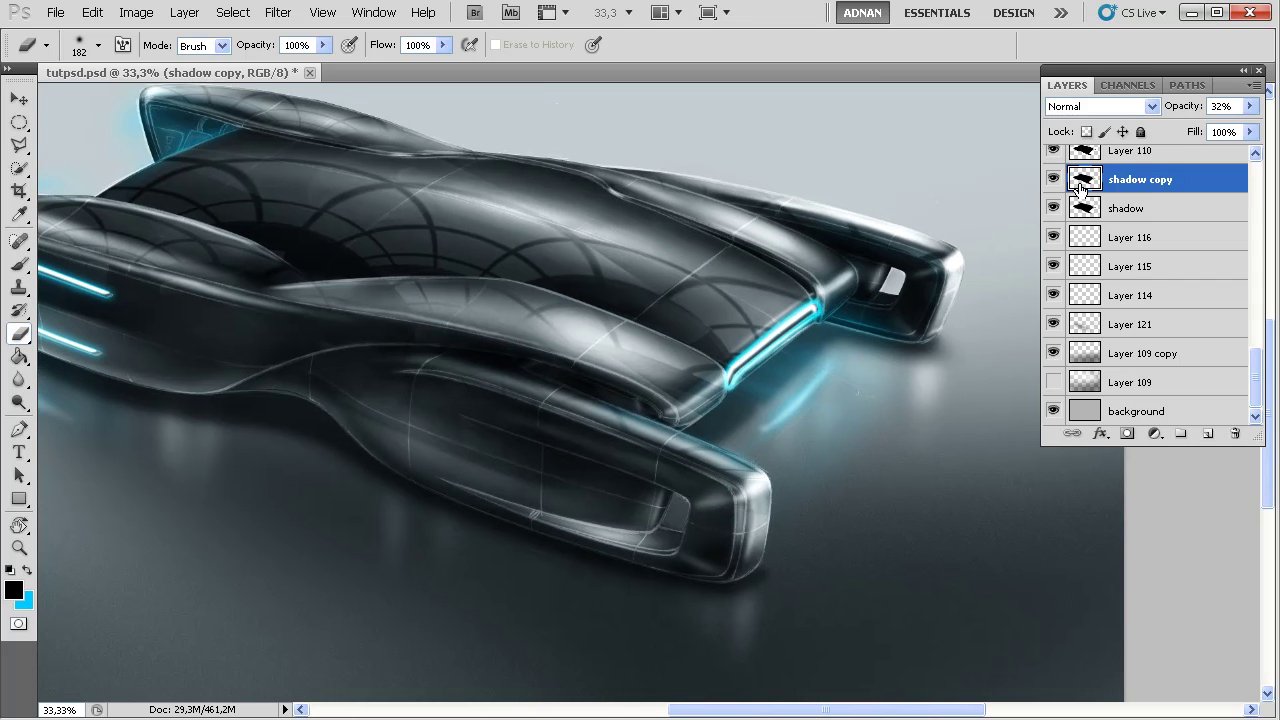
pyautogui.click(1248, 107)
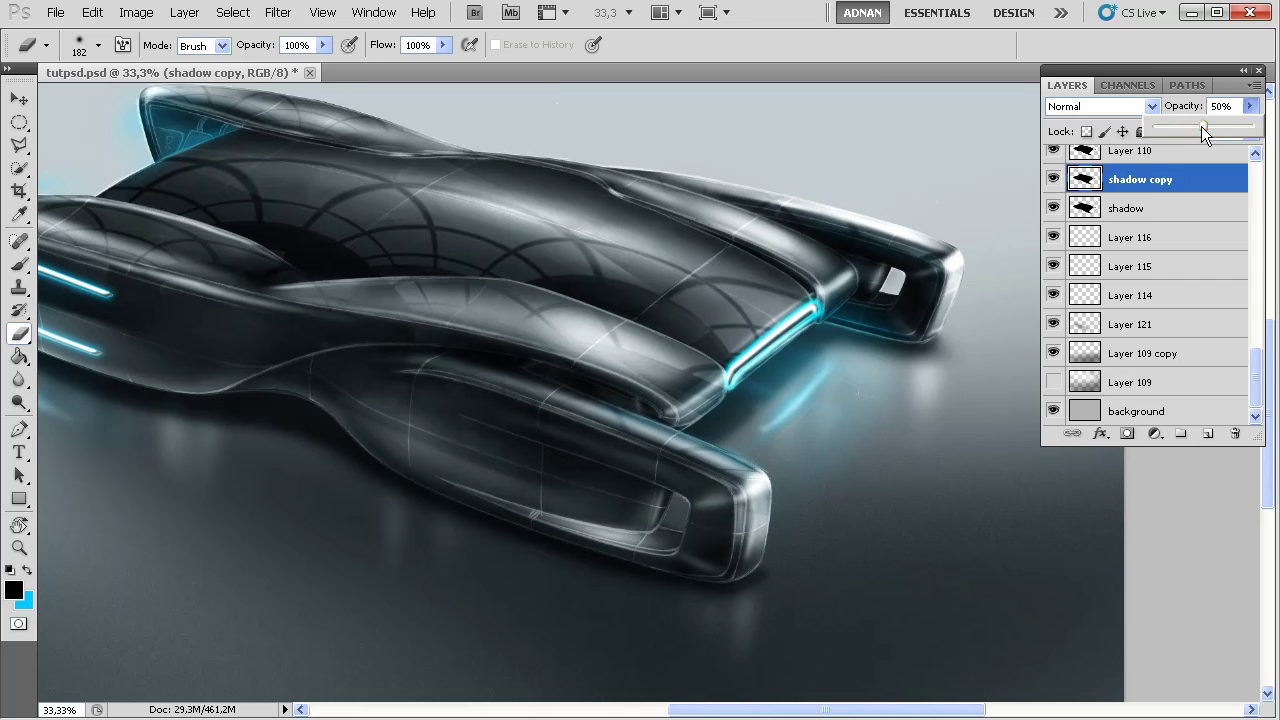
pyautogui.moveTo(532, 340); pyautogui.dragTo(710, 318)
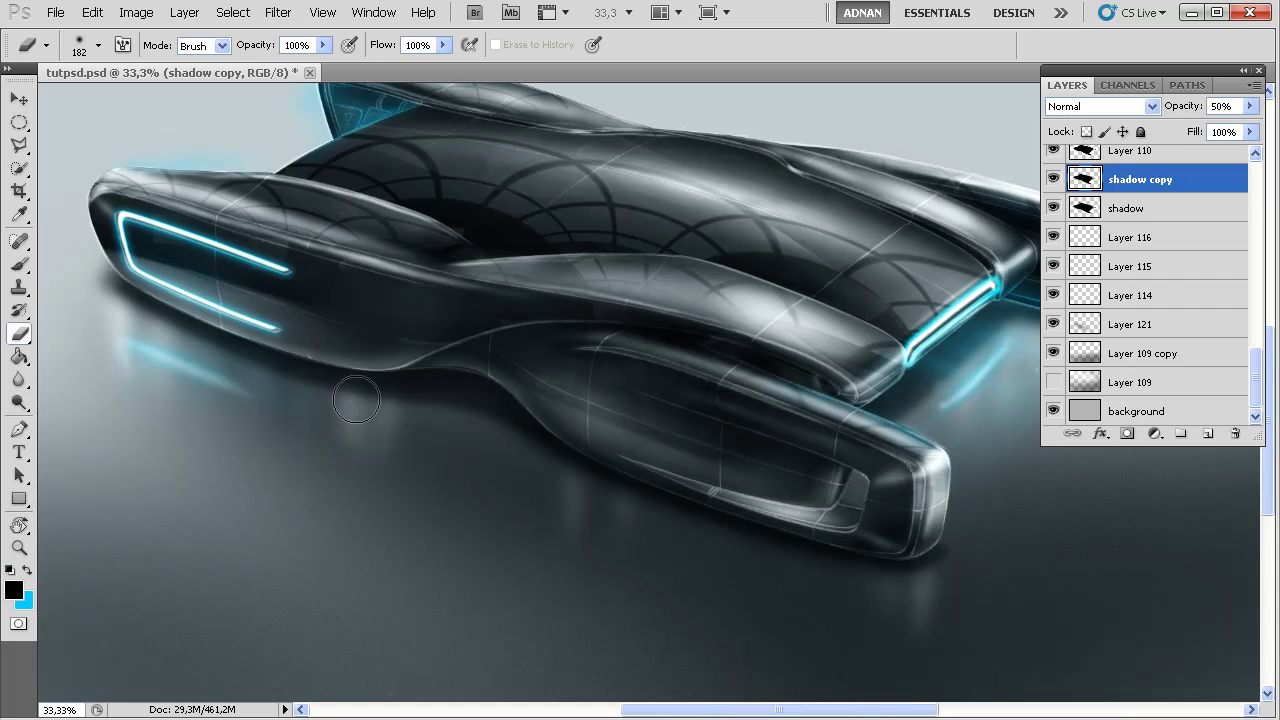
# Erase part of the ground shadow below the car and re-centre the view
pyautogui.moveTo(560, 455)
pyautogui.mouseDown()
pyautogui.moveTo(543, 450)
pyautogui.moveTo(613, 511)
pyautogui.moveTo(767, 557)
pyautogui.mouseUp()
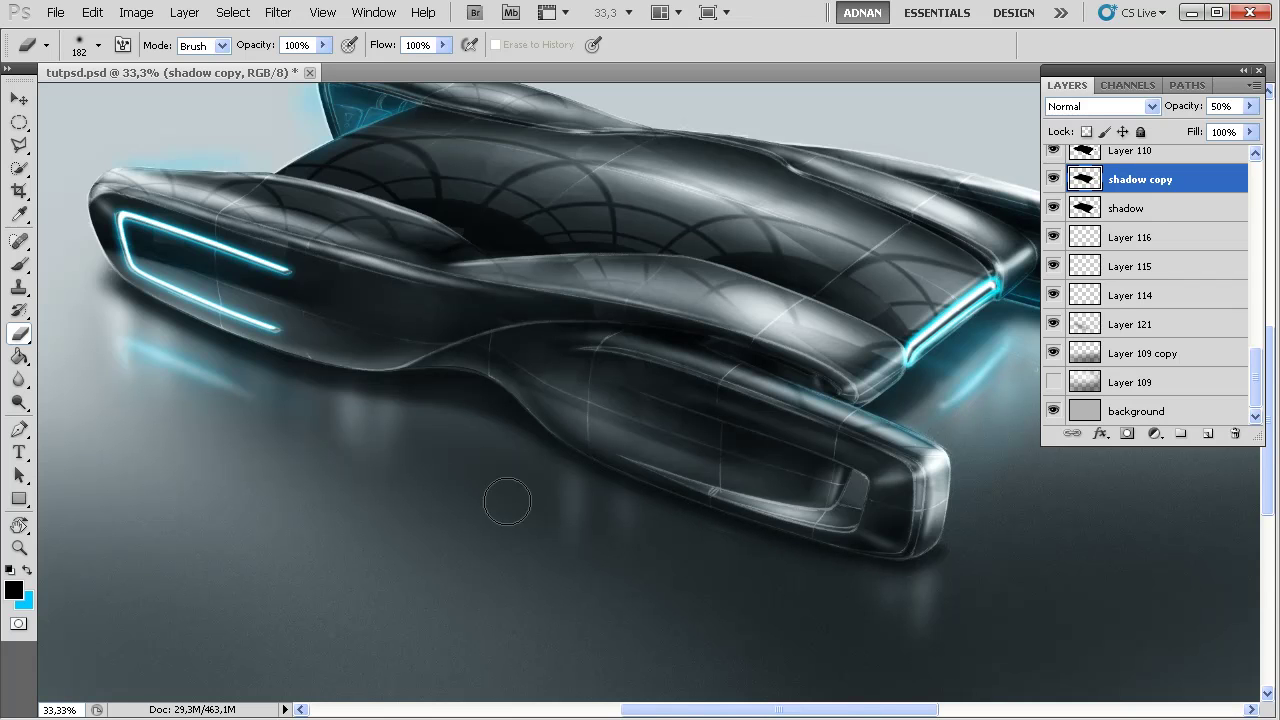
pyautogui.moveTo(603, 425)
pyautogui.mouseDown()
pyautogui.moveTo(565, 525)
pyautogui.moveTo(571, 460)
pyautogui.mouseUp()
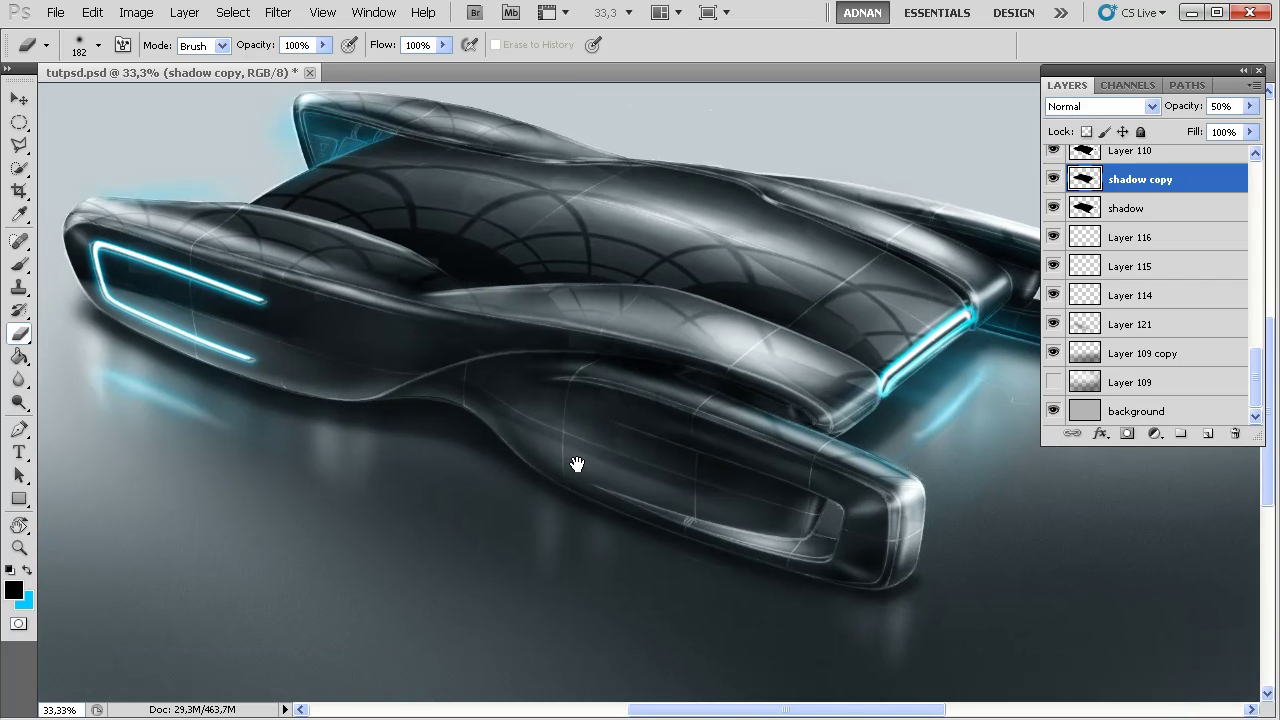
pyautogui.scroll(-1, 598, 410)
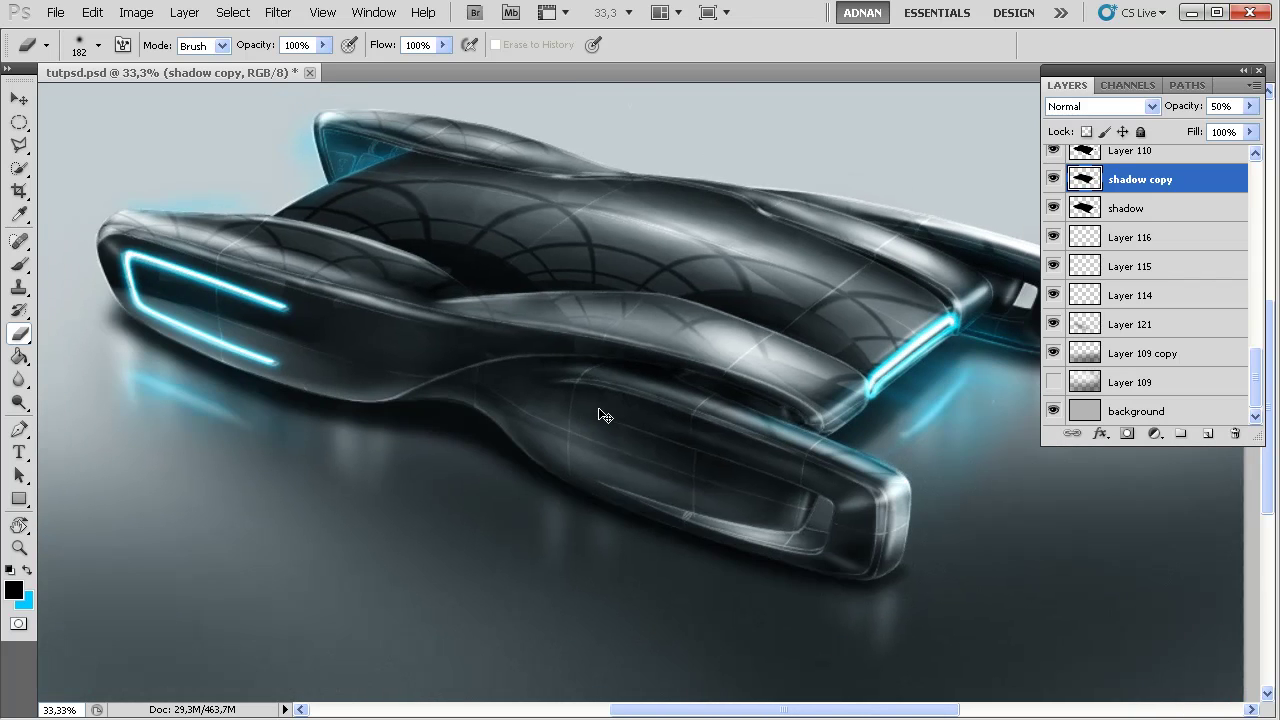
pyautogui.moveTo(571, 434); pyautogui.dragTo(564, 469)
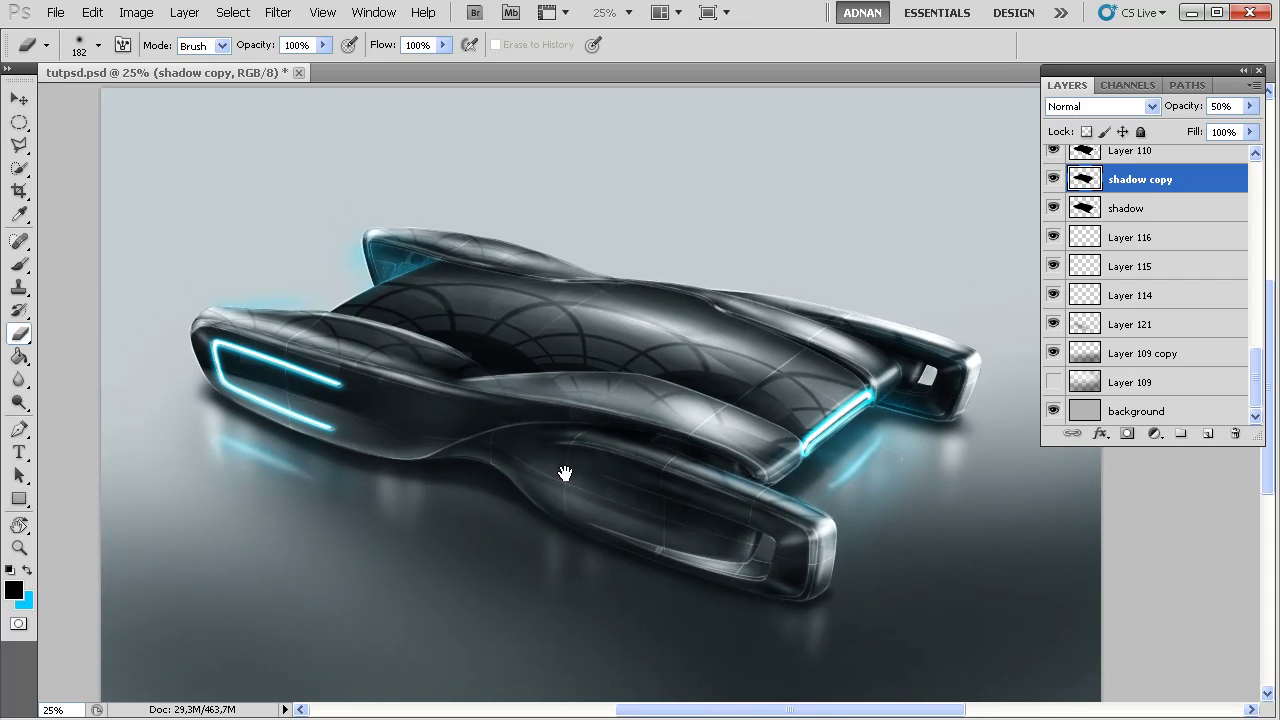
pyautogui.moveTo(835, 488); pyautogui.dragTo(840, 461)
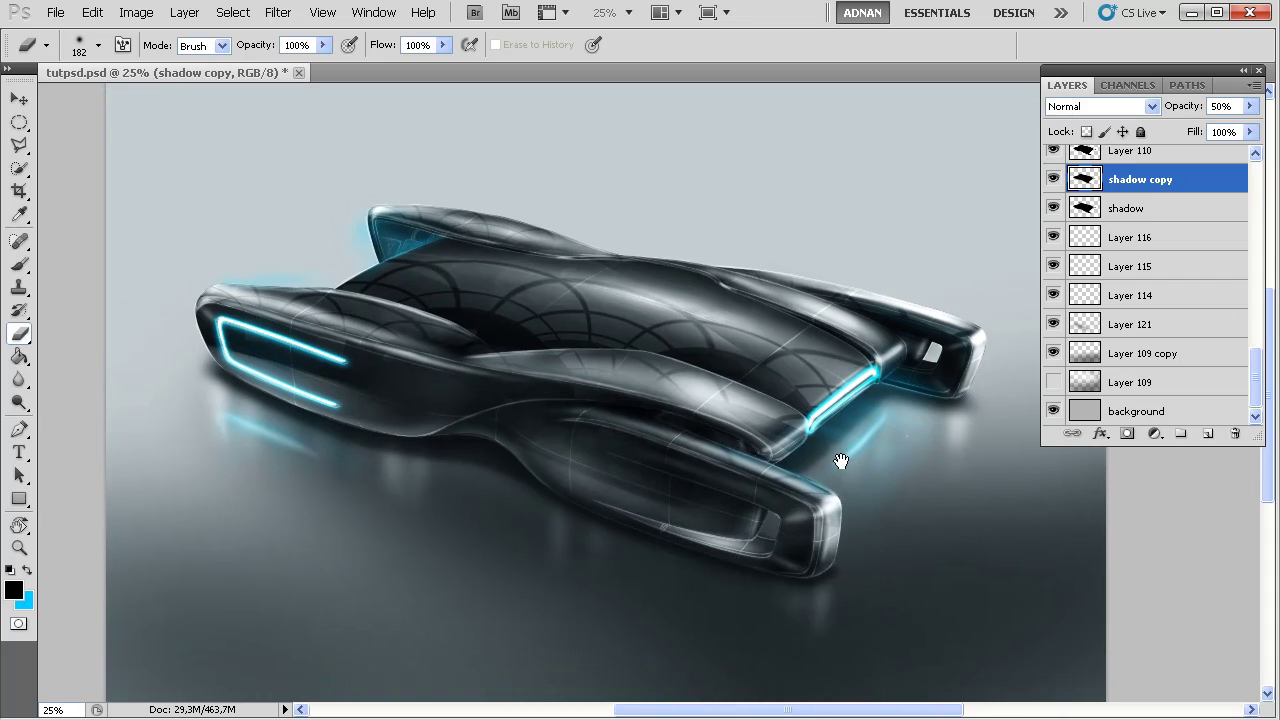
# Hide Layer 8 and start a white text entry at the lower left of the canvas
pyautogui.scroll(10, 1248, 356)
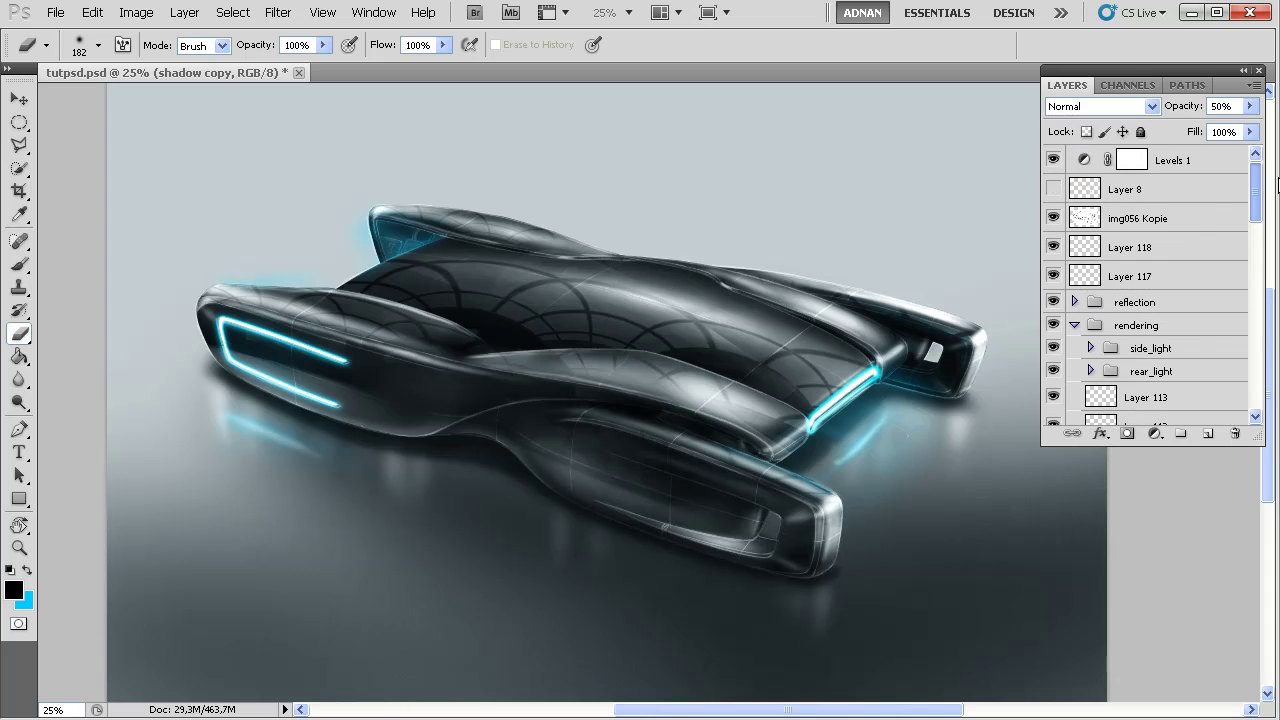
pyautogui.click(1053, 190)
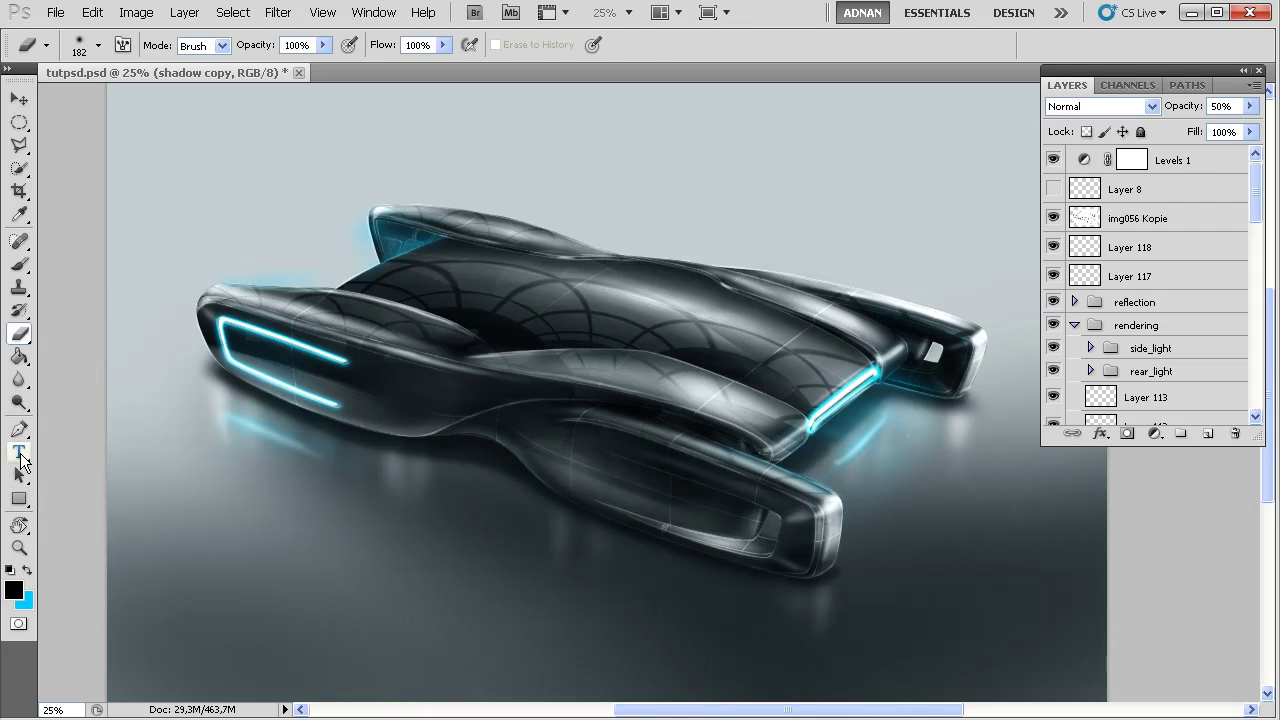
pyautogui.click(20, 455)
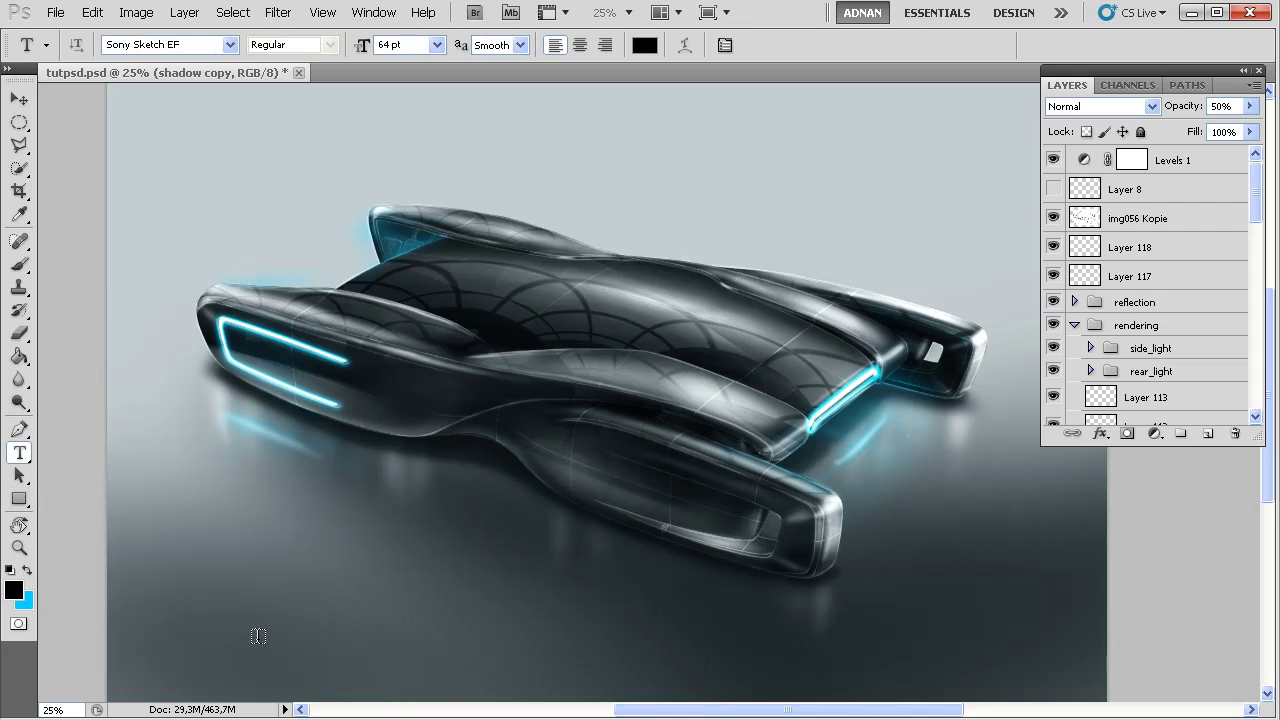
pyautogui.click(238, 494)
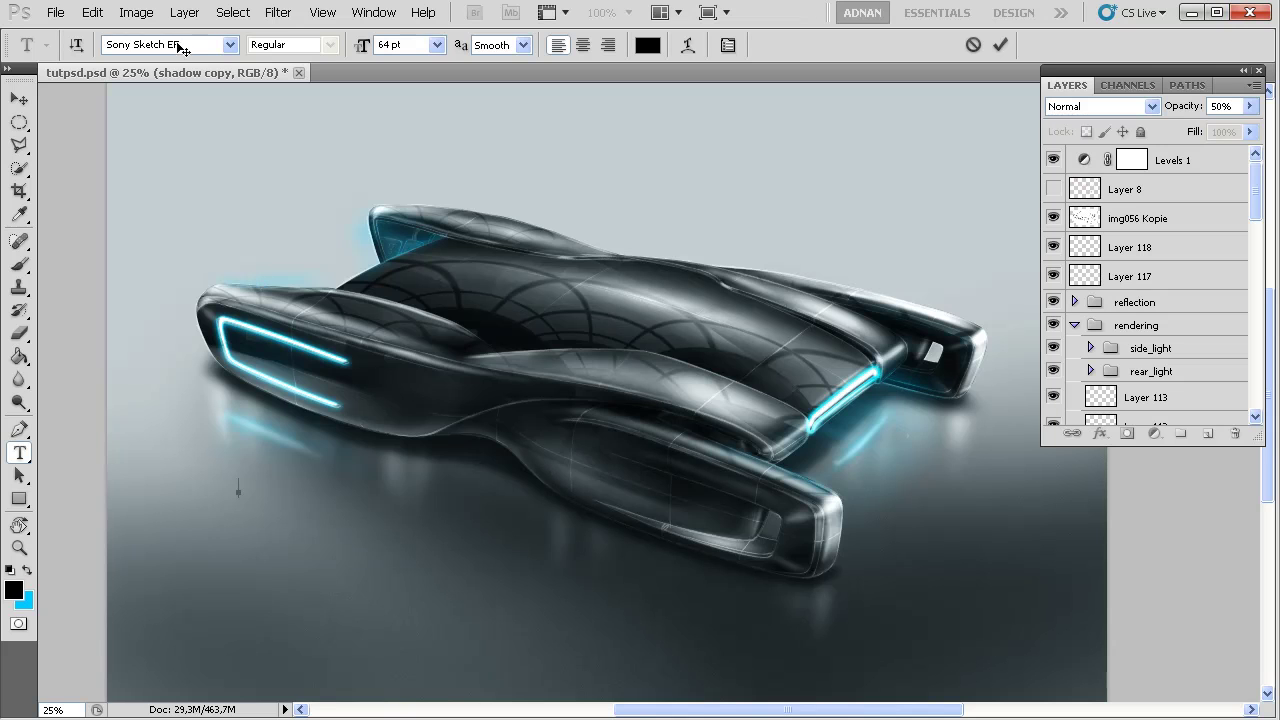
pyautogui.click(647, 44)
pyautogui.moveTo(423, 497); pyautogui.dragTo(224, 410)
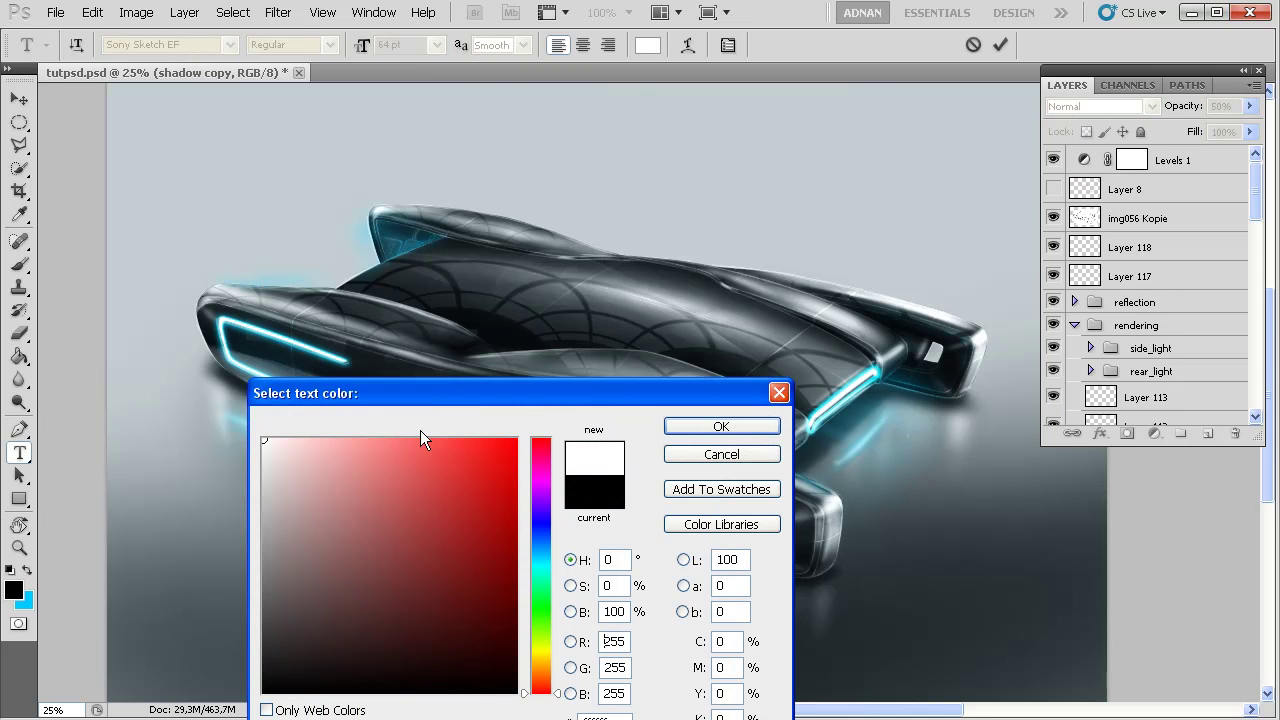
pyautogui.click(697, 431)
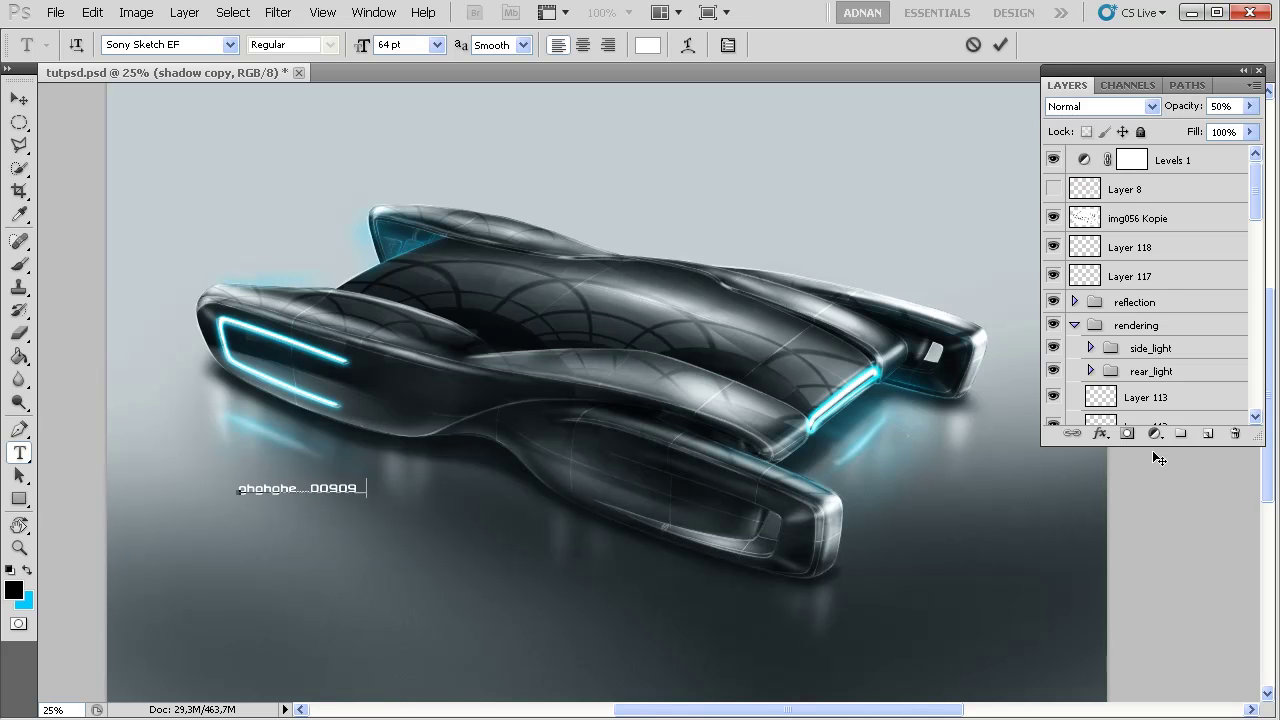
# Type the placeholder caption lines '09212...12' and '667M'
pyautogui.write('09212')
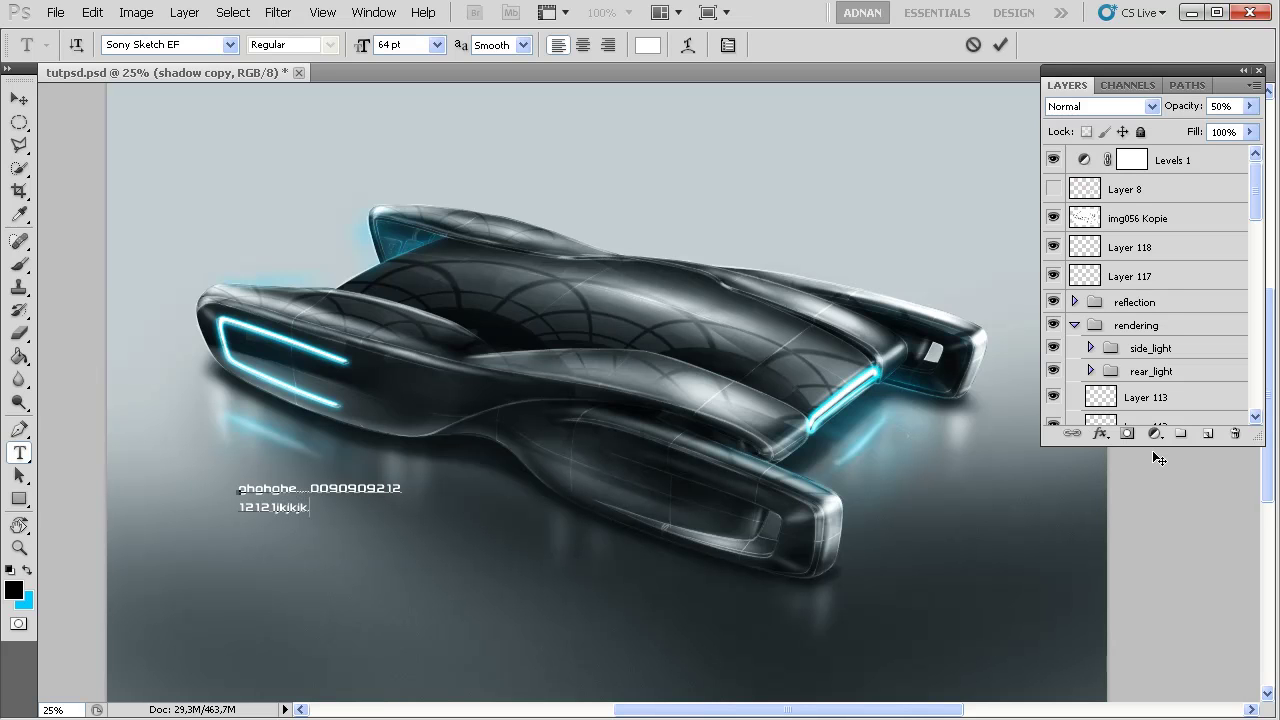
pyautogui.write('...12')
pyautogui.press('Return')
pyautogui.write('6677777999')
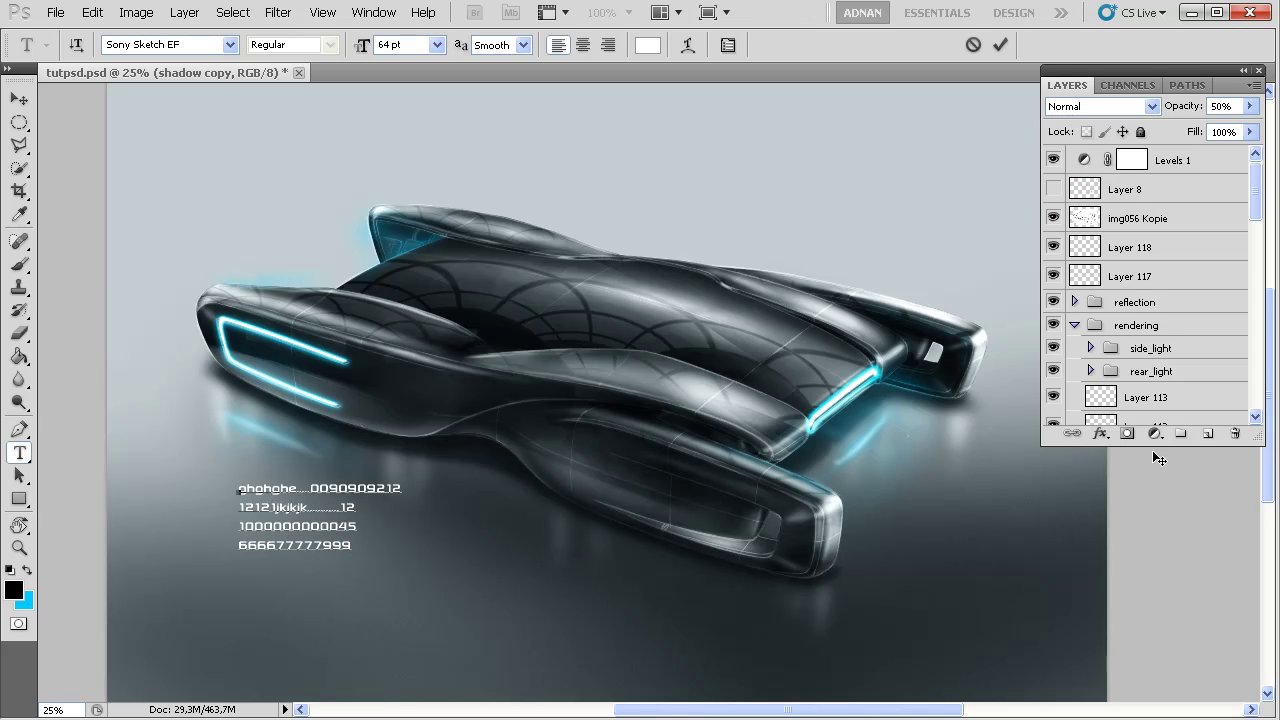
pyautogui.write('M..........')
# Commit the text and move its layer just above the exterieur group
pyautogui.click(14, 100)
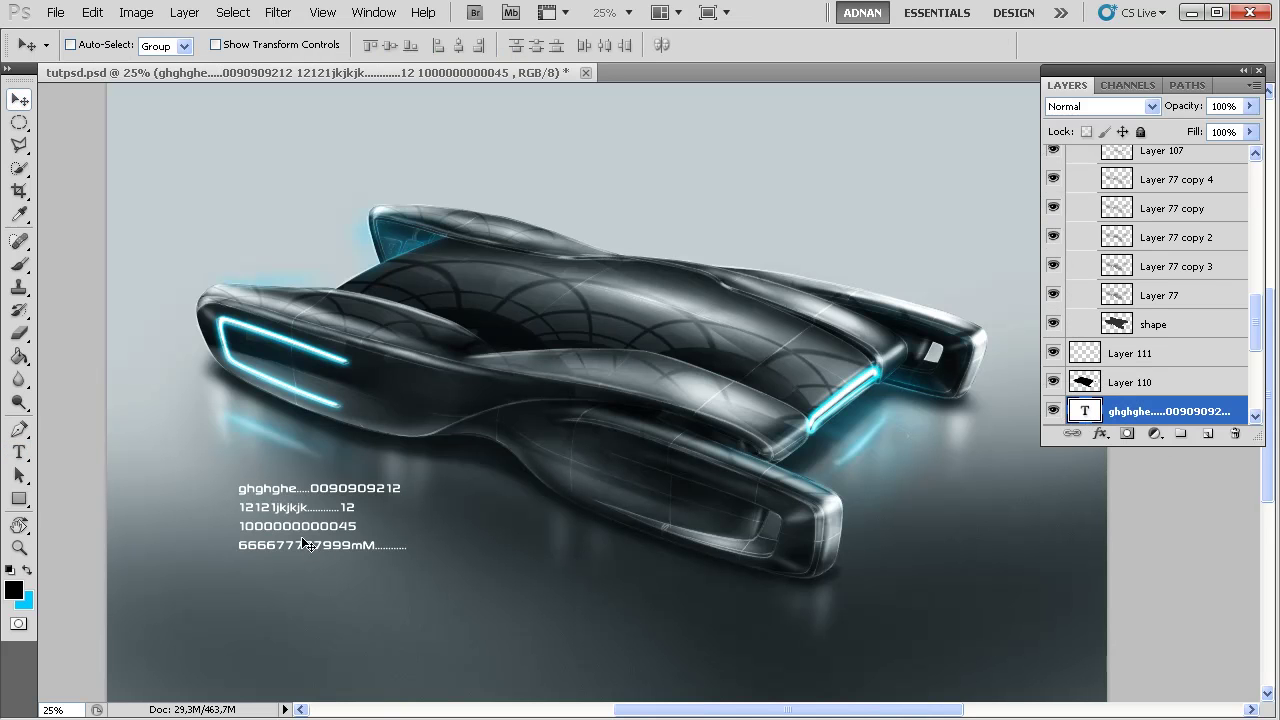
pyautogui.moveTo(355, 537); pyautogui.dragTo(603, 557)
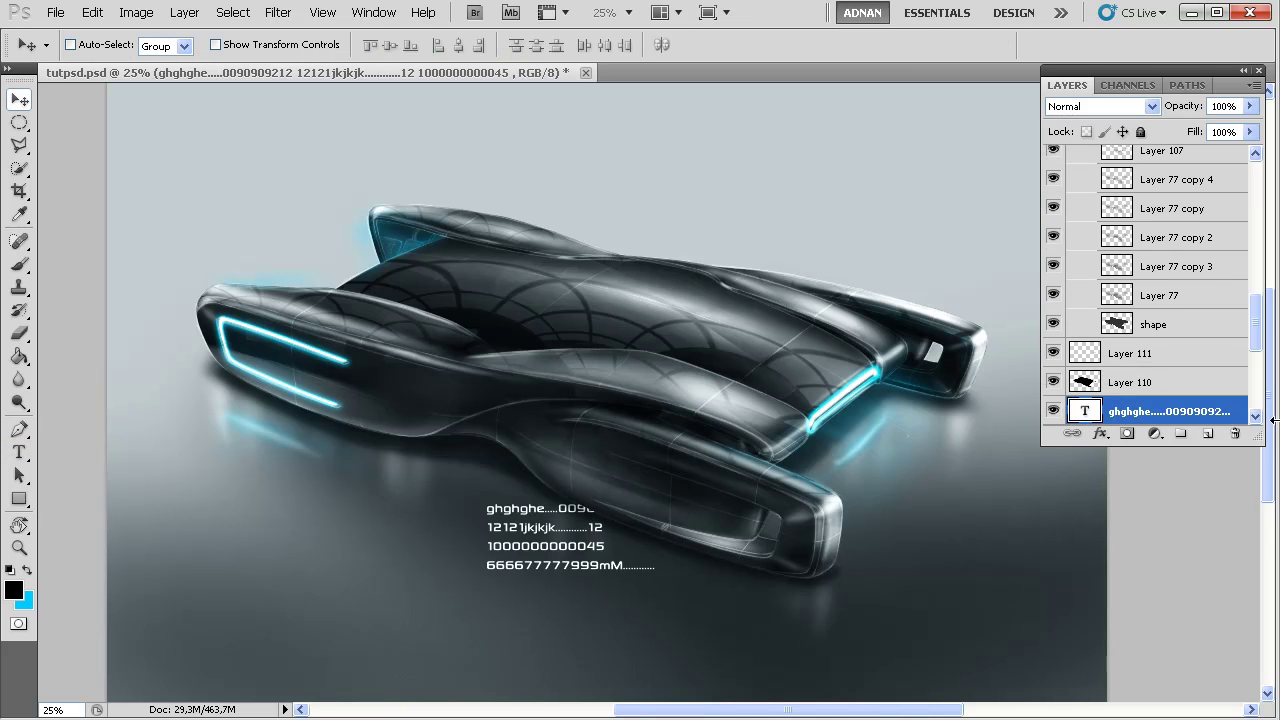
pyautogui.moveTo(1170, 411); pyautogui.dragTo(1148, 342)
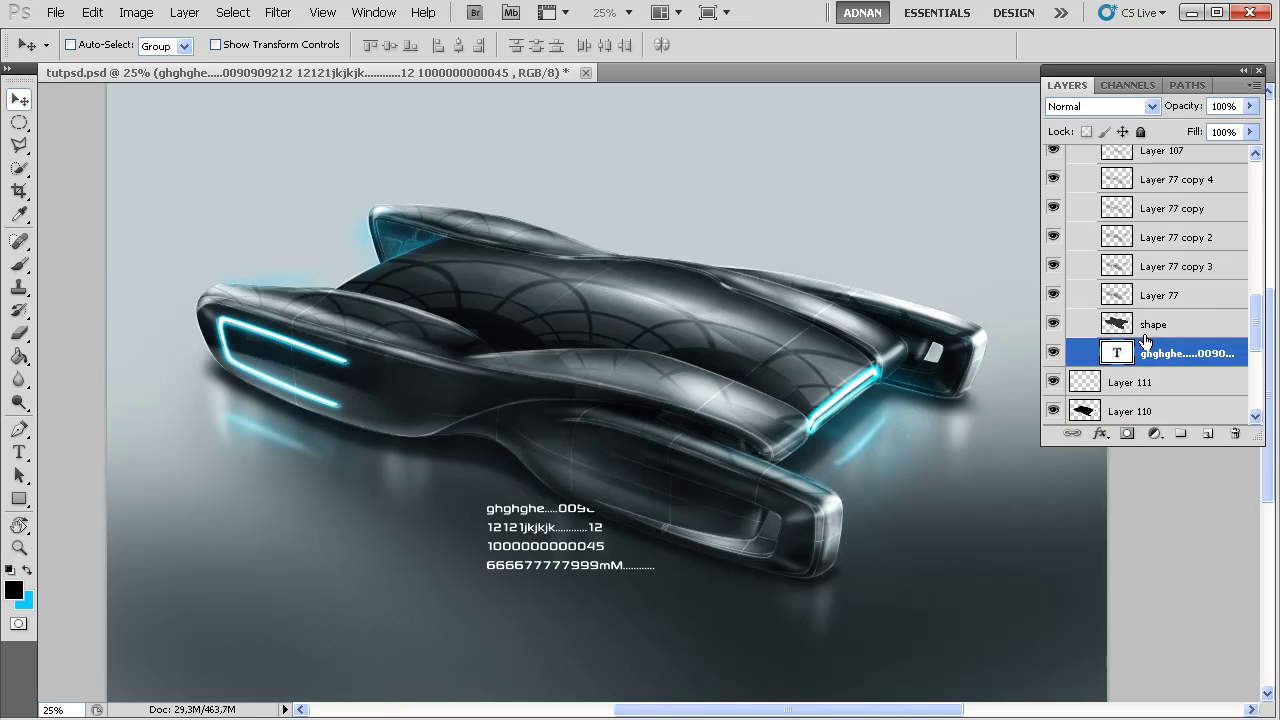
pyautogui.scroll(2, 1260, 320)
pyautogui.scroll(-2, 1258, 300)
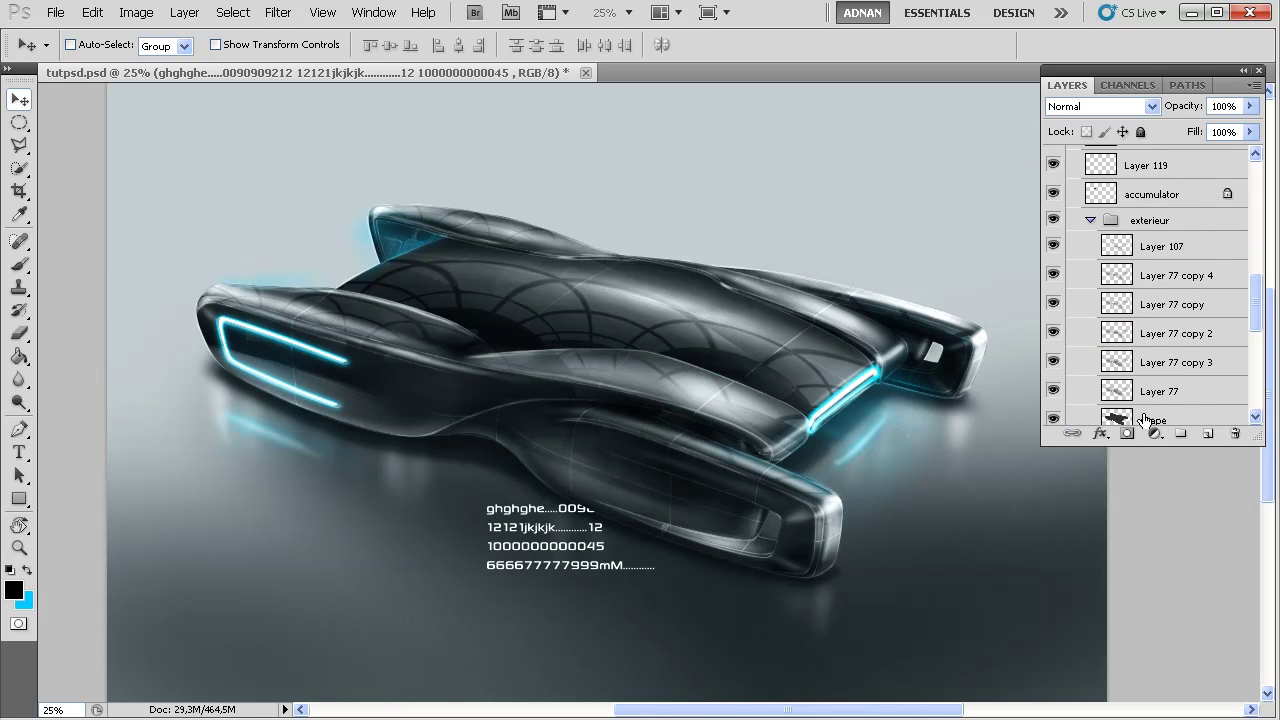
pyautogui.scroll(-1, 1183, 368)
pyautogui.moveTo(1145, 418); pyautogui.dragTo(1170, 180)
# Place the text block on the car's lower body and zoom in to 50%
pyautogui.moveTo(542, 548); pyautogui.dragTo(619, 499)
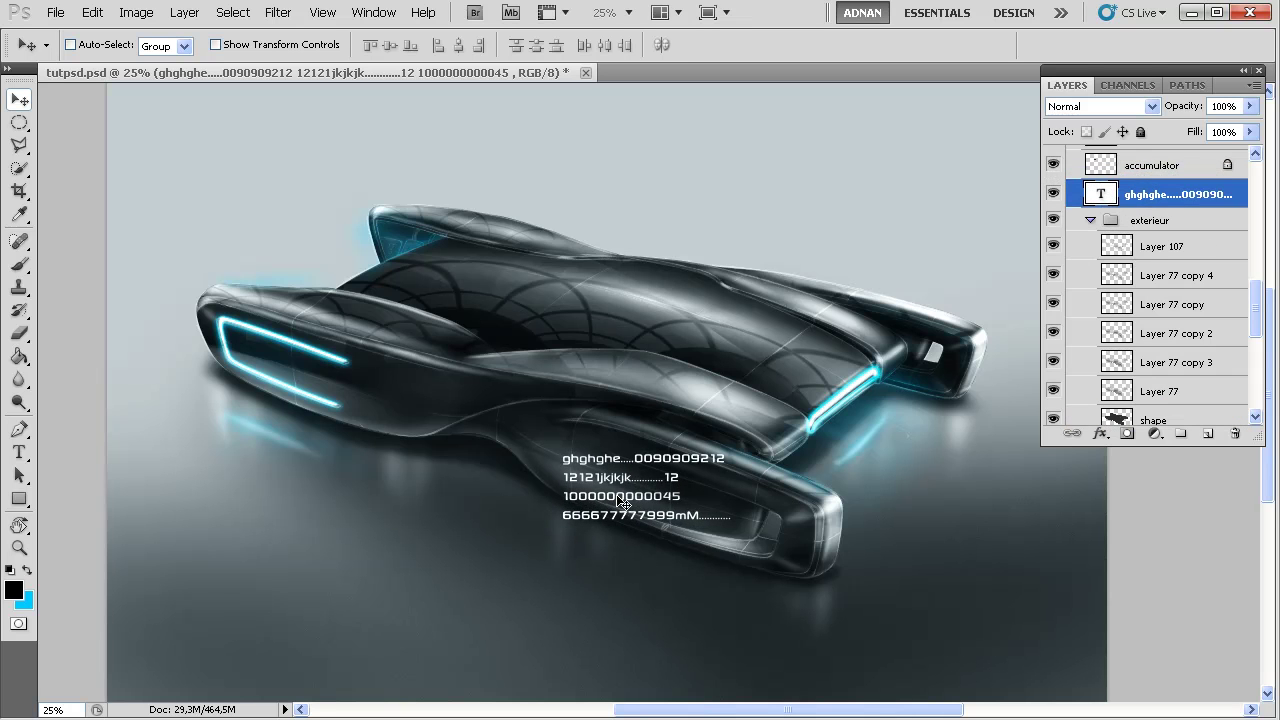
pyautogui.hotkey('ctrl', '+')
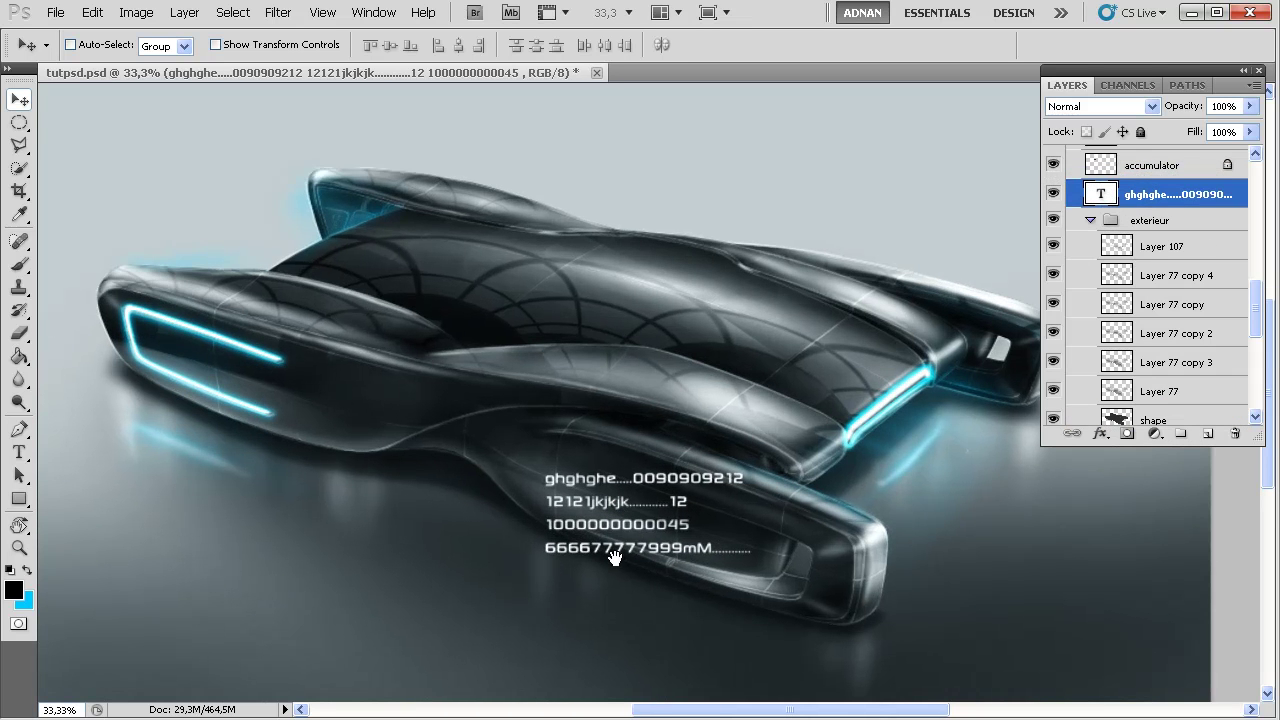
pyautogui.hotkey('ctrl', '+')
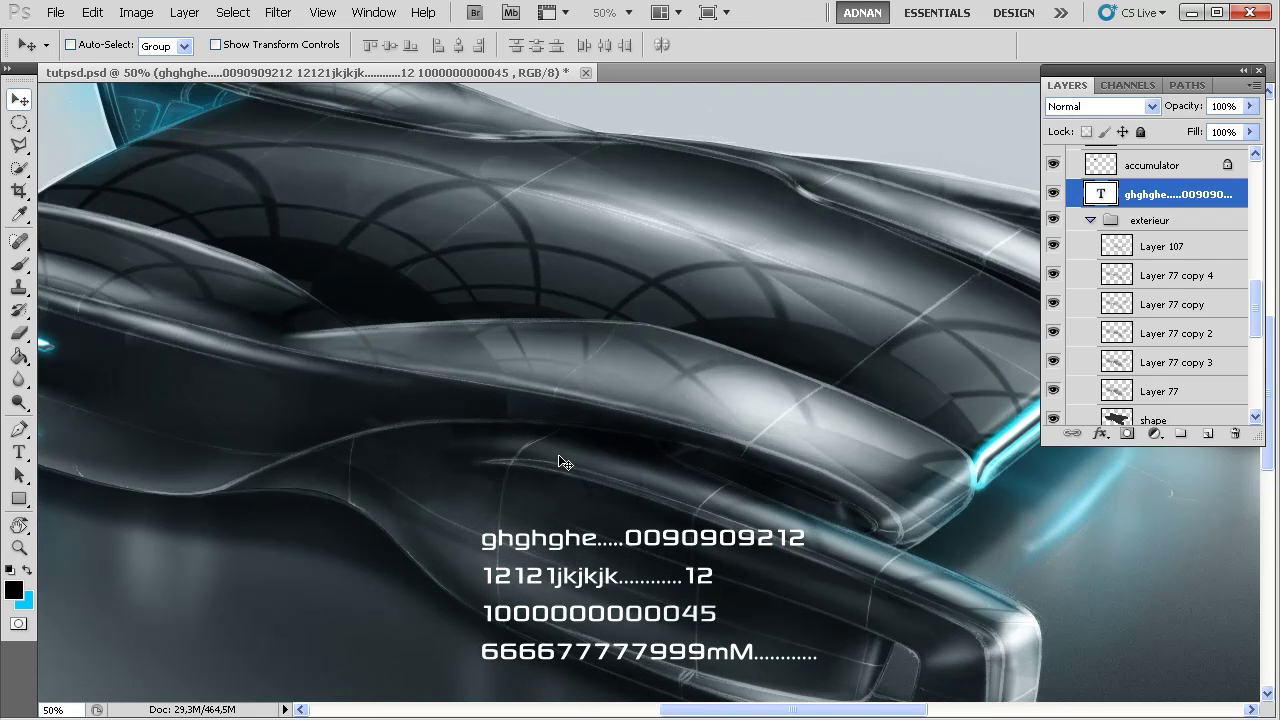
pyautogui.moveTo(565, 463); pyautogui.dragTo(300, 272)
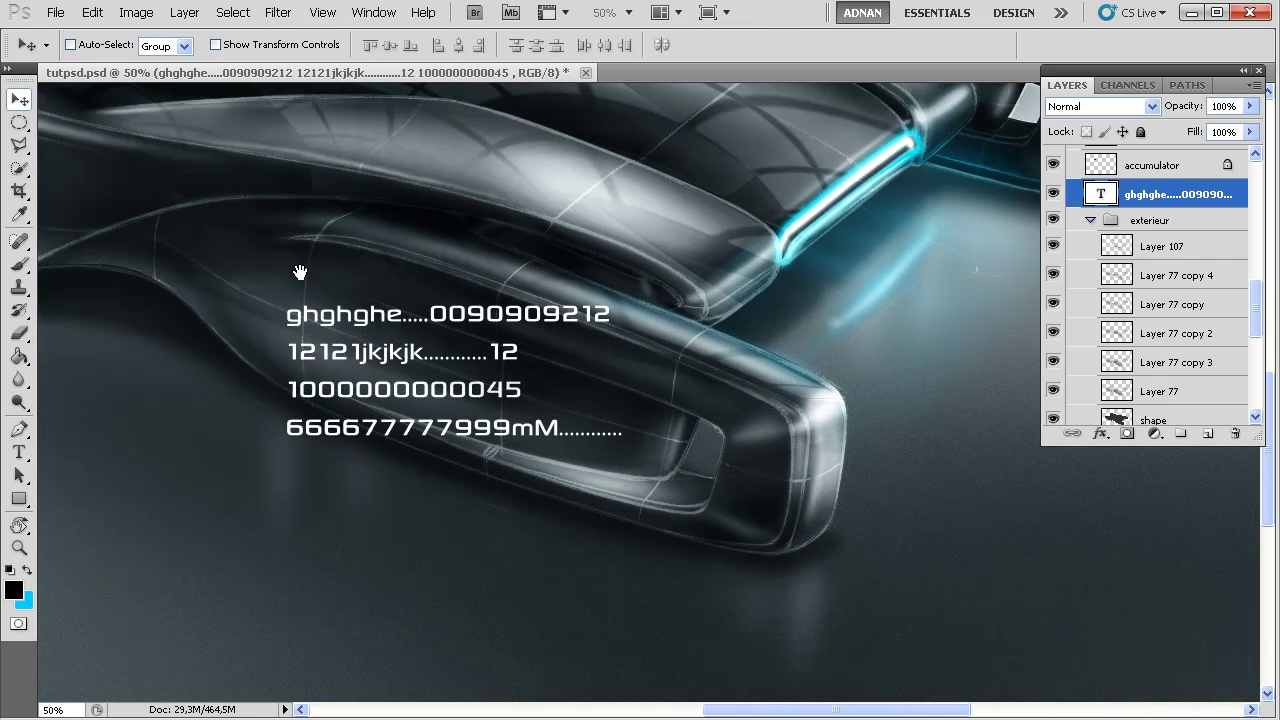
# Convert the text layer to a smart object, then rasterize it
pyautogui.click(94, 13)
pyautogui.moveTo(200, 366)
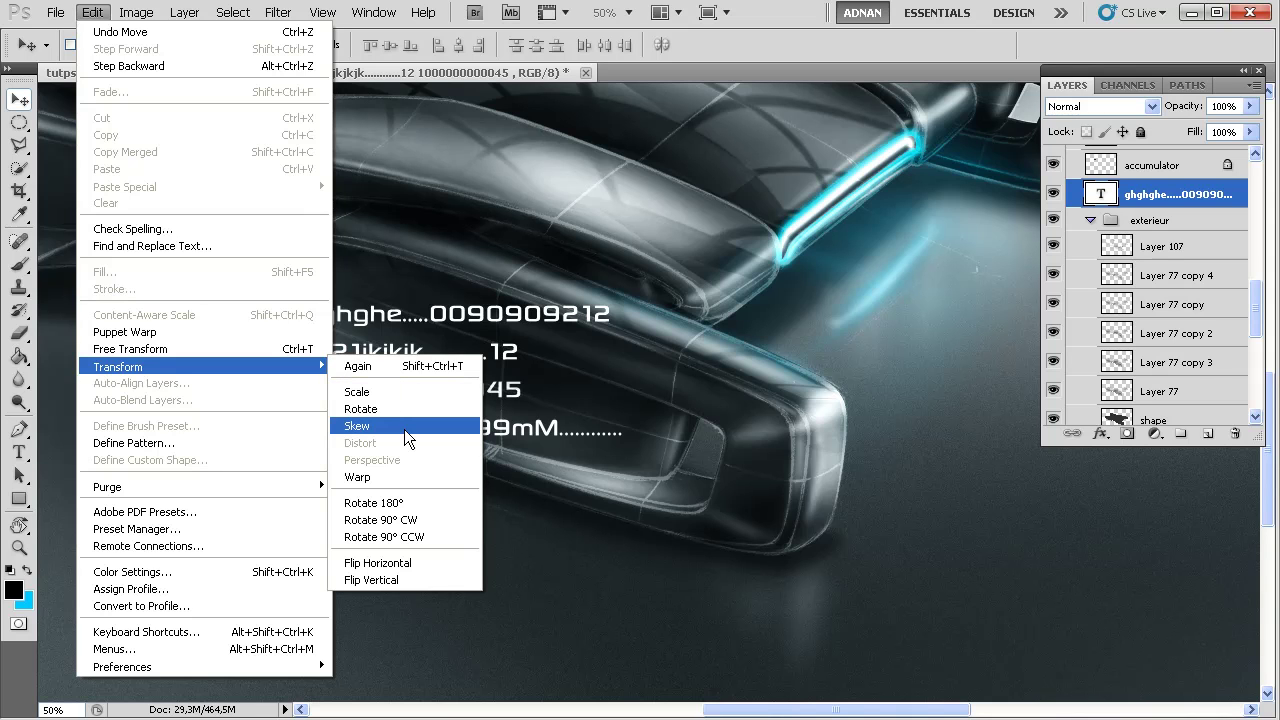
pyautogui.rightClick(1166, 204)
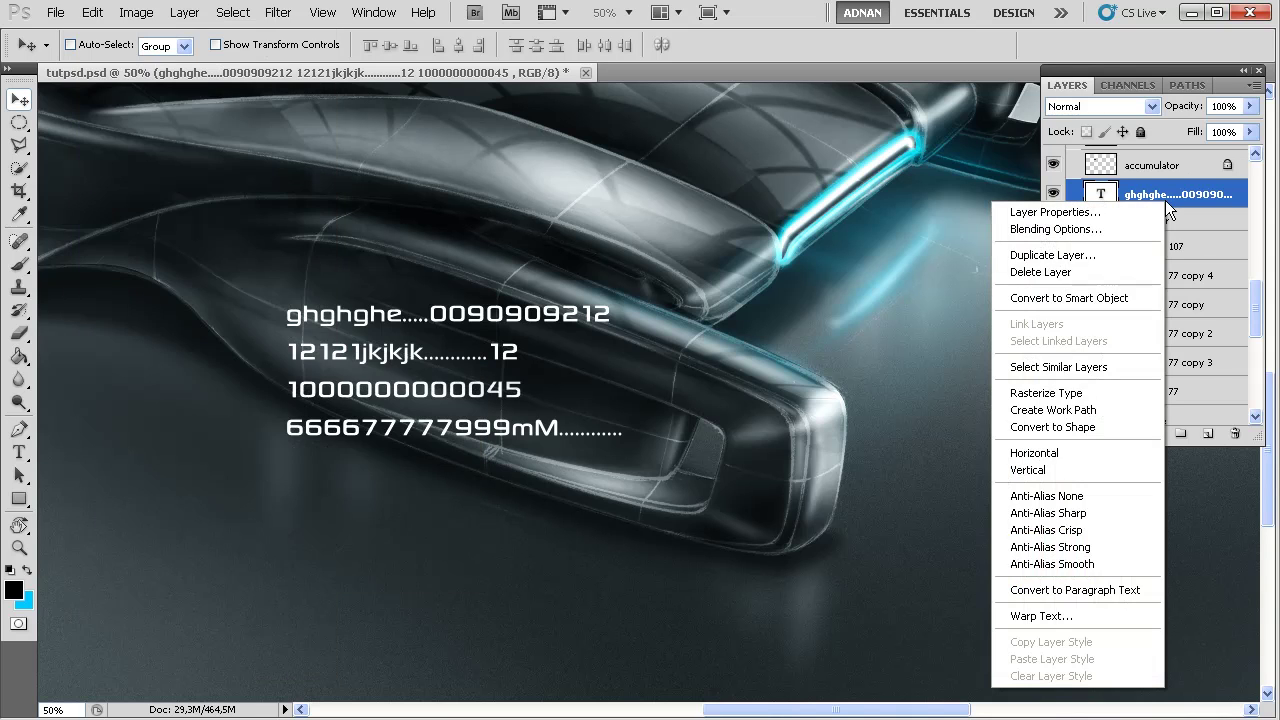
pyautogui.click(1145, 298)
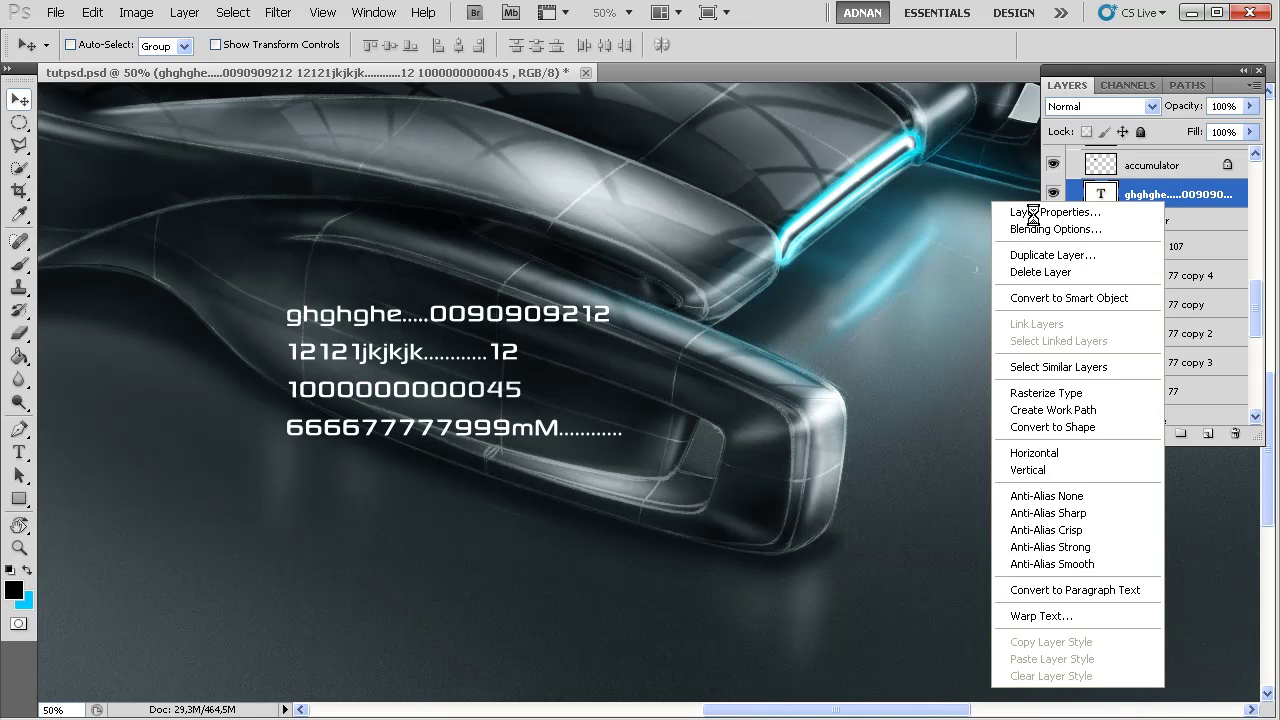
pyautogui.rightClick(1163, 195)
pyautogui.click(1080, 380)
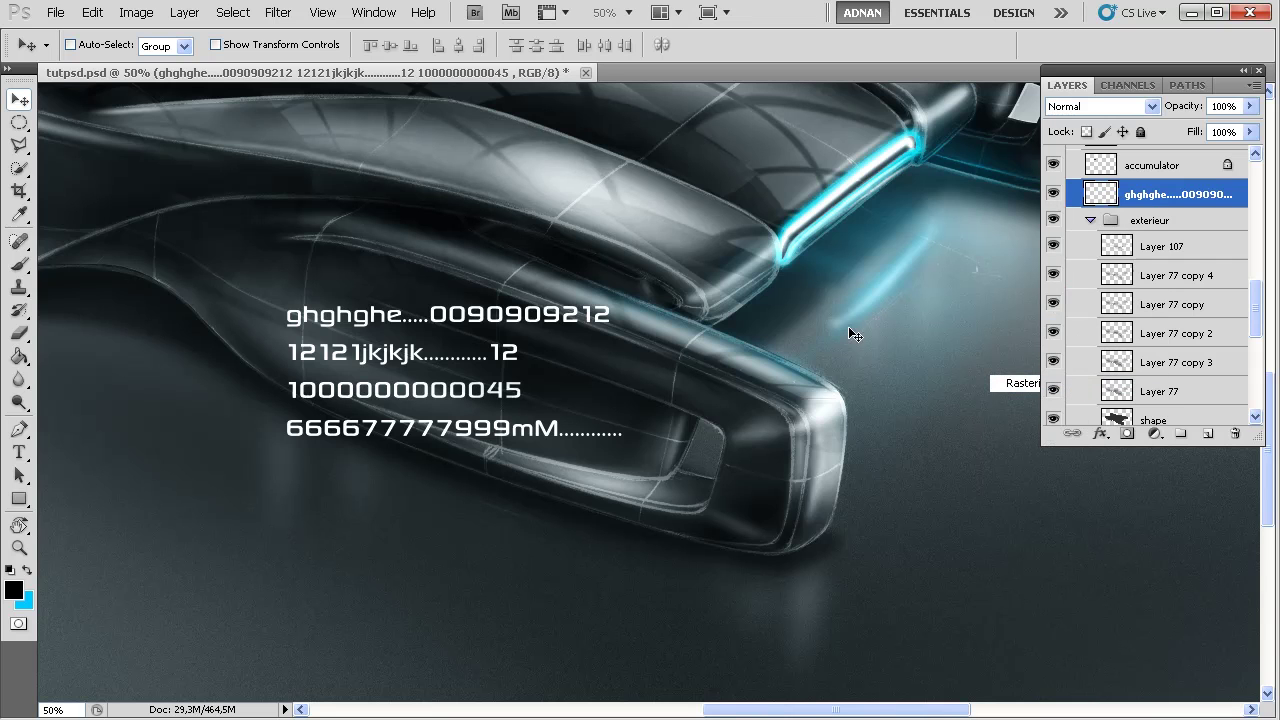
# Scale the text block down to about 57%, then shrink it slightly more
pyautogui.click(56, 12)
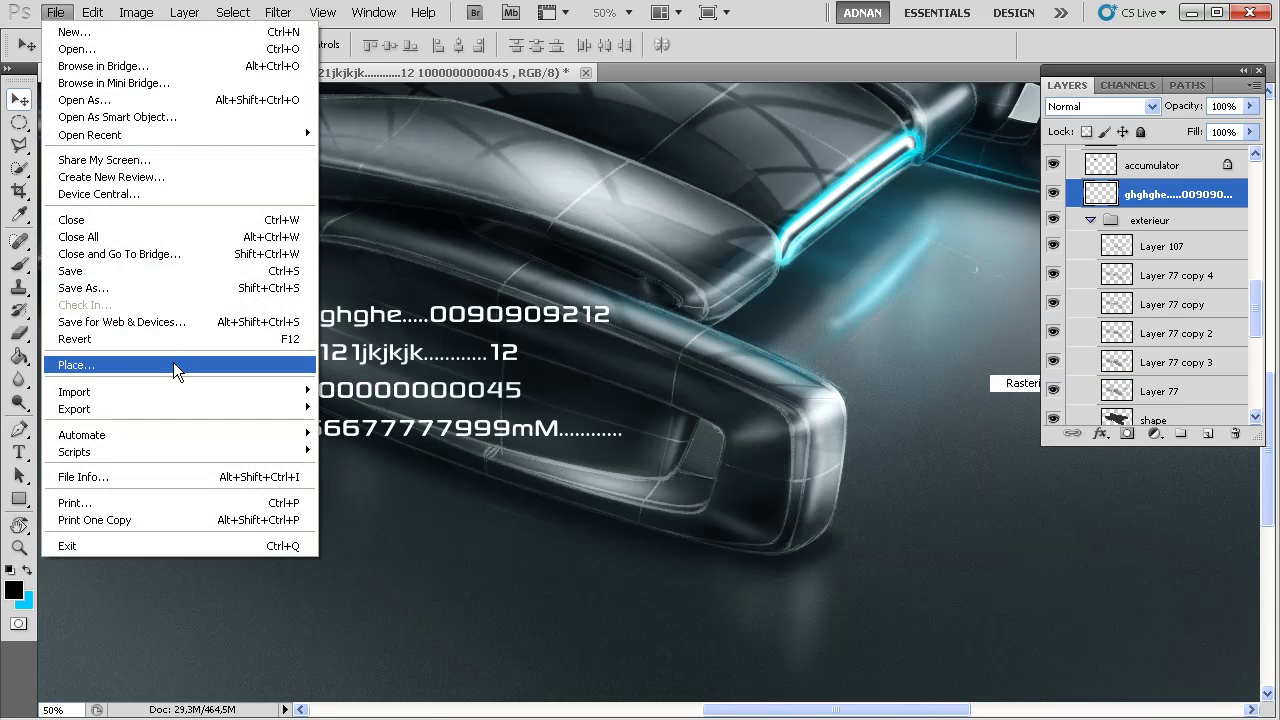
pyautogui.moveTo(92, 12)
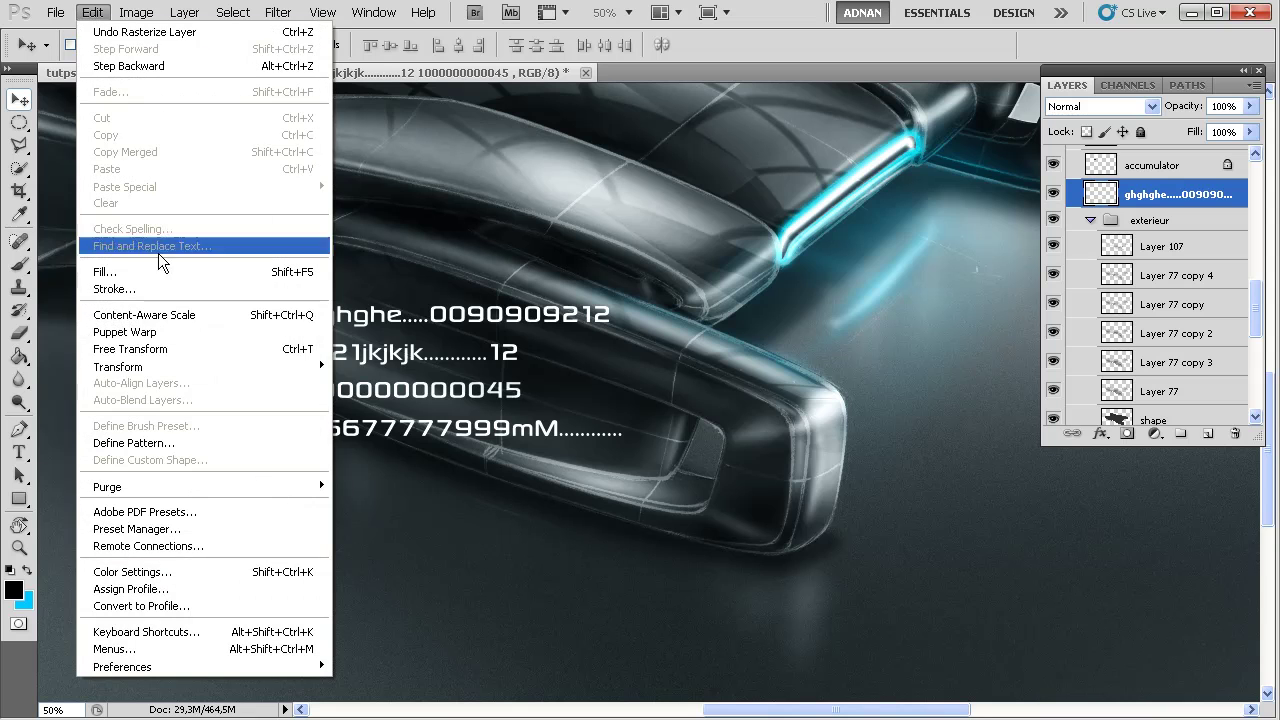
pyautogui.moveTo(200, 367)
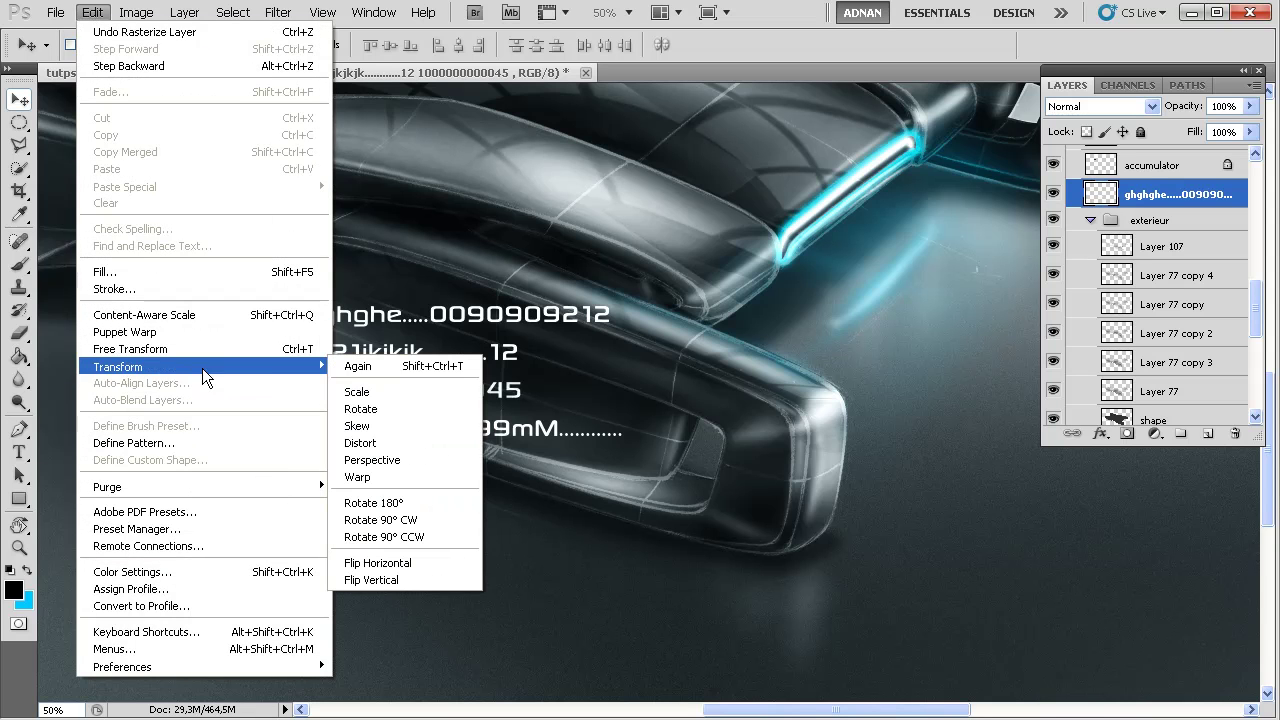
pyautogui.click(404, 394)
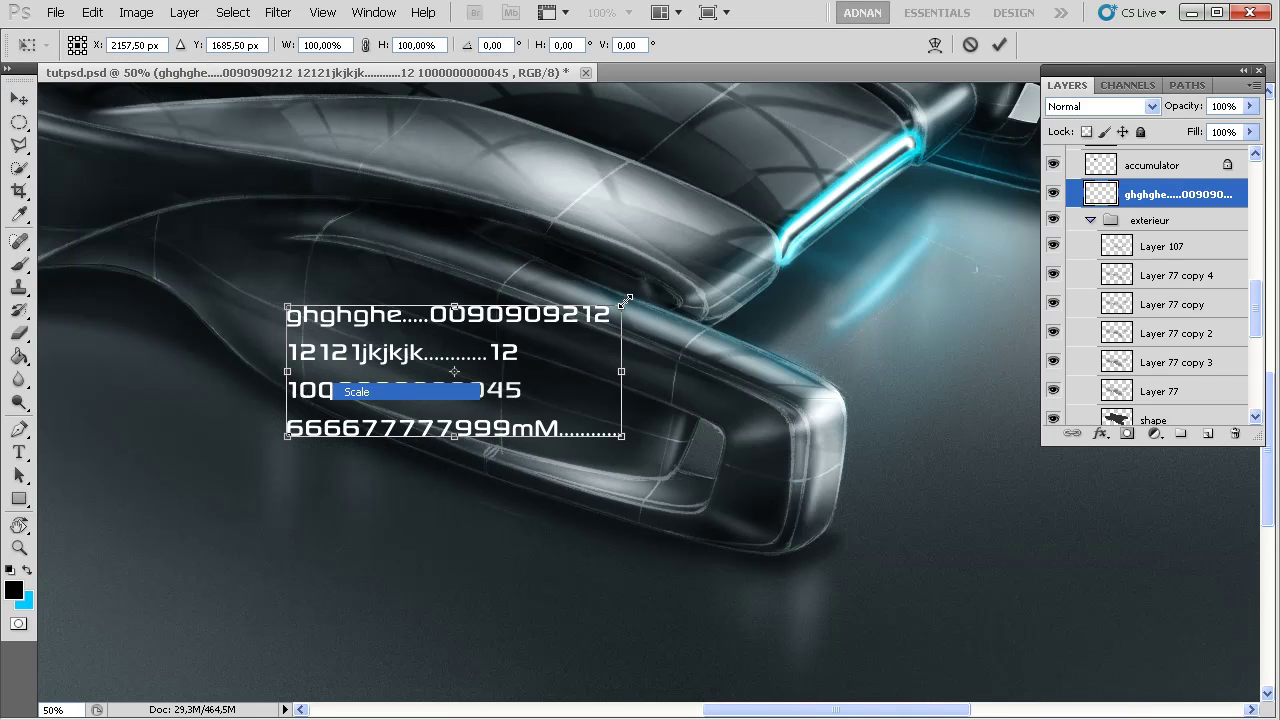
pyautogui.moveTo(626, 299); pyautogui.dragTo(390, 377)
pyautogui.press('Return')
pyautogui.hotkey('ctrl', 't')
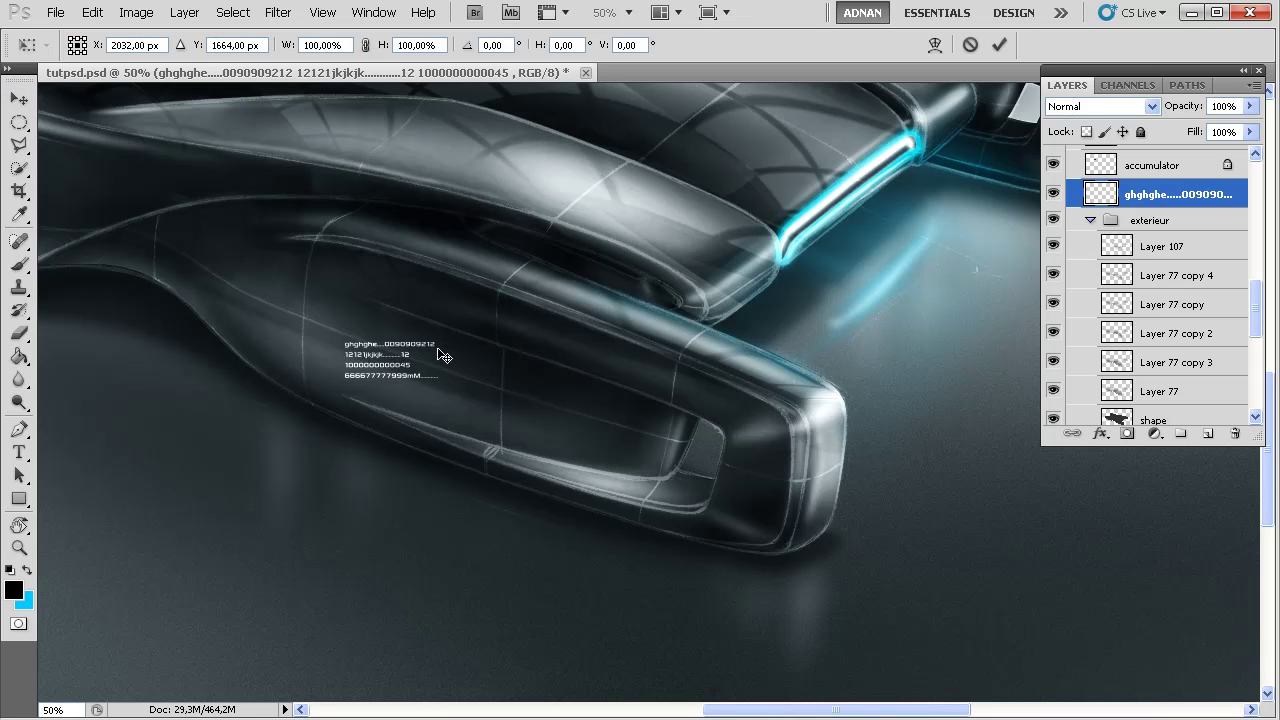
pyautogui.moveTo(441, 342); pyautogui.dragTo(435, 345)
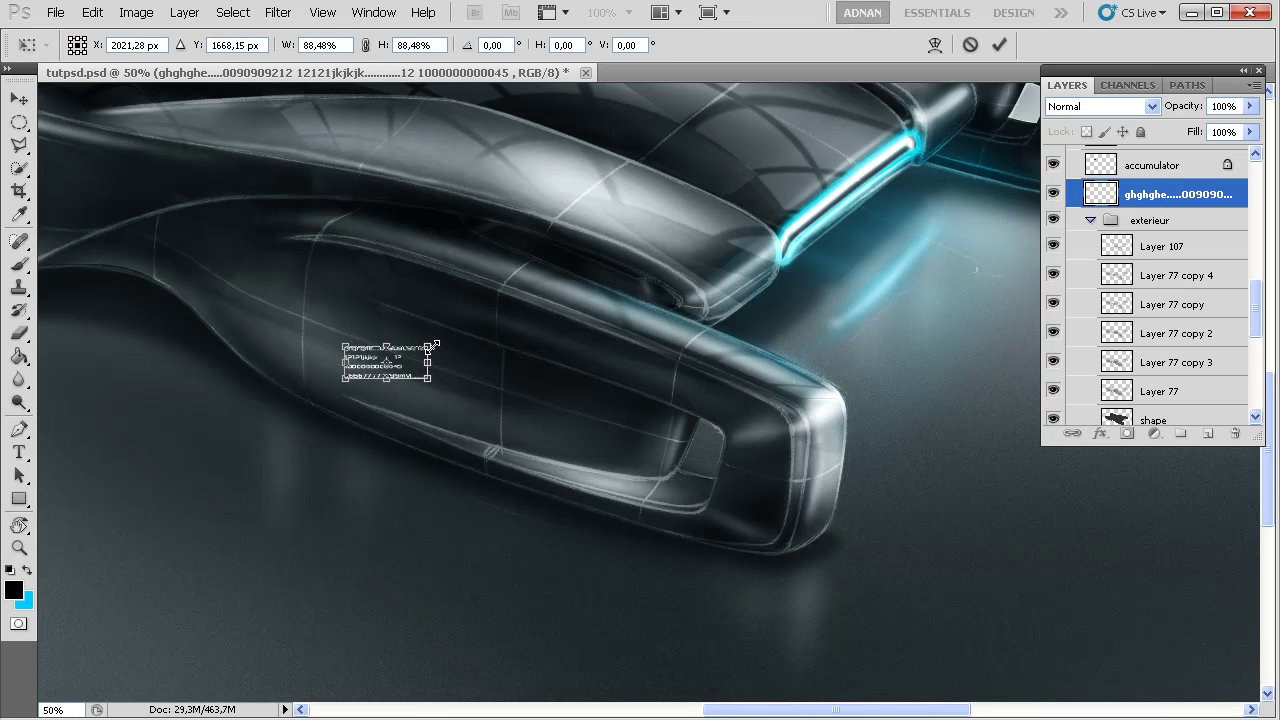
pyautogui.press('Return')
# Skew the text about 18° to match the side pod and move it up and right
pyautogui.click(92, 12)
pyautogui.moveTo(136, 366)
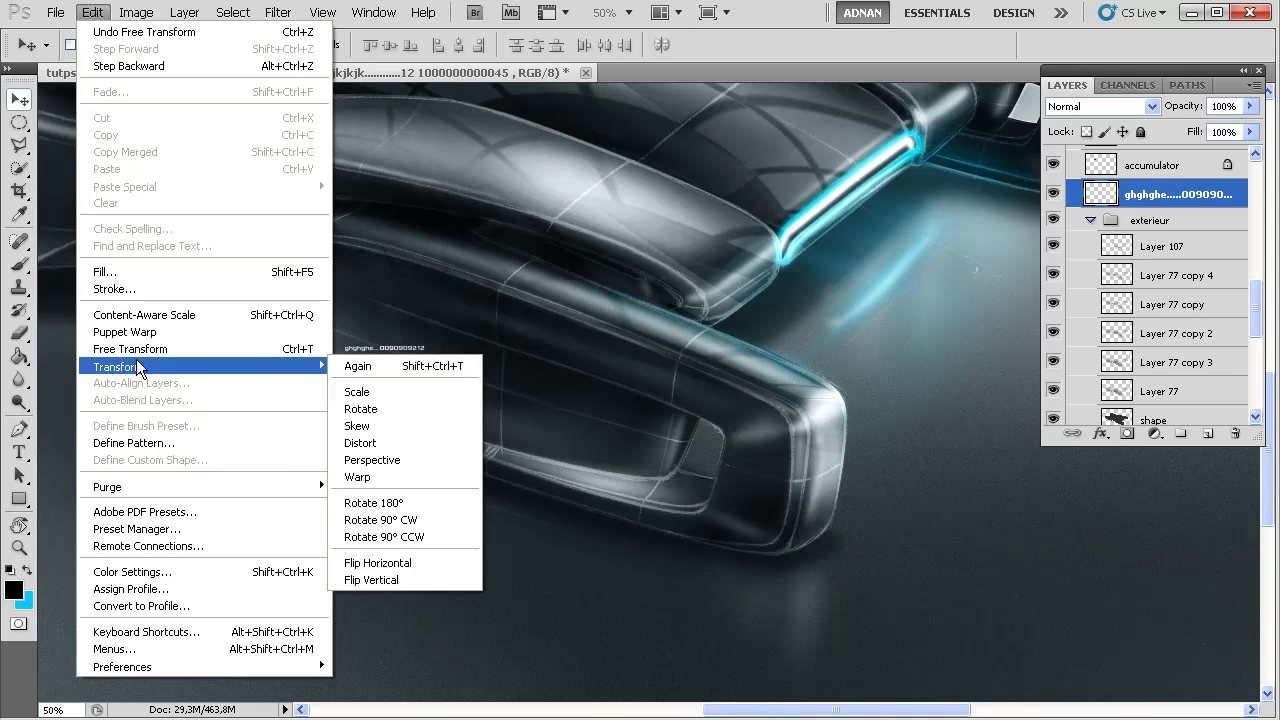
pyautogui.click(393, 426)
pyautogui.moveTo(345, 365); pyautogui.dragTo(345, 333)
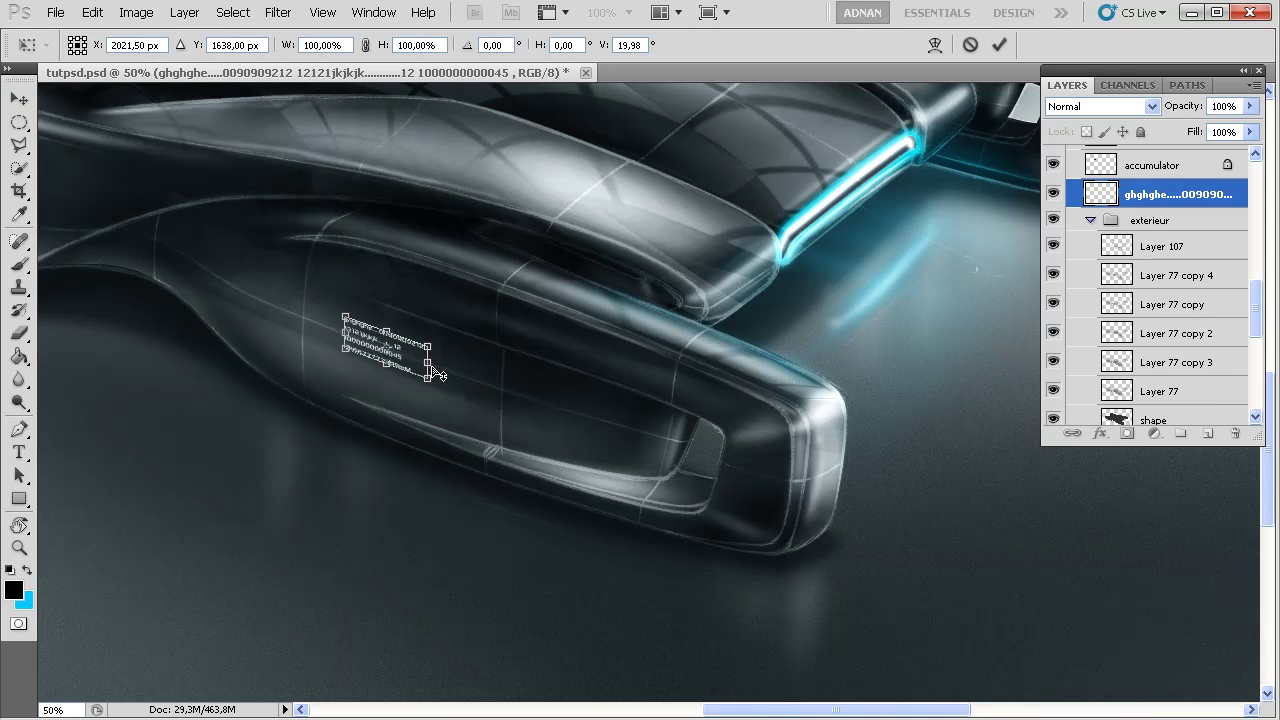
pyautogui.moveTo(436, 371); pyautogui.dragTo(436, 368)
pyautogui.press('Return')
pyautogui.hotkey('ctrl', '+')
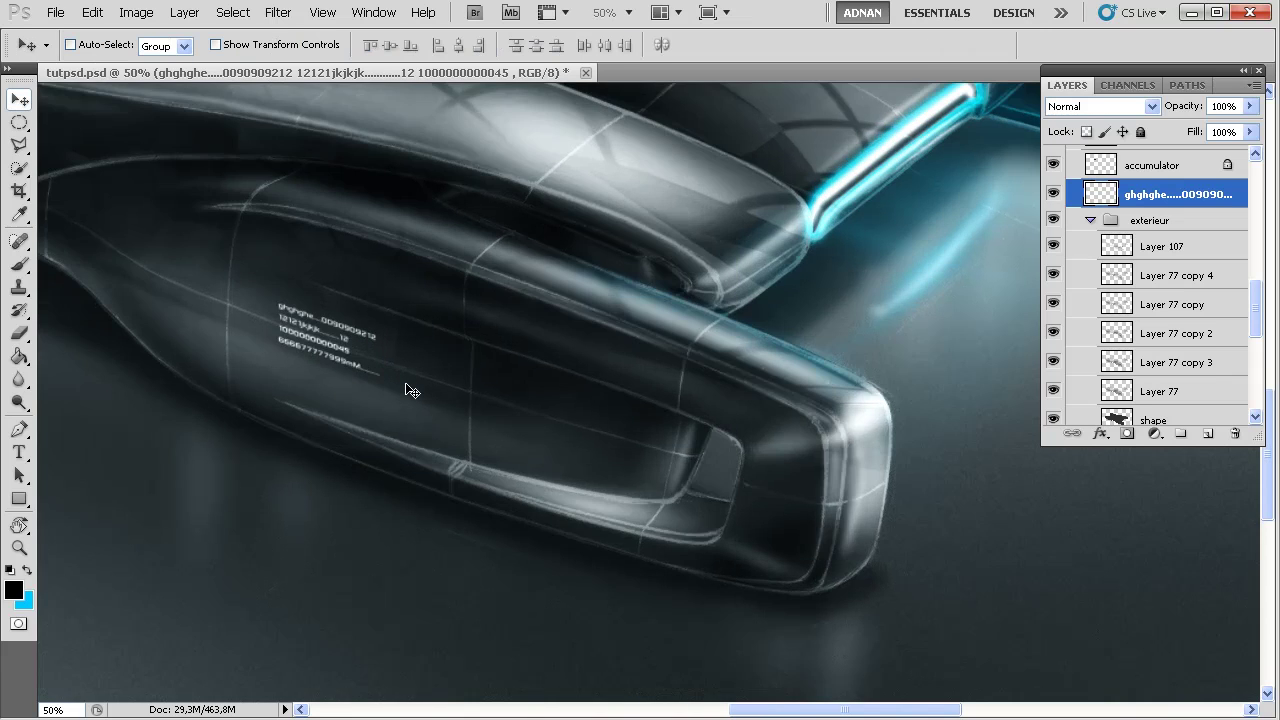
pyautogui.hotkey('ctrl', '+')
pyautogui.moveTo(200, 360); pyautogui.dragTo(333, 366)
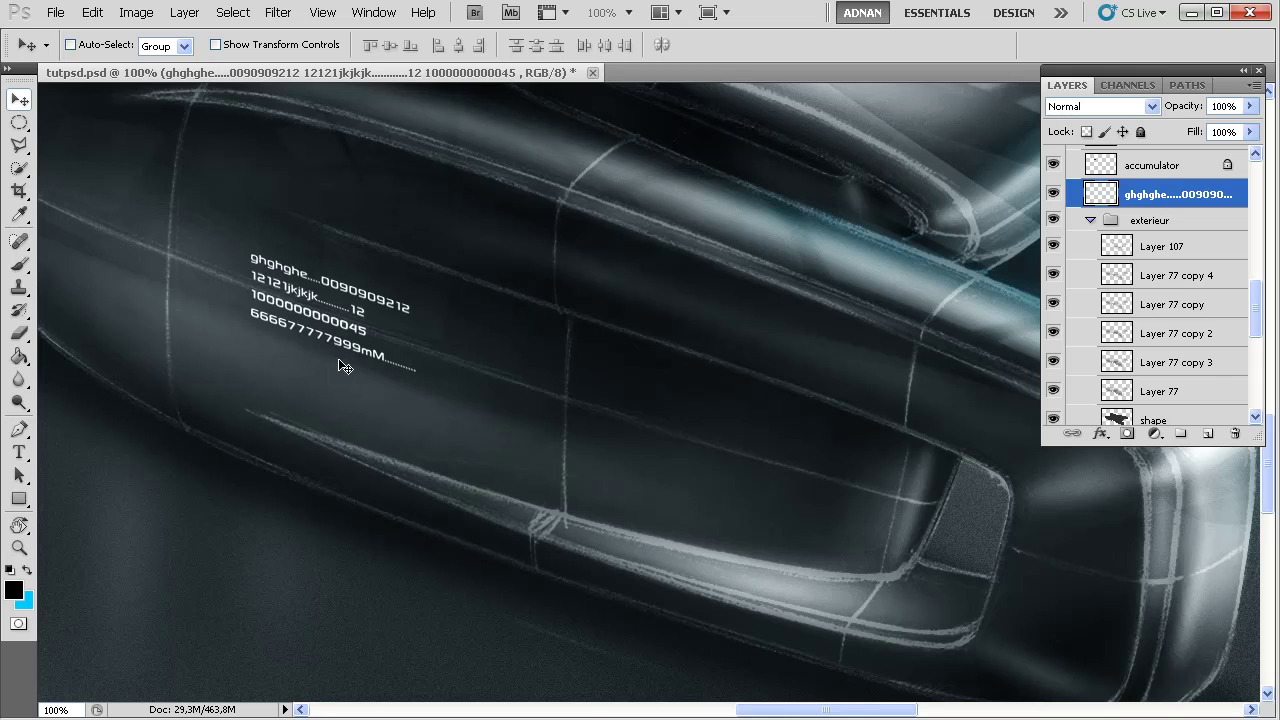
pyautogui.moveTo(370, 312); pyautogui.dragTo(439, 291)
pyautogui.click(93, 13)
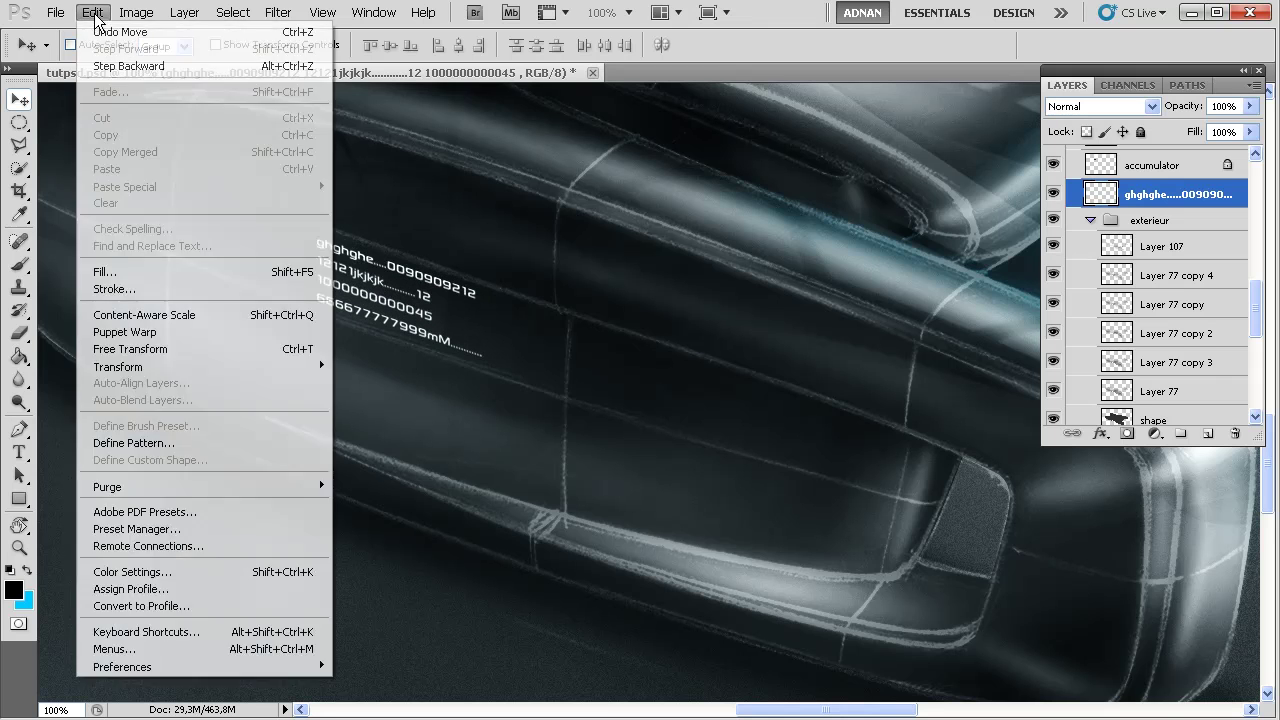
# Draw a rectangular marquee selection around the text block
pyautogui.click(352, 311)
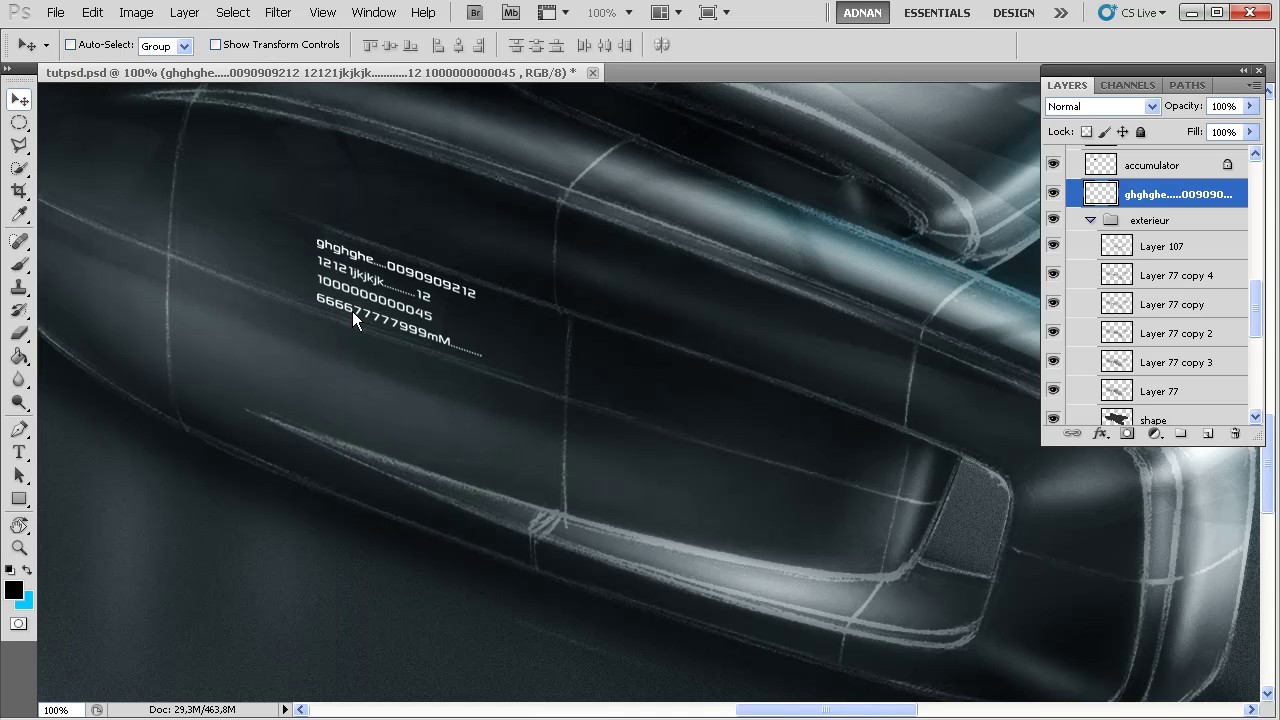
pyautogui.moveTo(18, 122); pyautogui.dragTo(20, 121)
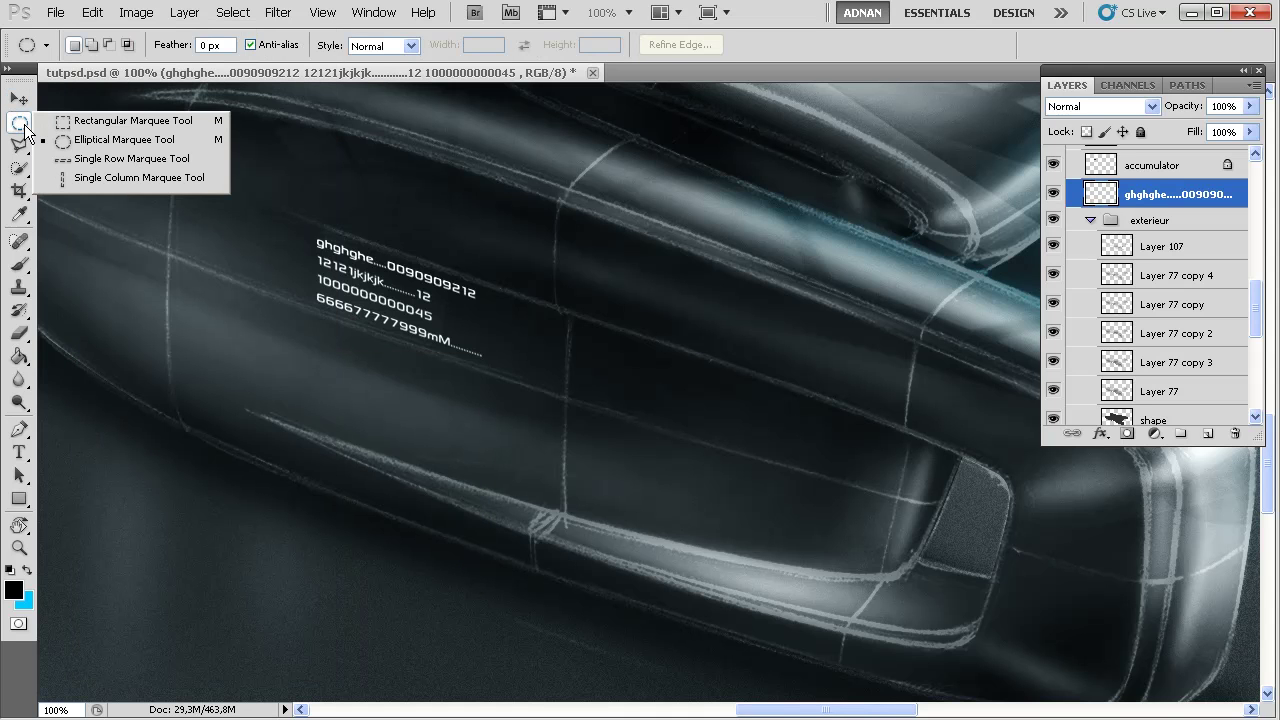
pyautogui.click(118, 122)
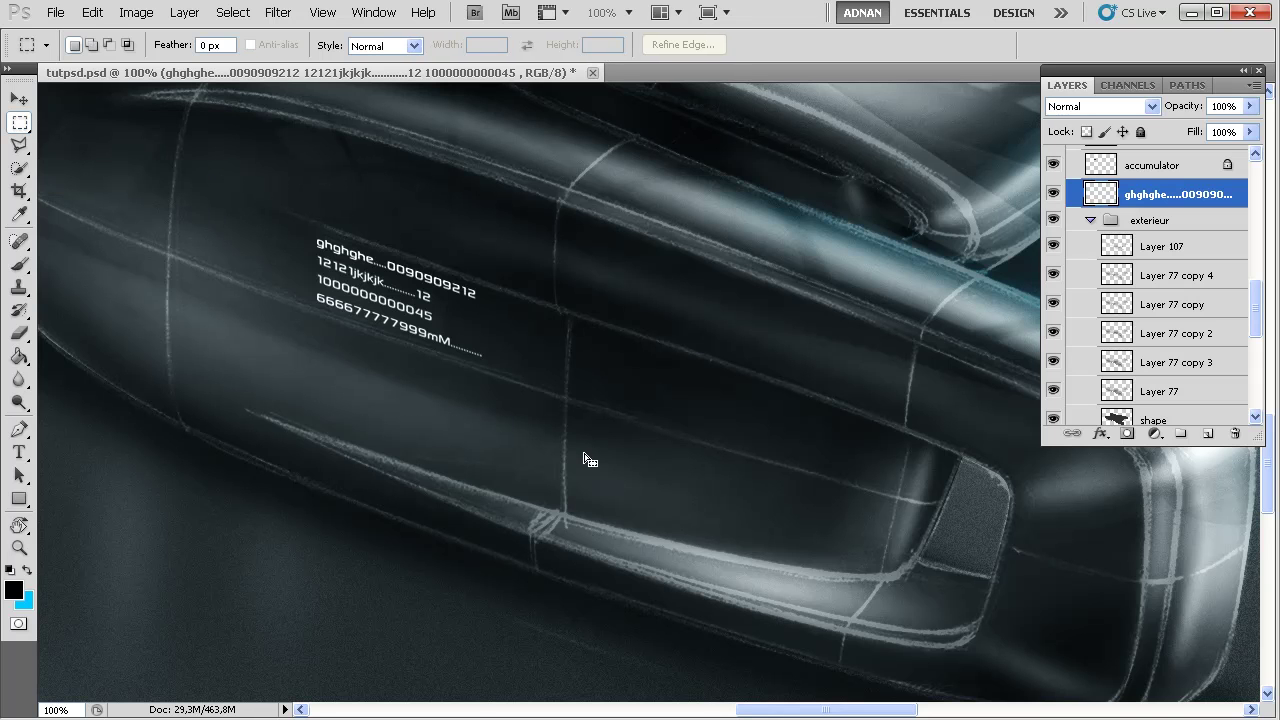
pyautogui.moveTo(585, 453); pyautogui.dragTo(228, 171)
# Warp the selected text, pulling its top edge upward to bend the lines
pyautogui.click(92, 12)
pyautogui.moveTo(237, 366)
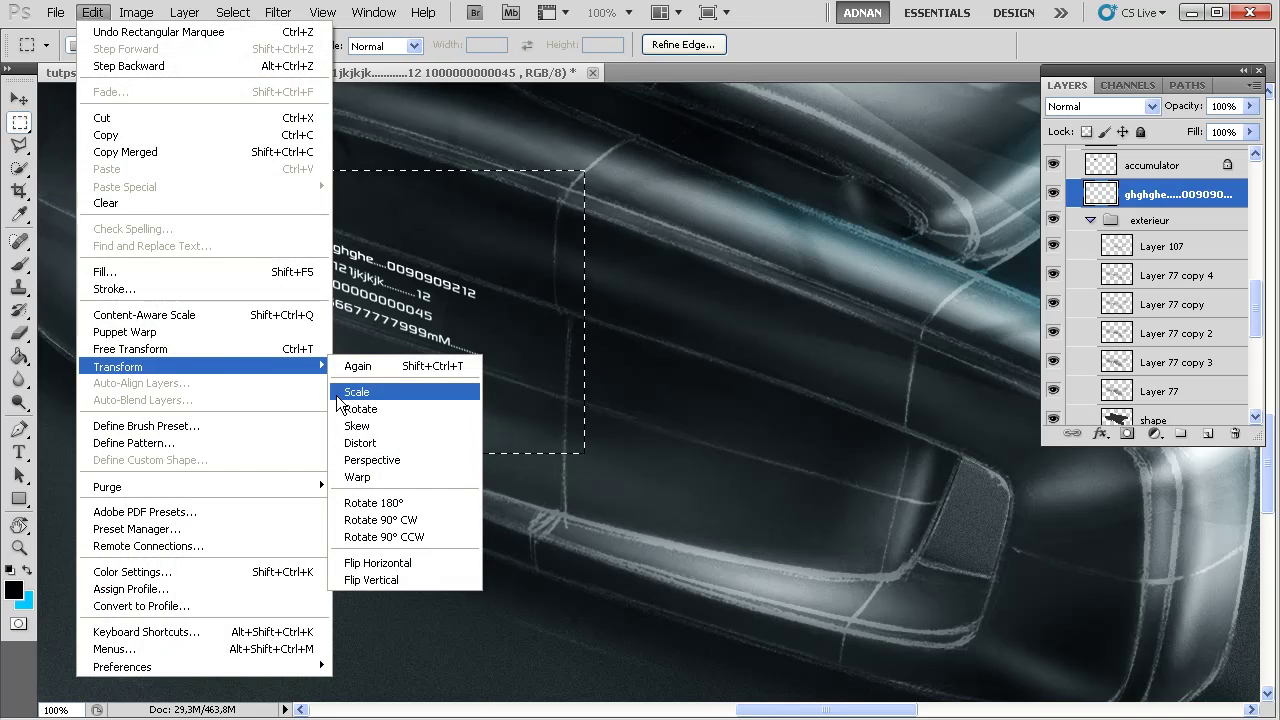
pyautogui.click(352, 477)
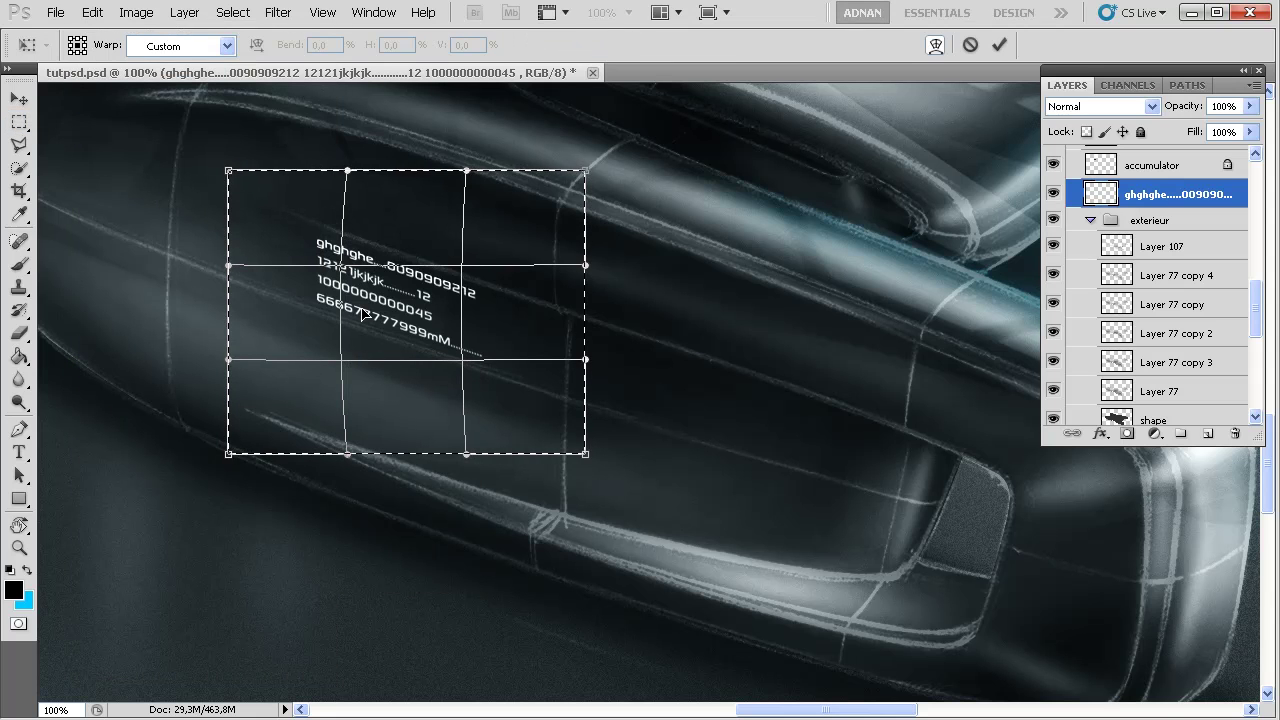
pyautogui.moveTo(364, 313); pyautogui.dragTo(354, 316)
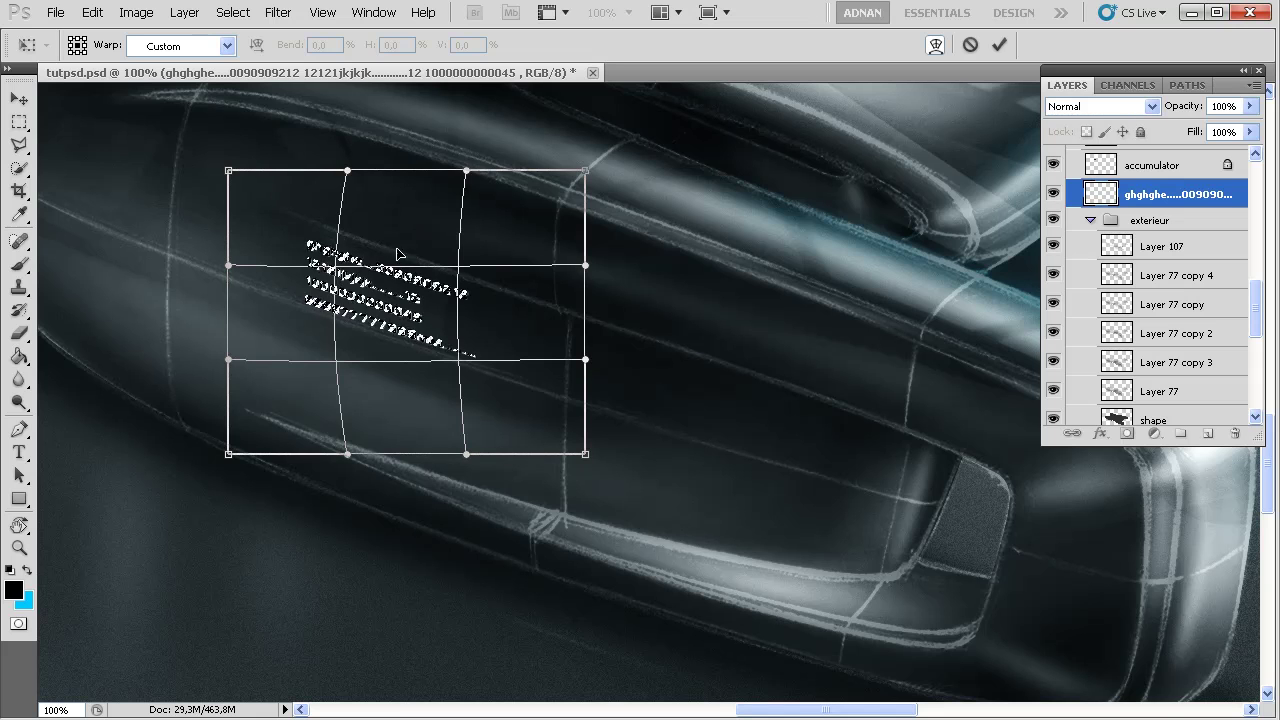
pyautogui.moveTo(467, 171); pyautogui.dragTo(478, 172)
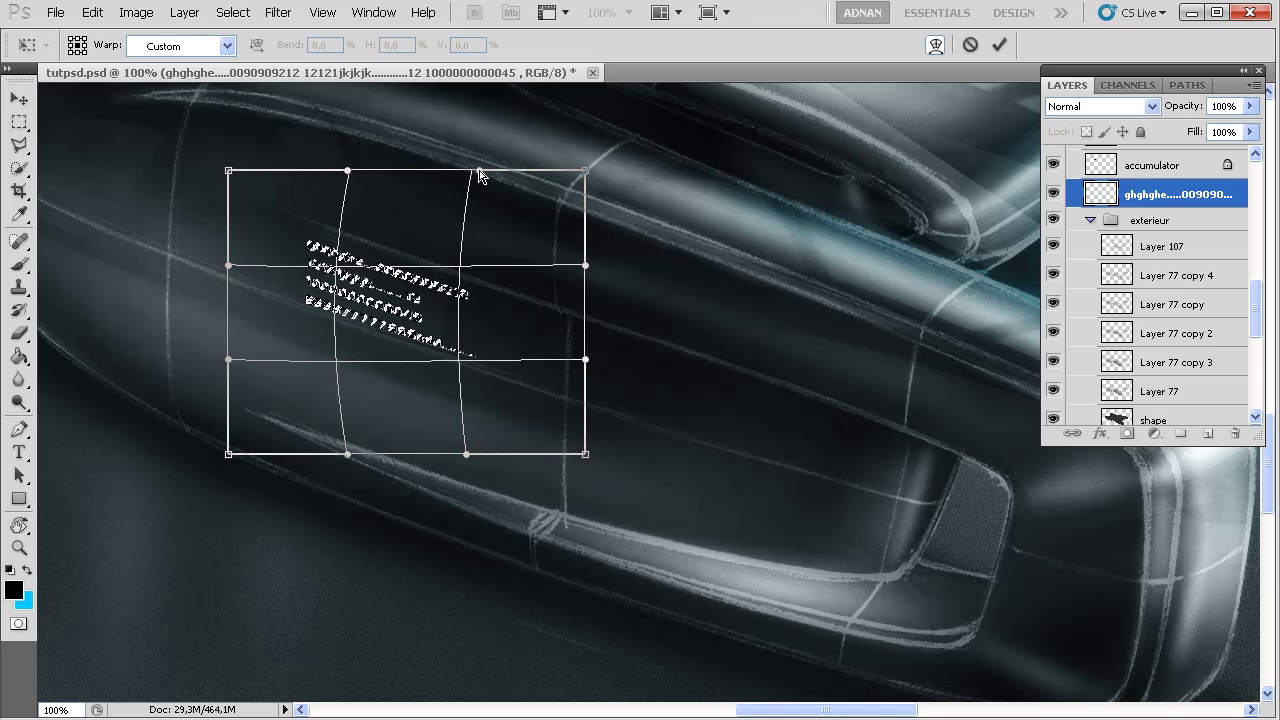
pyautogui.moveTo(345, 171); pyautogui.dragTo(396, 153)
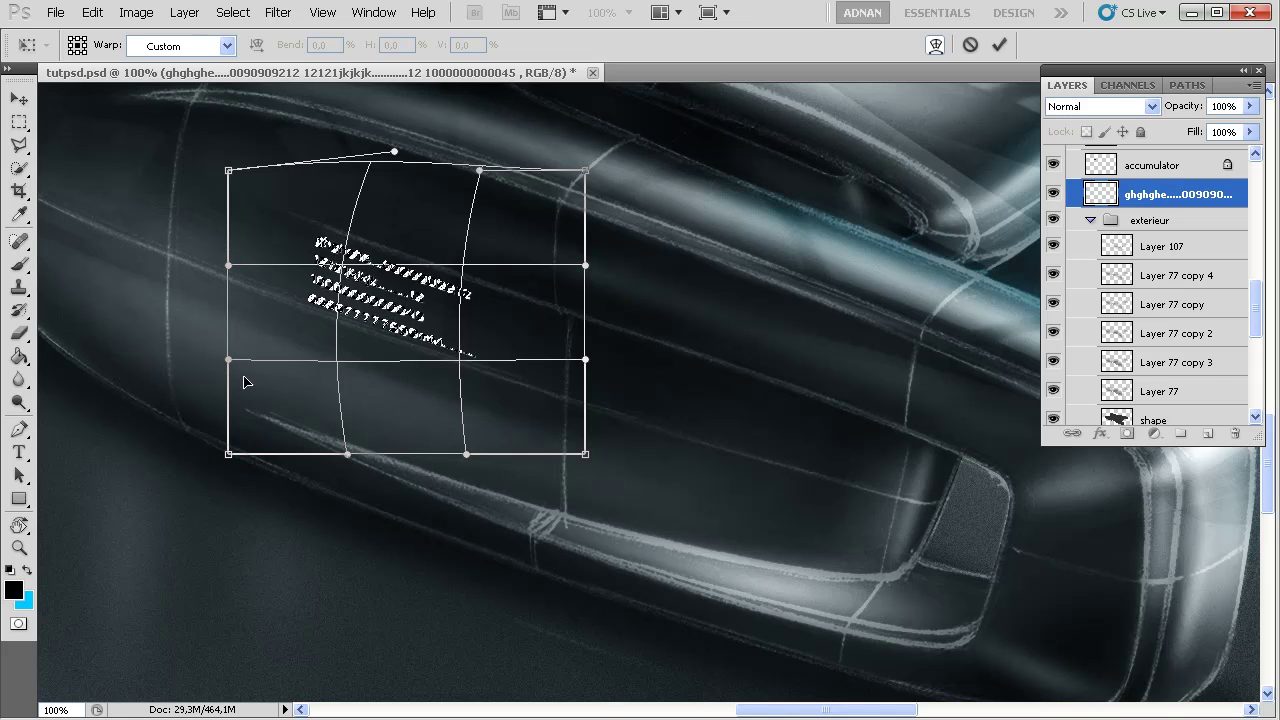
# Apply the warp, zoom out to the whole car, and lower the text layer to 37% opacity
pyautogui.press('Return')
pyautogui.press('m')
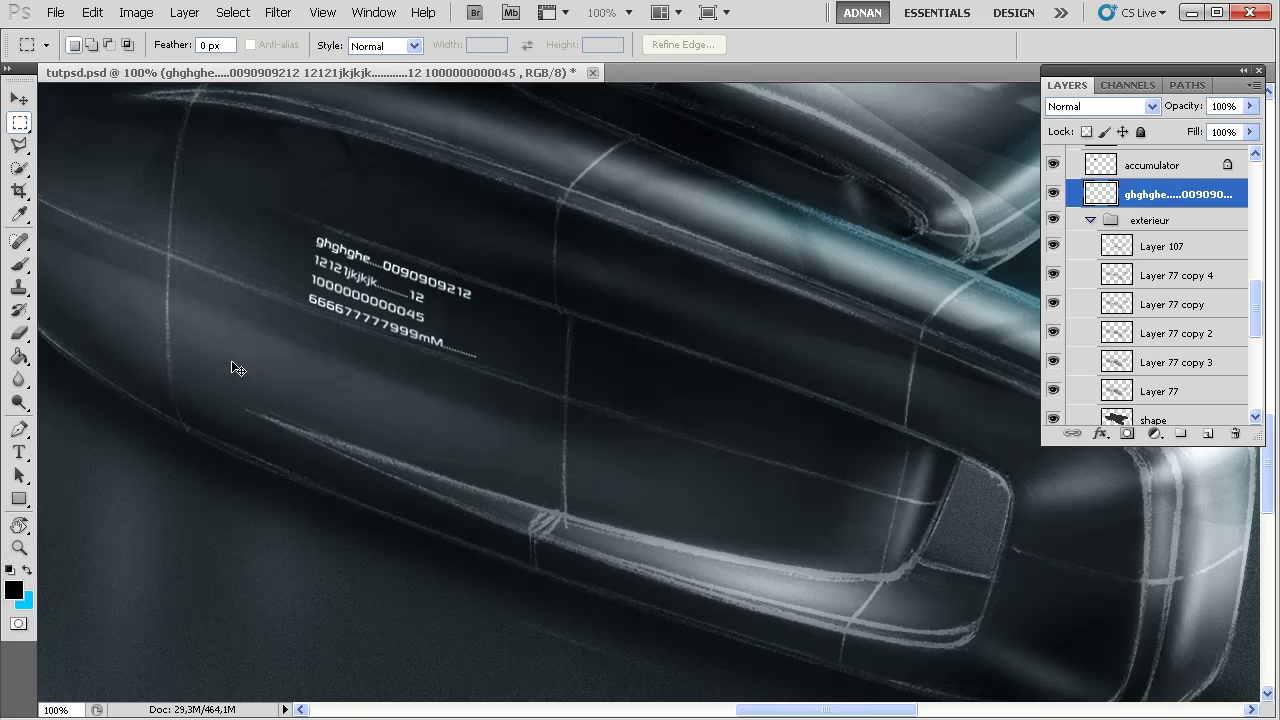
pyautogui.hotkey('ctrl', '-')
pyautogui.hotkey('ctrl', '-')
pyautogui.hotkey('ctrl', '-')
pyautogui.hotkey('ctrl', '-')
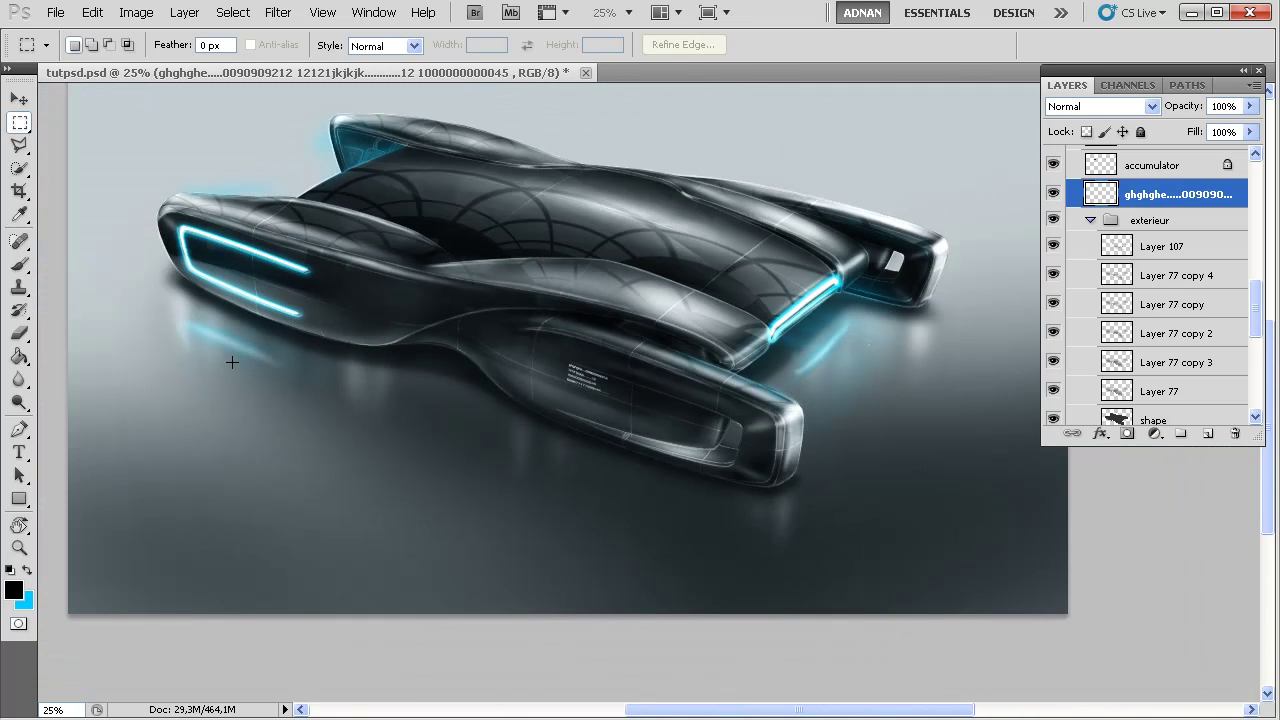
pyautogui.click(1249, 106)
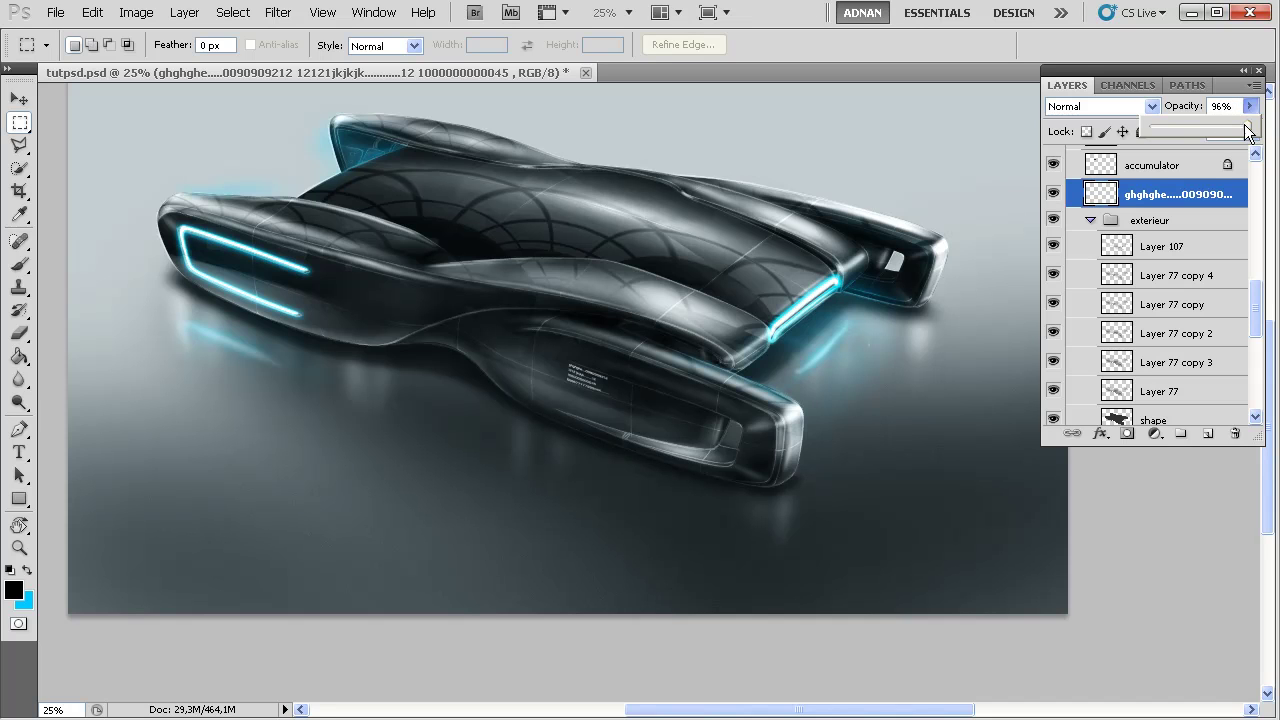
pyautogui.moveTo(1245, 125); pyautogui.dragTo(1190, 125)
# Type the caption 'C_04// CONCEPT' on the canvas and commit it
pyautogui.press('t')
pyautogui.click(274, 399)
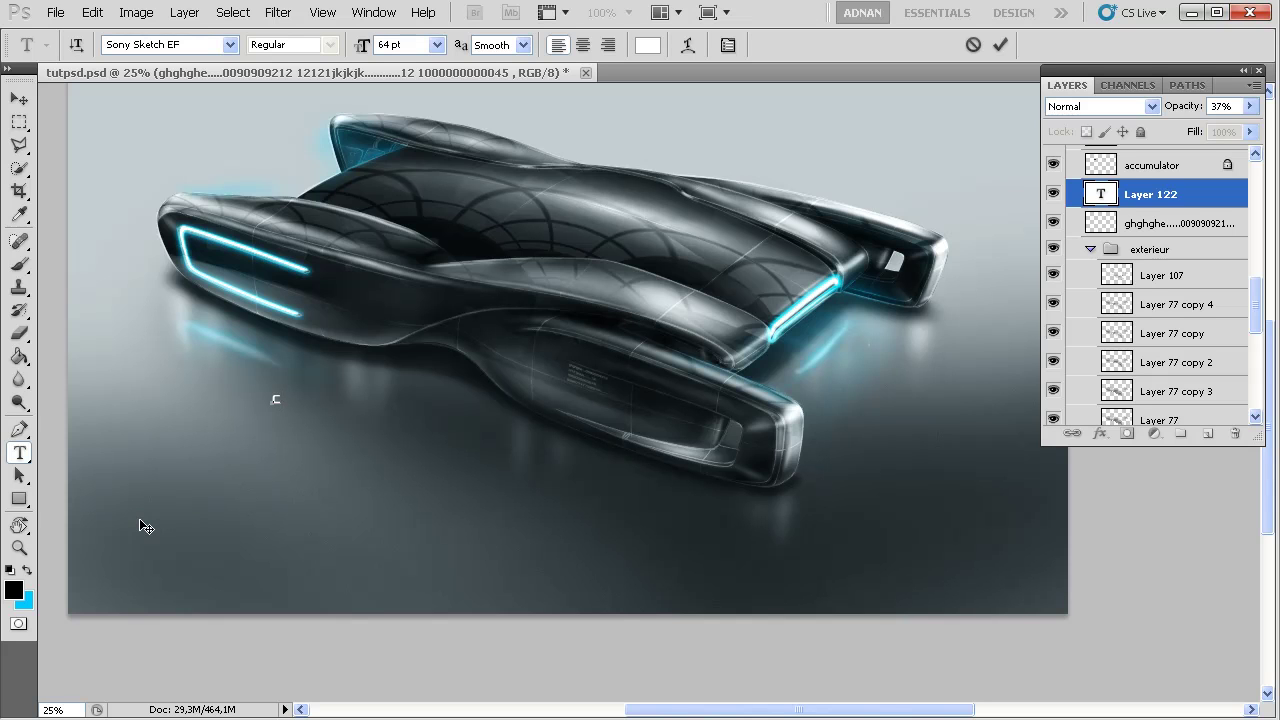
pyautogui.write('//')
pyautogui.press('BackSpace')
pyautogui.press('BackSpace')
pyautogui.write('04//')
pyautogui.click(19, 98)
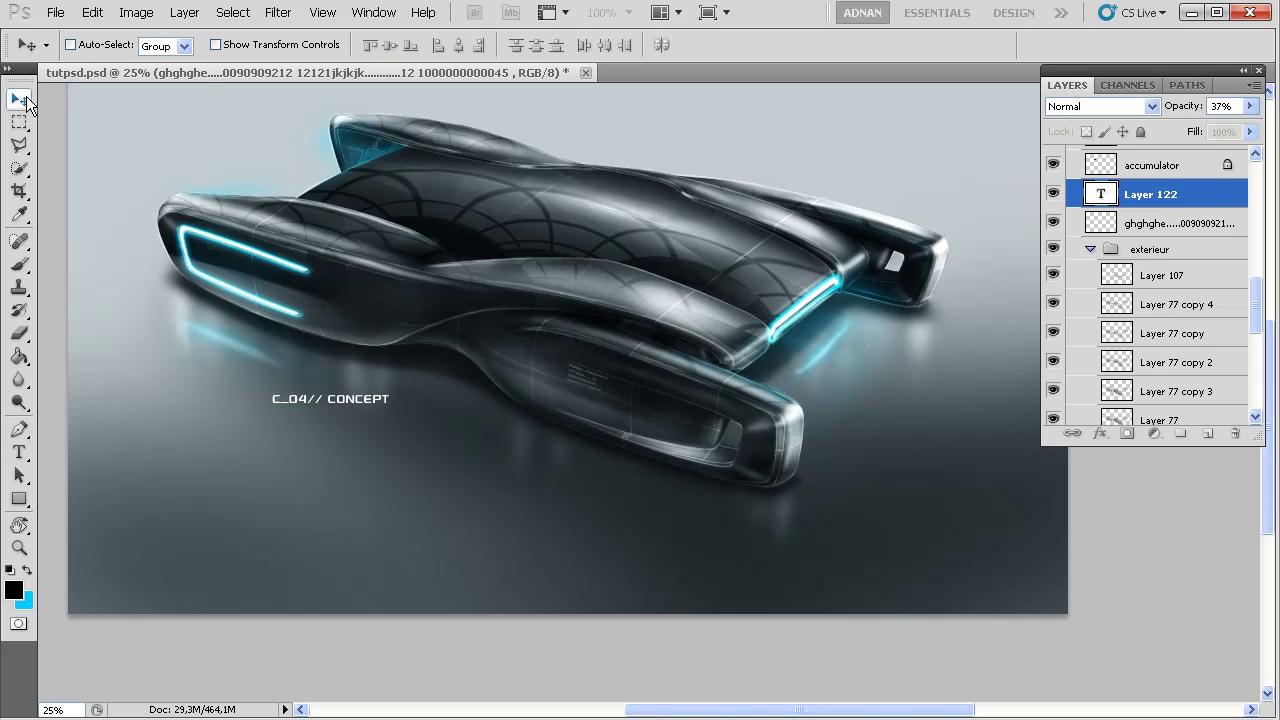
# Move the caption onto the car's side, convert it to a smart object, and rasterize it
pyautogui.moveTo(385, 403); pyautogui.dragTo(327, 282)
pyautogui.rightClick(1218, 203)
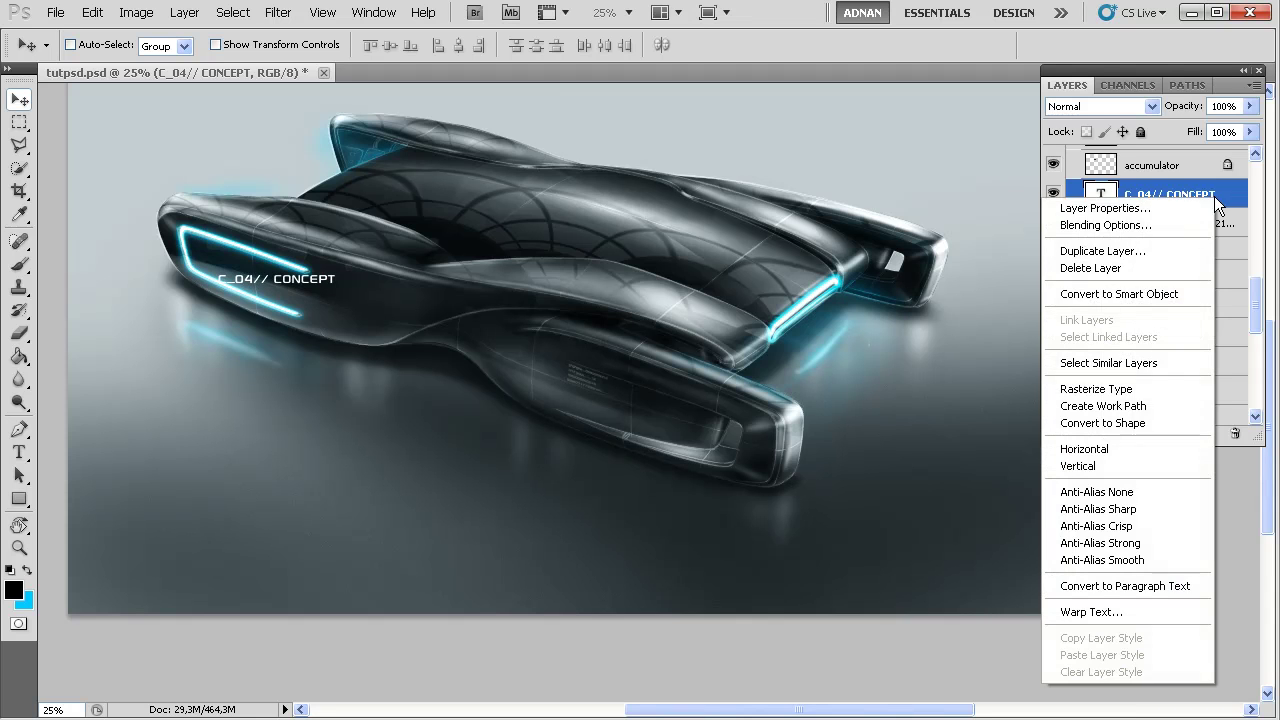
pyautogui.click(1162, 294)
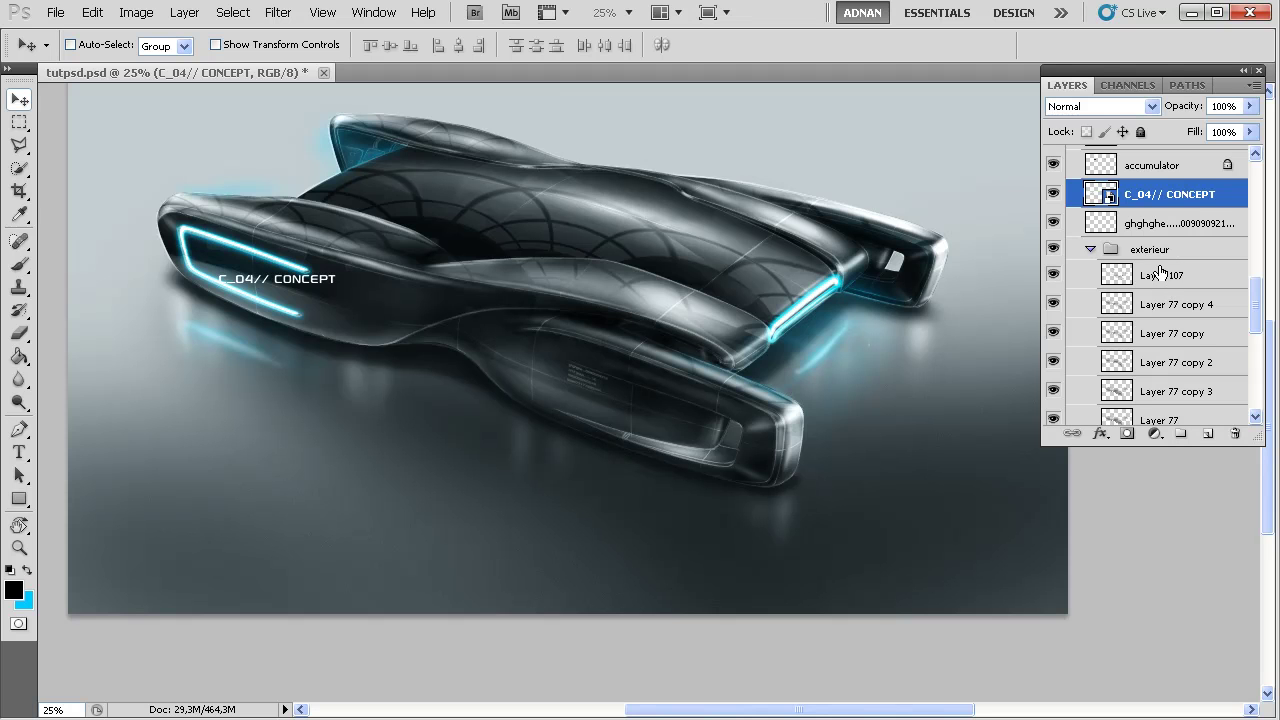
pyautogui.rightClick(1166, 192)
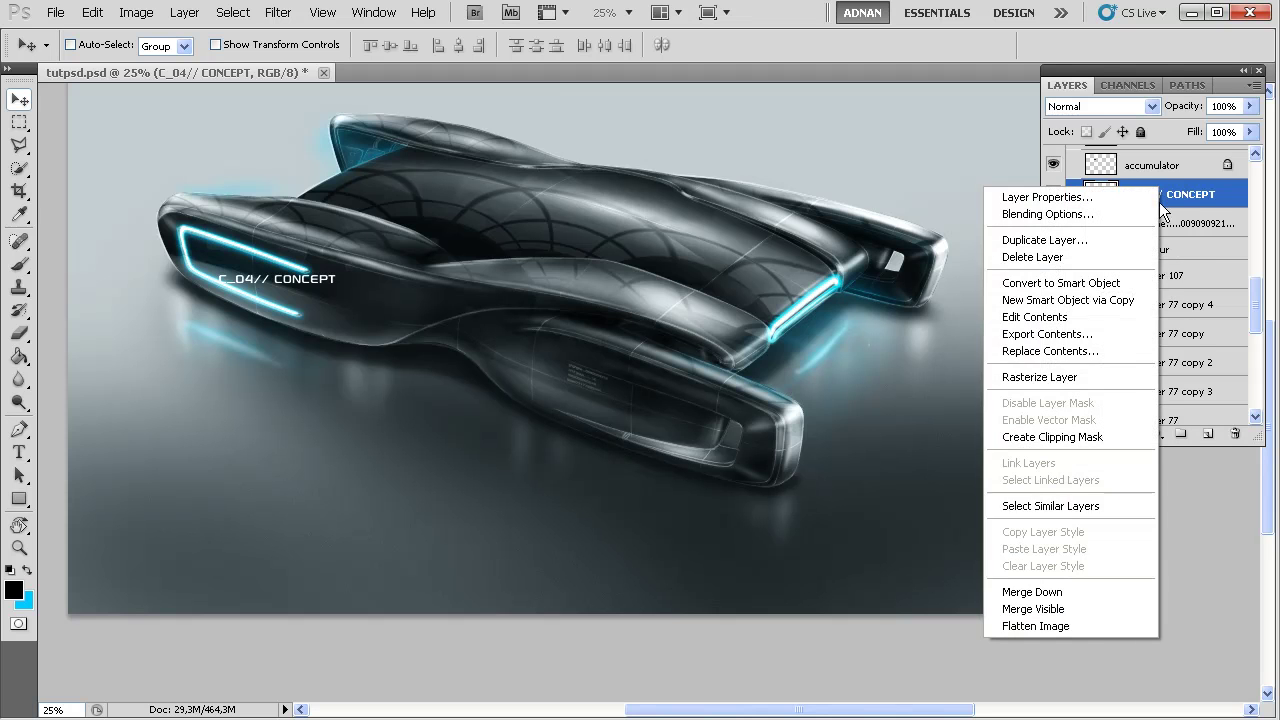
pyautogui.click(1119, 371)
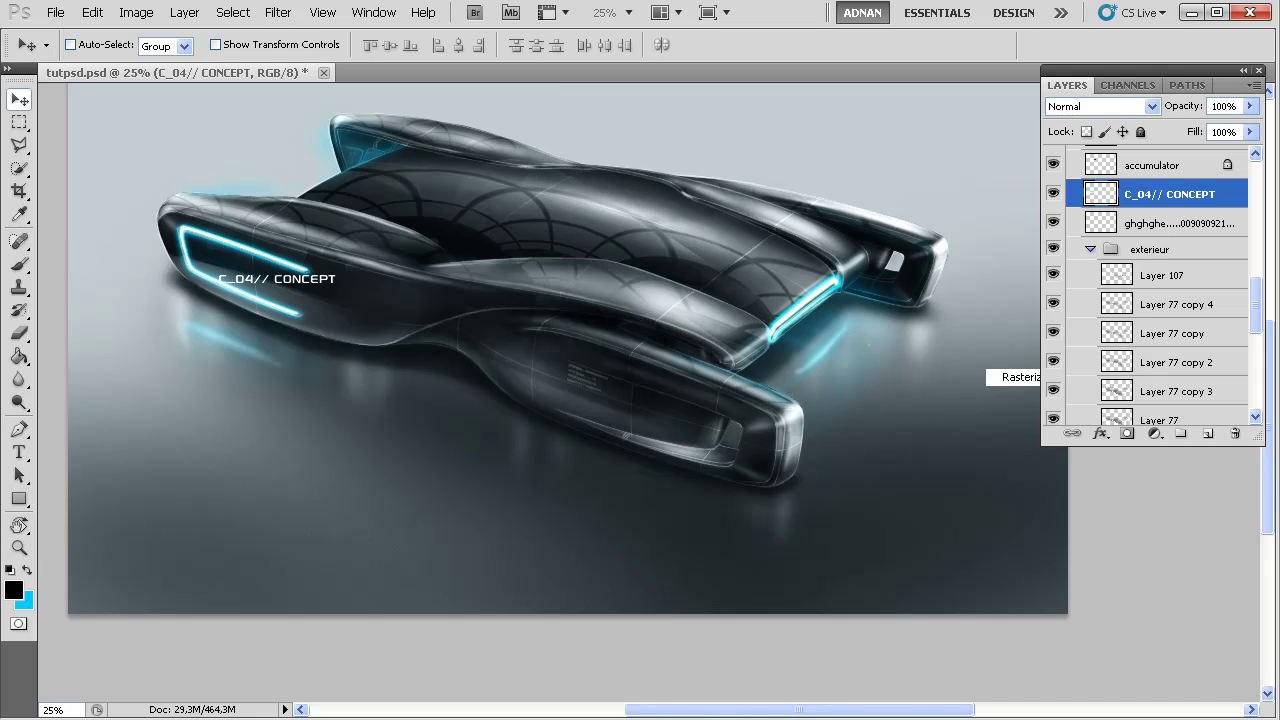
# Skew the caption about 20° and place it along the front pod's cyan light strip
pyautogui.click(56, 12)
pyautogui.moveTo(117, 28)
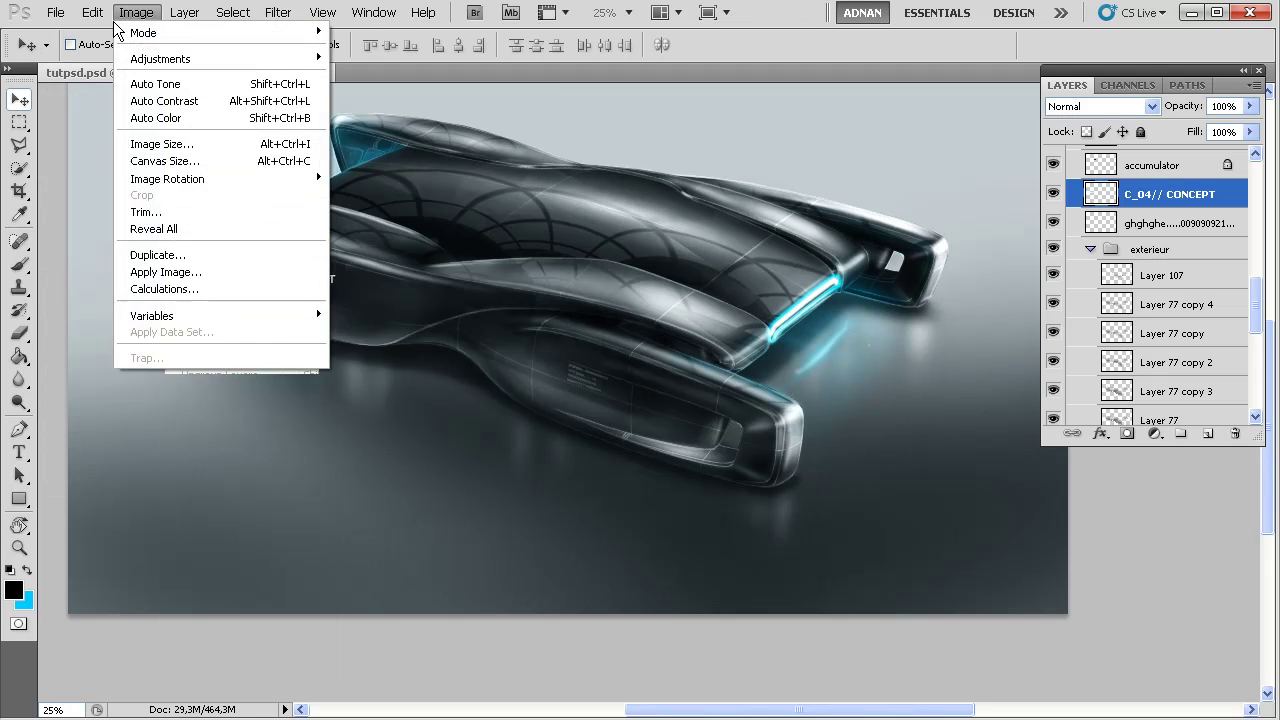
pyautogui.moveTo(173, 367)
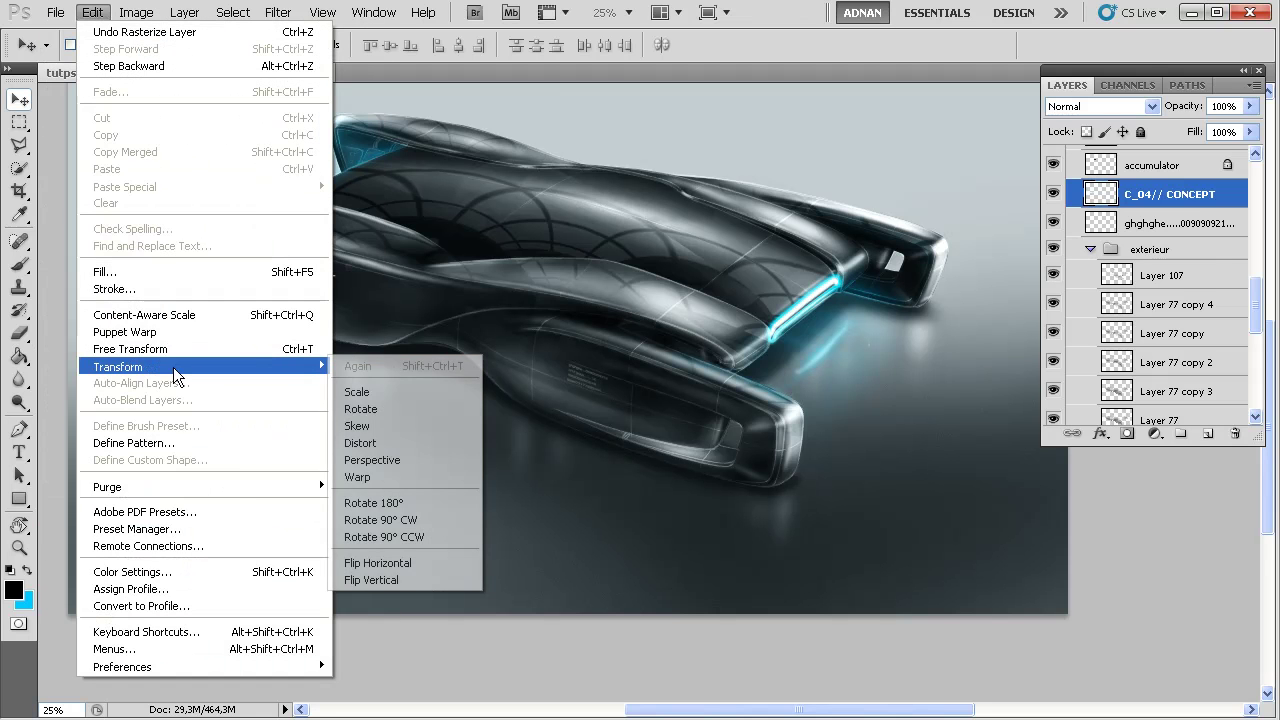
pyautogui.click(453, 433)
pyautogui.hotkey('ctrl', '+')
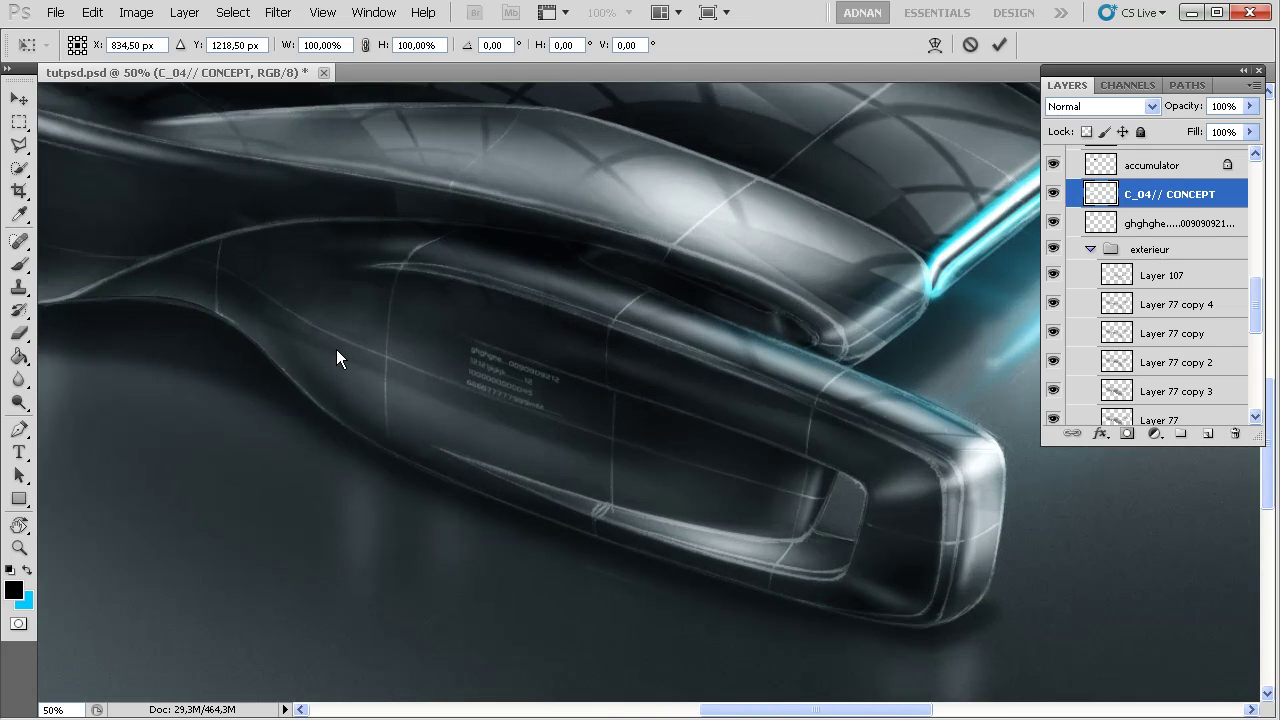
pyautogui.hotkey('ctrl', '+')
pyautogui.moveTo(200, 343); pyautogui.dragTo(771, 400)
pyautogui.moveTo(634, 363); pyautogui.dragTo(669, 501)
pyautogui.moveTo(641, 430); pyautogui.dragTo(647, 478)
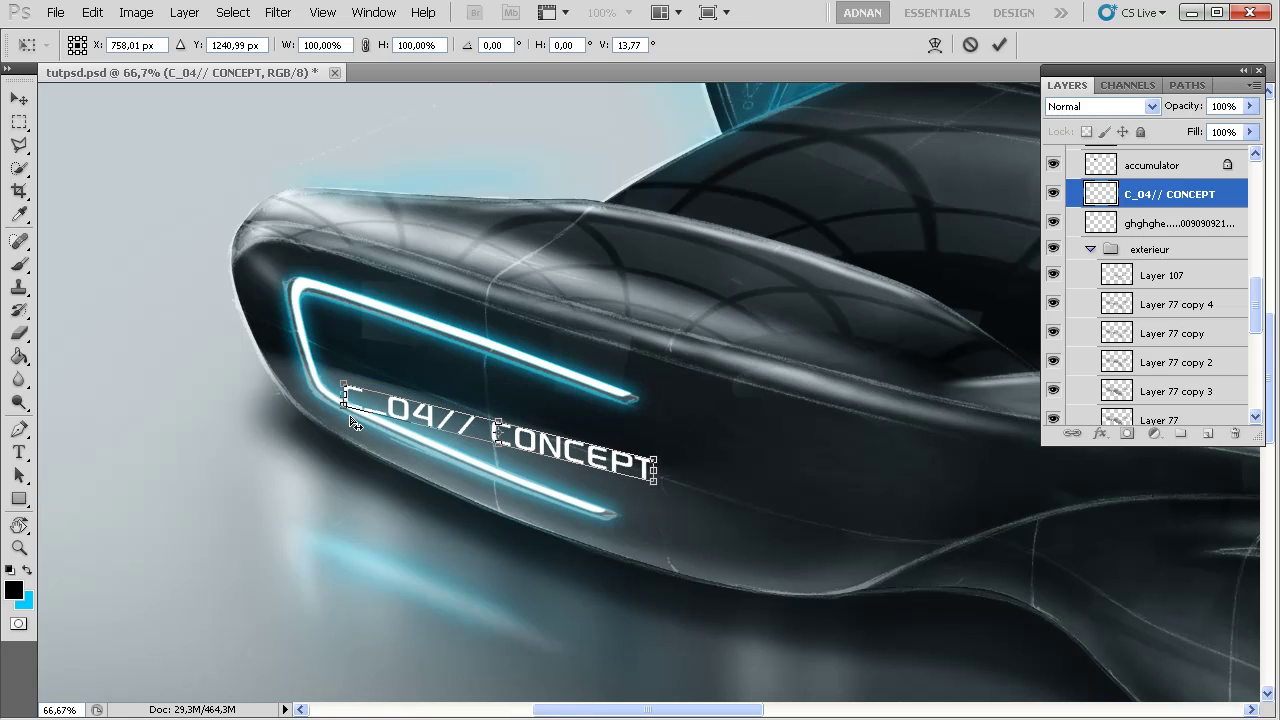
pyautogui.moveTo(349, 400); pyautogui.dragTo(357, 363)
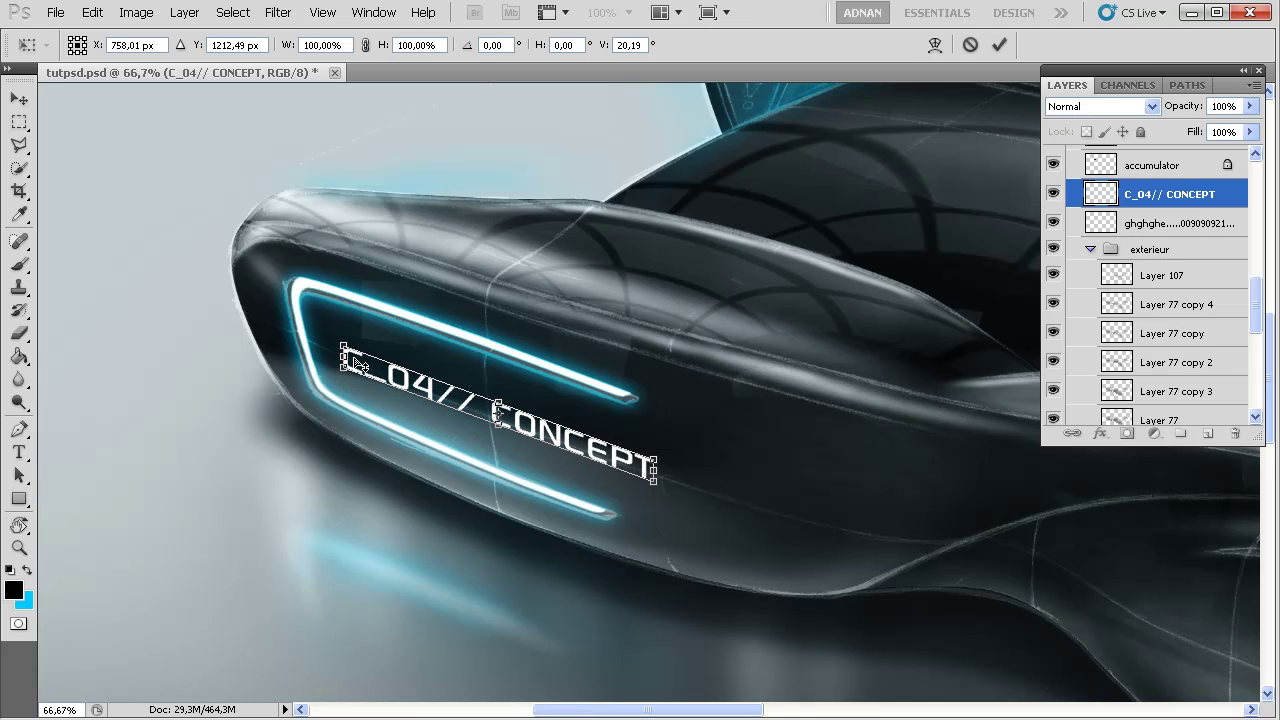
pyautogui.press('Return')
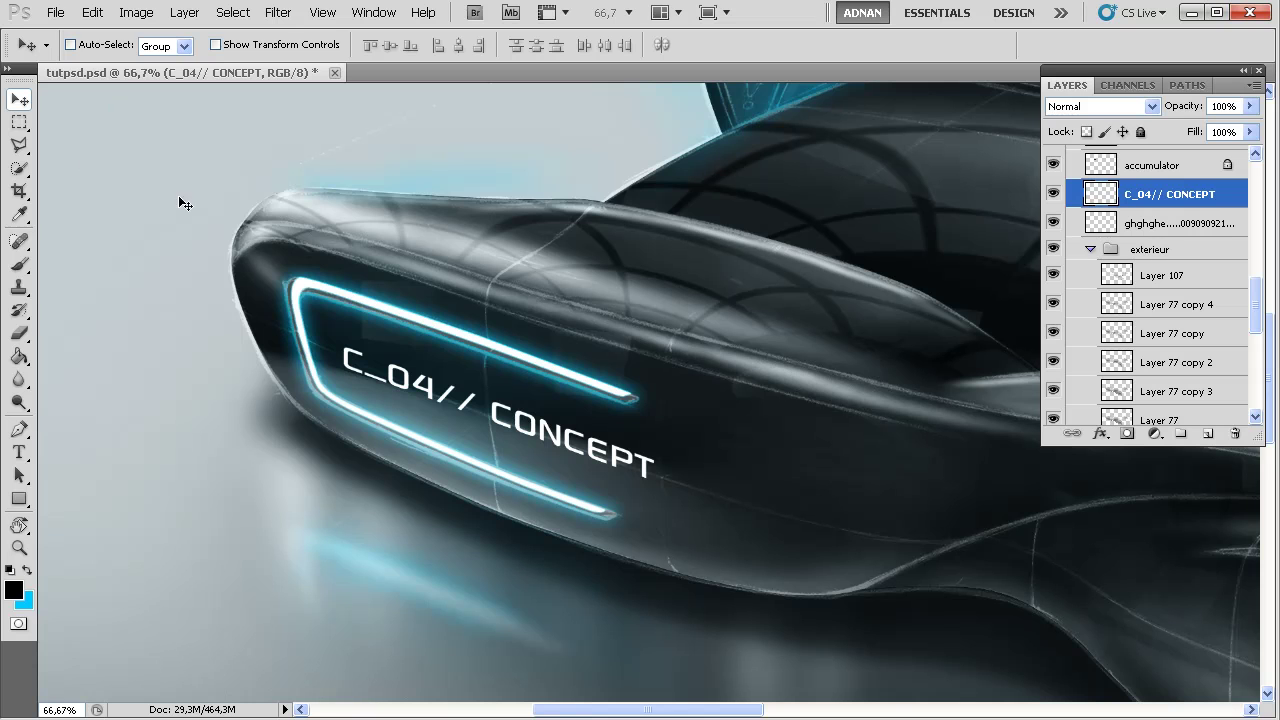
# Marquee the caption and warp it to follow the car body's curve
pyautogui.press('m')
pyautogui.moveTo(246, 256); pyautogui.dragTo(719, 611)
pyautogui.click(92, 12)
pyautogui.moveTo(200, 367)
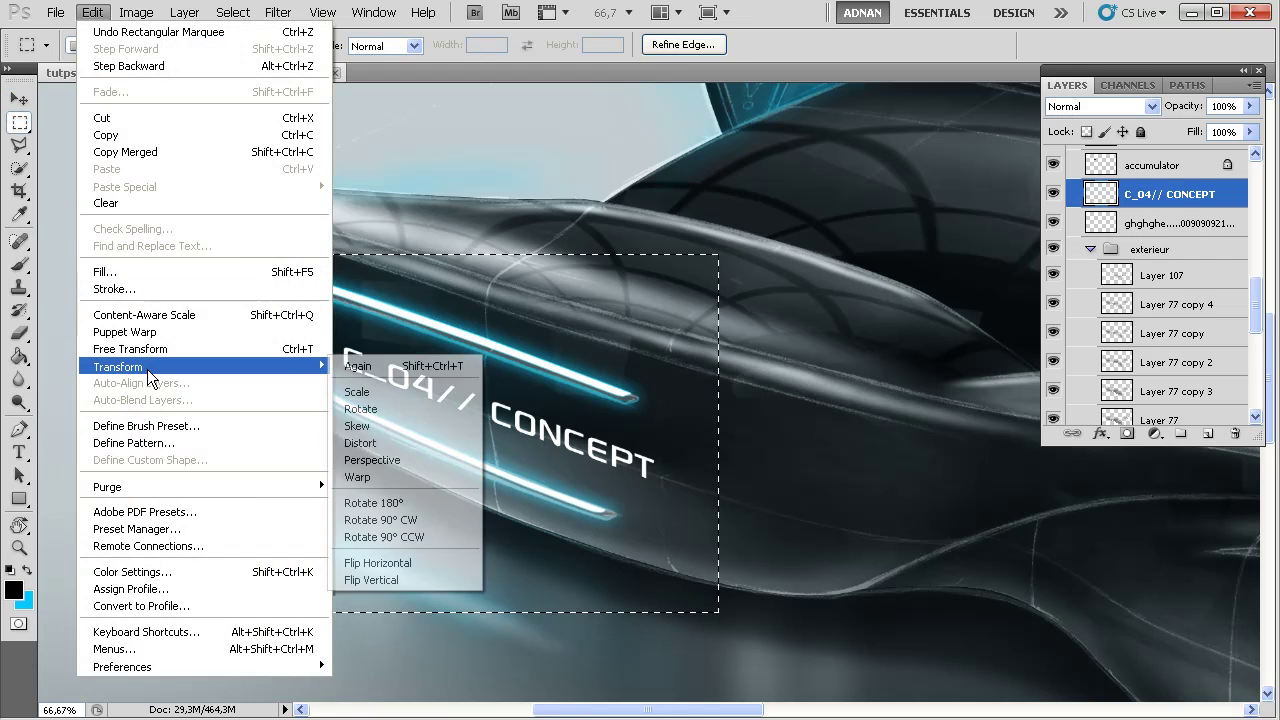
pyautogui.click(430, 470)
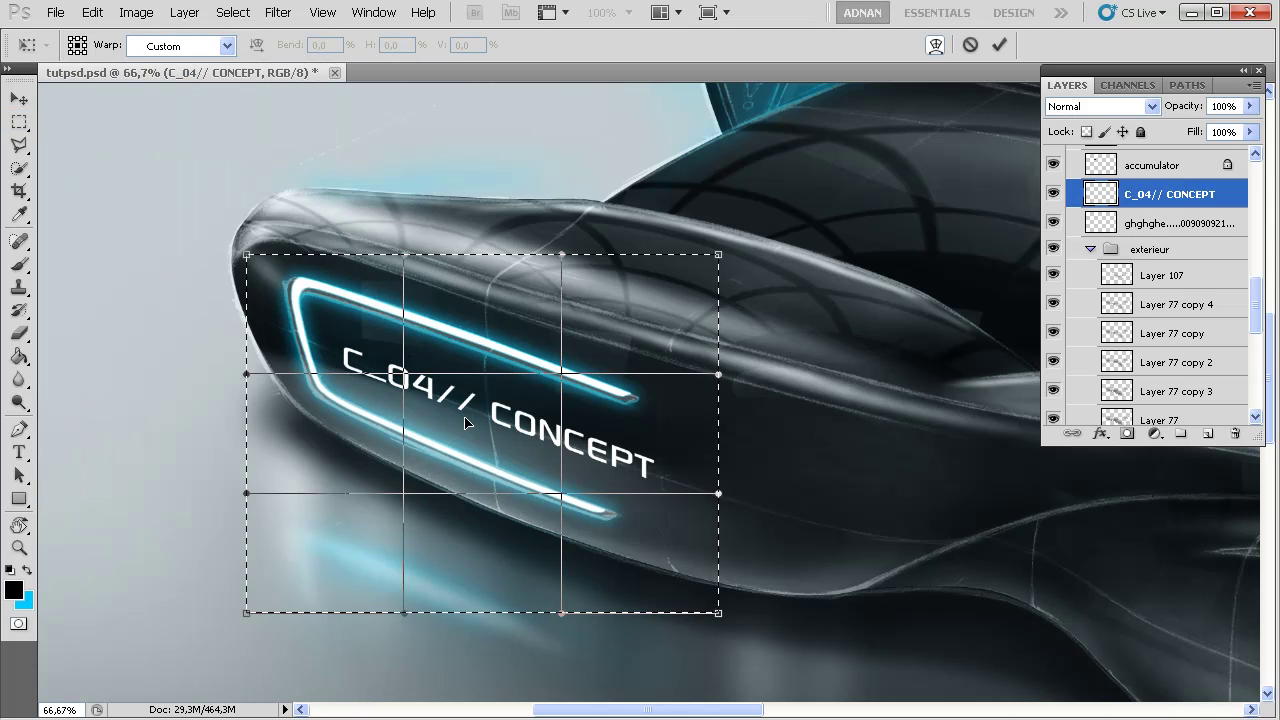
pyautogui.moveTo(462, 424); pyautogui.dragTo(450, 418)
pyautogui.press('Return')
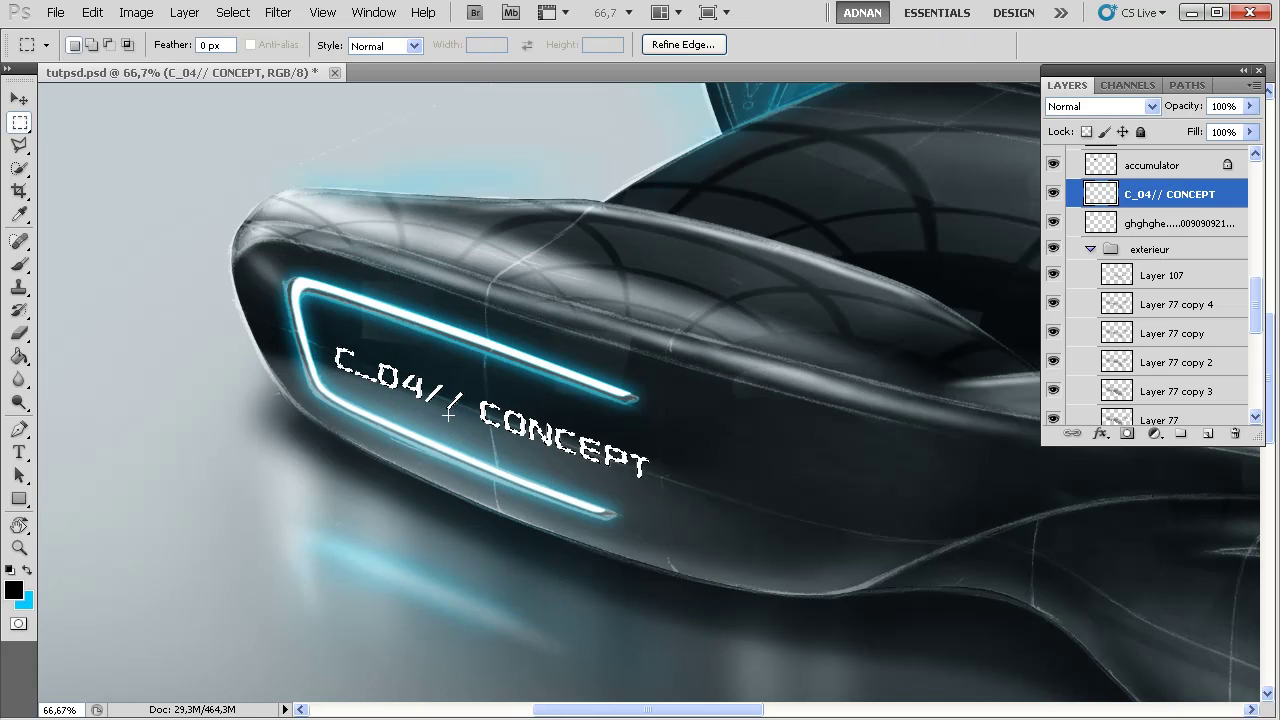
# Scale the caption down to about 84% with Free Transform
pyautogui.hotkey('ctrl', 't')
pyautogui.moveTo(655, 480); pyautogui.dragTo(542, 431)
pyautogui.press('Return')
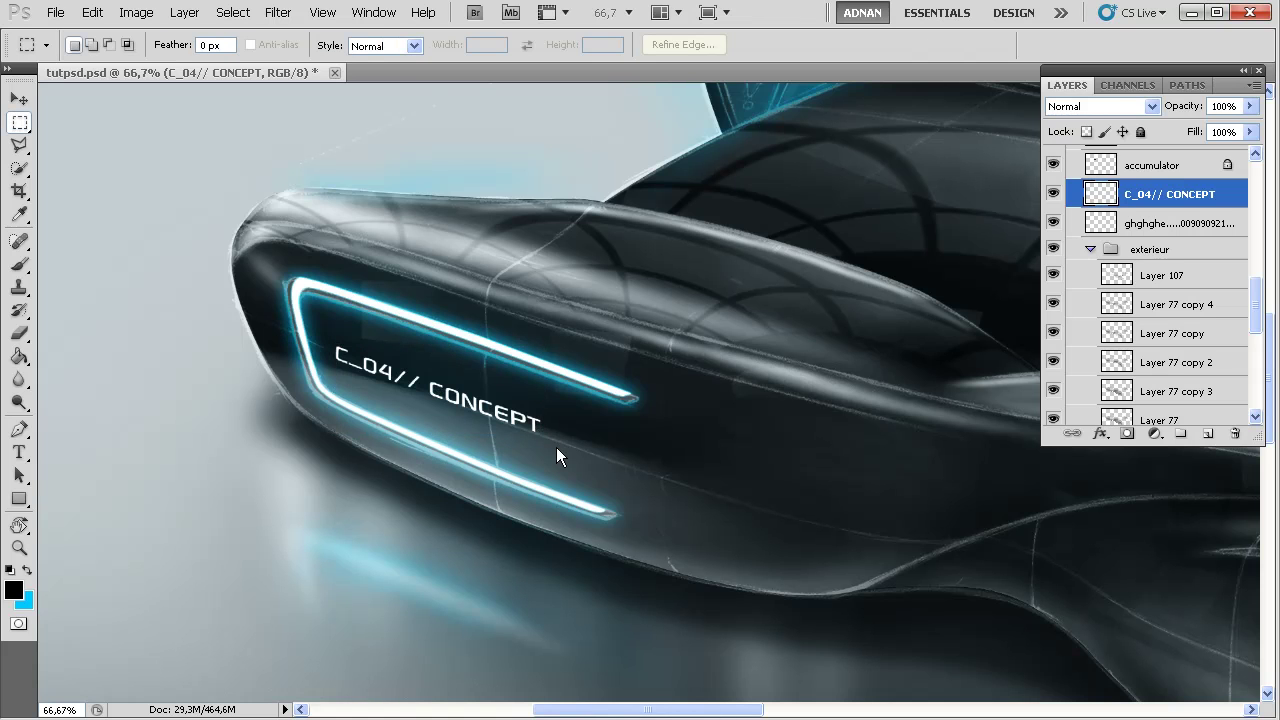
# Zoom out to the whole car and fade the caption layer to 31% opacity
pyautogui.hotkey('ctrl', '-')
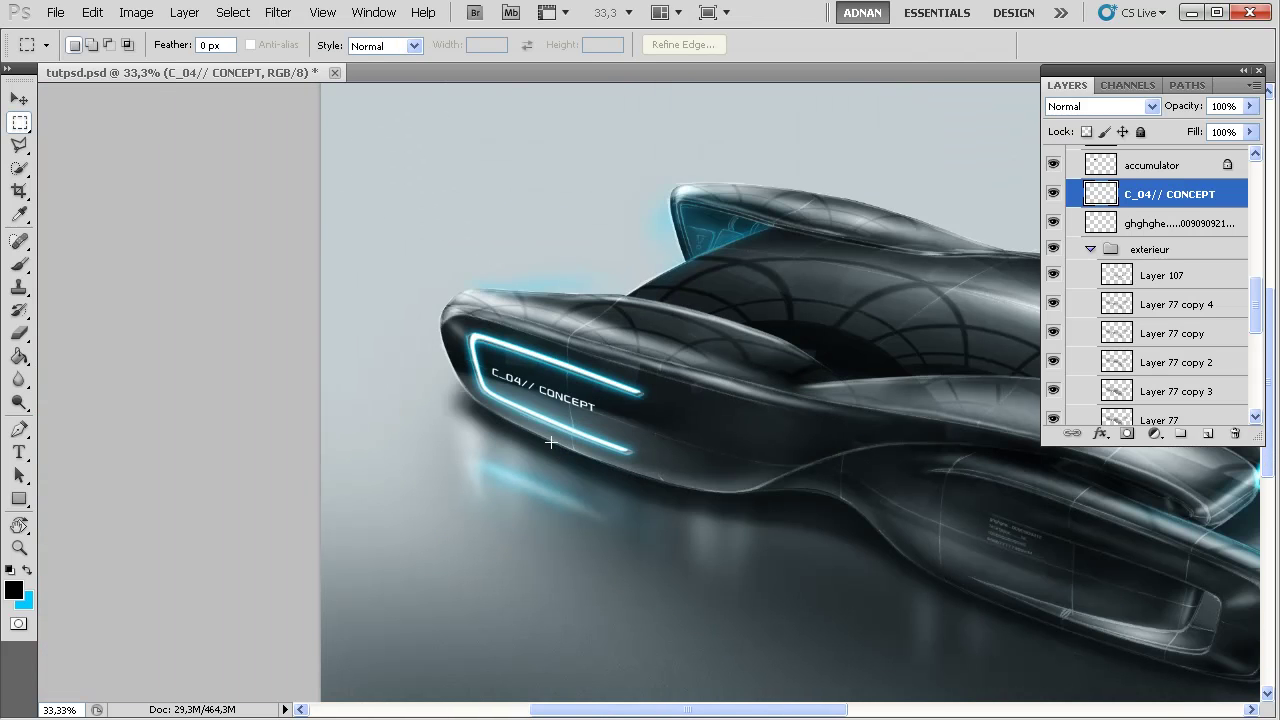
pyautogui.moveTo(728, 540); pyautogui.dragTo(394, 517)
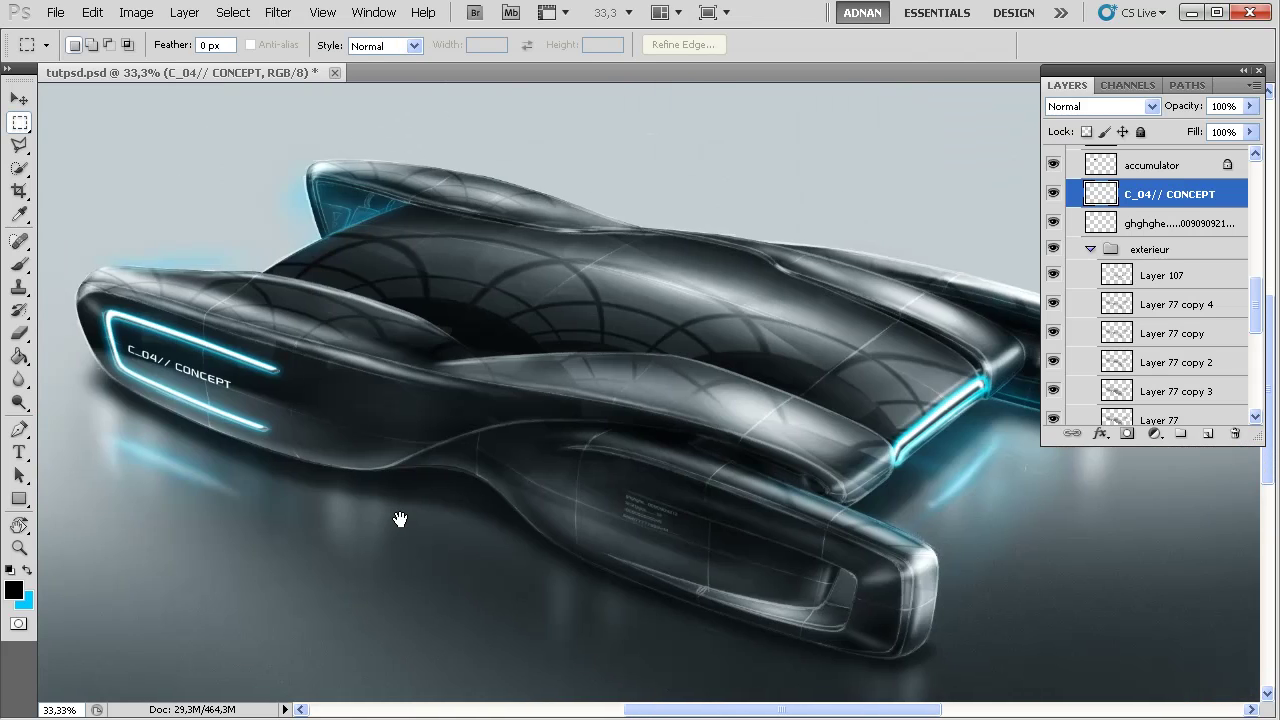
pyautogui.click(1249, 106)
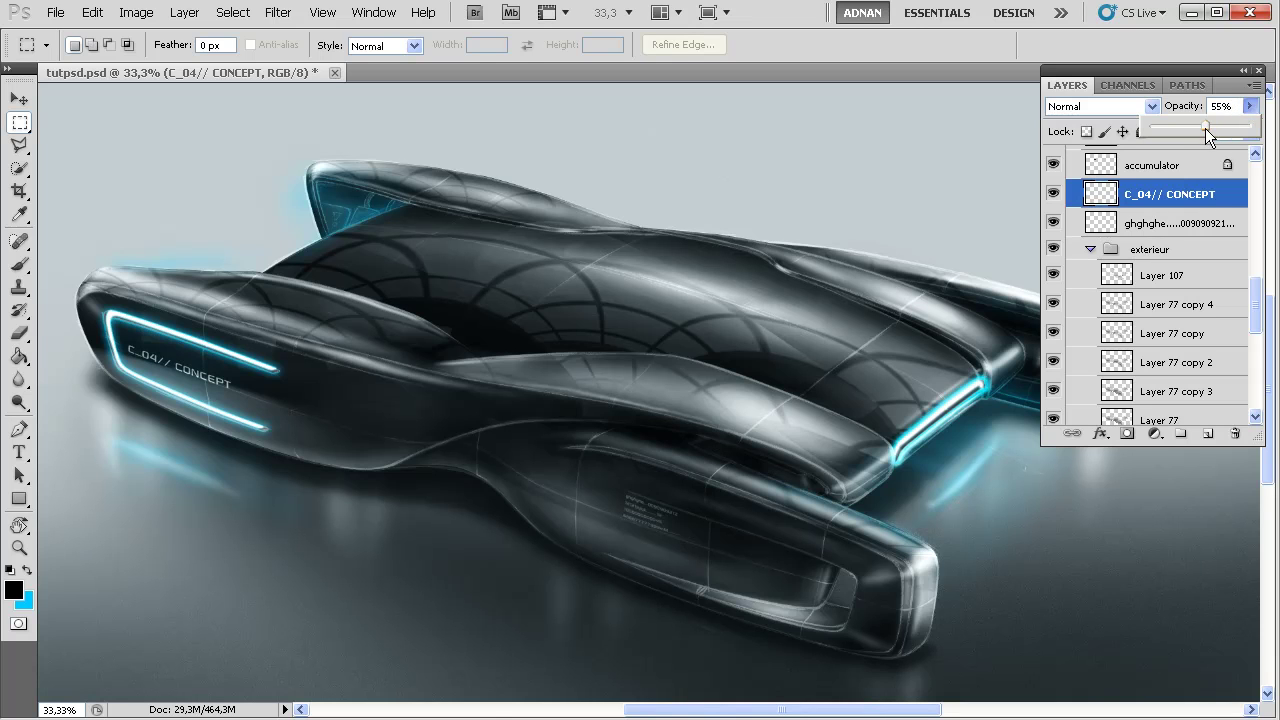
pyautogui.moveTo(1175, 130); pyautogui.dragTo(1182, 128)
pyautogui.moveTo(704, 494)
pyautogui.mouseDown()
pyautogui.moveTo(937, 437)
pyautogui.moveTo(686, 509)
pyautogui.mouseUp()
pyautogui.moveTo(613, 548); pyautogui.dragTo(681, 430)
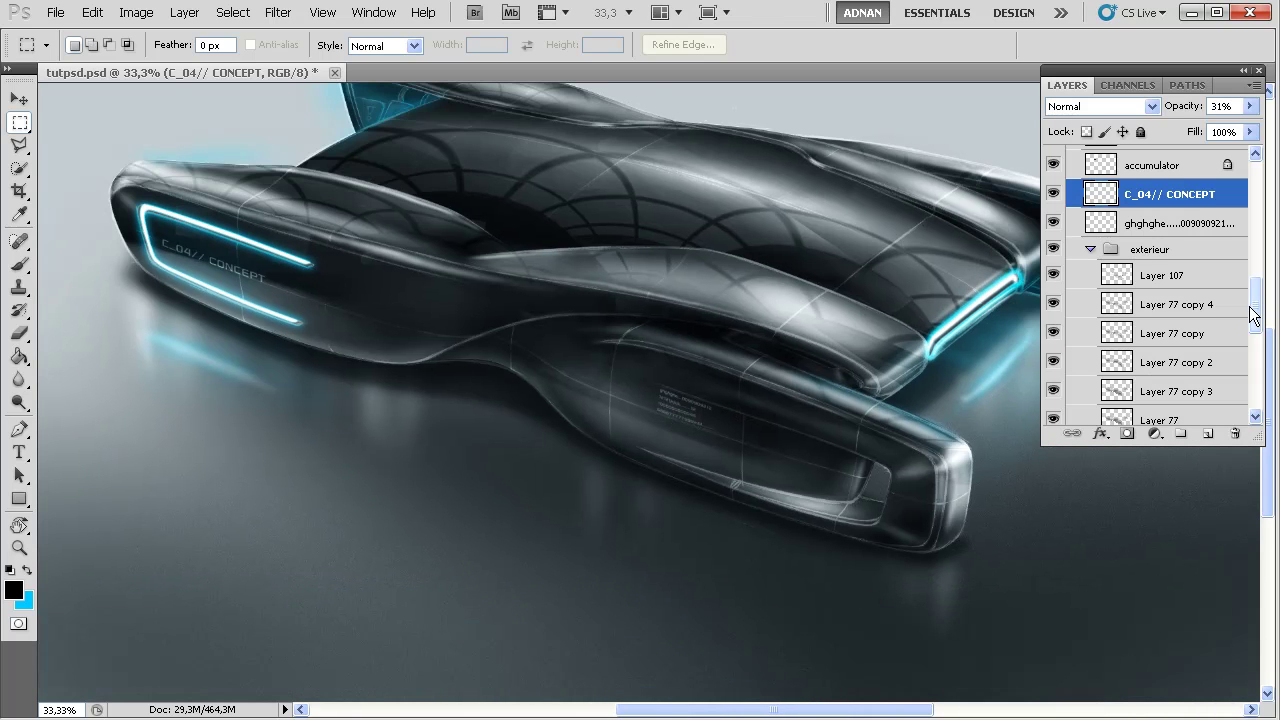
pyautogui.moveTo(1255, 312); pyautogui.dragTo(1258, 415)
# Add a new layer above Layer 109 copy and paint soft black shadow under the car
pyautogui.click(1175, 356)
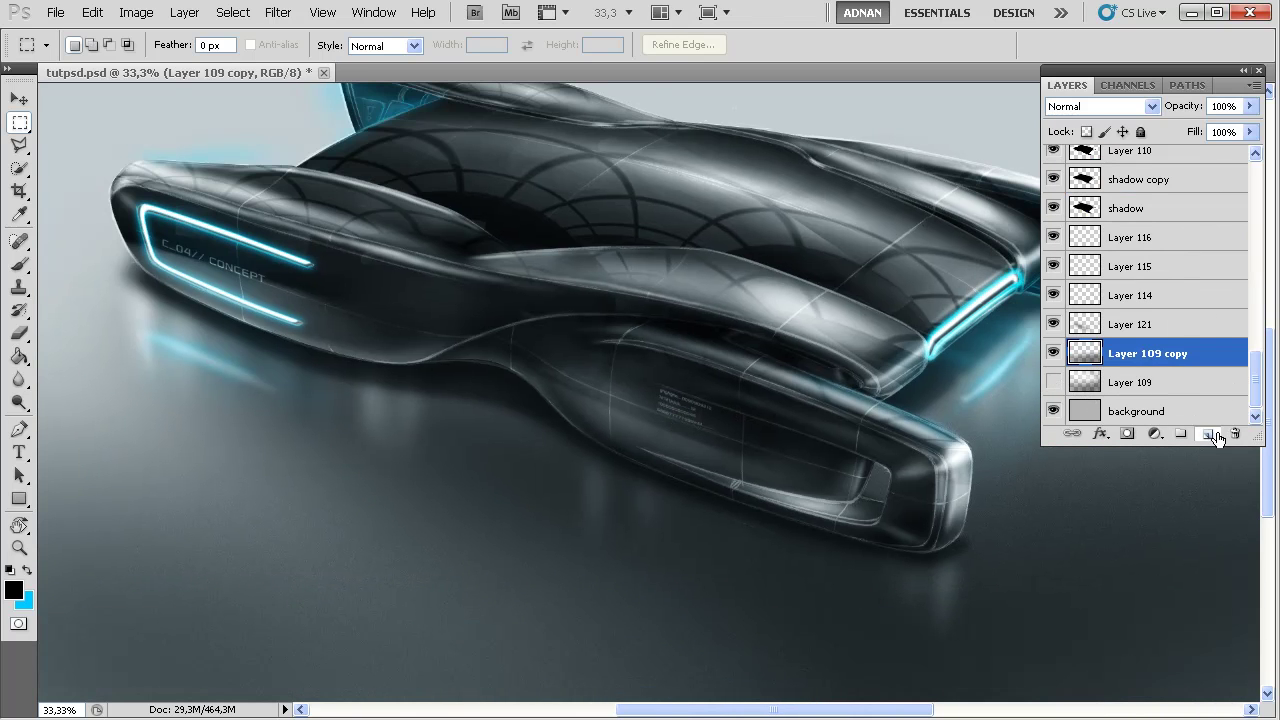
pyautogui.click(1208, 434)
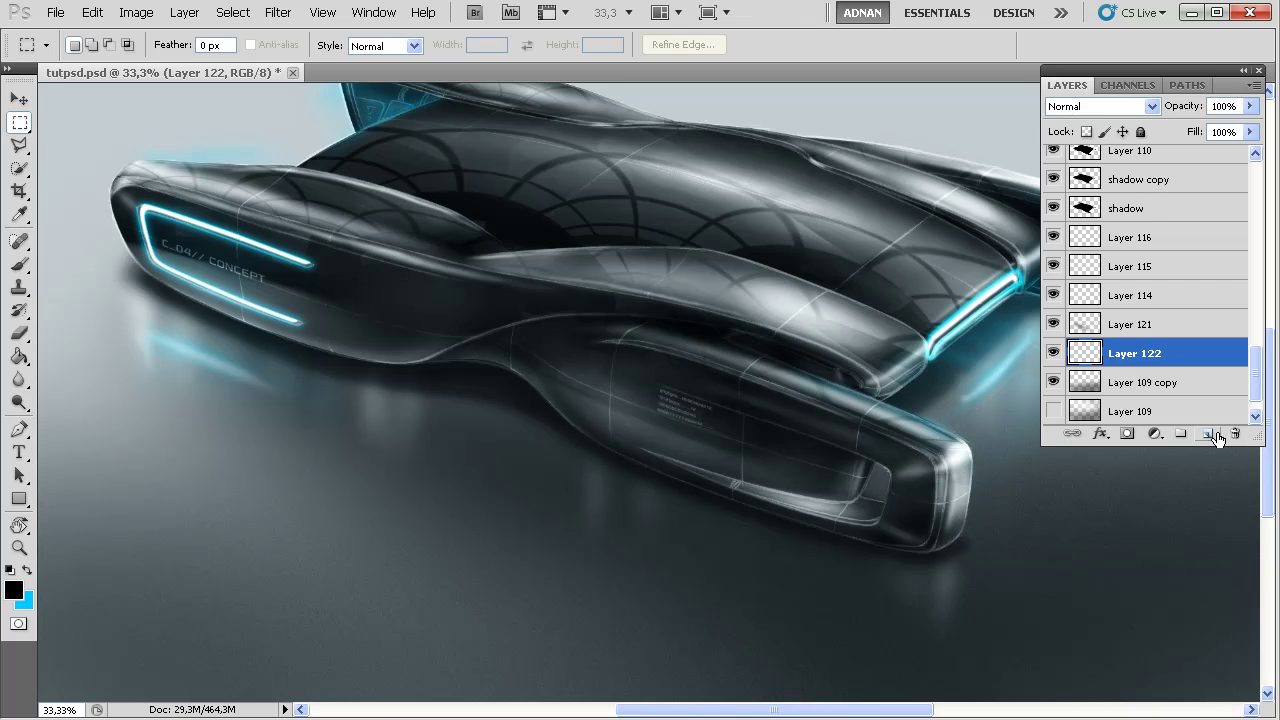
pyautogui.press('b')
pyautogui.rightClick(494, 395)
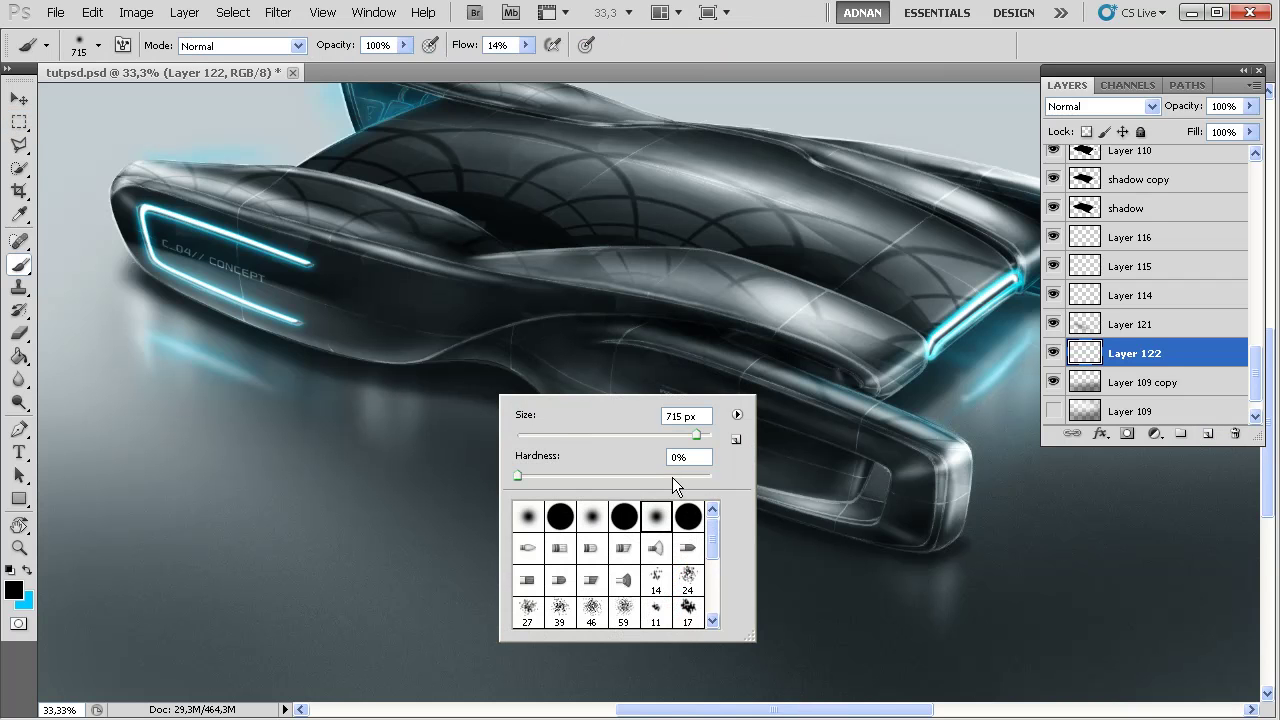
pyautogui.moveTo(697, 438); pyautogui.dragTo(650, 437)
pyautogui.click(452, 410)
pyautogui.moveTo(457, 394)
pyautogui.mouseDown()
pyautogui.moveTo(673, 492)
pyautogui.moveTo(858, 545)
pyautogui.mouseUp()
# Deepen the shadow under the front and nose with a 391 px, then 226 px brush
pyautogui.rightClick(858, 544)
pyautogui.moveTo(1038, 570); pyautogui.dragTo(1030, 571)
pyautogui.click(813, 535)
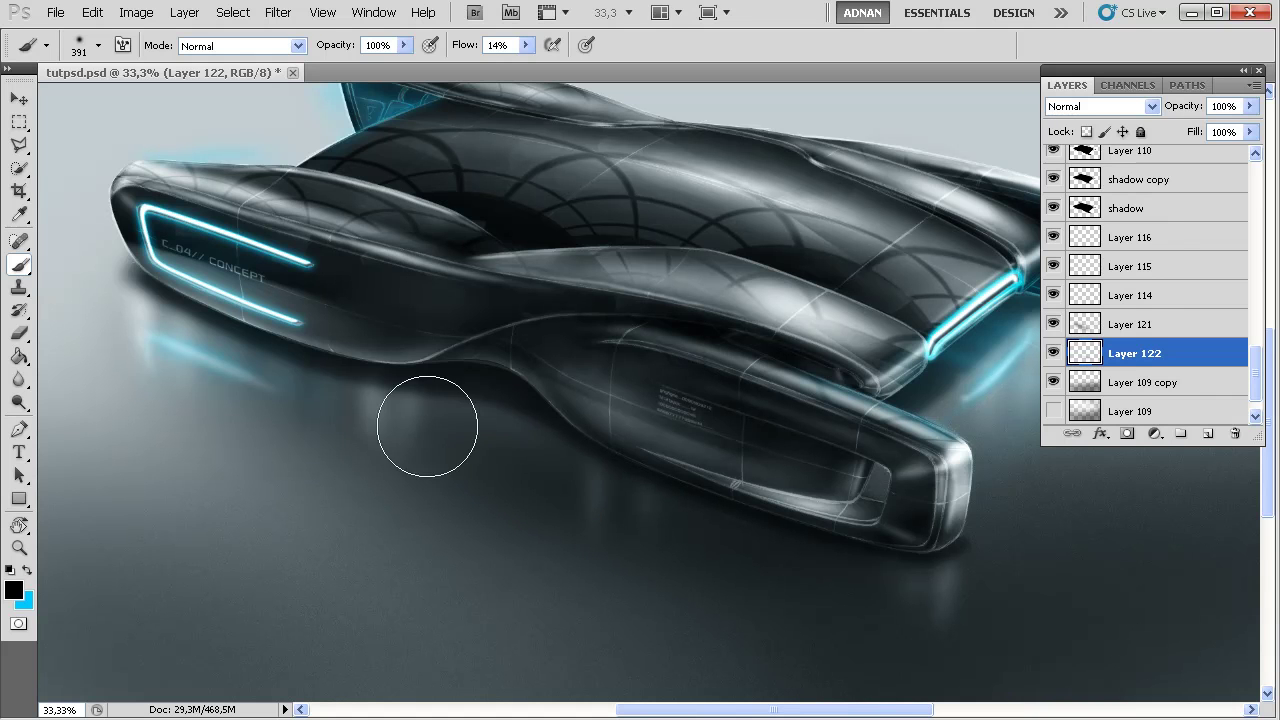
pyautogui.moveTo(447, 406)
pyautogui.mouseDown()
pyautogui.moveTo(371, 406)
pyautogui.moveTo(426, 400)
pyautogui.moveTo(389, 399)
pyautogui.moveTo(402, 392)
pyautogui.moveTo(229, 392)
pyautogui.moveTo(346, 381)
pyautogui.moveTo(152, 381)
pyautogui.moveTo(387, 365)
pyautogui.moveTo(90, 370)
pyautogui.moveTo(322, 340)
pyautogui.moveTo(77, 335)
pyautogui.moveTo(193, 325)
pyautogui.moveTo(53, 320)
pyautogui.moveTo(150, 315)
pyautogui.mouseUp()
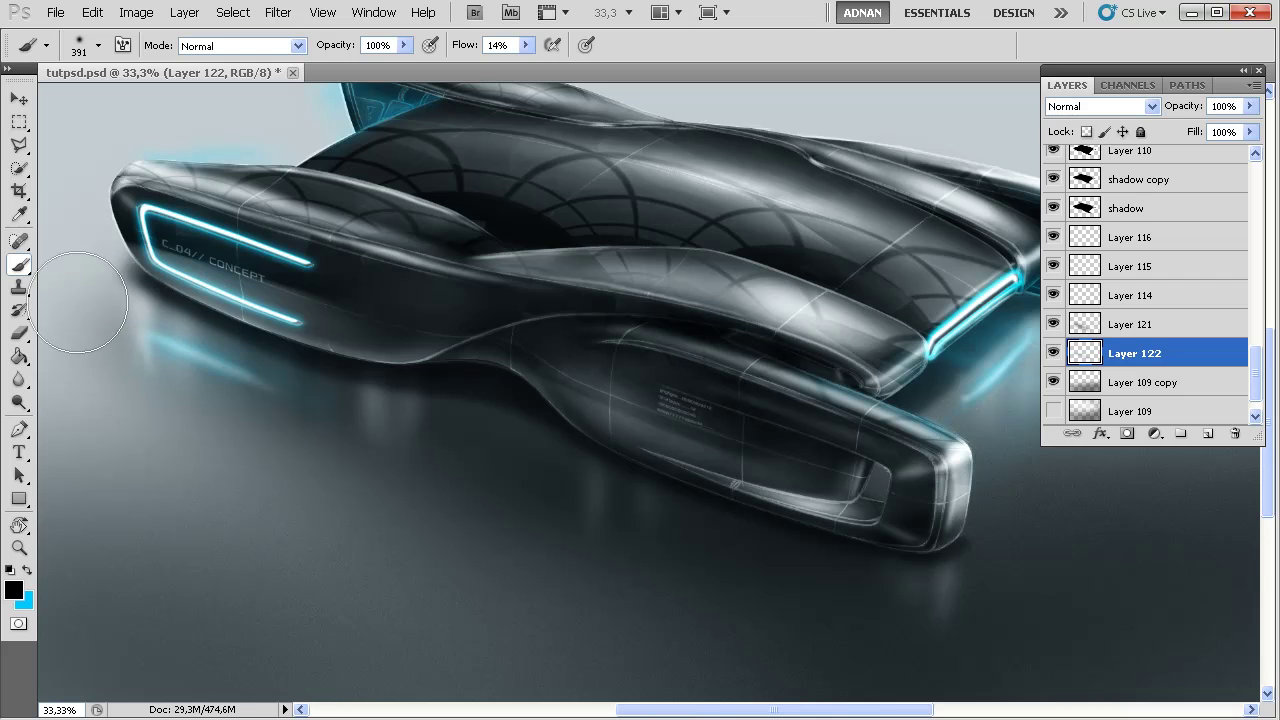
pyautogui.moveTo(278, 378); pyautogui.dragTo(491, 404)
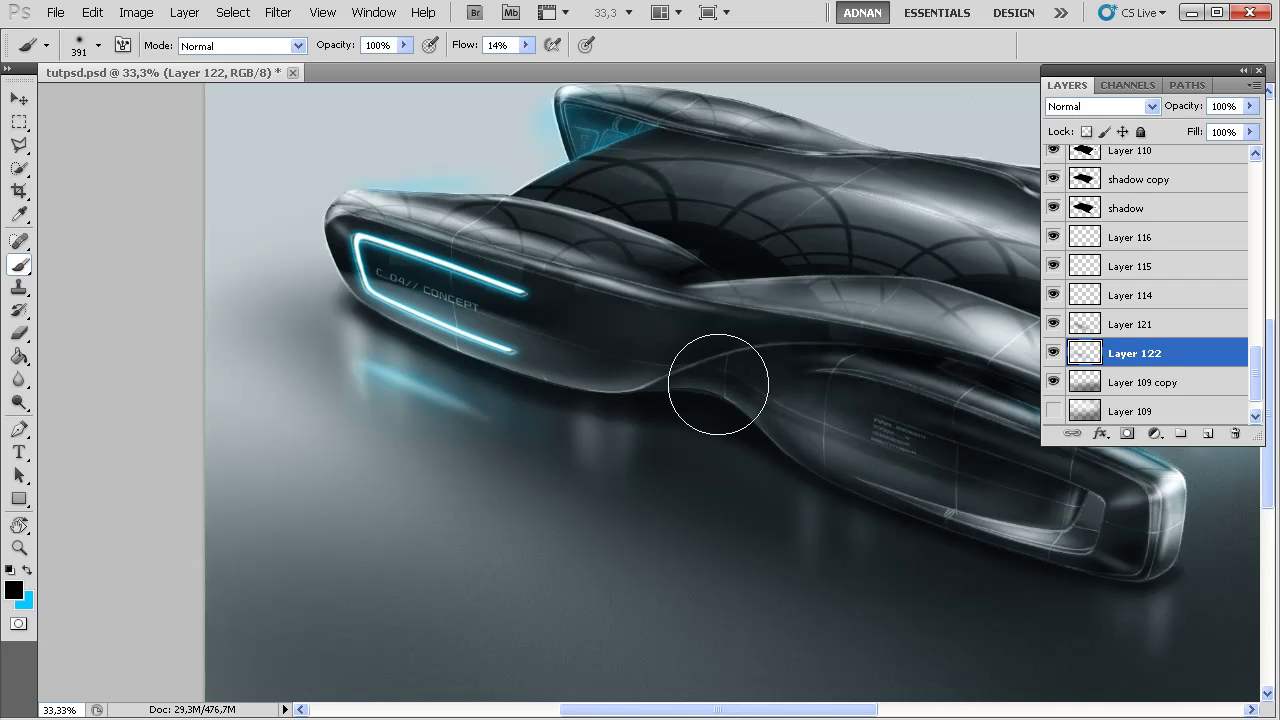
pyautogui.moveTo(594, 457); pyautogui.dragTo(571, 443)
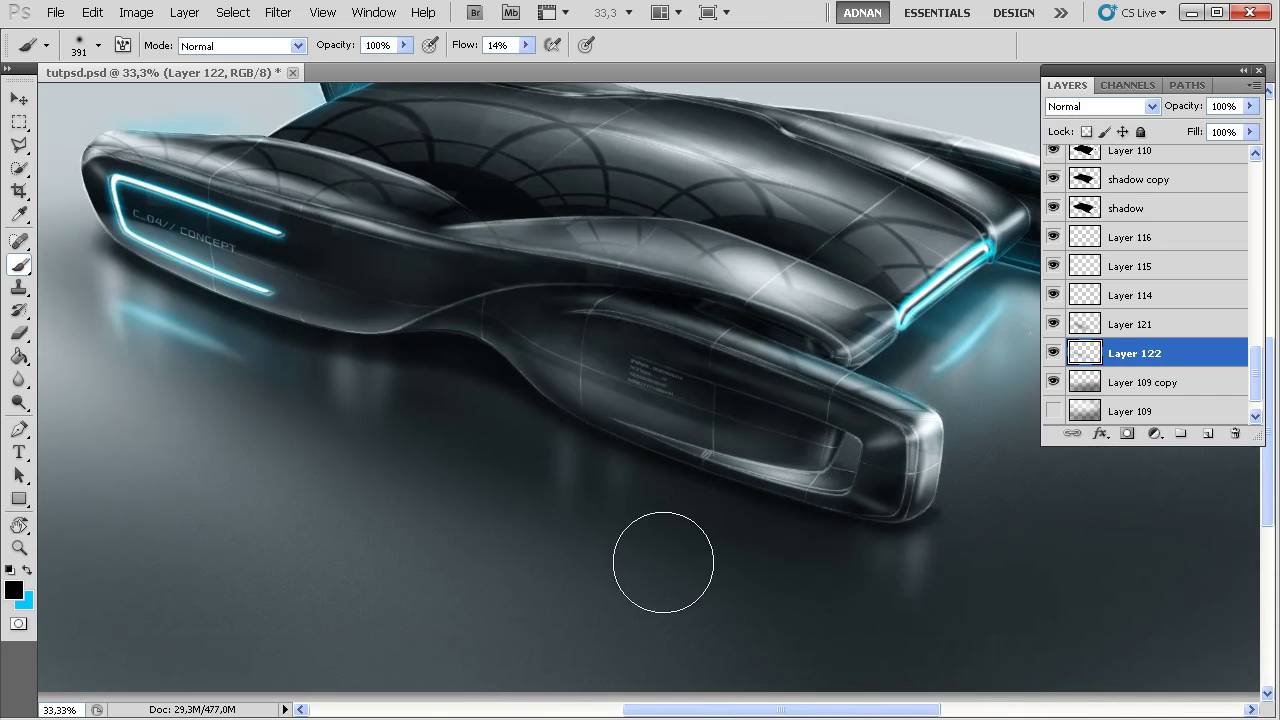
pyautogui.moveTo(840, 487); pyautogui.dragTo(414, 543)
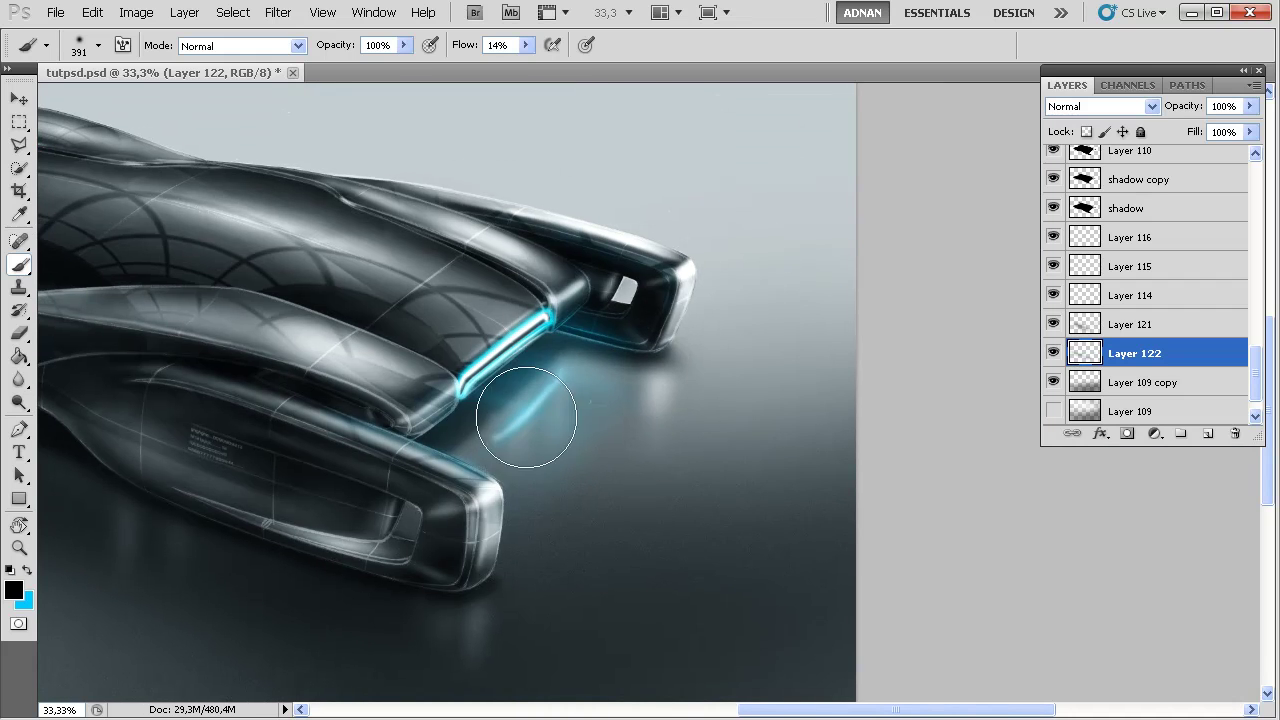
pyautogui.rightClick(655, 388)
pyautogui.click(649, 354)
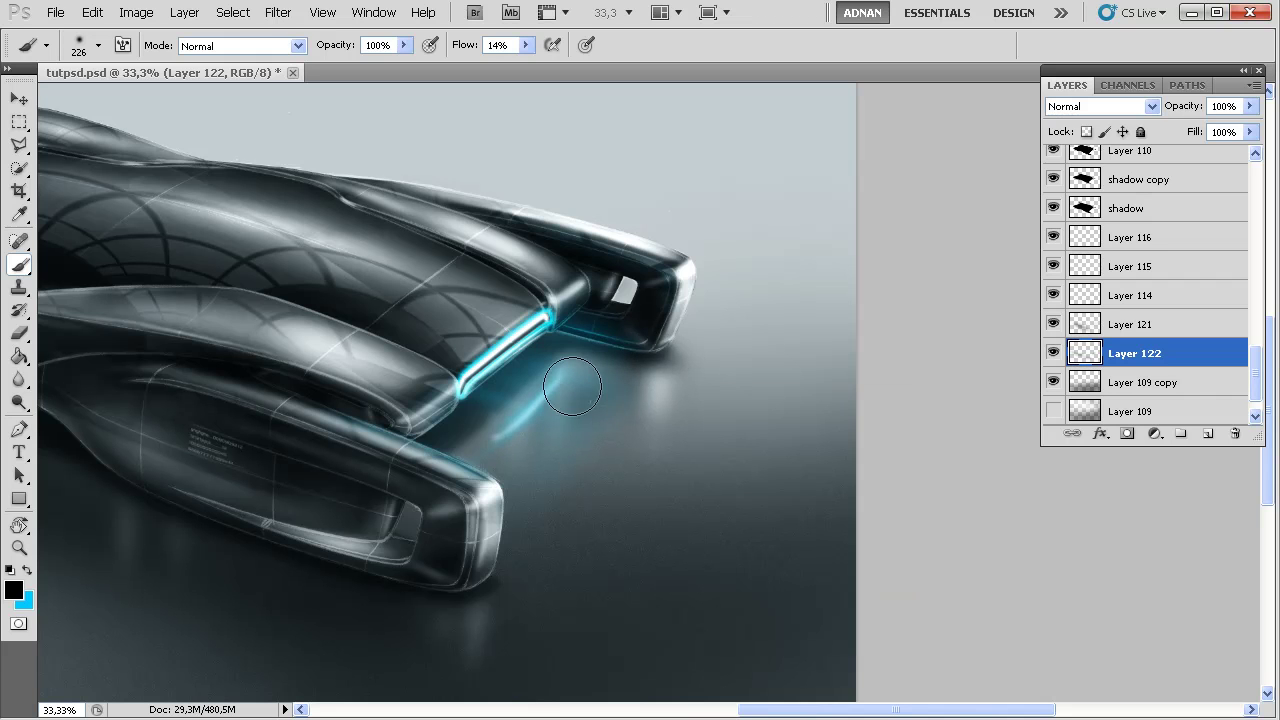
pyautogui.moveTo(440, 478); pyautogui.dragTo(706, 325)
pyautogui.moveTo(557, 409); pyautogui.dragTo(794, 506)
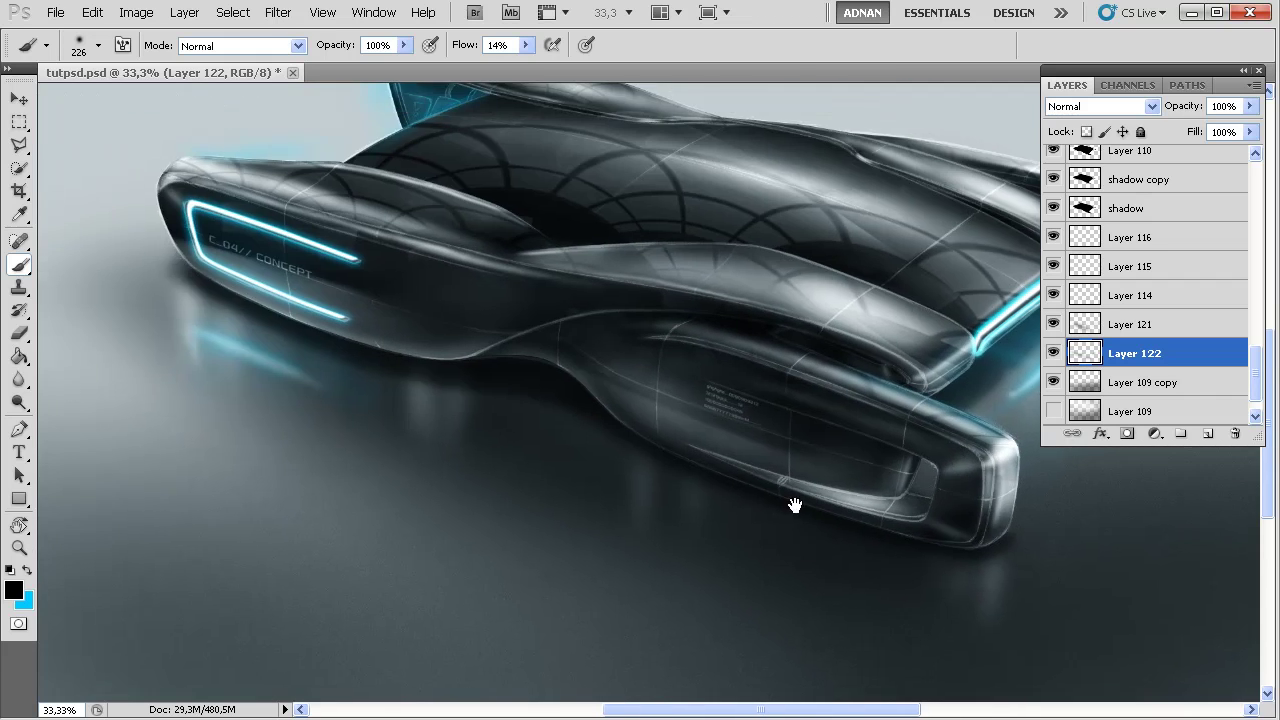
# Set the shadow layer to 17%, shadow copy to 42%, and Layer 110 to 37% opacity
pyautogui.click(1100, 214)
pyautogui.click(1250, 106)
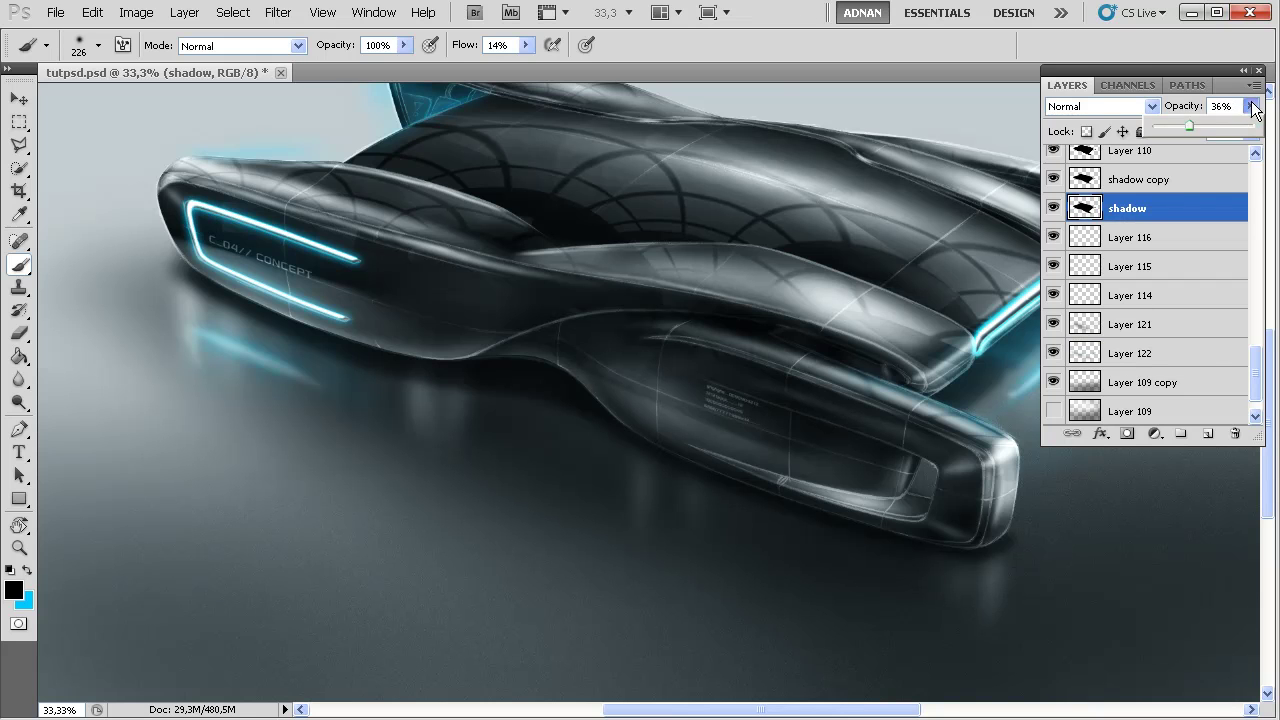
pyautogui.moveTo(1174, 126); pyautogui.dragTo(1169, 125)
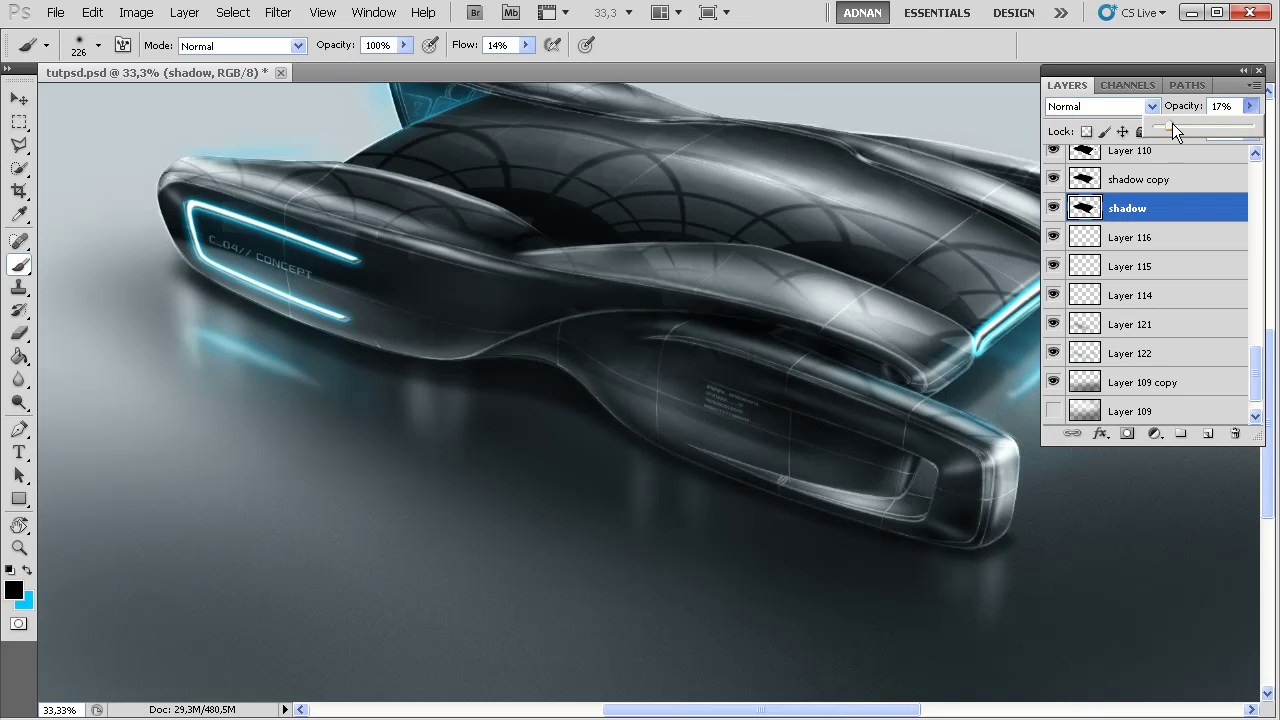
pyautogui.click(1136, 177)
pyautogui.click(1250, 106)
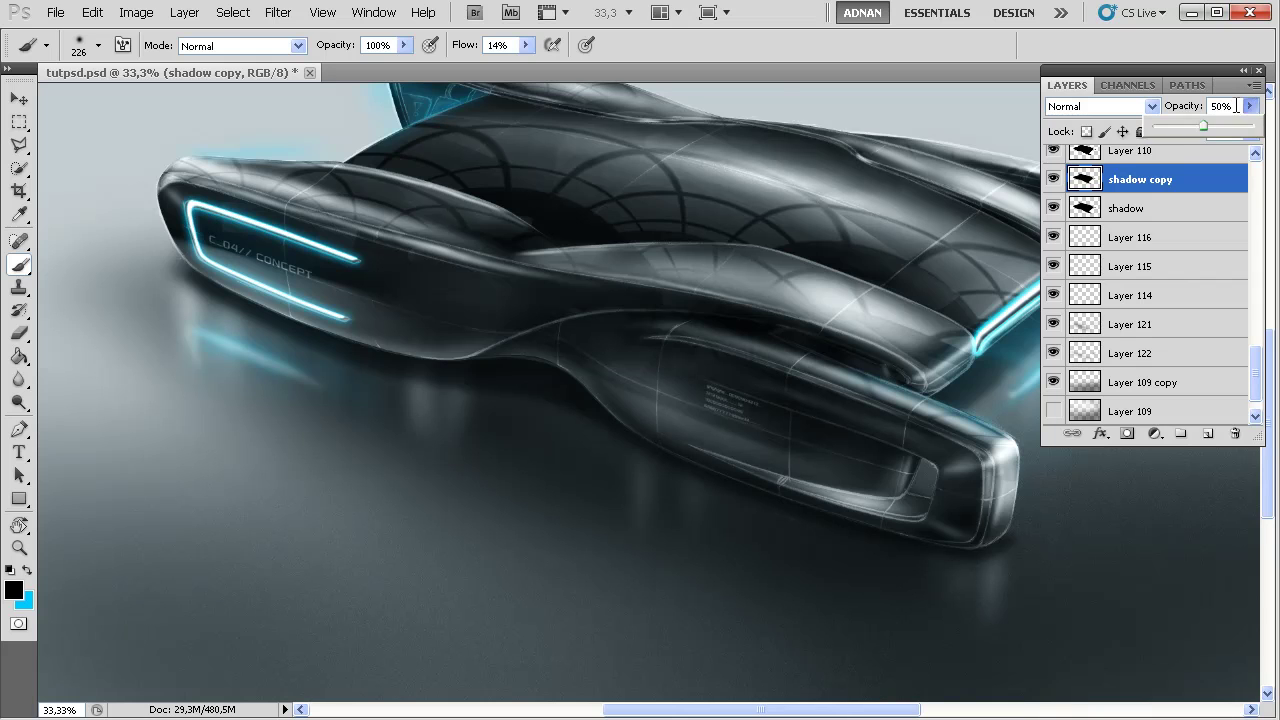
pyautogui.moveTo(1191, 126); pyautogui.dragTo(1190, 126)
pyautogui.moveTo(988, 324); pyautogui.dragTo(801, 324)
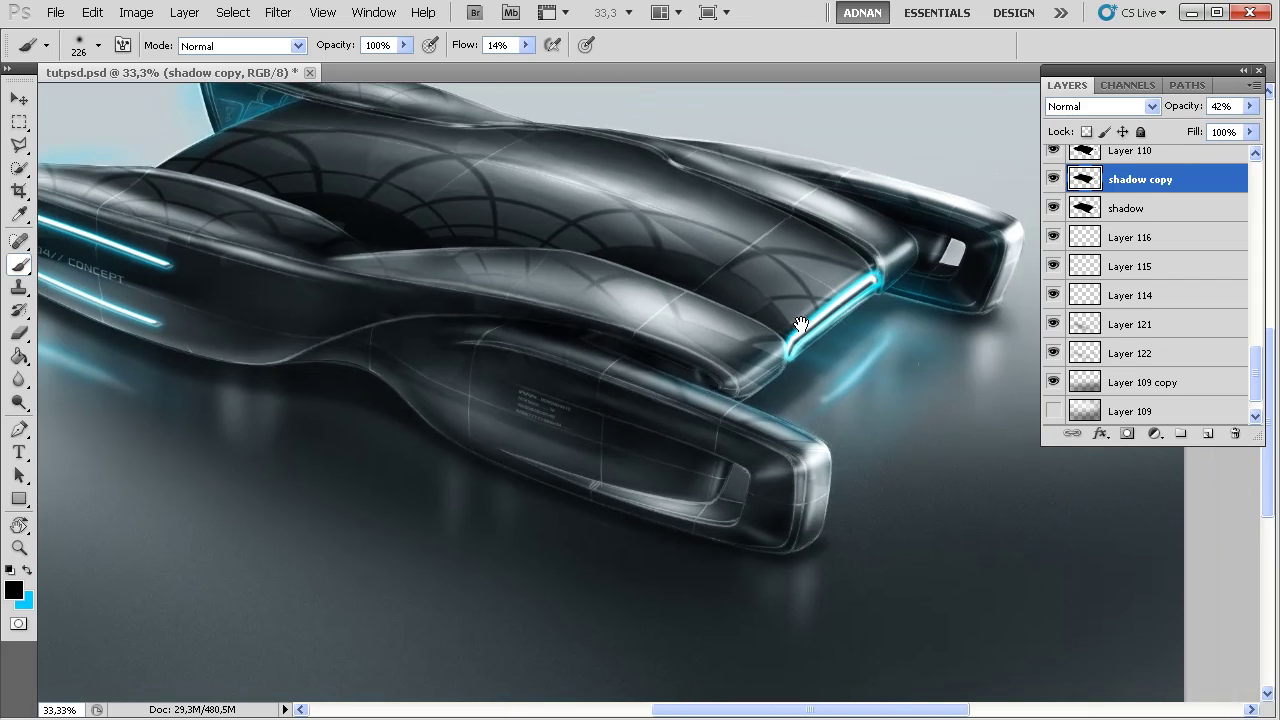
pyautogui.click(1081, 156)
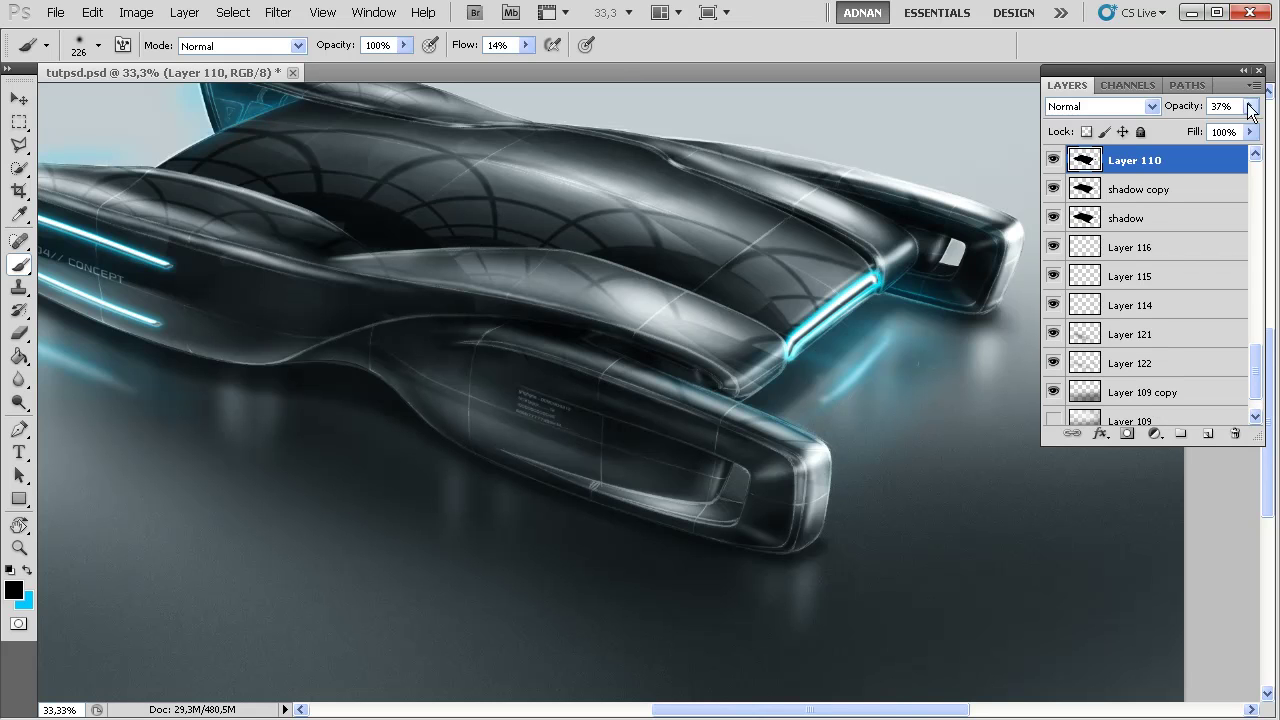
pyautogui.click(1249, 106)
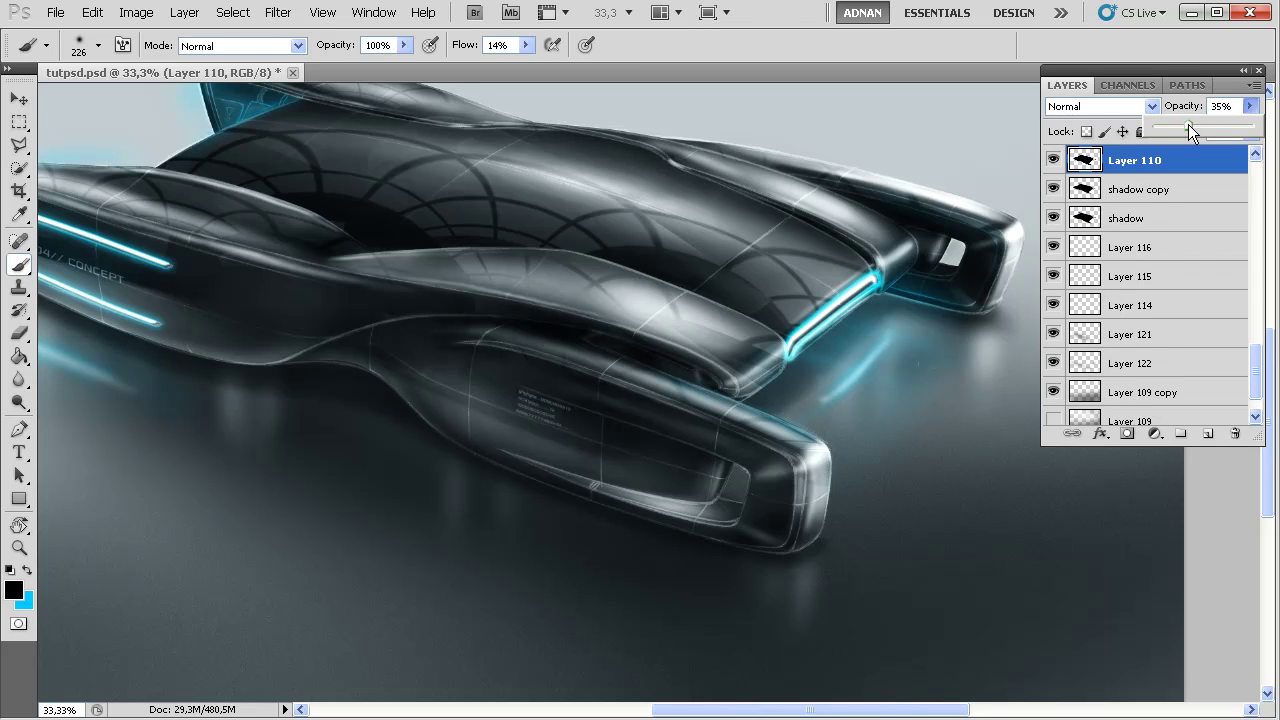
pyautogui.moveTo(1188, 124); pyautogui.dragTo(1185, 126)
pyautogui.click(1208, 443)
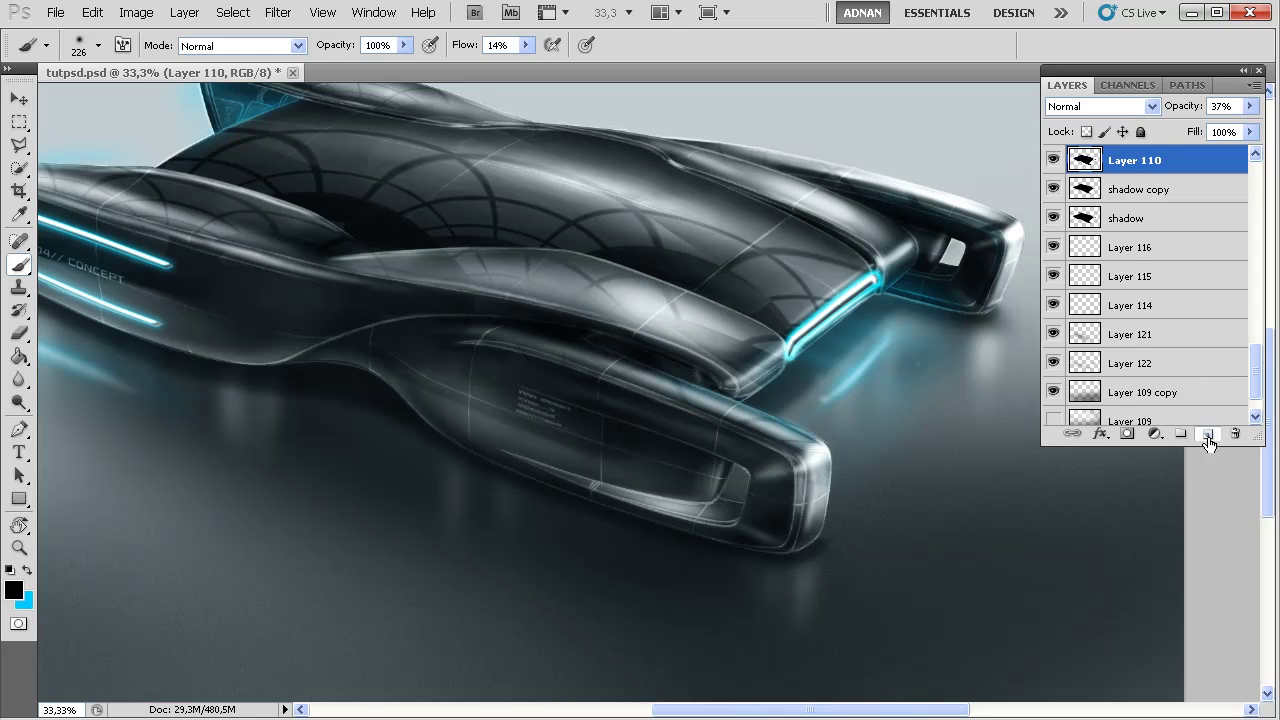
# Paint soft light along the cyan rear edge with a 152 px soft brush
pyautogui.rightClick(915, 318)
pyautogui.click(1054, 363)
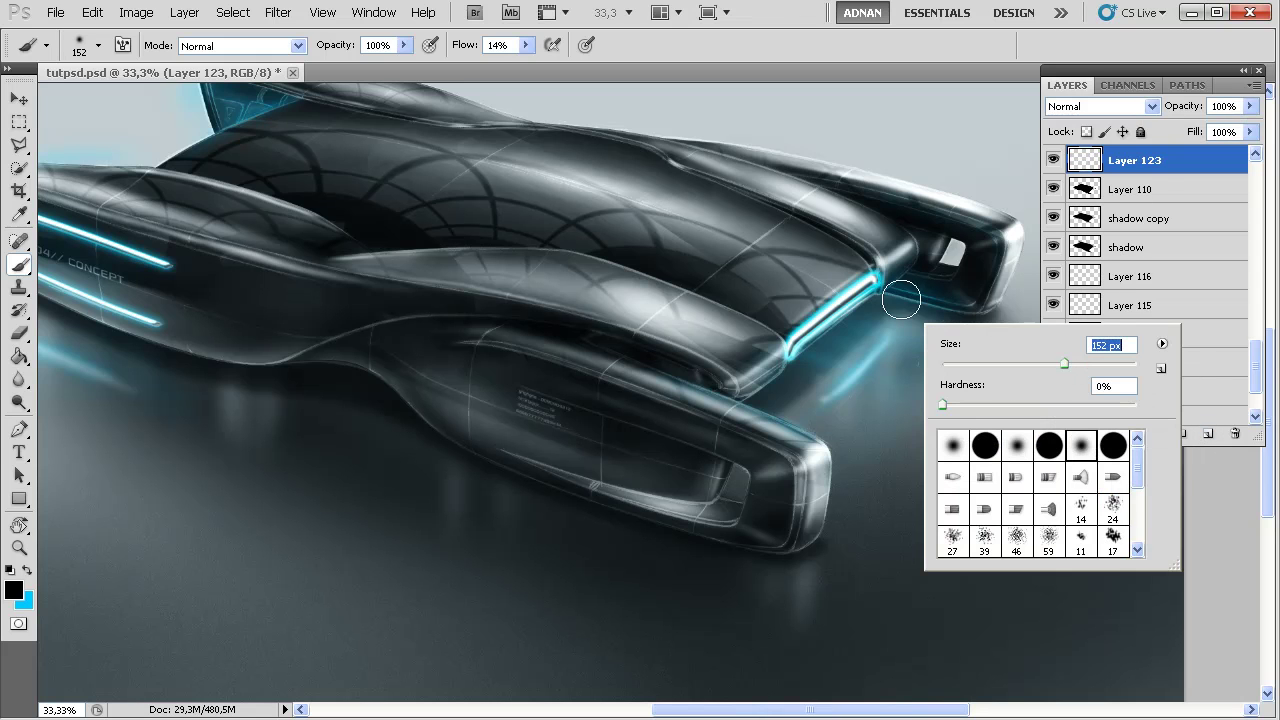
pyautogui.click(940, 300)
pyautogui.moveTo(940, 305)
pyautogui.mouseDown()
pyautogui.moveTo(800, 351)
pyautogui.moveTo(791, 377)
pyautogui.moveTo(860, 310)
pyautogui.mouseUp()
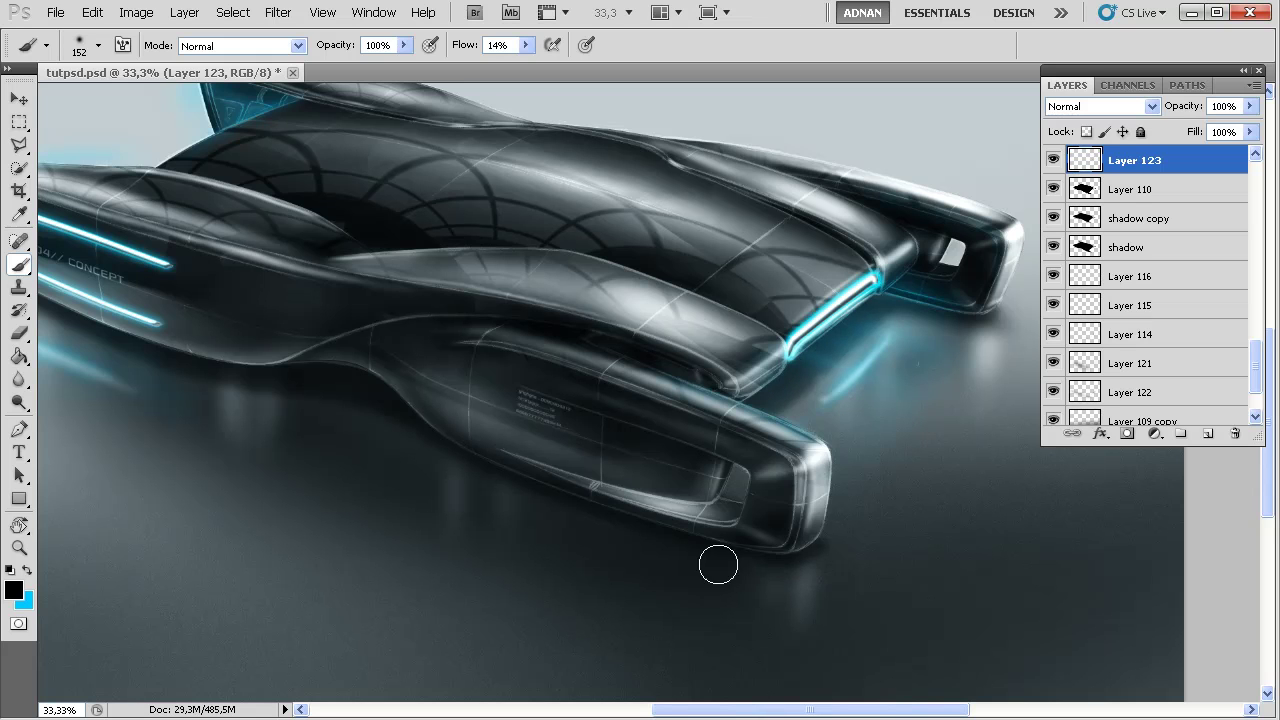
pyautogui.moveTo(461, 571); pyautogui.dragTo(841, 546)
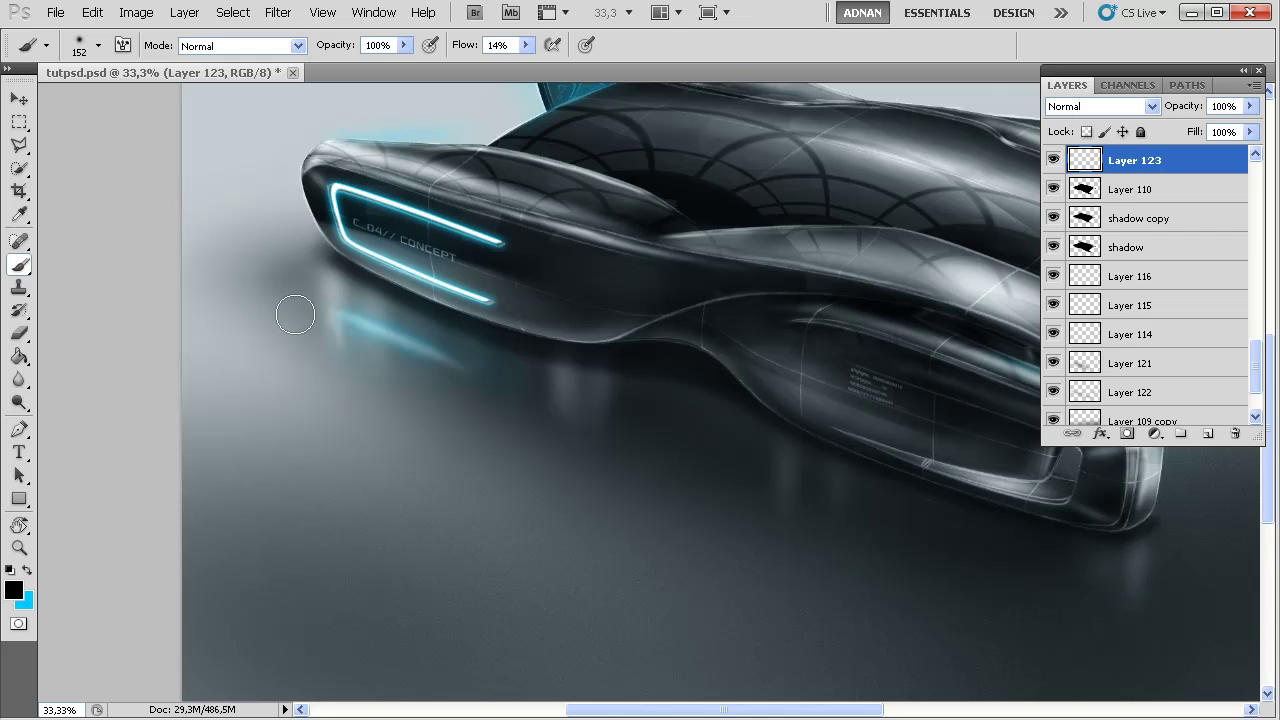
# Enlarge the brush to 298 px and frame the car's lower nose
pyautogui.rightClick(540, 390)
pyautogui.moveTo(662, 394); pyautogui.dragTo(679, 395)
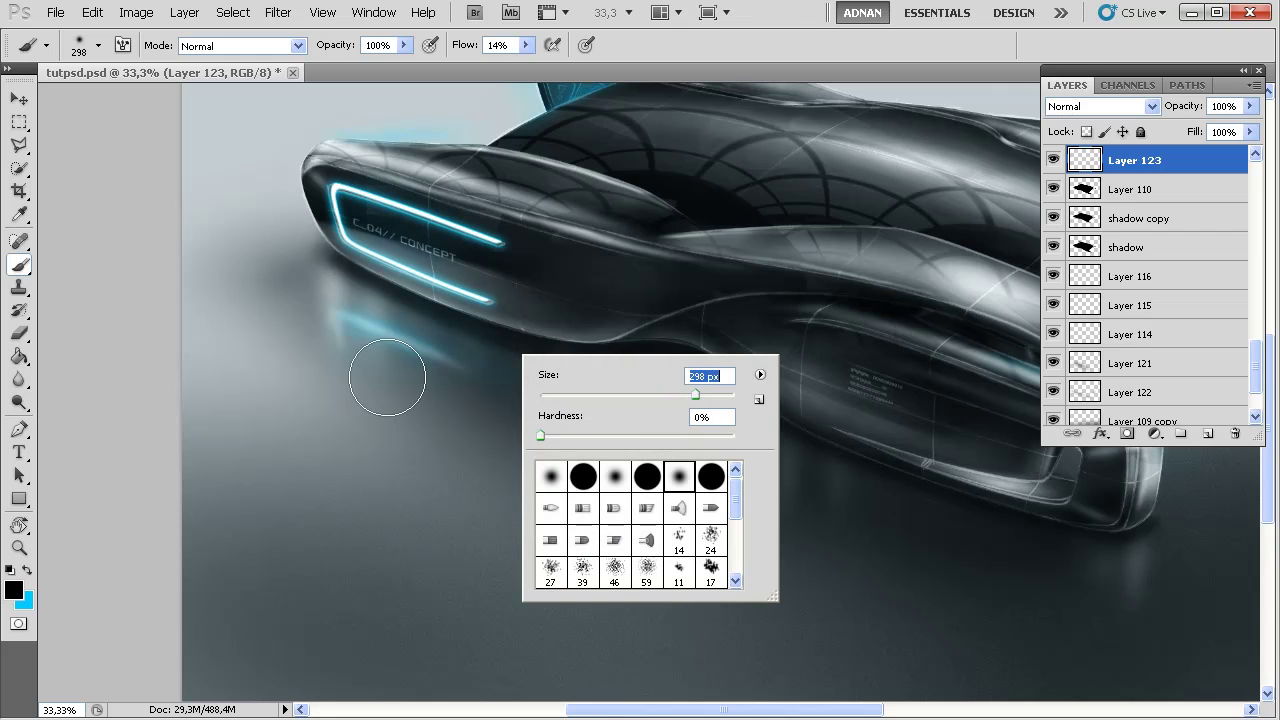
pyautogui.press('Return')
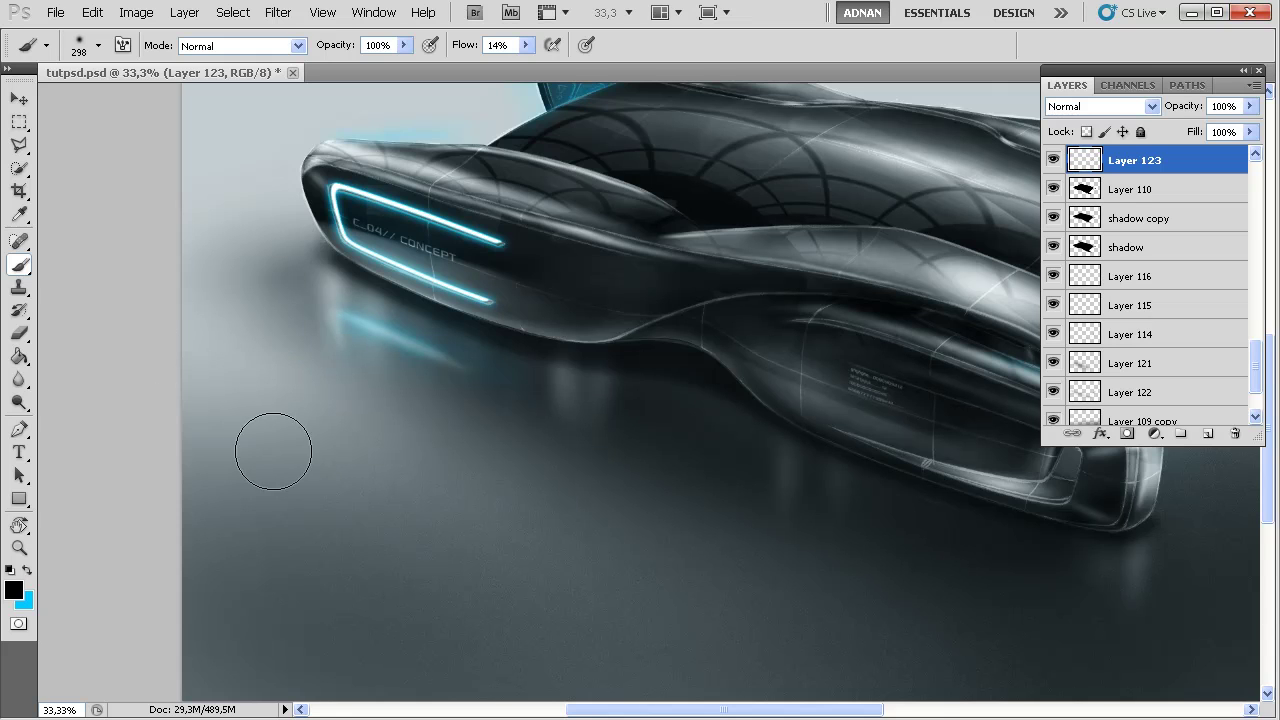
pyautogui.moveTo(600, 440); pyautogui.dragTo(409, 509)
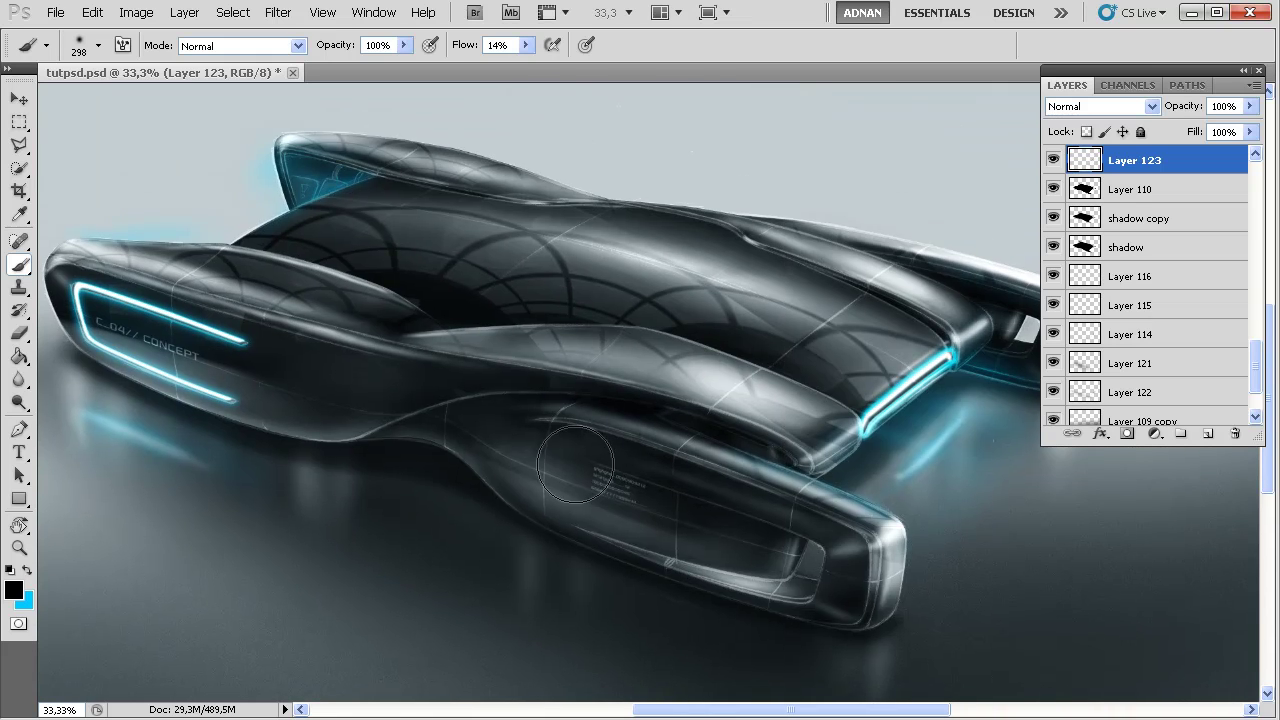
pyautogui.moveTo(961, 400); pyautogui.dragTo(823, 491)
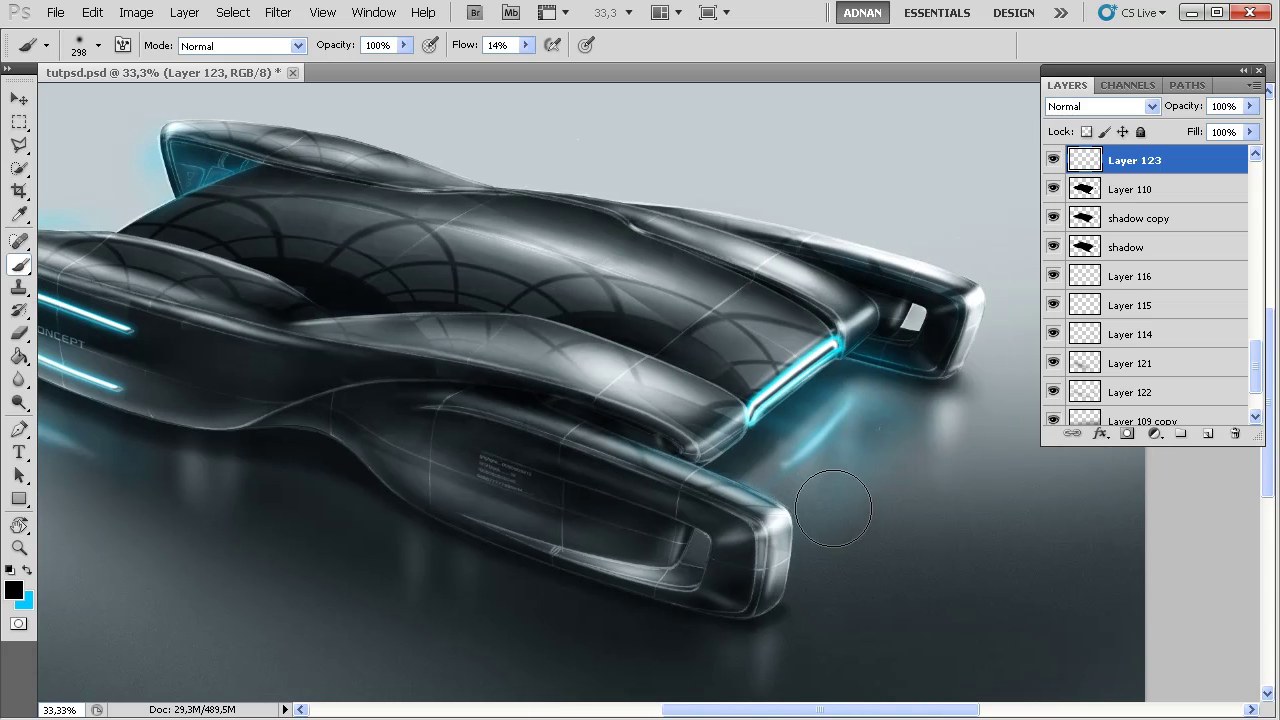
# Select the Levels 1 adjustment layer and swap the foreground and background colours
pyautogui.scroll(-2, 827, 497)
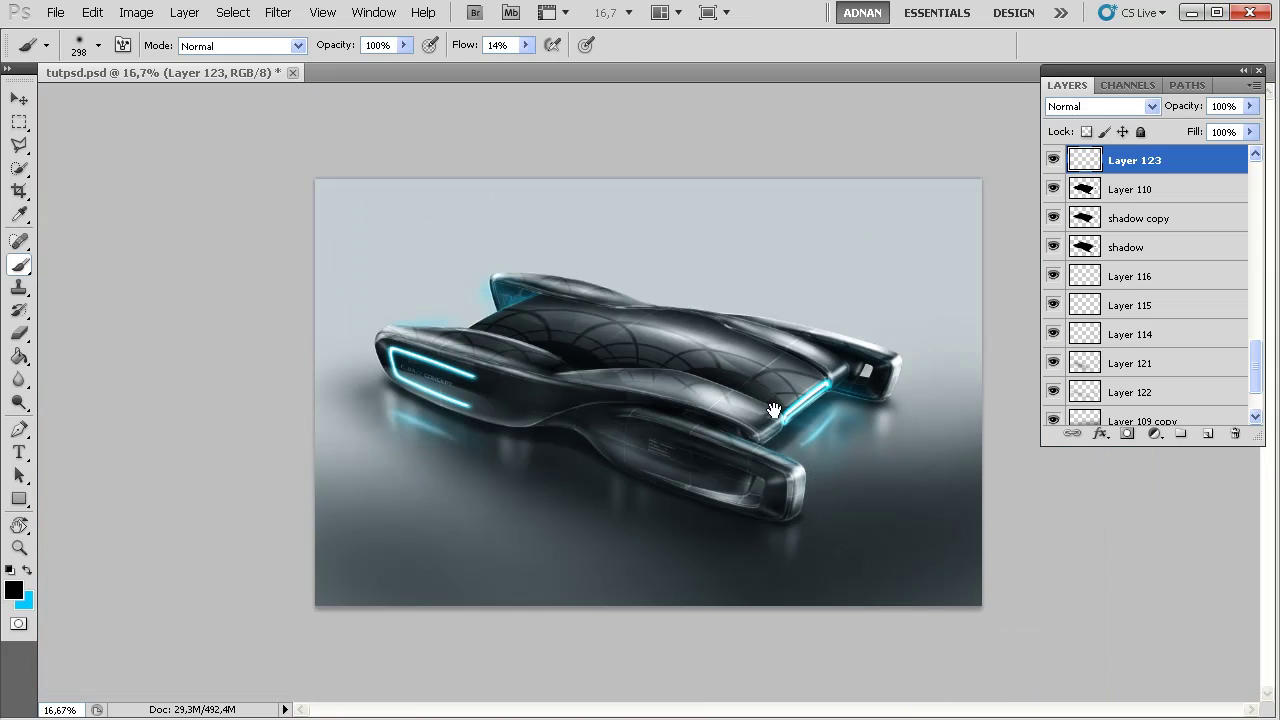
pyautogui.moveTo(1257, 368); pyautogui.dragTo(1264, 190)
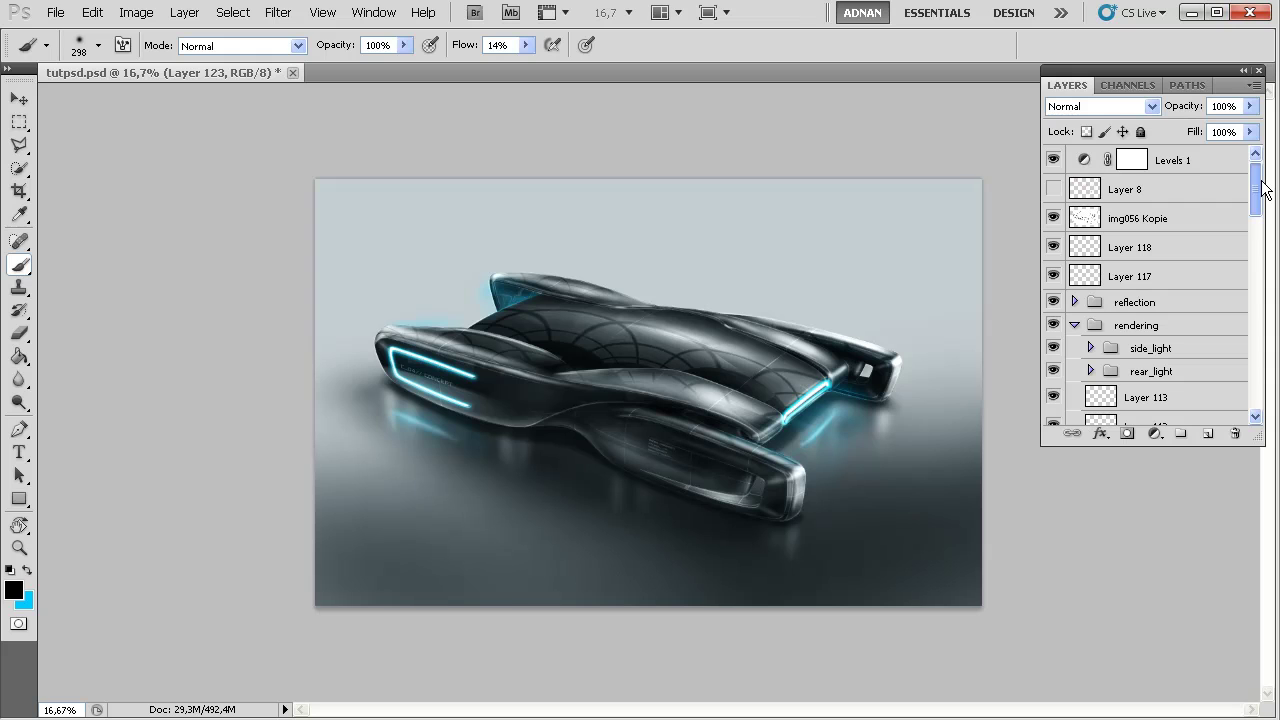
pyautogui.click(1168, 165)
pyautogui.press('x')
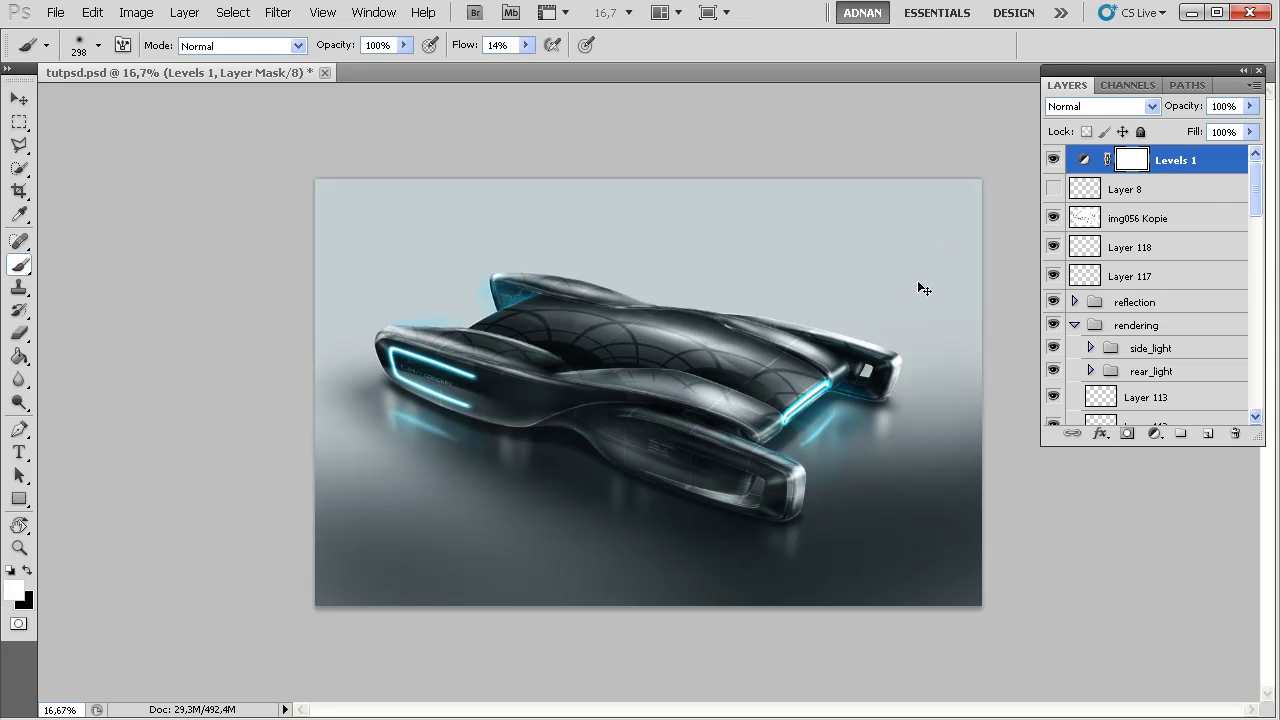
pyautogui.moveTo(1256, 200); pyautogui.dragTo(1251, 340)
# Raise the shape layer's Hue/Saturation Lightness to +50 so the grey shell turns silvery
pyautogui.click(1210, 301)
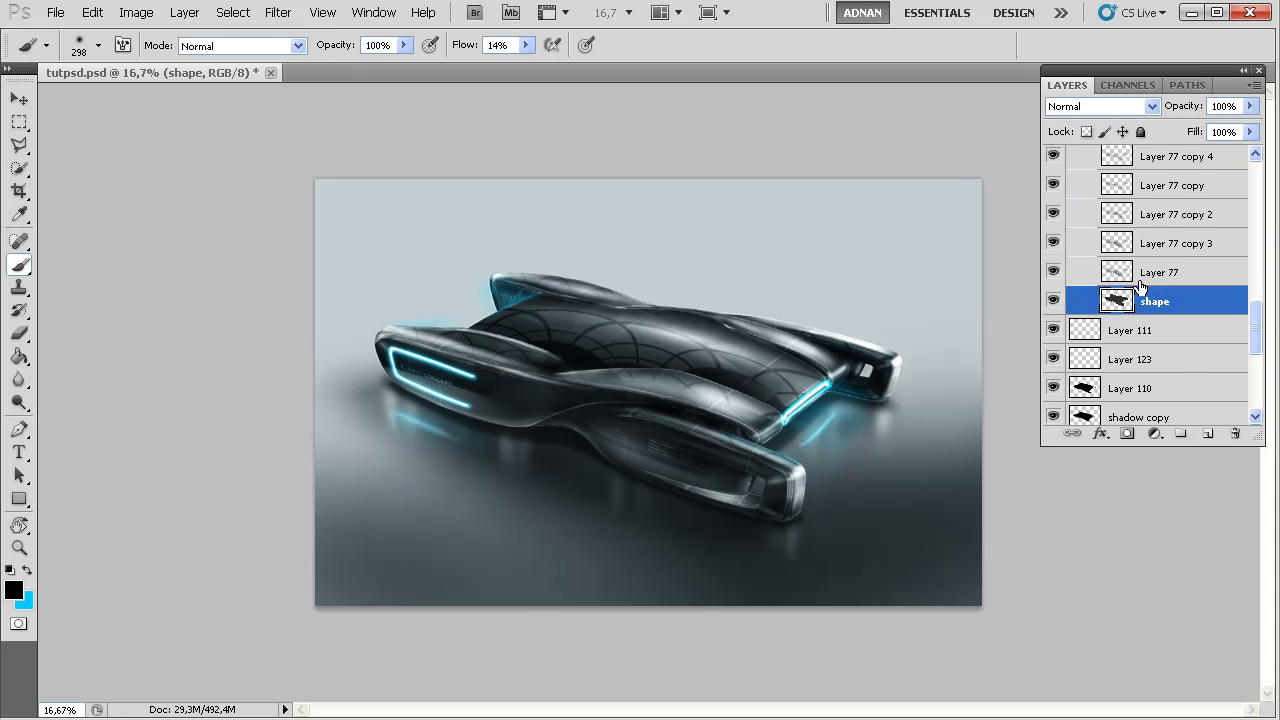
pyautogui.hotkey('ctrl', 'u')
pyautogui.moveTo(979, 309); pyautogui.dragTo(1052, 302)
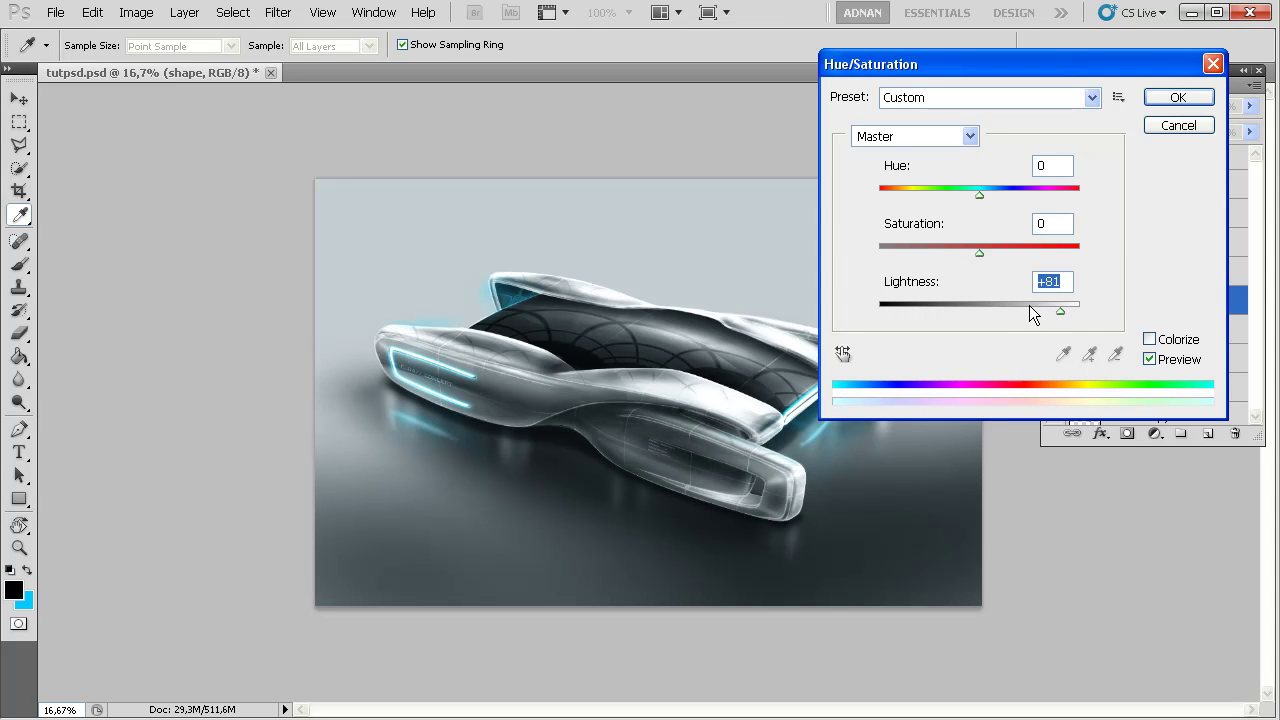
pyautogui.click(1029, 305)
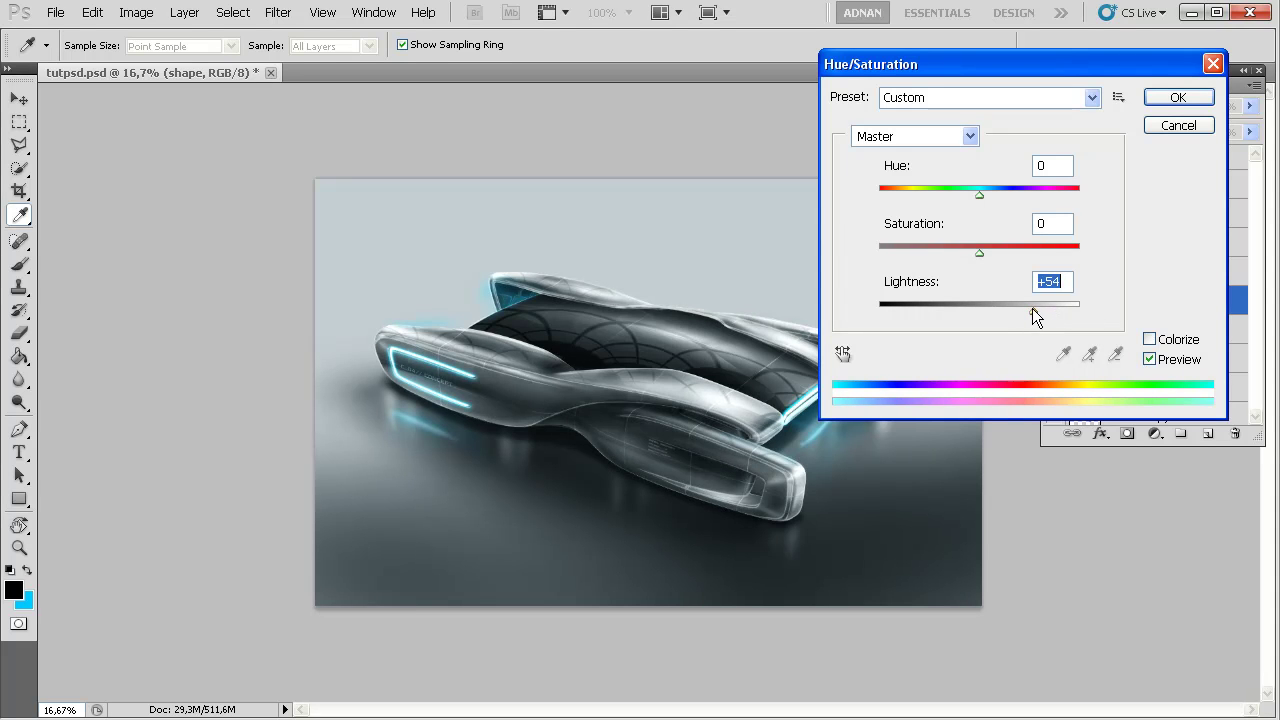
pyautogui.moveTo(1032, 308); pyautogui.dragTo(1035, 307)
pyautogui.click(1178, 97)
# Hide and re-show Layer 77 copy 3 to compare its effect
pyautogui.scroll(5, 1206, 341)
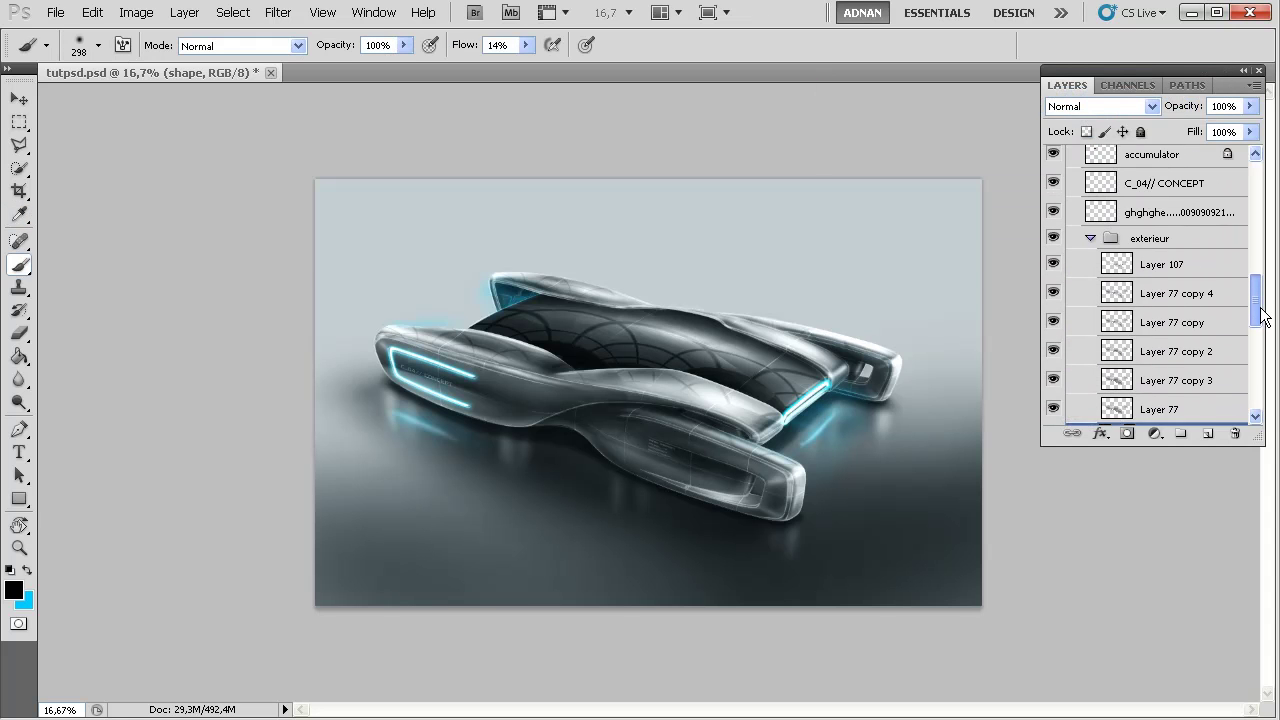
pyautogui.scroll(-2, 1206, 341)
pyautogui.click(1052, 334)
pyautogui.click(1053, 334)
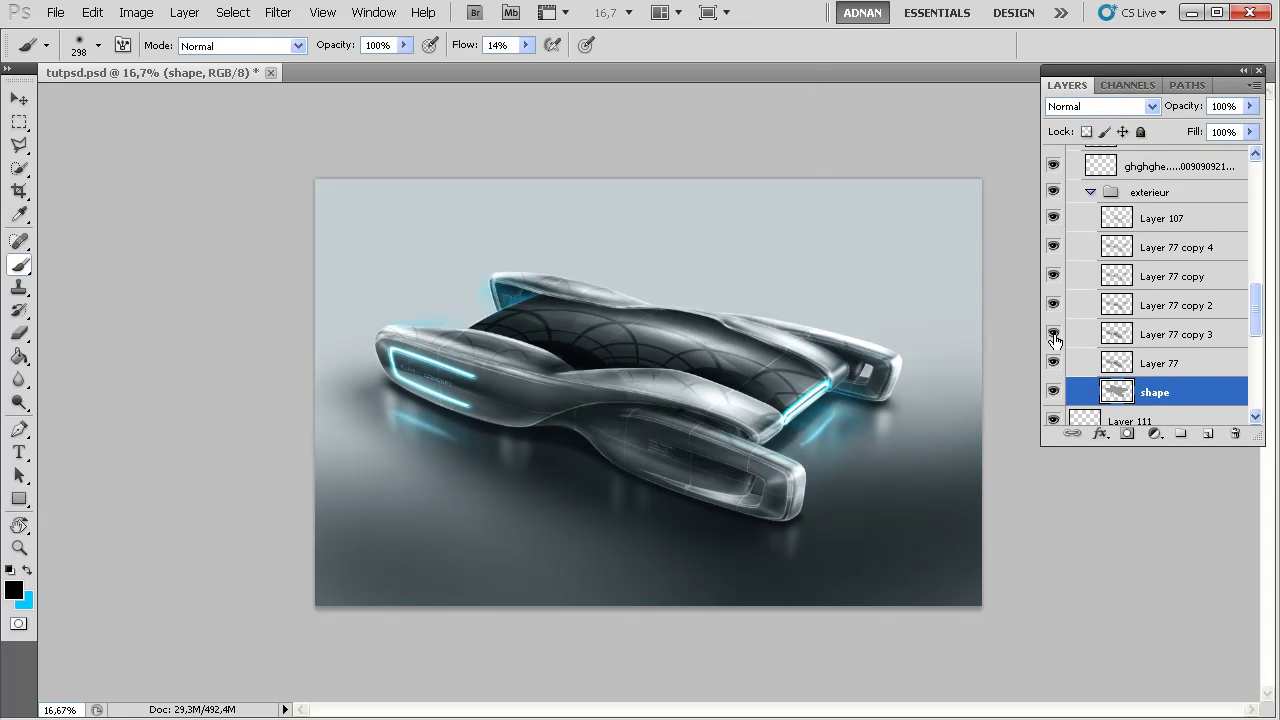
# Duplicate Layer 77 as Layer 77 copy 5
pyautogui.click(1150, 364)
pyautogui.rightClick(1150, 364)
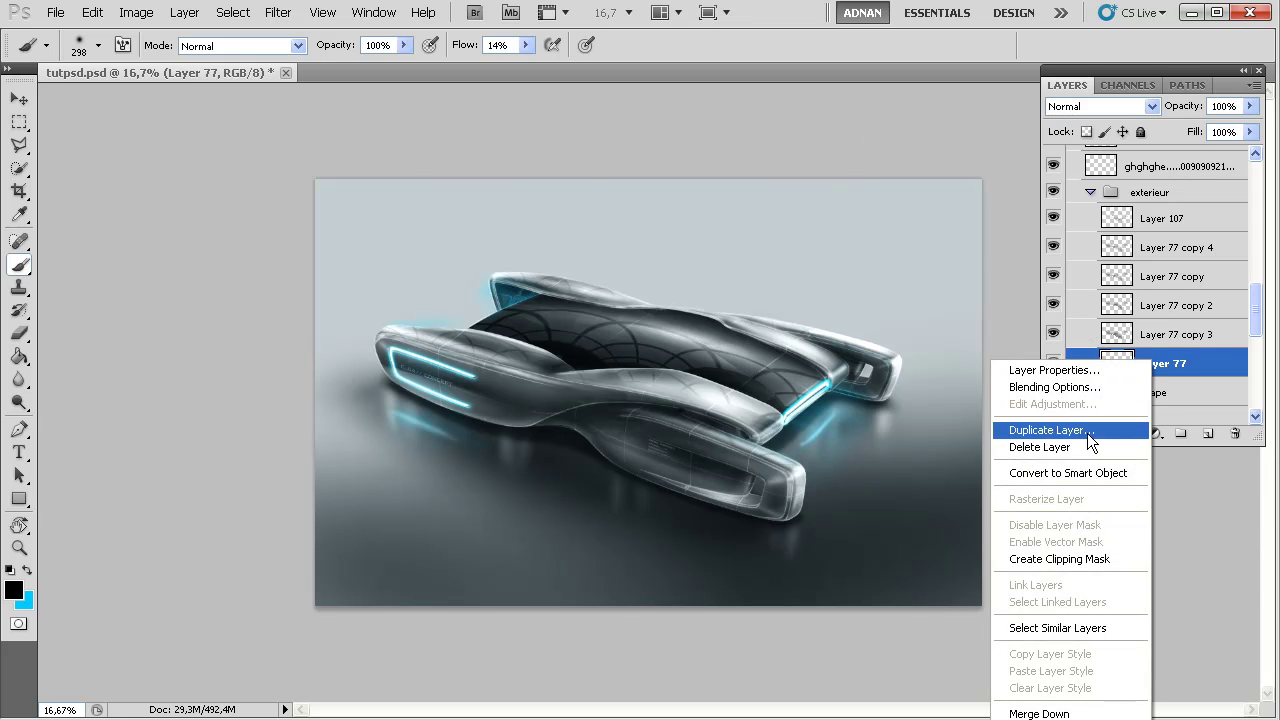
pyautogui.click(1040, 432)
pyautogui.click(811, 150)
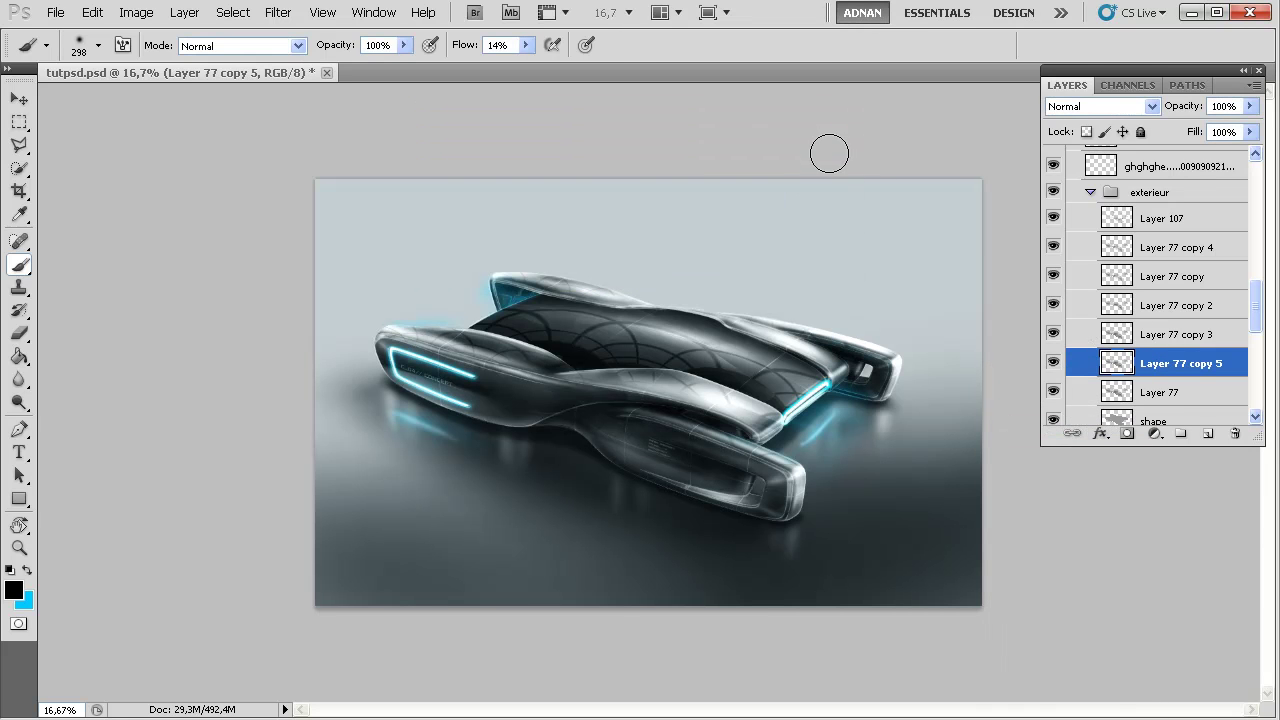
# Lower the new copy's opacity to 82%
pyautogui.click(1249, 106)
pyautogui.moveTo(1251, 127); pyautogui.dragTo(1235, 135)
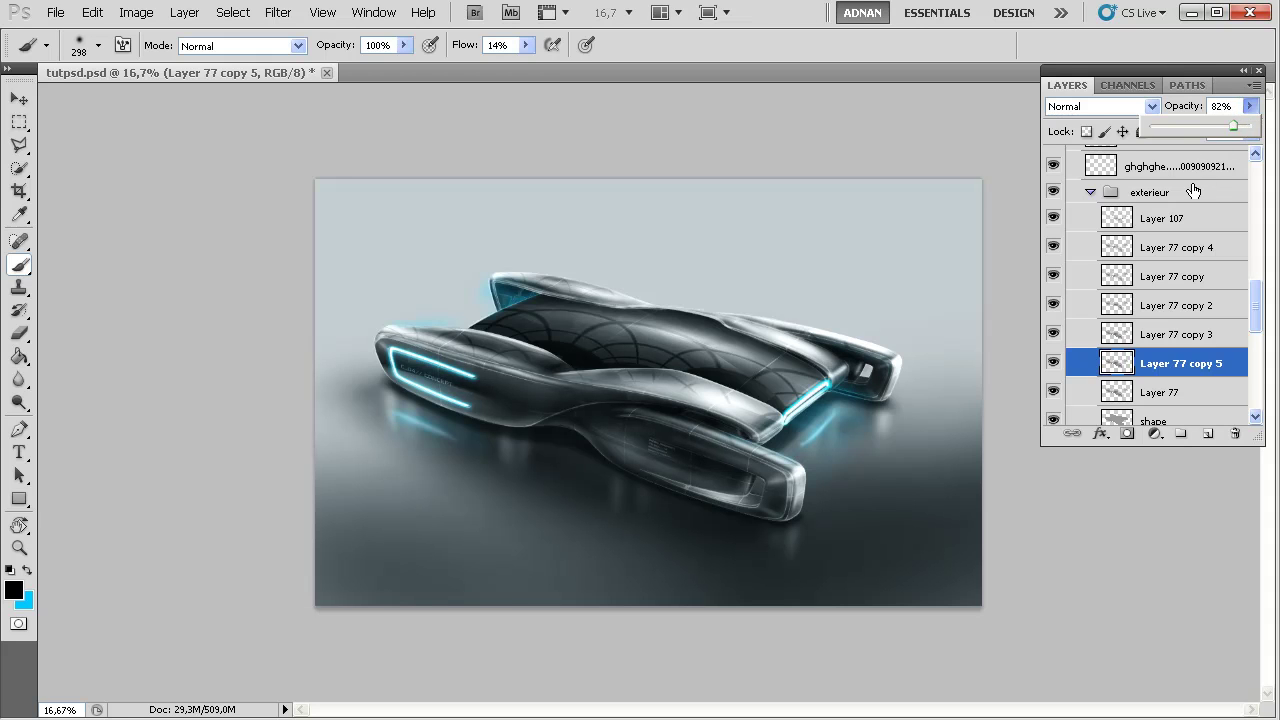
pyautogui.click(205, 403)
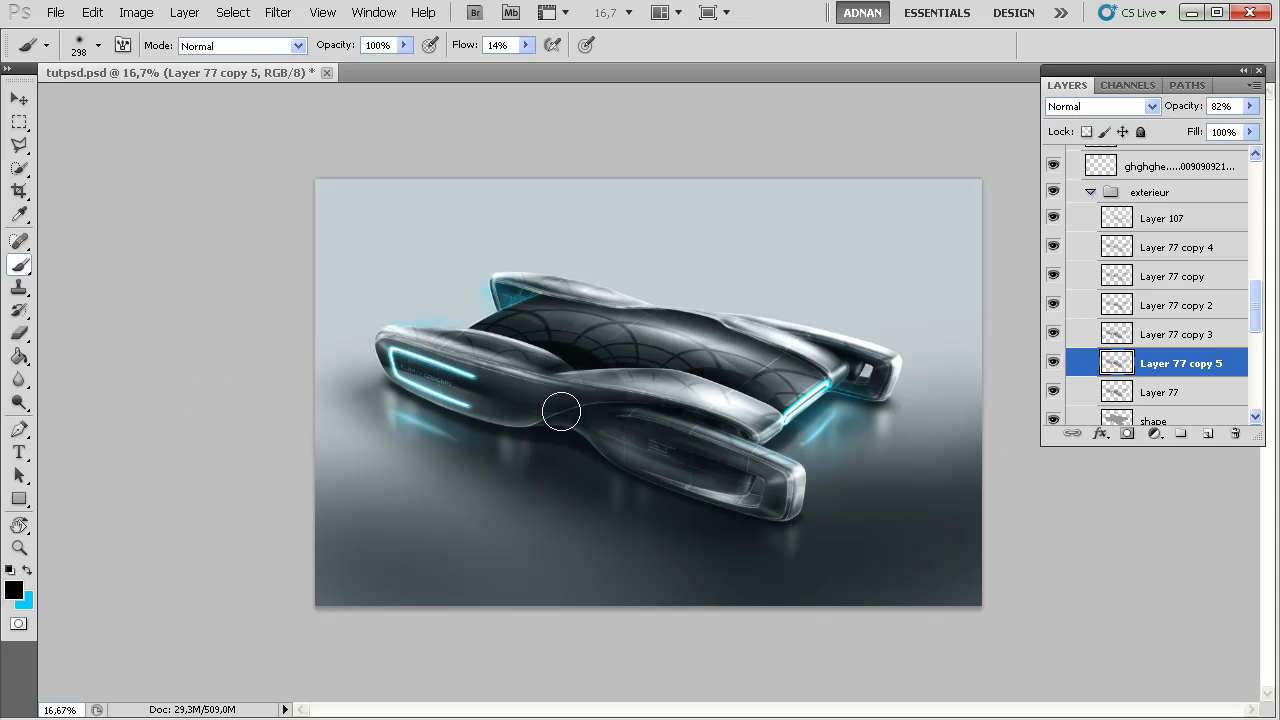
# Start a text box near the lower left with a saturated cyan text colour sampled from the glow
pyautogui.press('t')
pyautogui.click(446, 536)
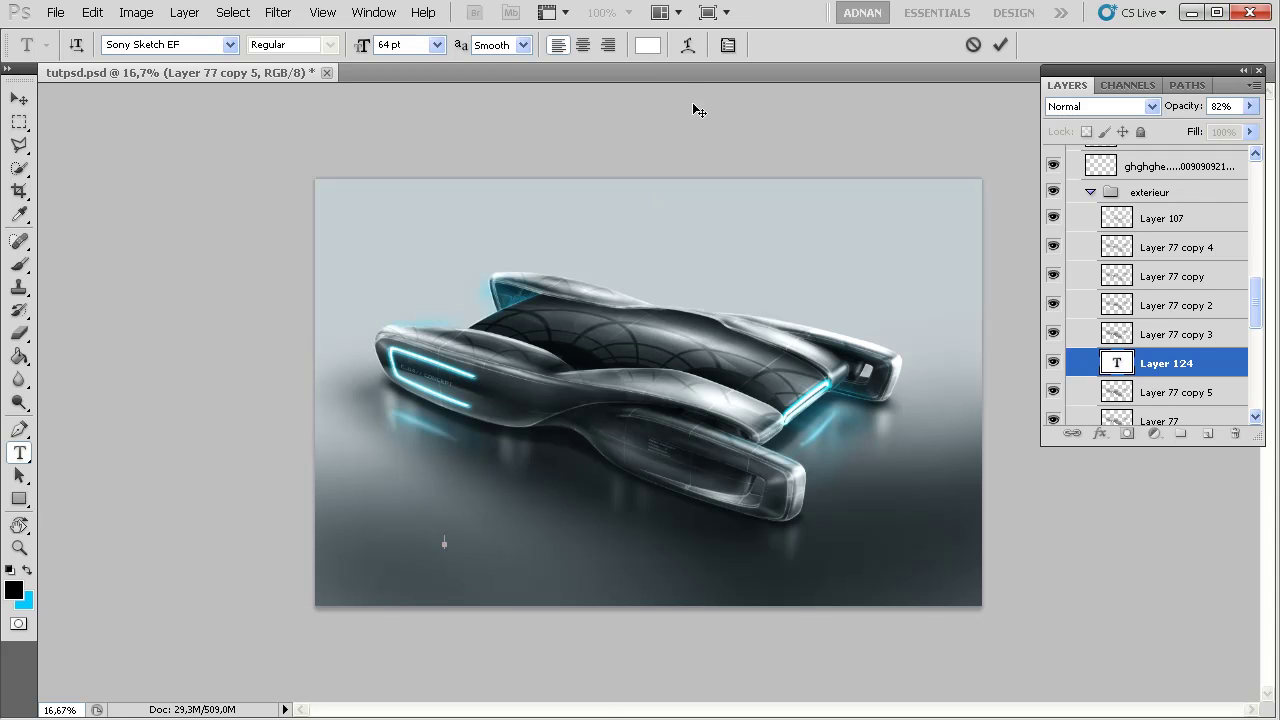
pyautogui.click(647, 44)
pyautogui.moveTo(518, 399); pyautogui.dragTo(509, 451)
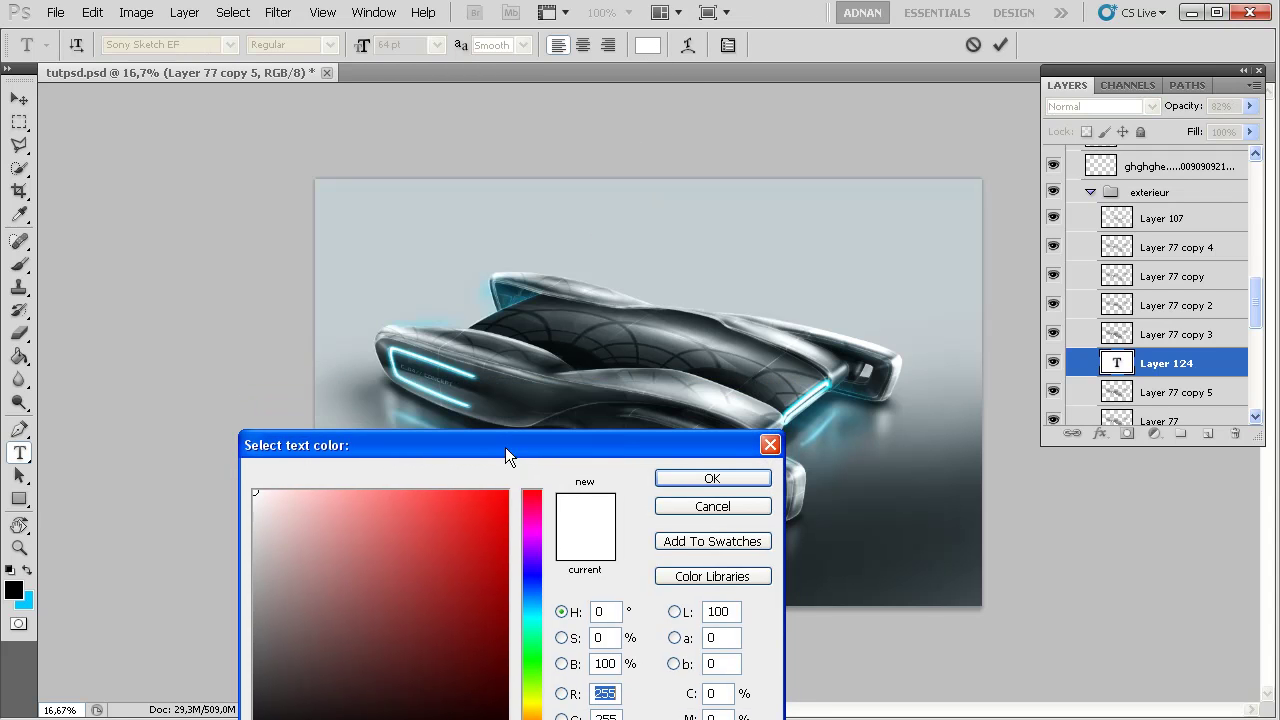
pyautogui.click(460, 372)
pyautogui.moveTo(409, 520); pyautogui.dragTo(508, 490)
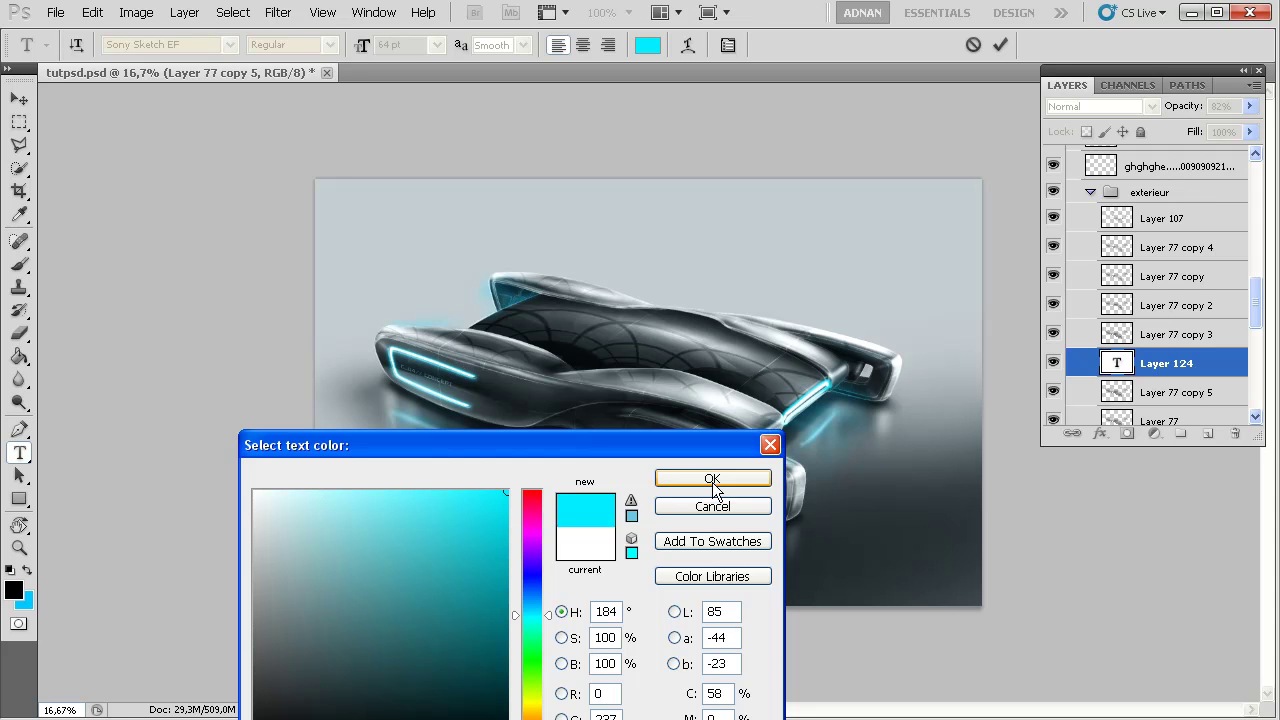
pyautogui.moveTo(543, 613); pyautogui.dragTo(548, 608)
pyautogui.click(497, 538)
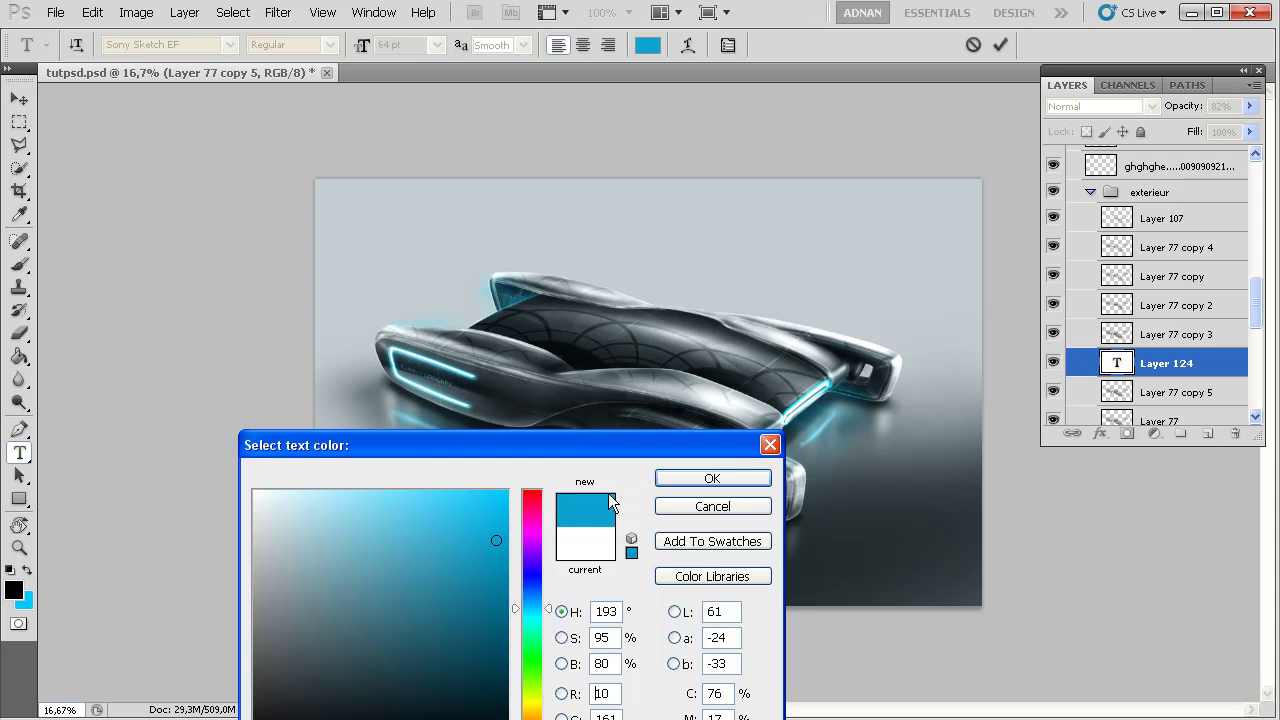
pyautogui.click(690, 476)
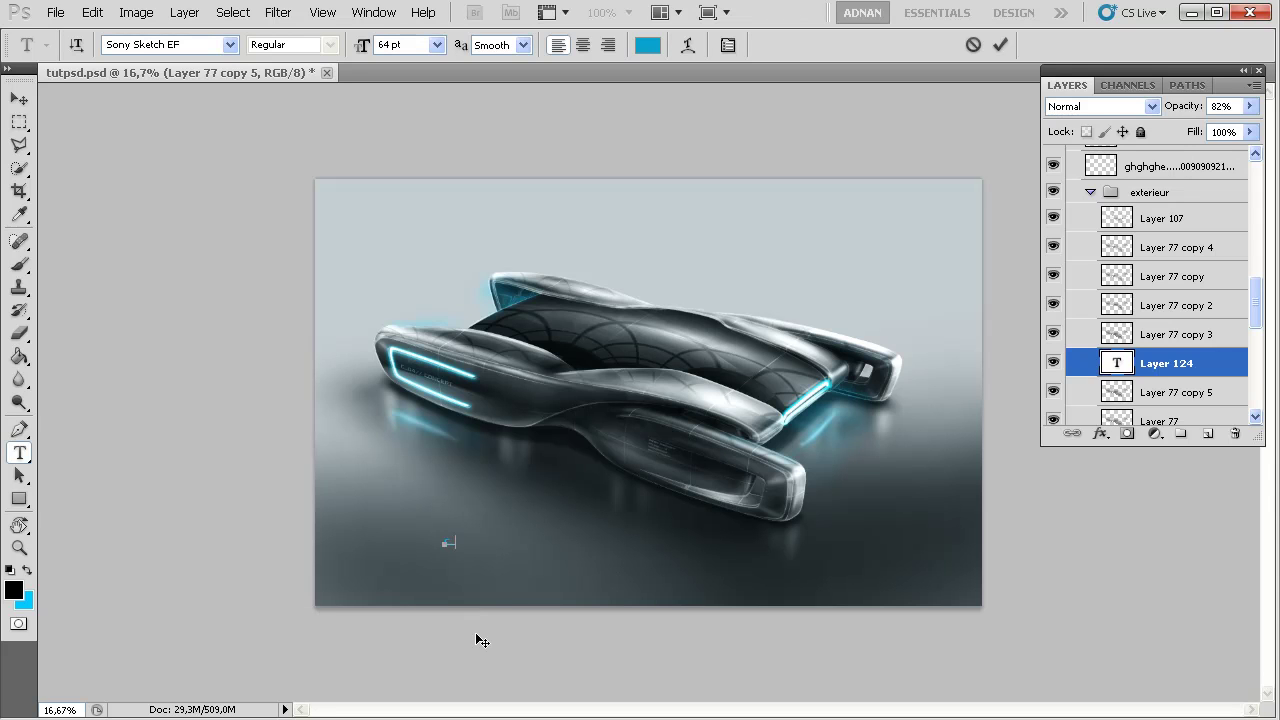
# Enter and commit the caption 'C_04// CONCEPT', then move it to the lower-left corner
pyautogui.write('co co')
pyautogui.click(19, 98)
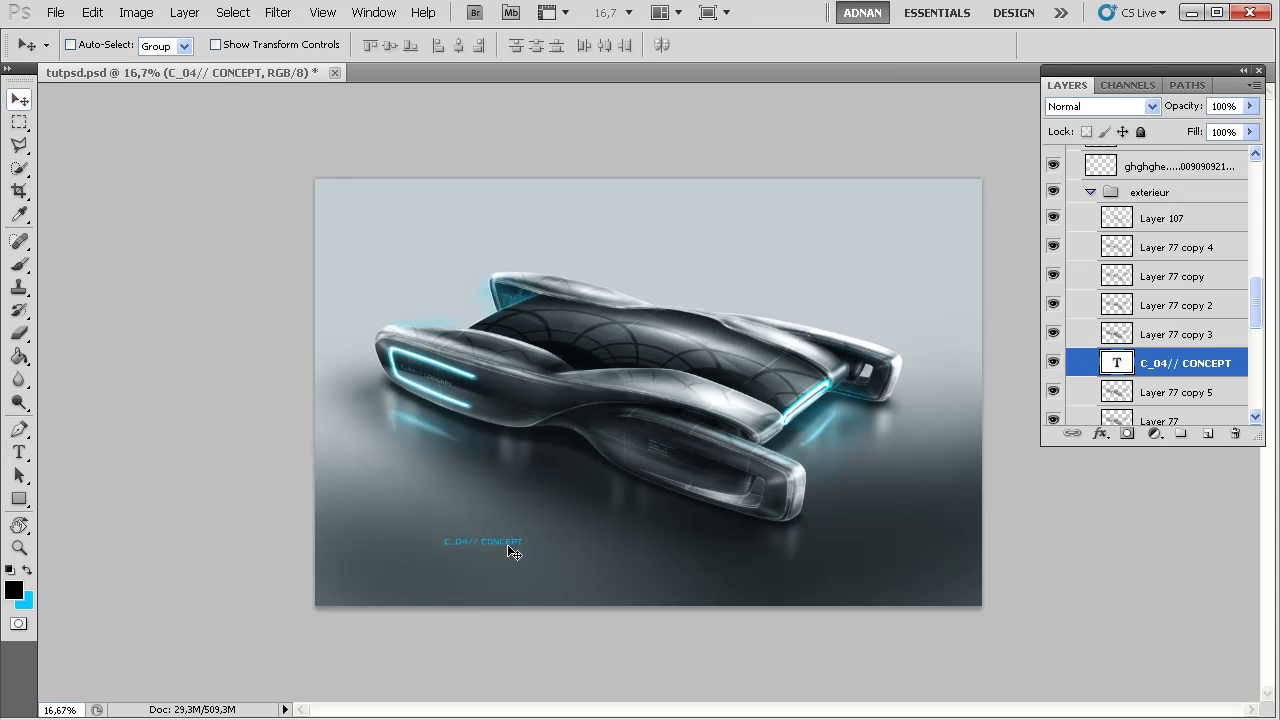
pyautogui.moveTo(510, 550); pyautogui.dragTo(416, 540)
# Crop the canvas to a wide band around the car, cutting off the top and bottom strips
pyautogui.click(19, 191)
pyautogui.rightClick(19, 191)
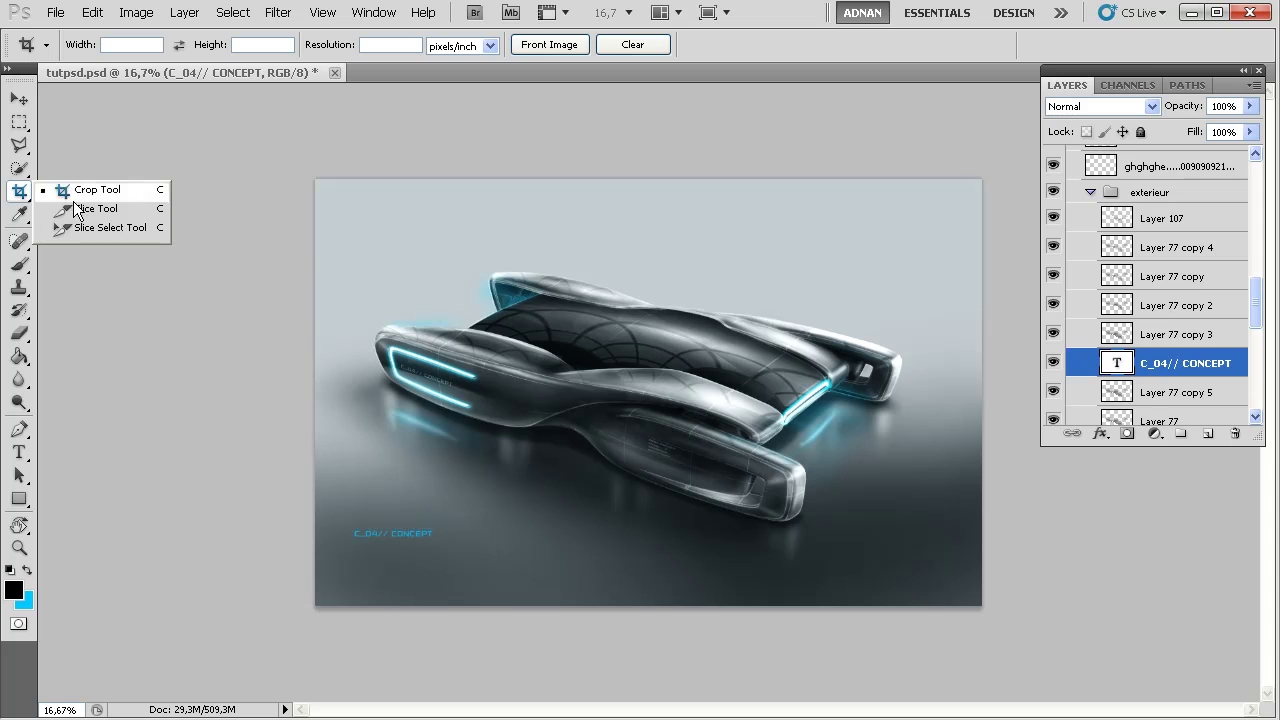
pyautogui.click(95, 187)
pyautogui.moveTo(278, 224); pyautogui.dragTo(1010, 554)
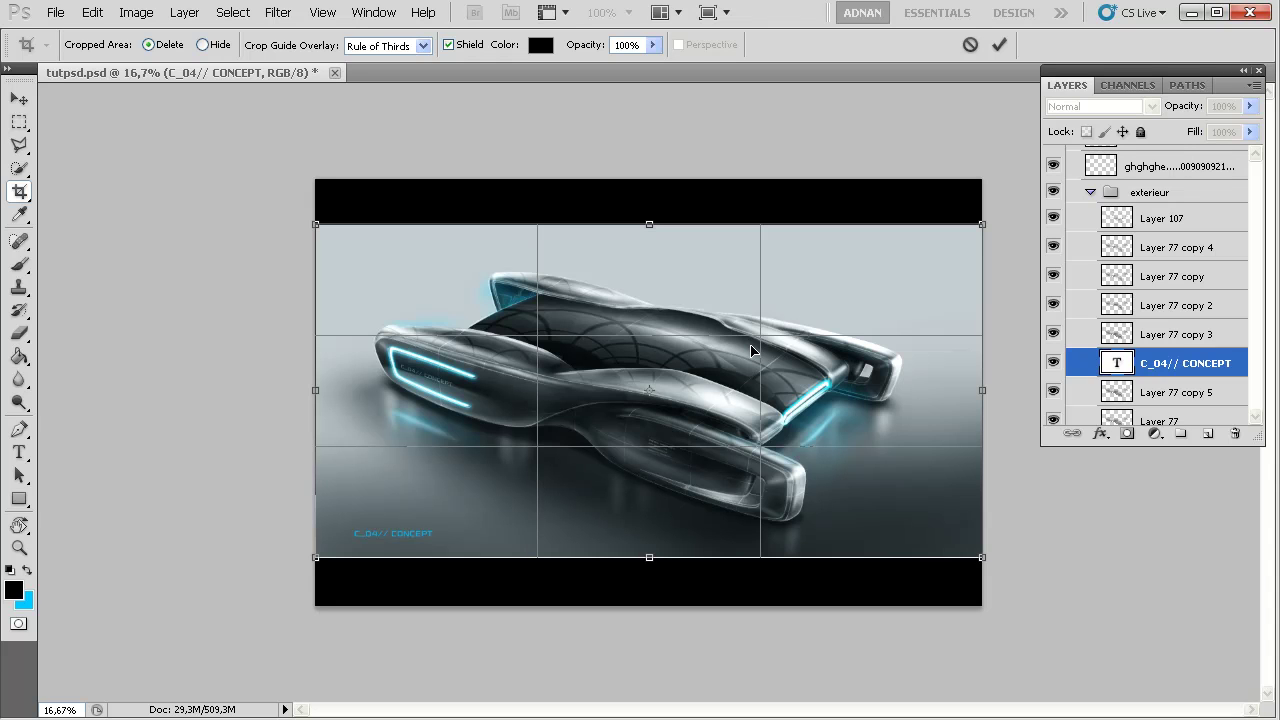
pyautogui.press('Return')
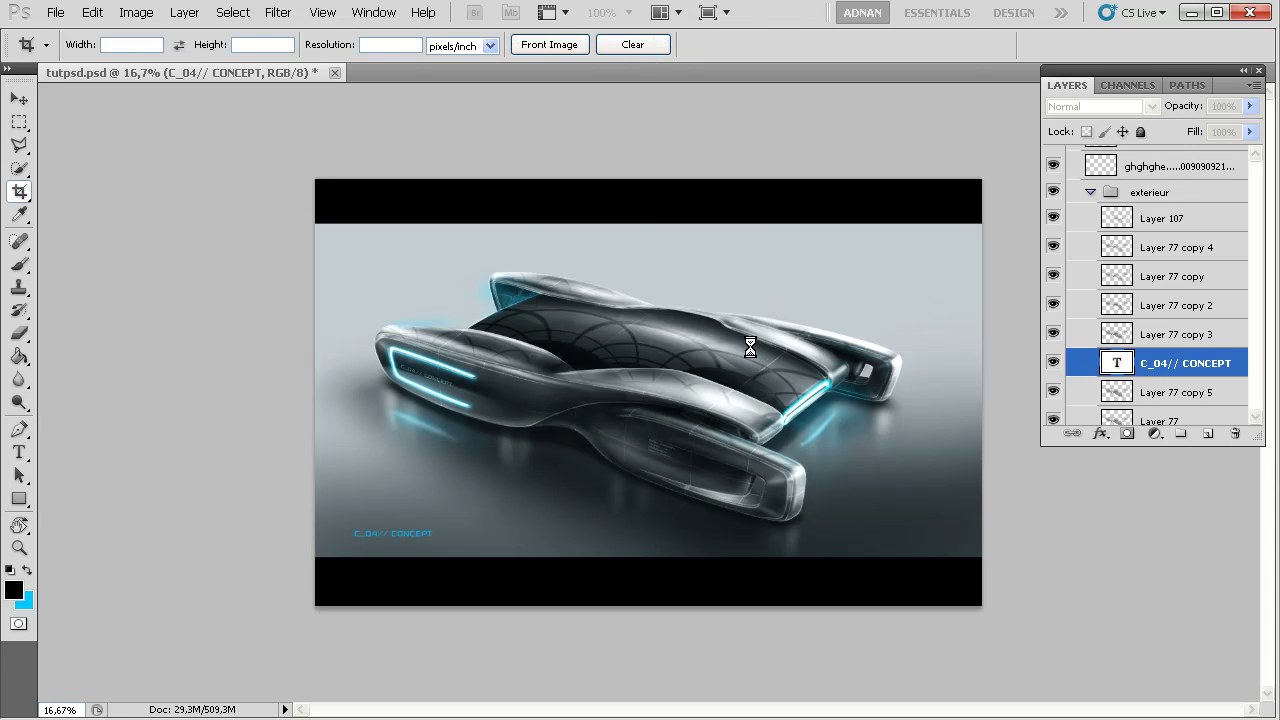